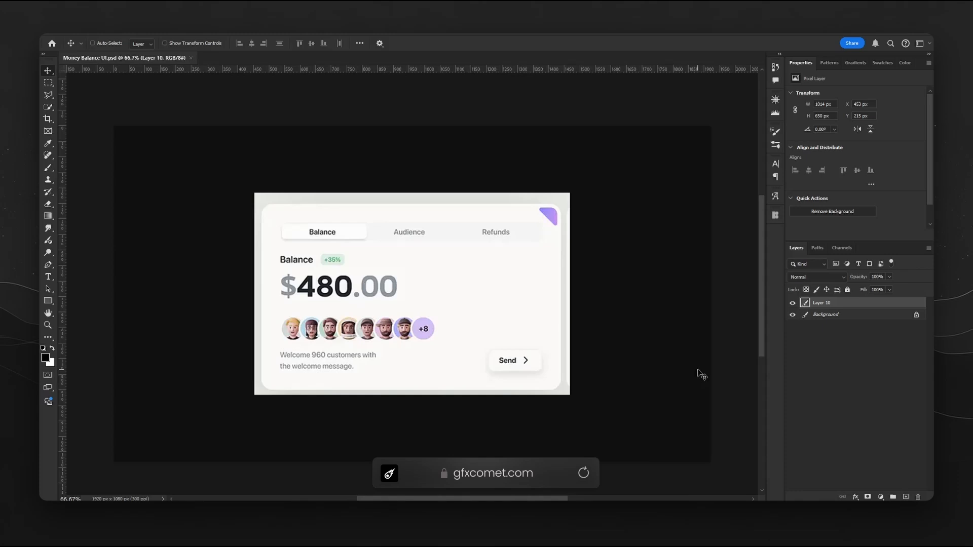
# Draw a rectangle about 1012 × 549 px with a 35 px corner radius over the balance card reference.
pyautogui.click(905, 496)
pyautogui.click(48, 301)
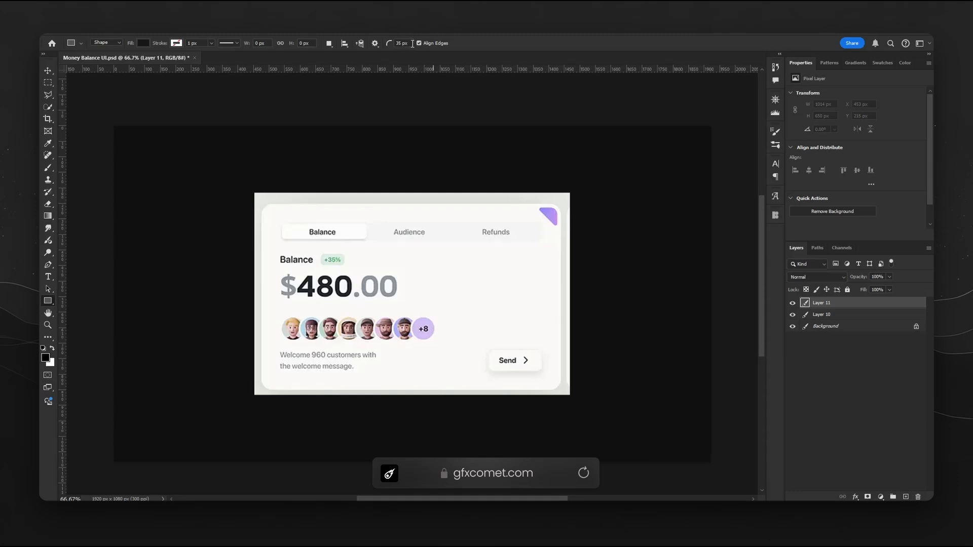
pyautogui.moveTo(413, 43); pyautogui.dragTo(395, 43)
pyautogui.moveTo(262, 216); pyautogui.dragTo(577, 386)
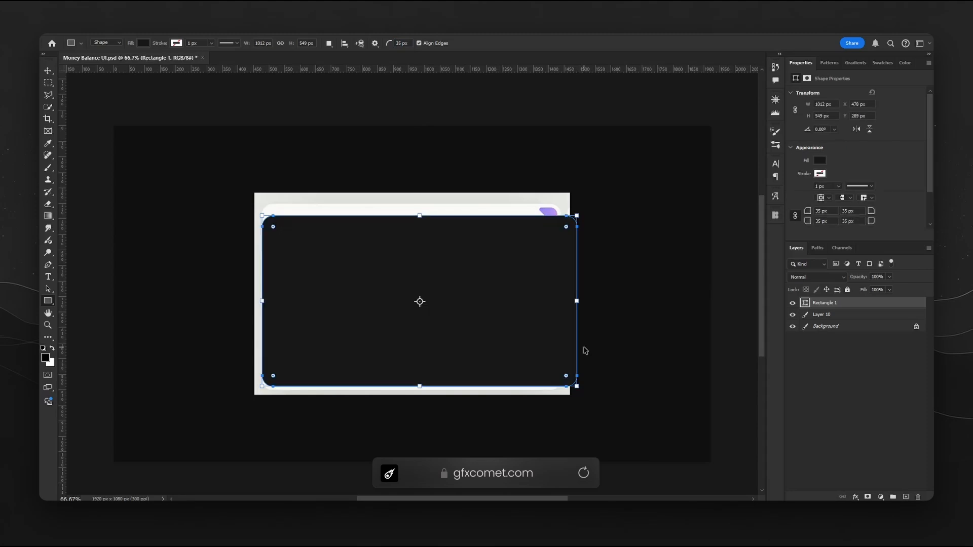
# Center the rectangle horizontally and vertically on the canvas.
pyautogui.press('v')
pyautogui.hotkey('ctrl', 'a')
pyautogui.click(252, 44)
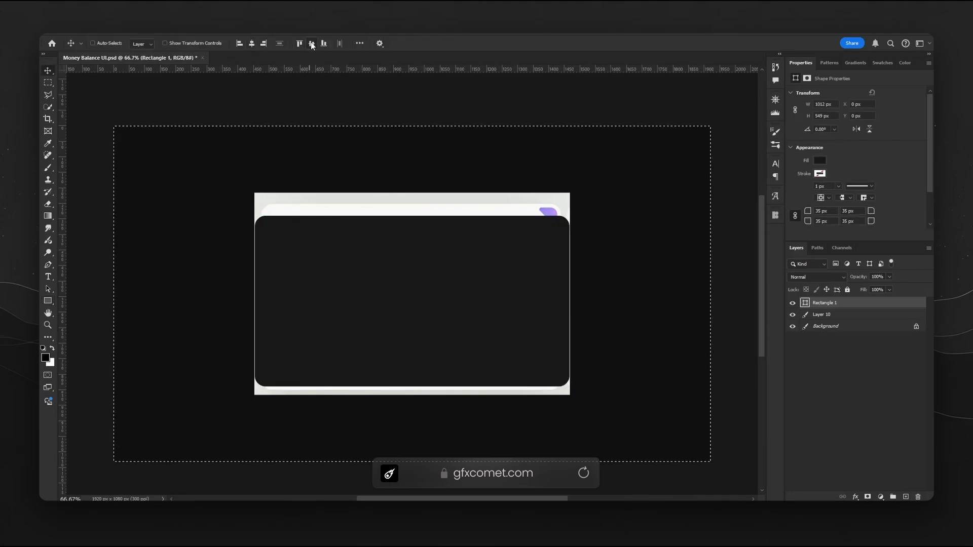
pyautogui.click(311, 43)
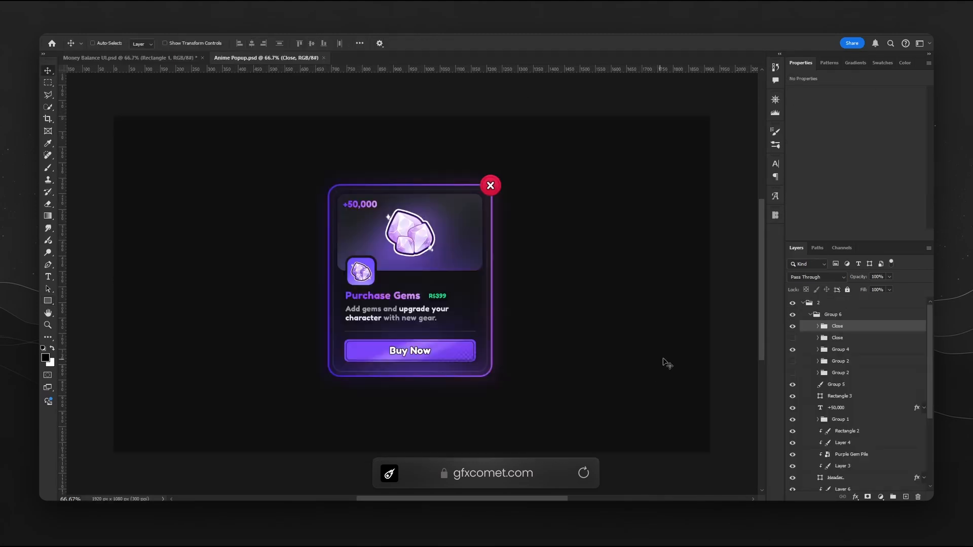
# In Anime Popup.psd, find the base rectangle of the popup card and copy its layer style.
pyautogui.click(811, 315)
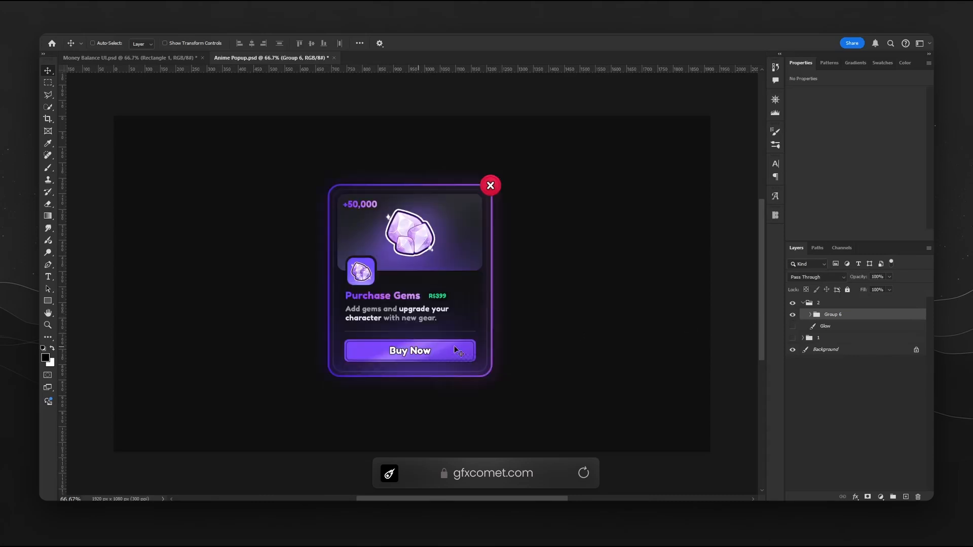
pyautogui.press('ctrl')
pyautogui.keyDown('ctrl'); pyautogui.click(463, 377); pyautogui.keyUp('ctrl')
pyautogui.scroll(-2, 836, 426)
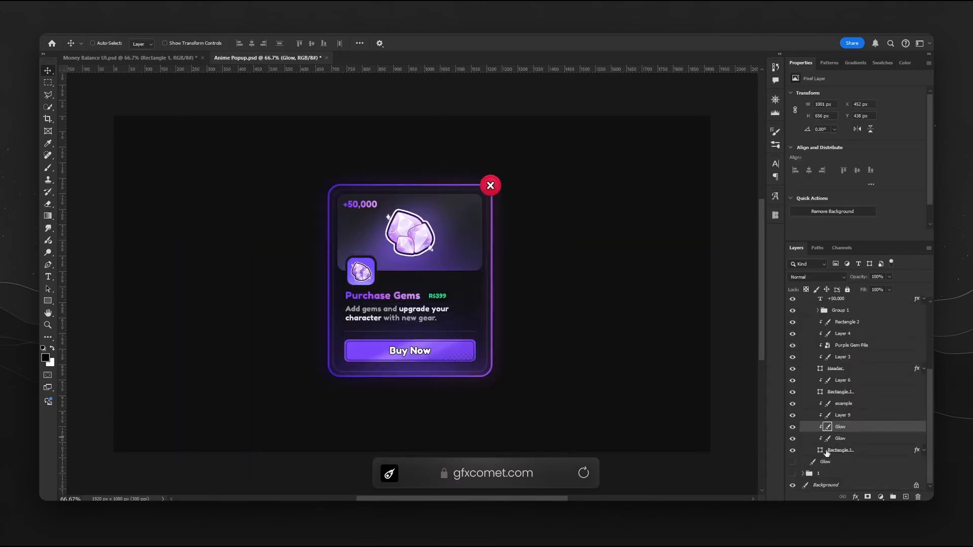
pyautogui.click(793, 450)
pyautogui.click(794, 451)
pyautogui.rightClick(870, 452)
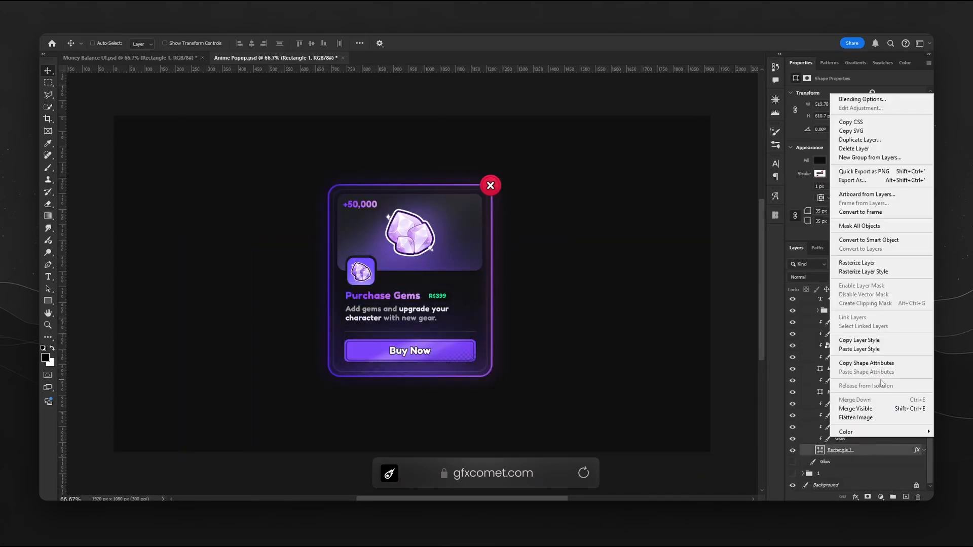
pyautogui.click(874, 340)
# Take the popup base's fill color and apply 0e0e0f as the rectangle's fill in Money Balance UI.psd.
pyautogui.doubleClick(820, 451)
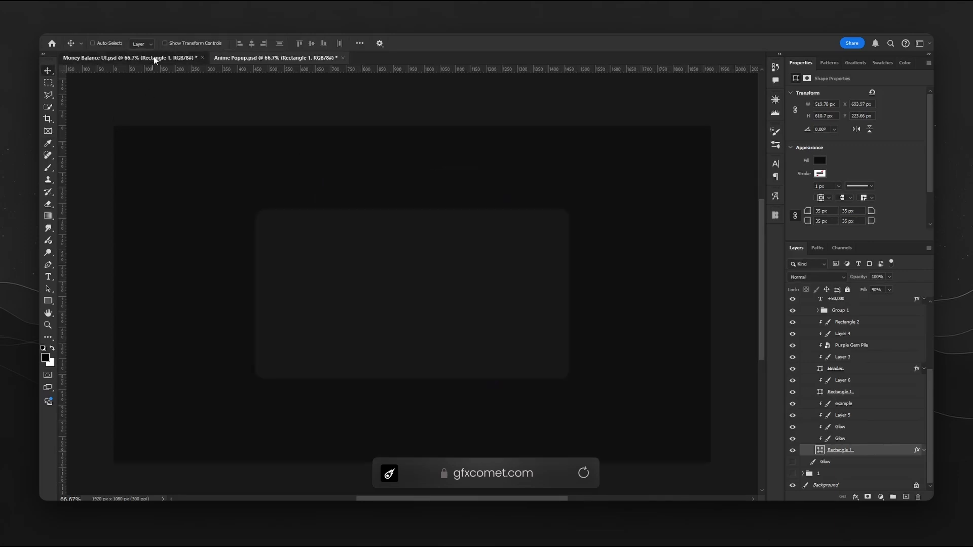
pyautogui.doubleClick(806, 303)
pyautogui.write('0e0e0f')
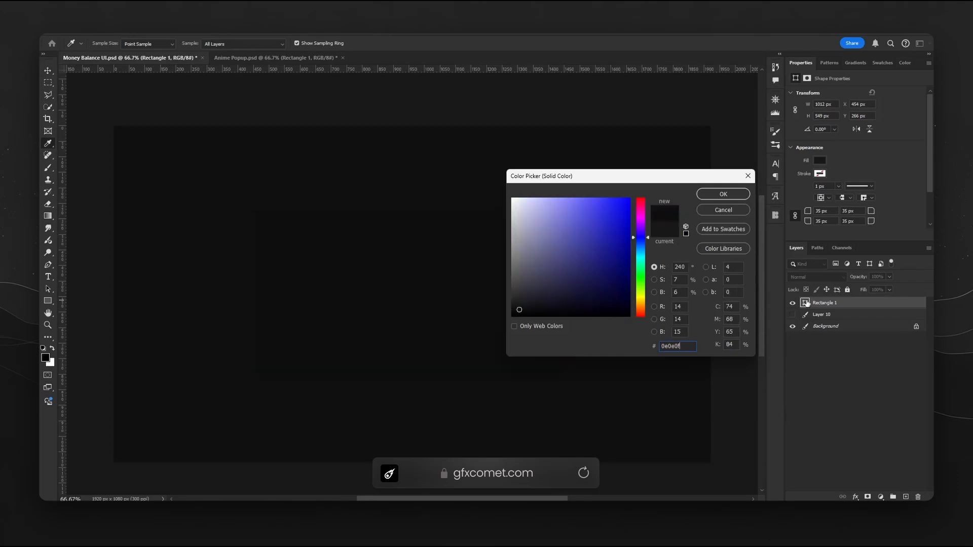
pyautogui.press('Return')
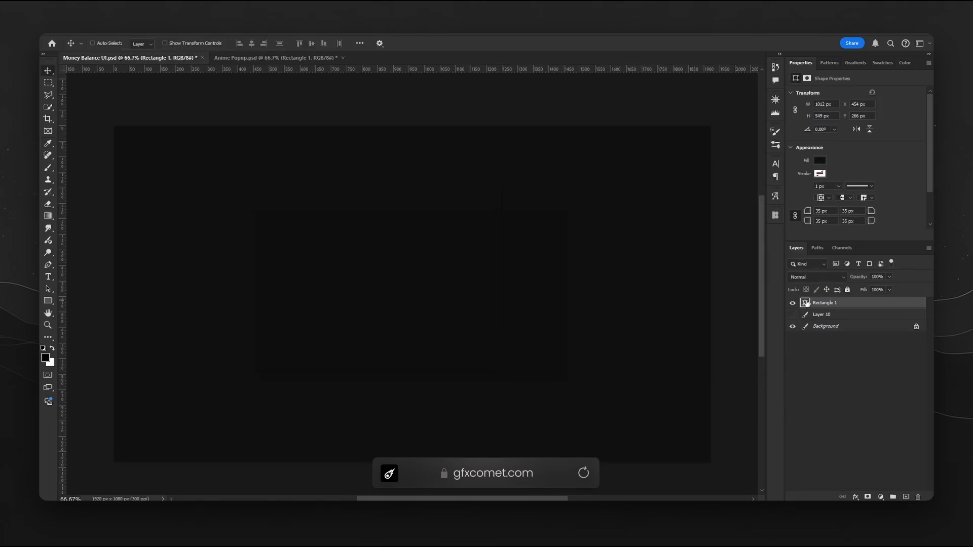
# Paste the copied layer style onto the card rectangle and collapse its effects list.
pyautogui.rightClick(832, 303)
pyautogui.click(784, 416)
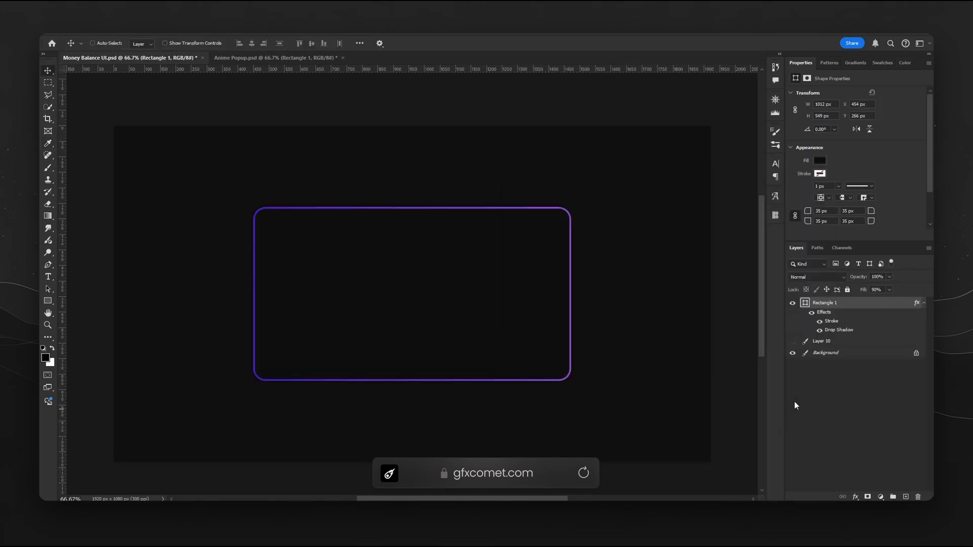
pyautogui.click(924, 303)
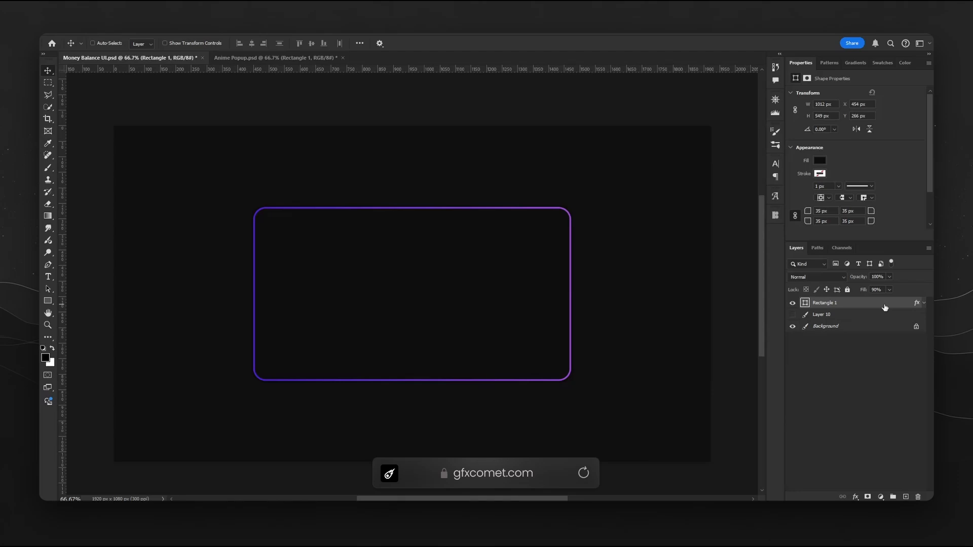
# Open the card rectangle's Stroke gradient for editing and recolor its starting stop to green 22d67f.
pyautogui.doubleClick(866, 303)
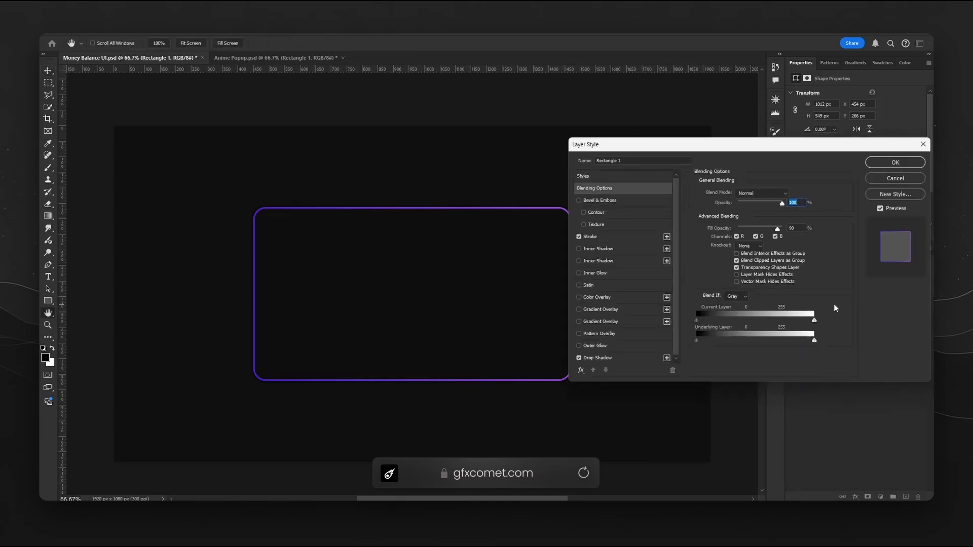
pyautogui.click(592, 237)
pyautogui.click(731, 252)
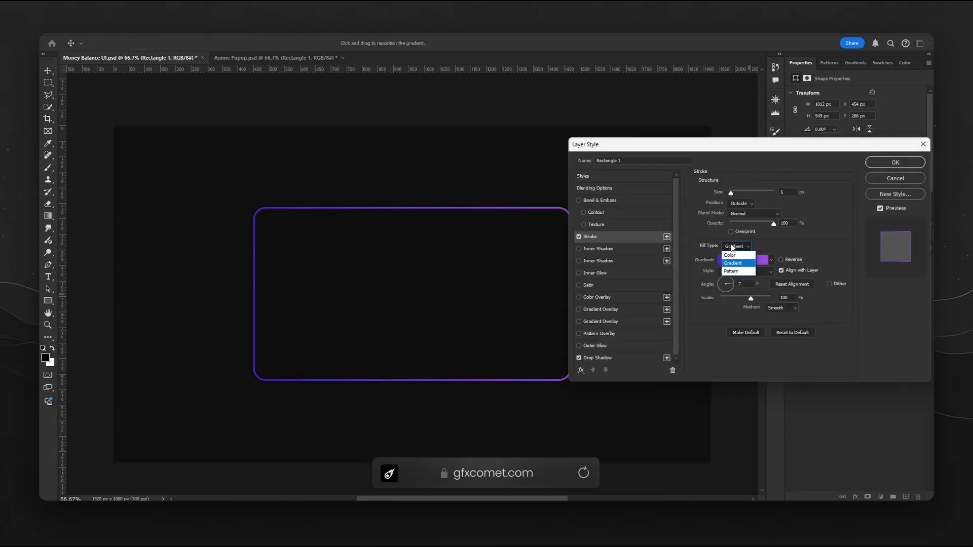
pyautogui.click(731, 258)
pyautogui.click(732, 262)
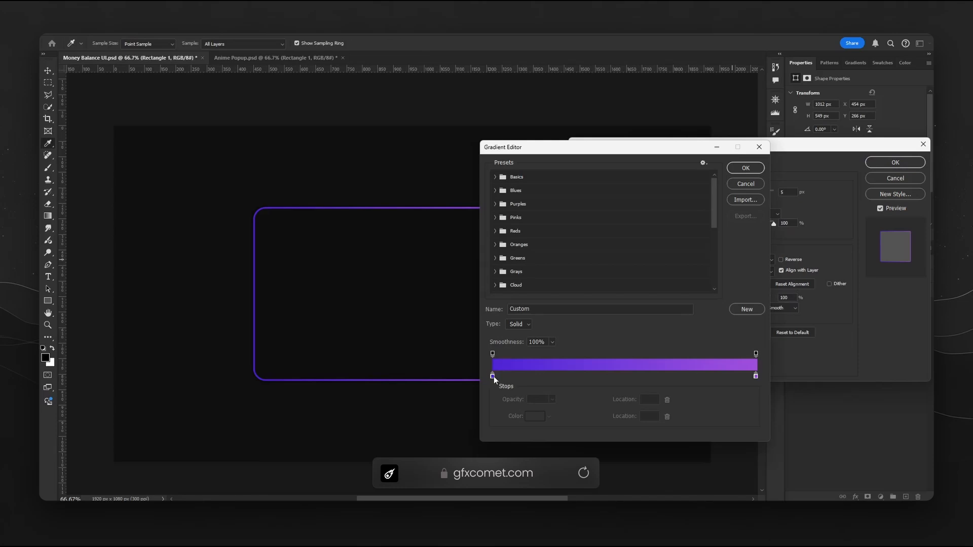
pyautogui.doubleClick(492, 377)
pyautogui.click(642, 266)
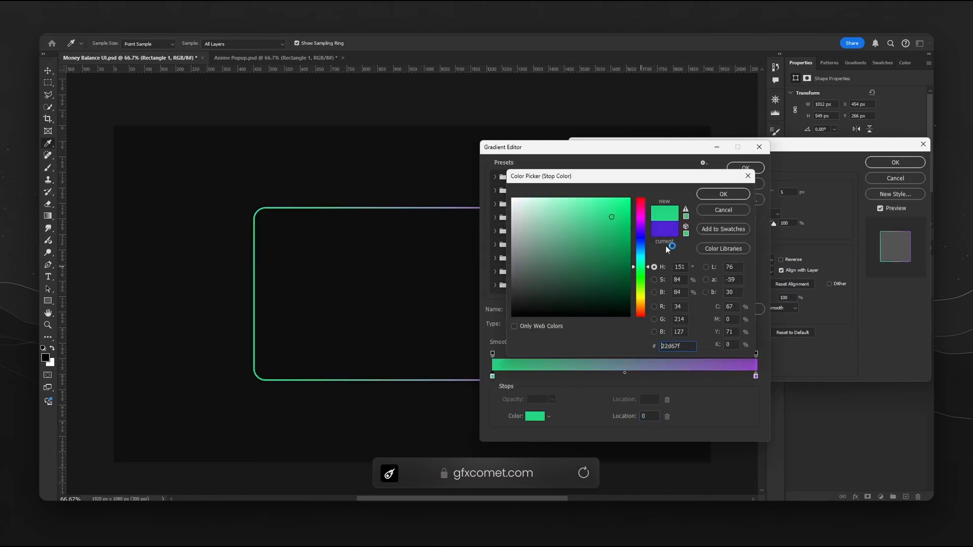
pyautogui.click(722, 203)
# Recolor the stroke gradient's end stop to green 4fdaa4 and accept the gradient.
pyautogui.doubleClick(755, 376)
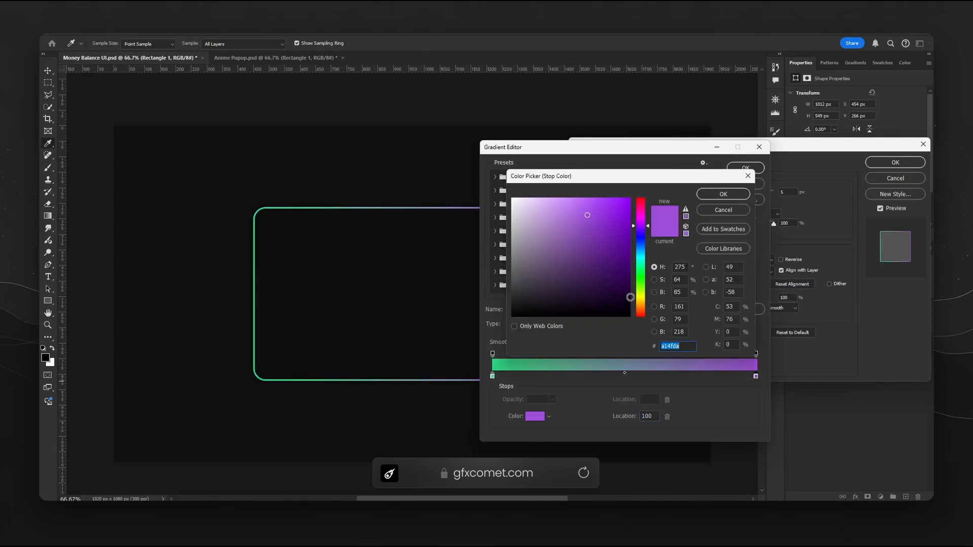
pyautogui.click(642, 266)
pyautogui.moveTo(631, 181); pyautogui.dragTo(700, 193)
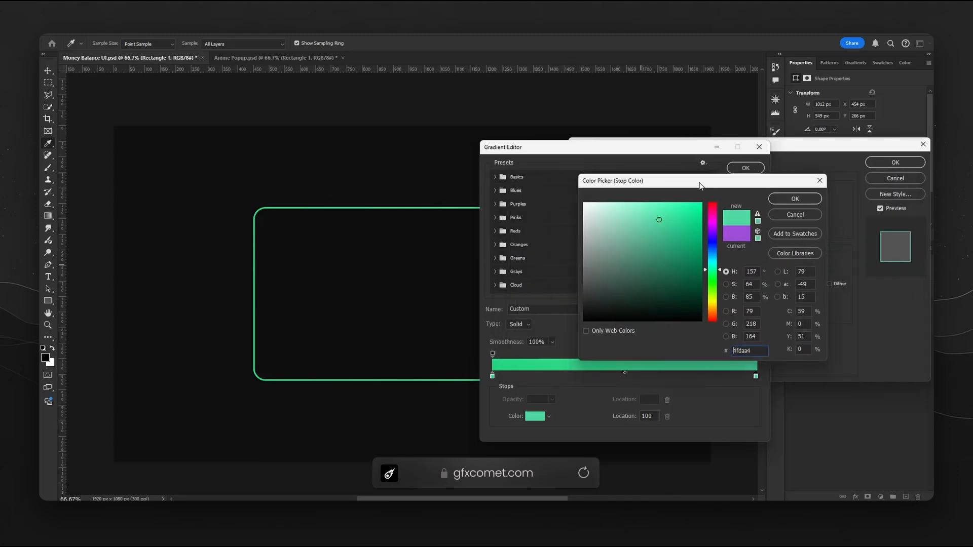
pyautogui.click(793, 205)
pyautogui.click(745, 168)
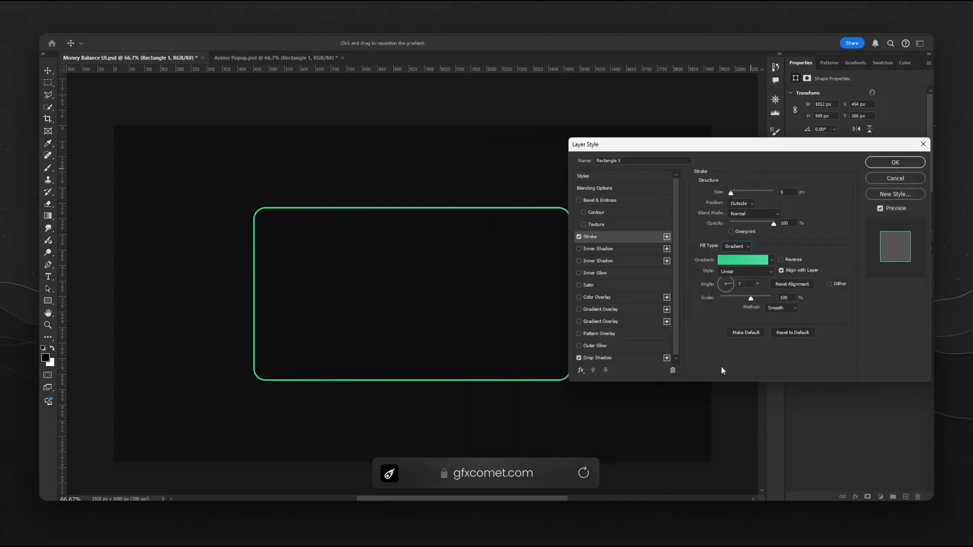
# Check the card's Drop Shadow color, size and spread, and apply the layer style.
pyautogui.click(598, 358)
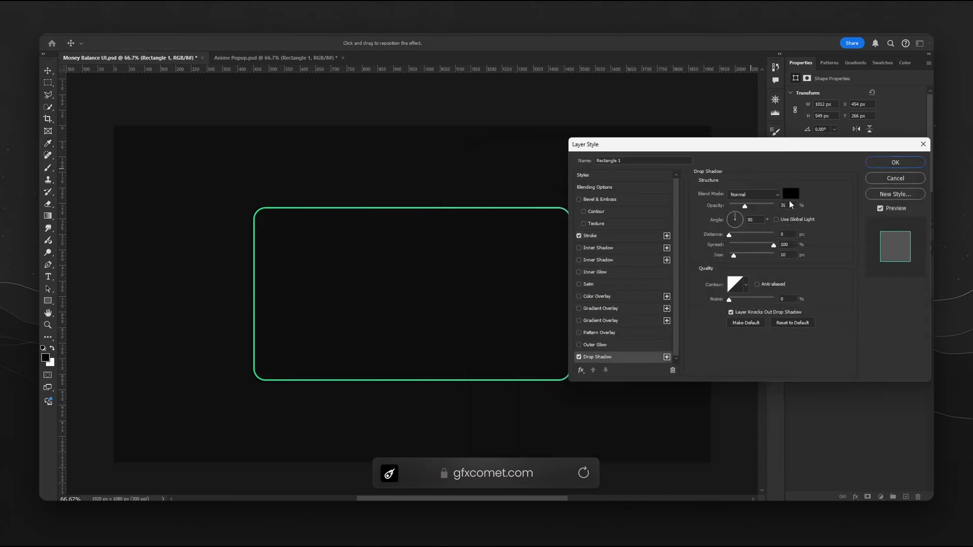
pyautogui.click(791, 194)
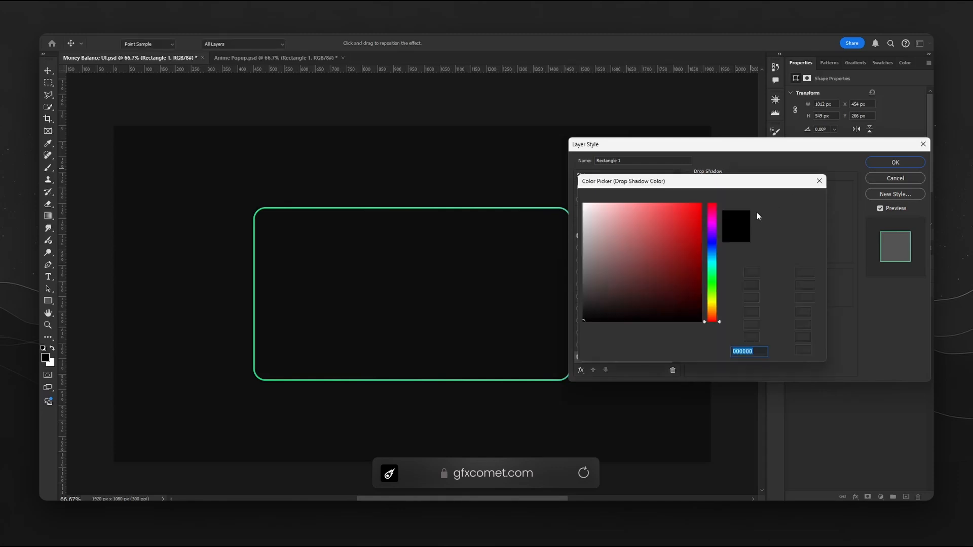
pyautogui.click(804, 217)
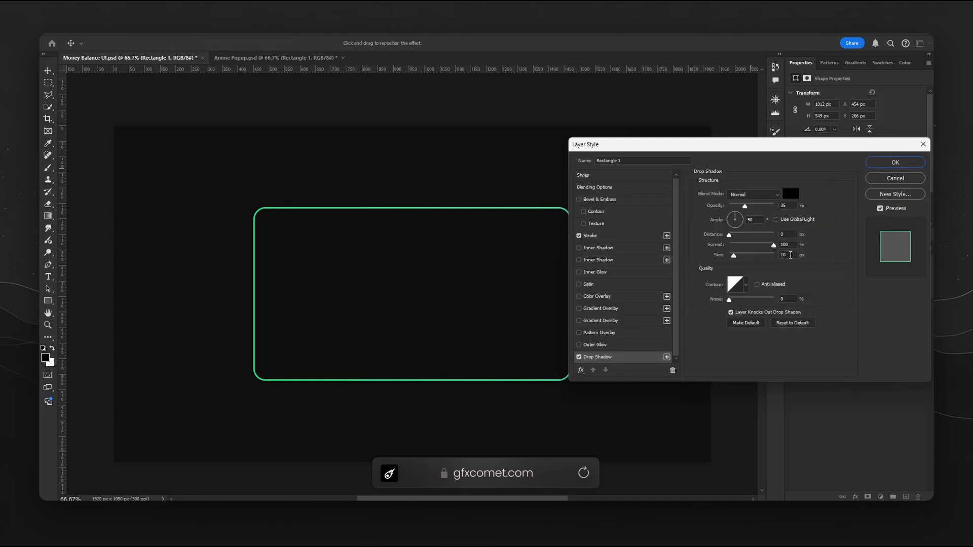
pyautogui.doubleClick(783, 255)
pyautogui.doubleClick(785, 245)
pyautogui.click(896, 163)
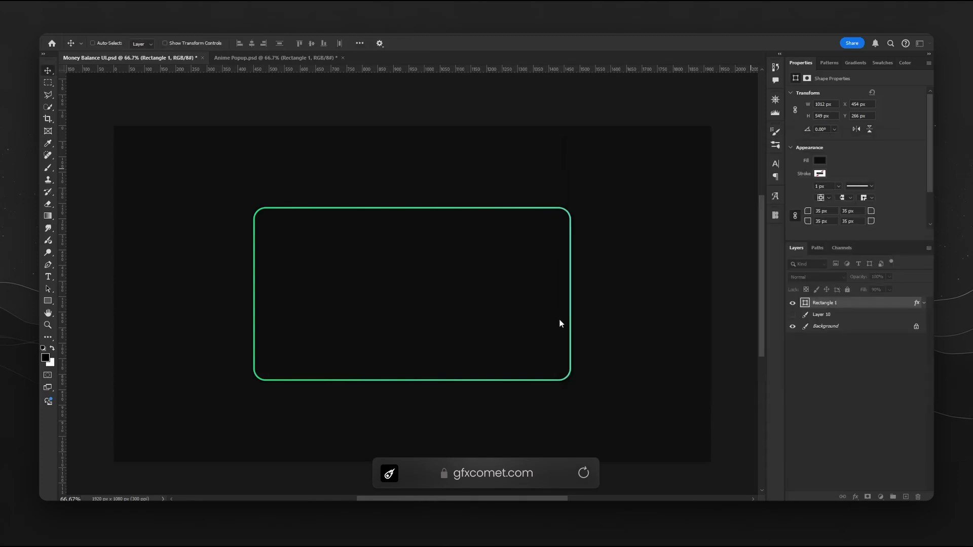
pyautogui.moveTo(560, 326)
pyautogui.mouseDown()
pyautogui.moveTo(550, 254)
pyautogui.moveTo(558, 345)
pyautogui.mouseUp()
pyautogui.hotkey('ctrl', 'z')
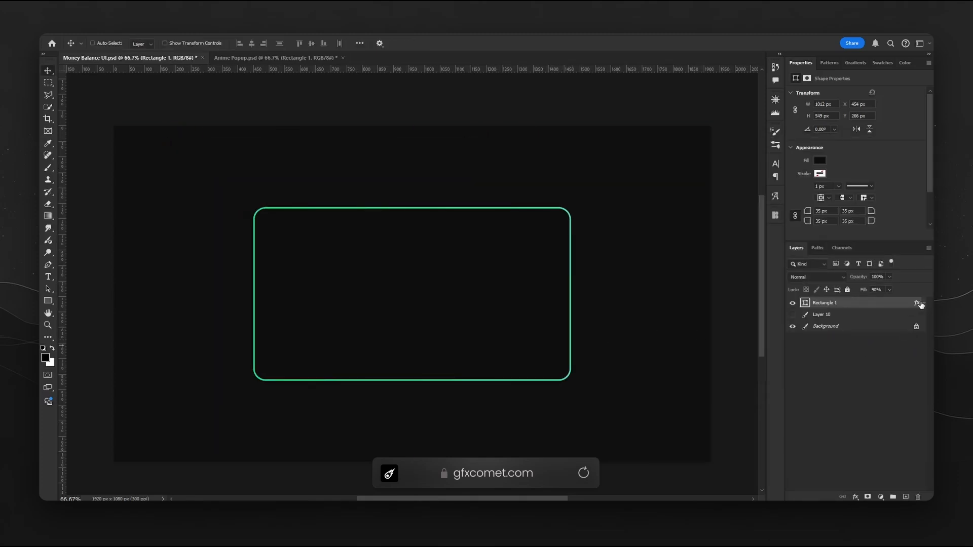
pyautogui.click(924, 303)
pyautogui.click(924, 303)
# Save the document, and move the hidden reference Layer 10 above the card rectangle and show it.
pyautogui.hotkey('ctrl', 's')
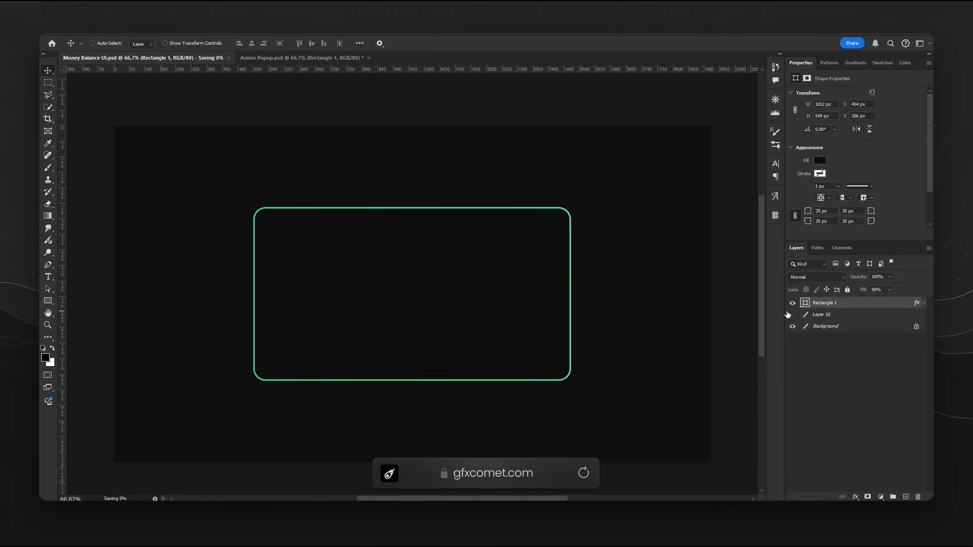
pyautogui.moveTo(815, 315); pyautogui.dragTo(816, 301)
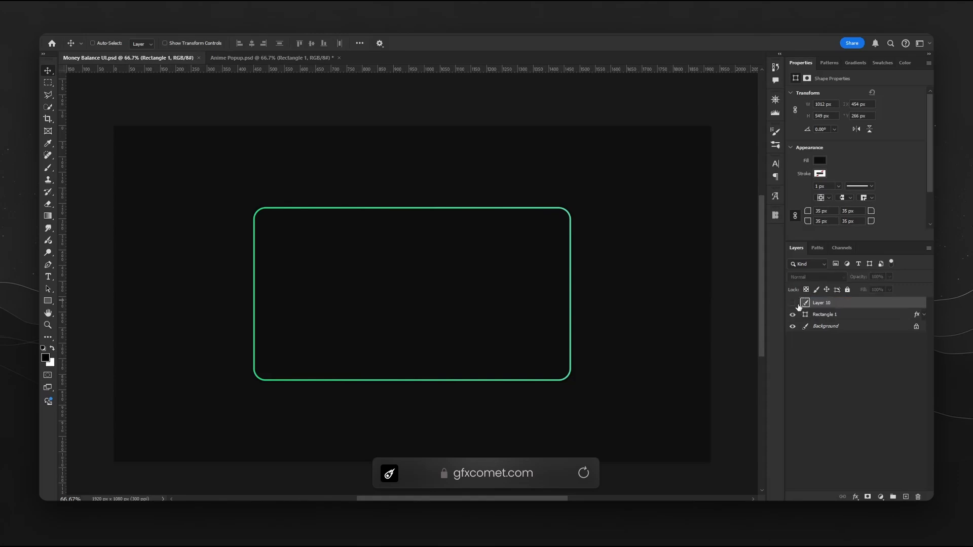
pyautogui.click(793, 303)
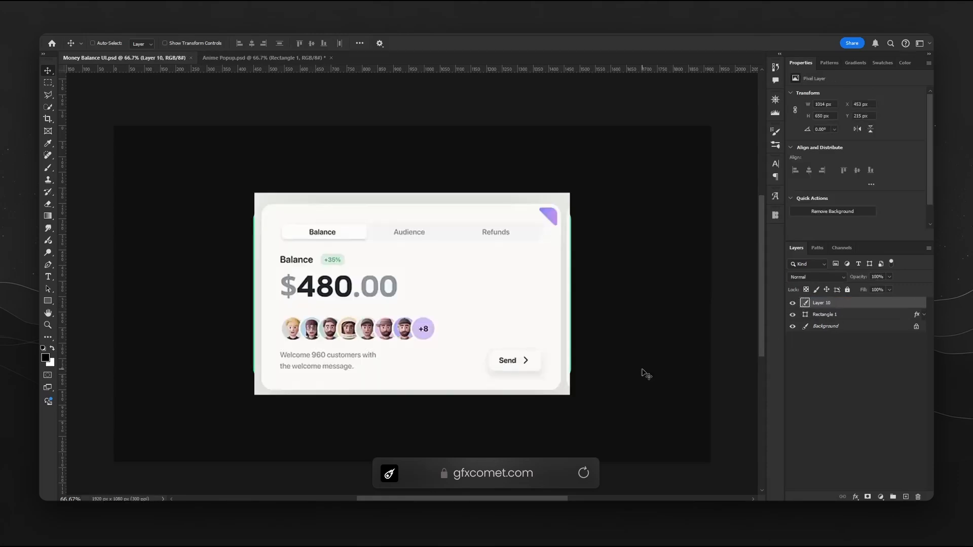
# Paste the second balance UI reference image and place it over the right part of the first, at about X 1099 px.
pyautogui.hotkey('ctrl', 'v')
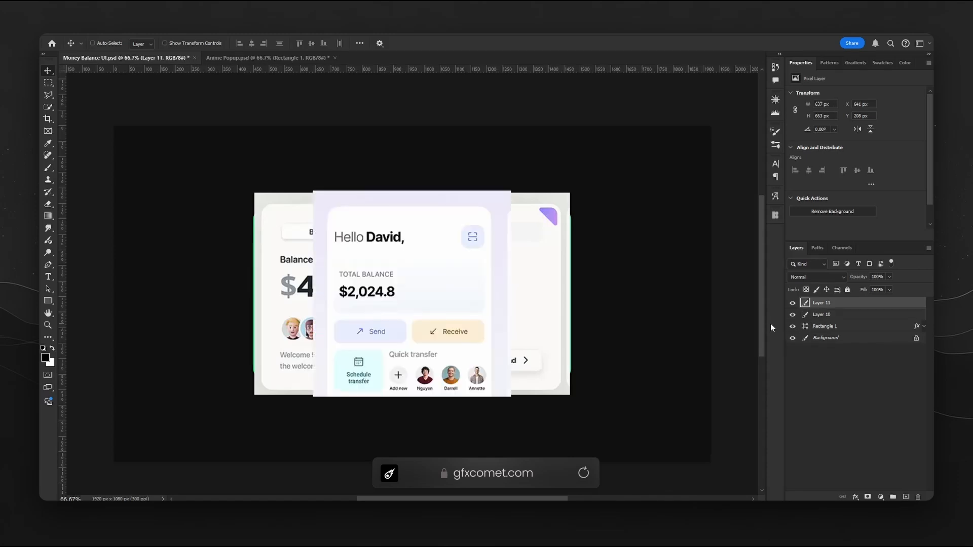
pyautogui.moveTo(437, 299); pyautogui.dragTo(598, 277)
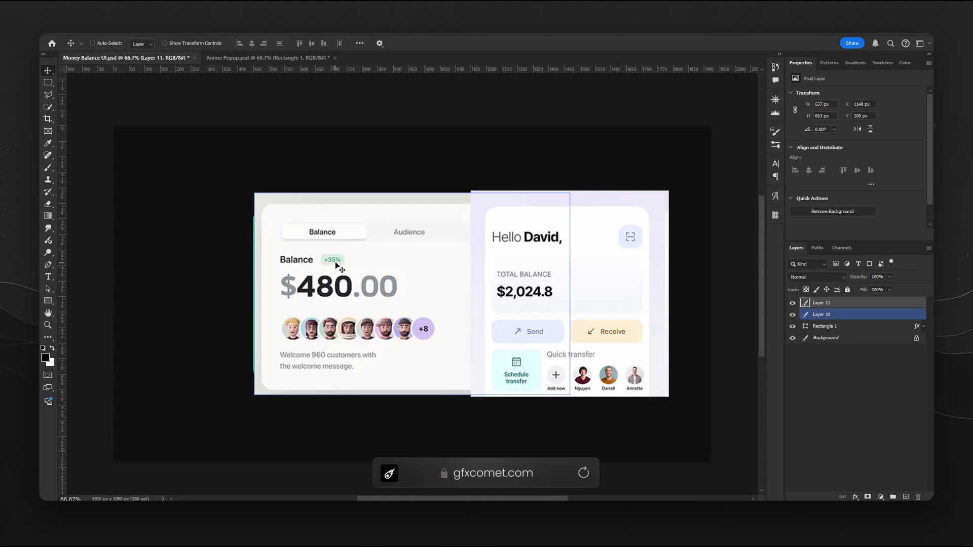
pyautogui.moveTo(602, 280); pyautogui.dragTo(584, 279)
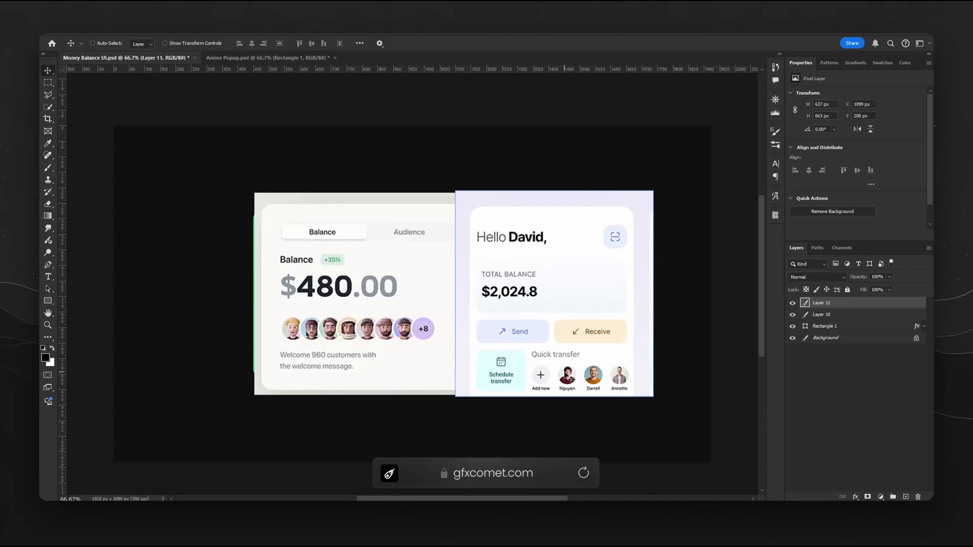
# Copy the thin inner outline rectangle from Anime Popup.psd into Money Balance UI.psd, aligned inside the green card's upper-left corner.
pyautogui.hotkey('ctrl', 'Tab')
pyautogui.hotkey('ctrl', '1')
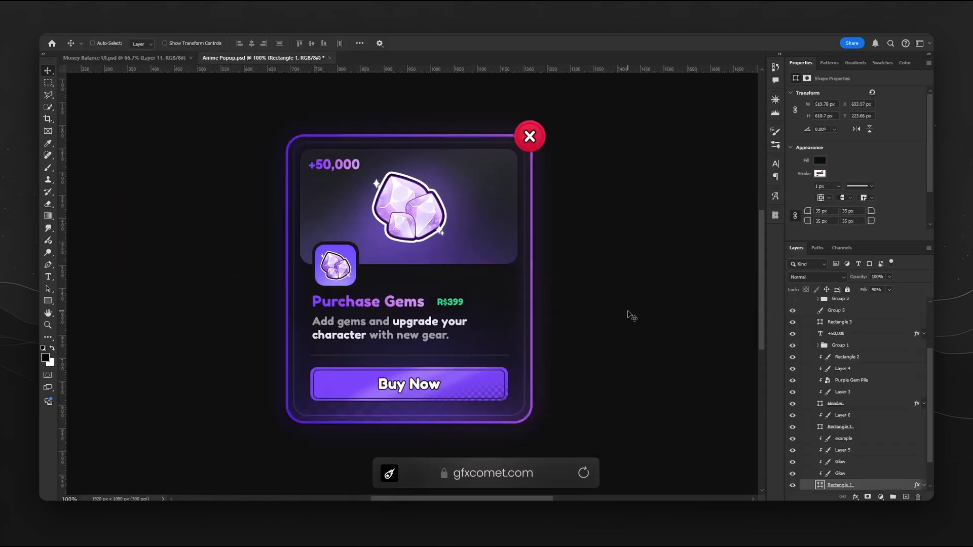
pyautogui.click(856, 427)
pyautogui.moveTo(663, 398); pyautogui.dragTo(391, 269)
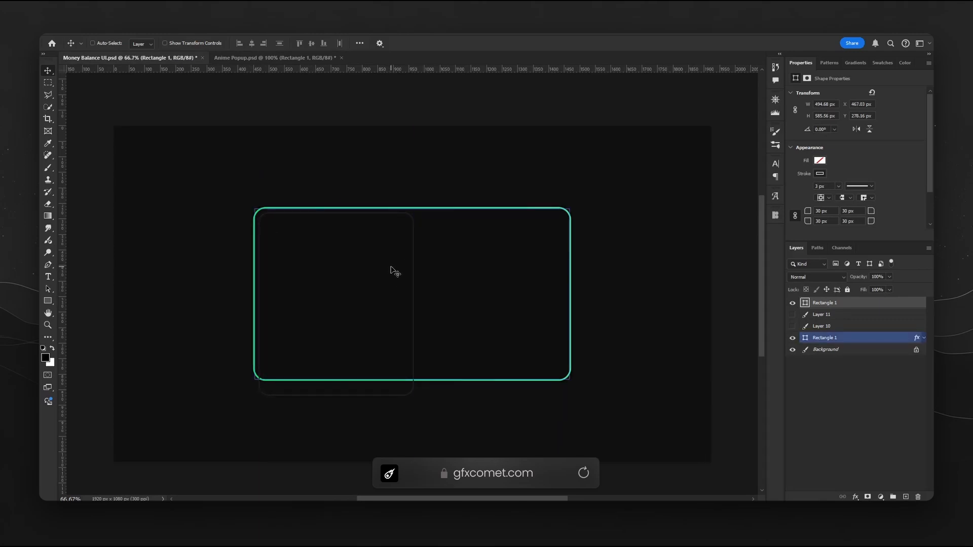
# Resize the inner outline to about 982 × 522 px so it sits evenly inside the green card border.
pyautogui.hotkey('ctrl', 't')
pyautogui.moveTo(413, 396); pyautogui.dragTo(574, 379)
pyautogui.press('Return')
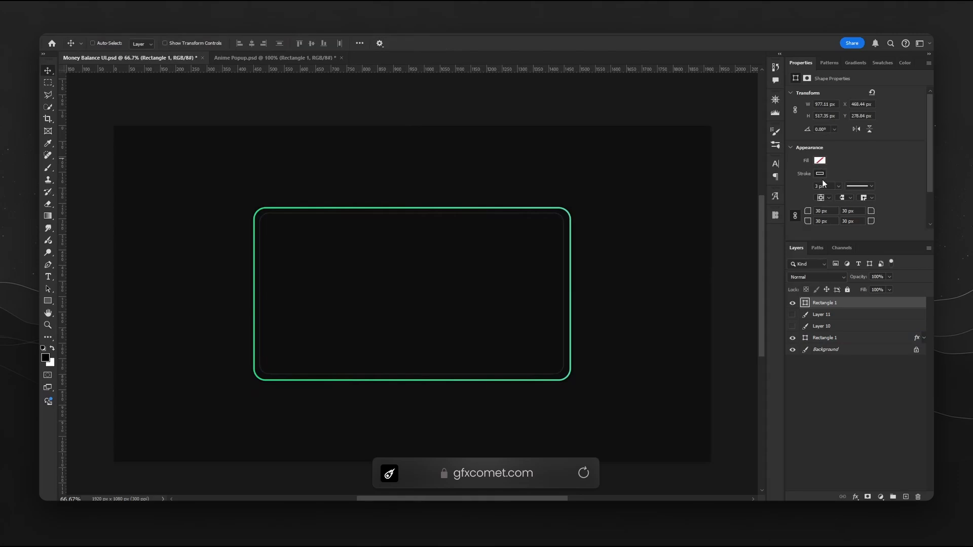
pyautogui.press('Down')
pyautogui.press('Down')
pyautogui.hotkey('ctrl', 't')
pyautogui.moveTo(565, 212); pyautogui.dragTo(566, 211)
pyautogui.press('Return')
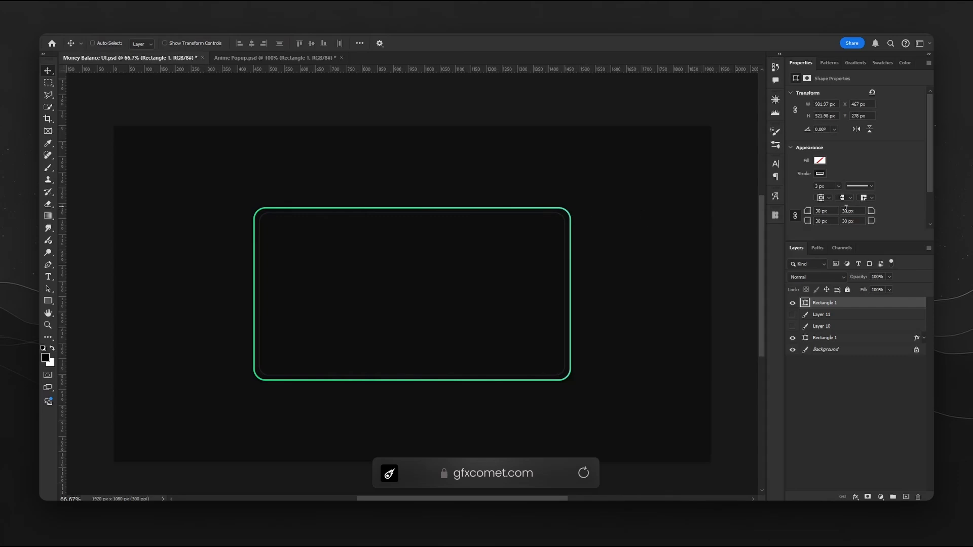
# Set the inner outline's corner radius to 25 px and save the document.
pyautogui.moveTo(833, 211); pyautogui.dragTo(781, 218)
pyautogui.write('25')
pyautogui.press('Return')
pyautogui.hotkey('ctrl', 's')
# Swap the foreground colour to white and set the text font to Fredoka One Regular.
pyautogui.press('x')
pyautogui.press('t')
pyautogui.click(160, 43)
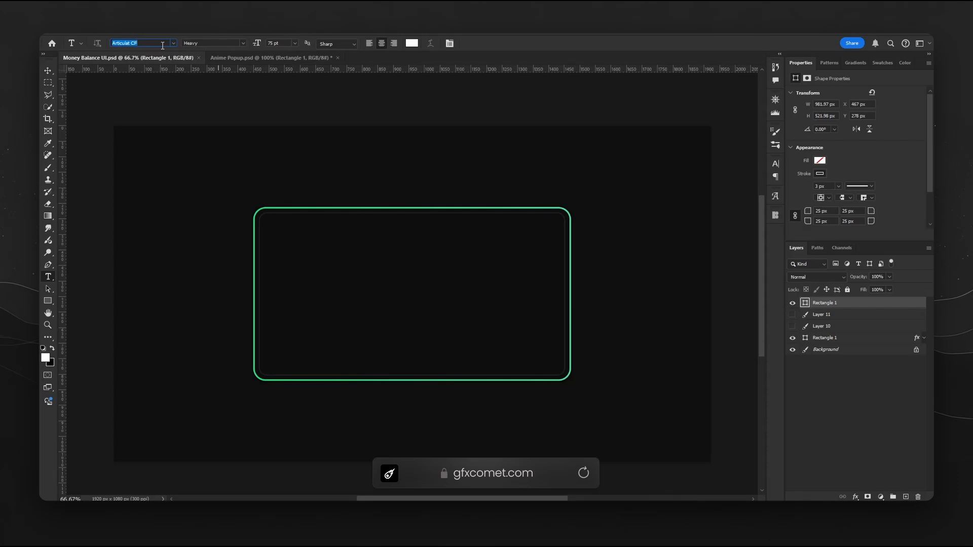
pyautogui.write('Minion')
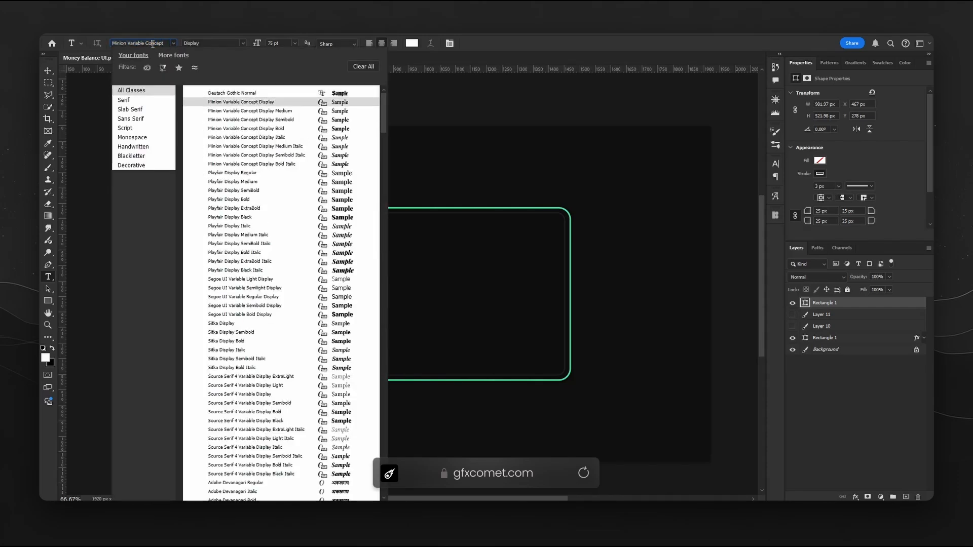
pyautogui.write('Fredoka One')
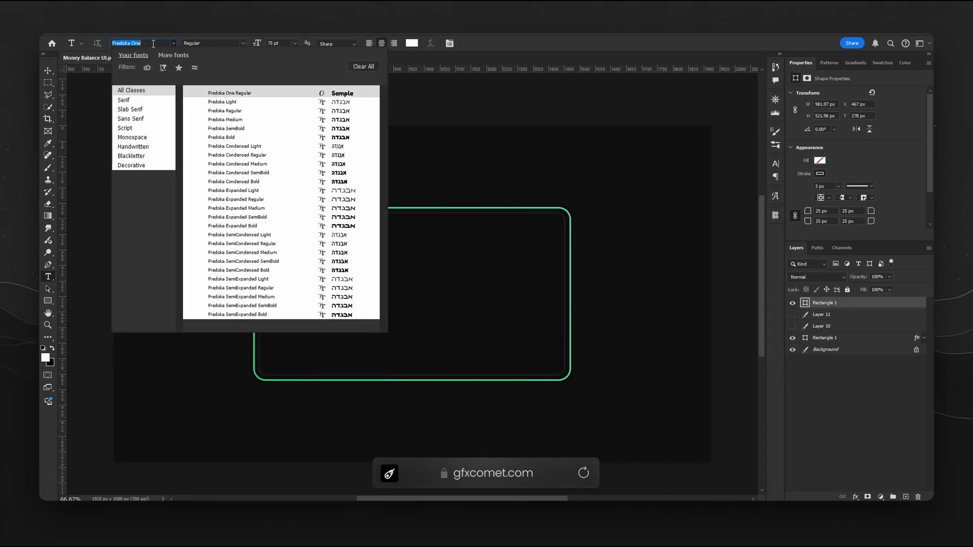
pyautogui.press('Return')
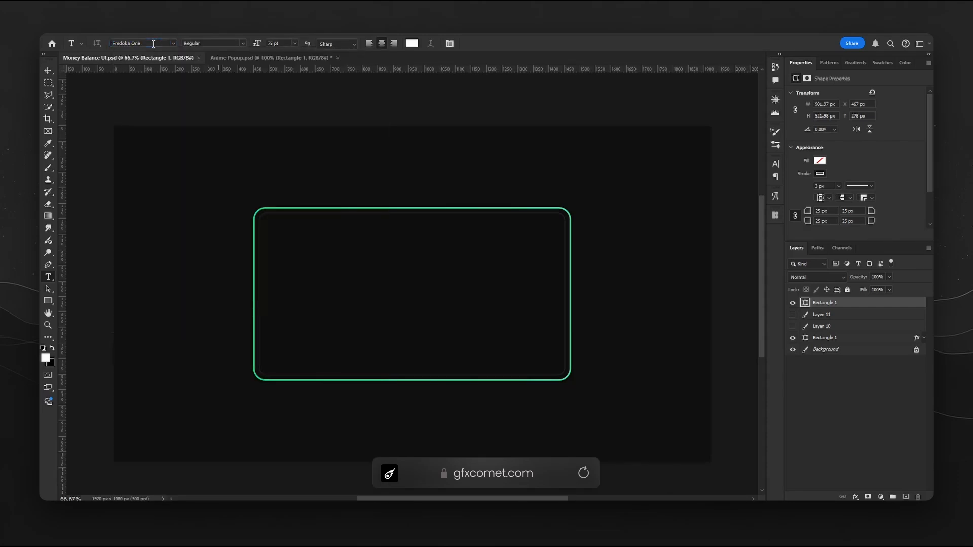
# Add the white text "Hello, gfxcomet" over the card and reduce its font size to 24 pt.
pyautogui.click(464, 250)
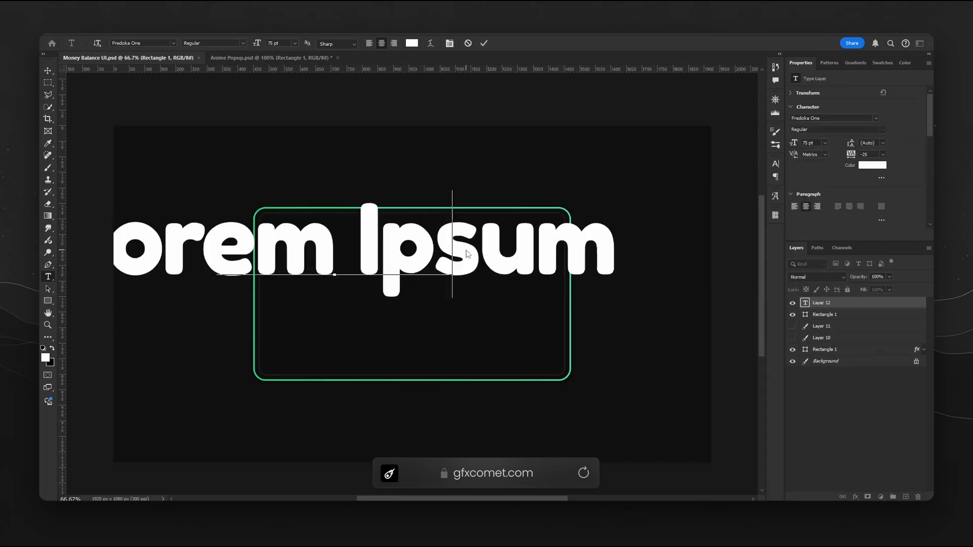
pyautogui.write('Hello, gfxcomet')
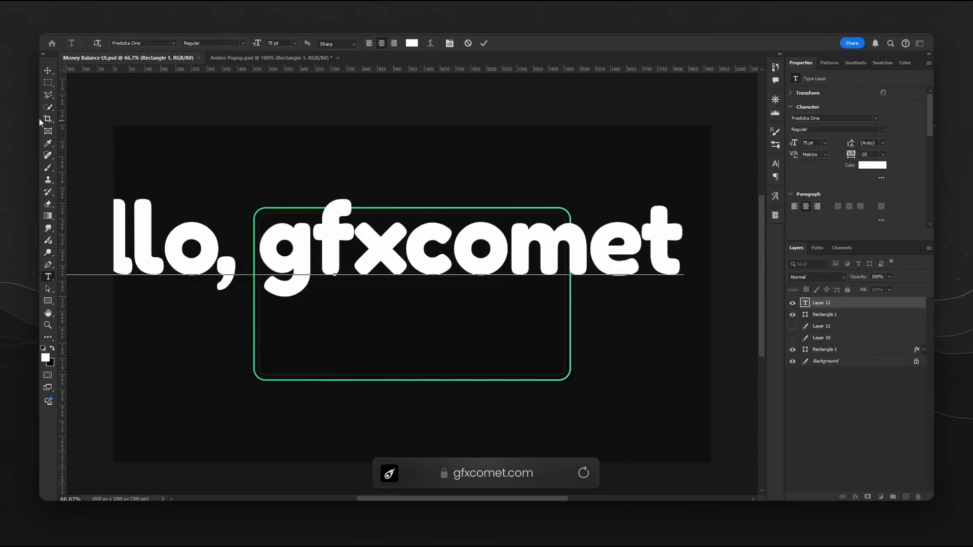
pyautogui.hotkey('ctrl', 'a')
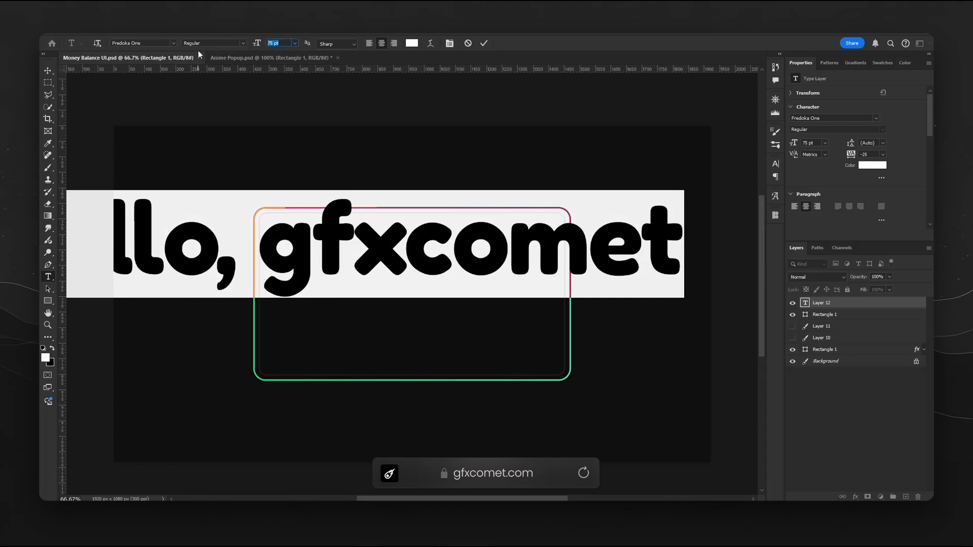
pyautogui.write('42')
pyautogui.press('Return')
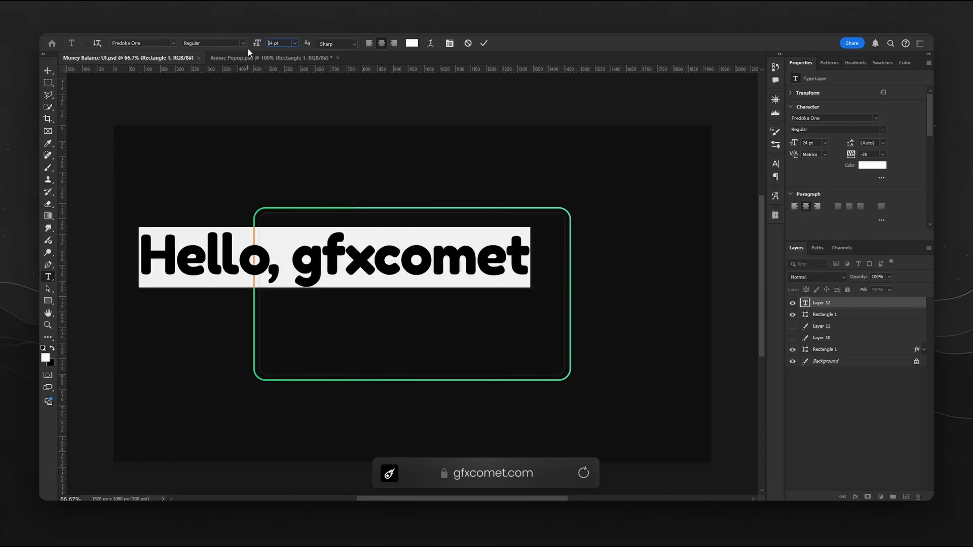
pyautogui.press('Return')
pyautogui.hotkey('ctrl', 'Return')
# Scale the greeting text down to about 10.72 pt and place it inside the card's upper-left corner.
pyautogui.press('v')
pyautogui.moveTo(457, 245); pyautogui.dragTo(396, 243)
pyautogui.hotkey('ctrl', 't')
pyautogui.press('Return')
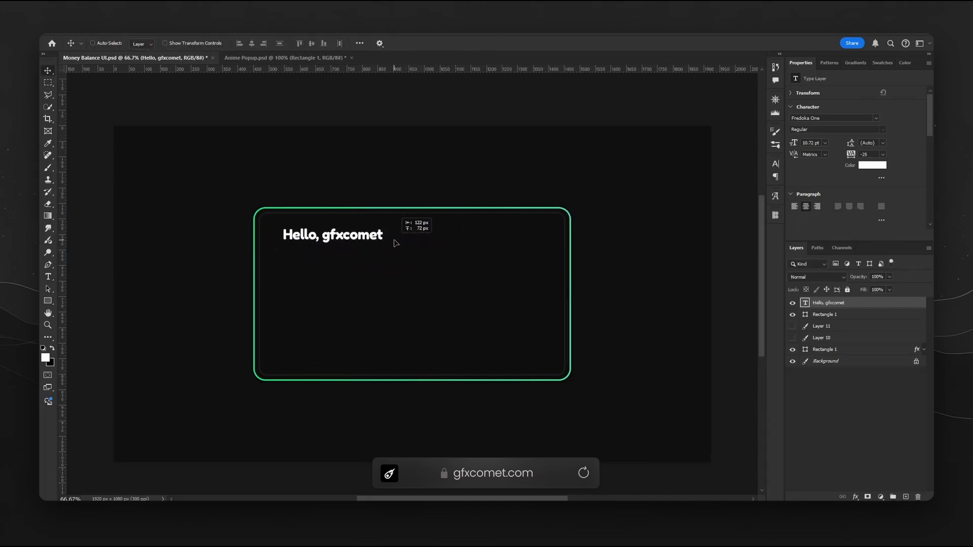
# Recolour only the word "Hello," in the greeting to a muted grey, about #8e9296.
pyautogui.press('t')
pyautogui.moveTo(320, 235); pyautogui.dragTo(282, 235)
pyautogui.click(412, 43)
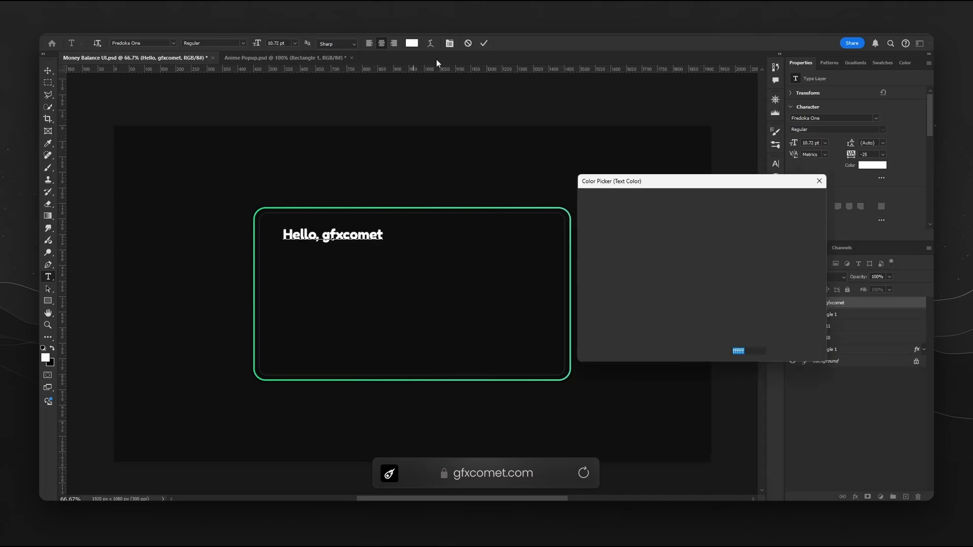
pyautogui.moveTo(584, 208); pyautogui.dragTo(558, 262)
pyautogui.moveTo(597, 292)
pyautogui.mouseDown()
pyautogui.moveTo(587, 279)
pyautogui.moveTo(594, 251)
pyautogui.mouseUp()
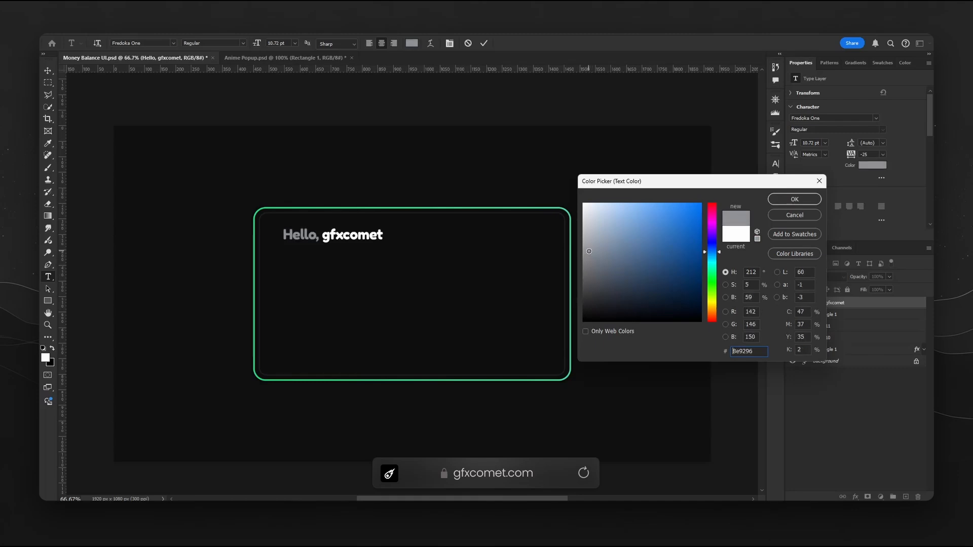
pyautogui.click(795, 199)
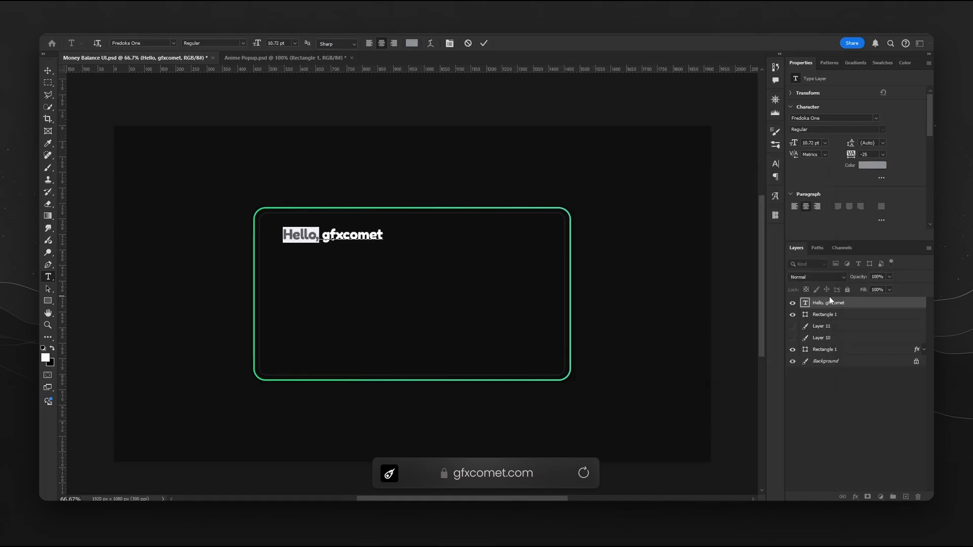
pyautogui.hotkey('ctrl', 'Return')
# Shift the greeting slightly to the left, using the second reference image as a guide, and save the document.
pyautogui.press('v')
pyautogui.click(792, 326)
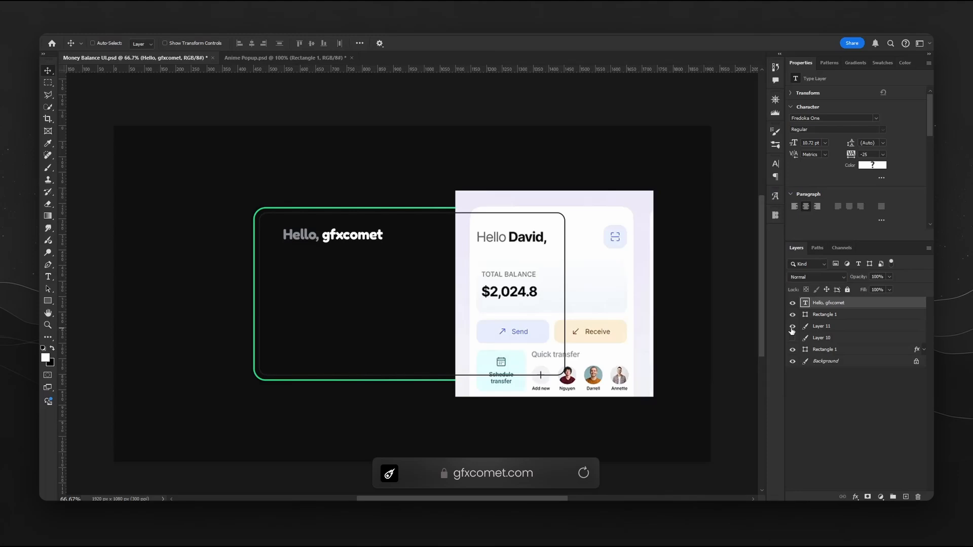
pyautogui.moveTo(328, 239)
pyautogui.mouseDown()
pyautogui.moveTo(303, 236)
pyautogui.moveTo(329, 240)
pyautogui.mouseUp()
pyautogui.keyDown('ctrl'); pyautogui.click(509, 246); pyautogui.keyUp('ctrl')
pyautogui.hotkey('ctrl', 's')
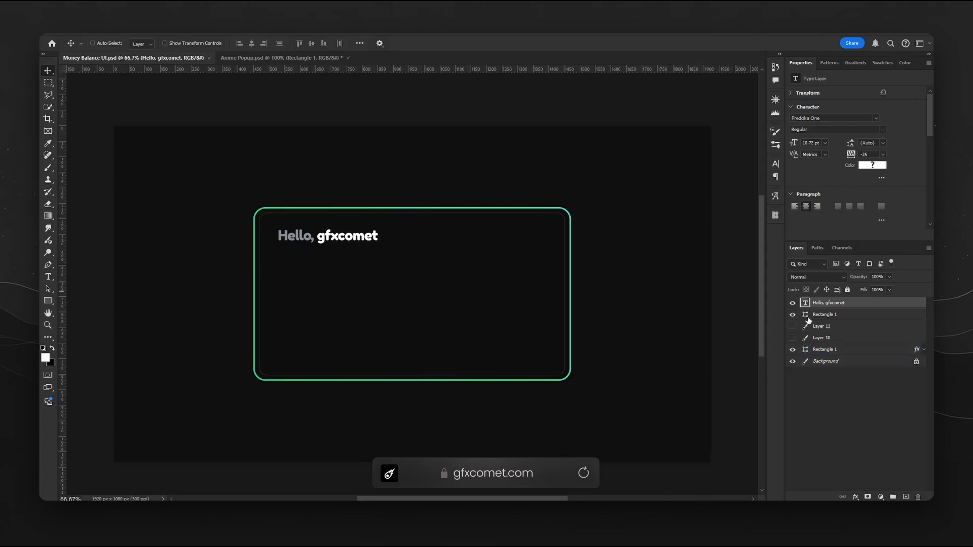
# Check the first reference image, duplicate the greeting just below itself, and replace the copy's text with "Balance".
pyautogui.click(793, 338)
pyautogui.click(822, 338)
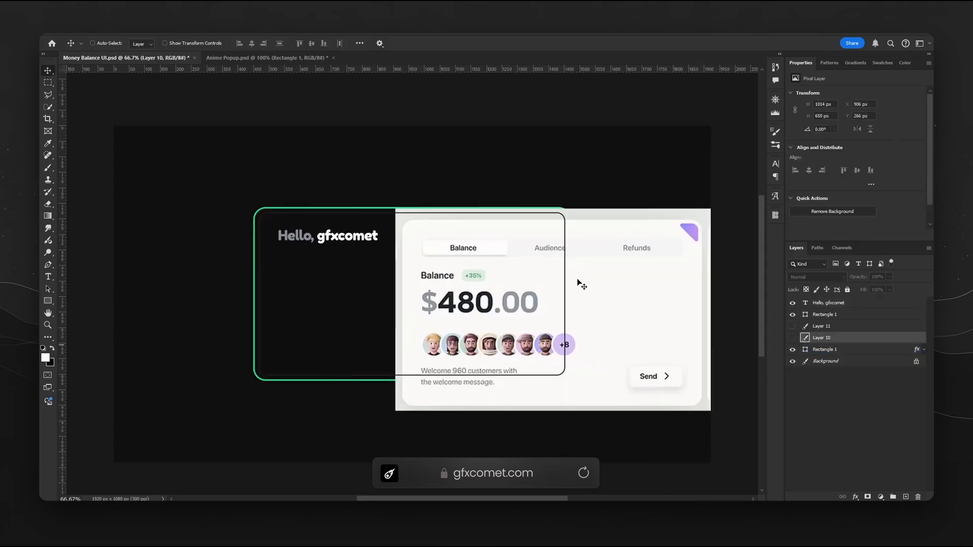
pyautogui.moveTo(355, 242); pyautogui.dragTo(355, 274)
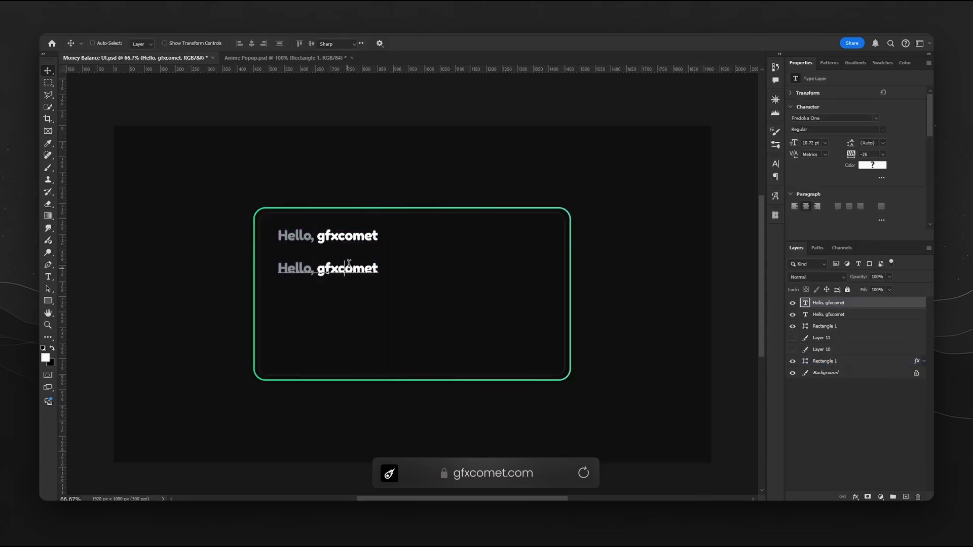
pyautogui.doubleClick(332, 269)
pyautogui.hotkey('ctrl', 'a')
pyautogui.write('Balance')
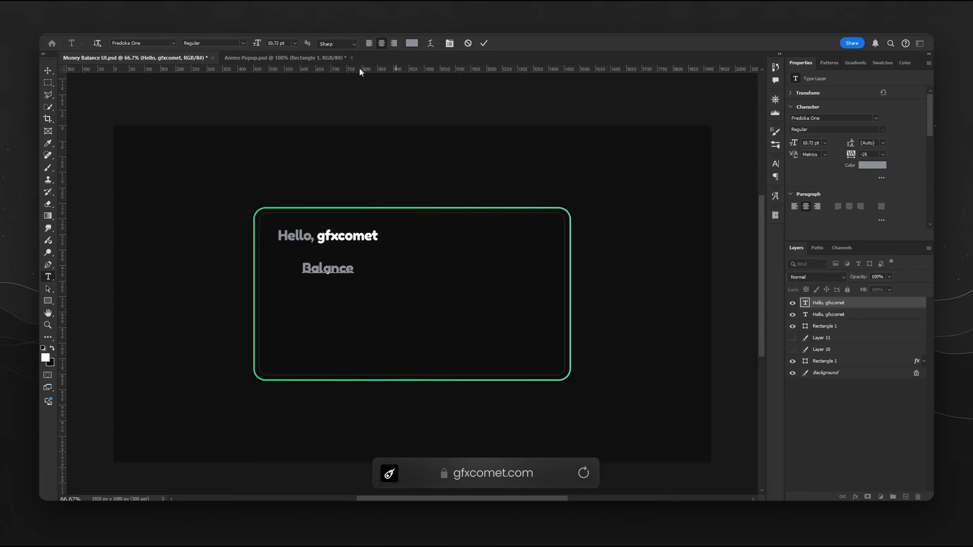
pyautogui.click(47, 72)
# Add a solid black (#000000) outside stroke to the greeting text, 2 px in size at 35% opacity.
pyautogui.click(872, 316)
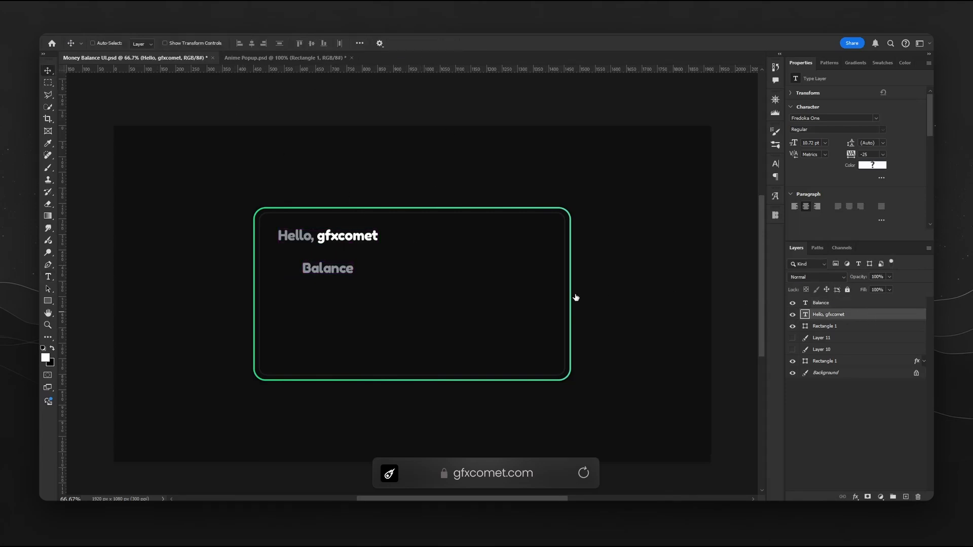
pyautogui.click(592, 235)
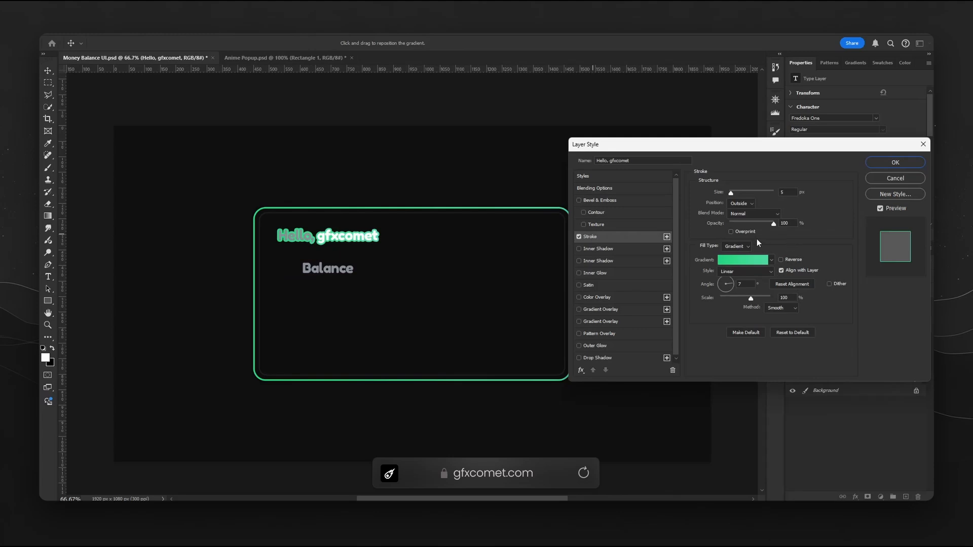
pyautogui.click(737, 246)
pyautogui.click(740, 251)
pyautogui.click(733, 261)
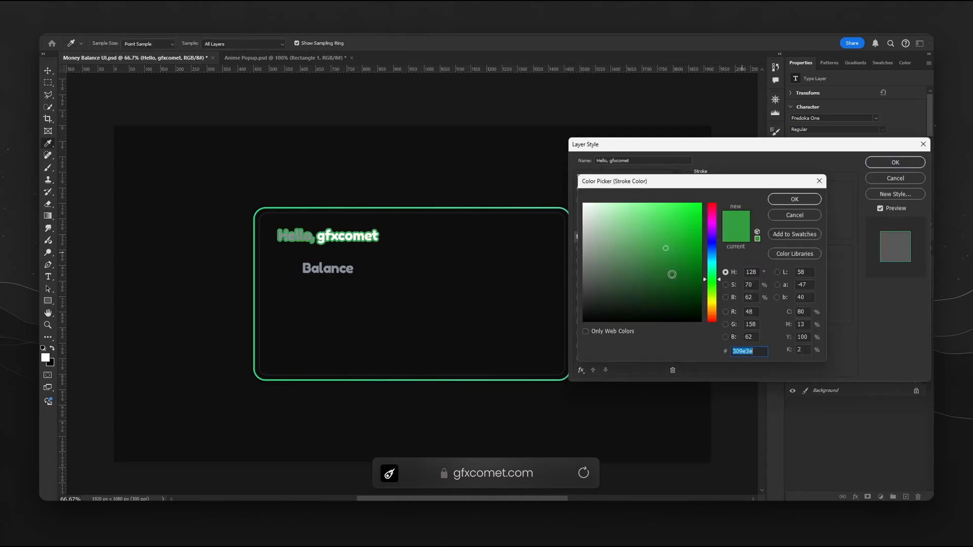
pyautogui.write('000000')
pyautogui.click(791, 198)
pyautogui.doubleClick(789, 194)
pyautogui.write('2')
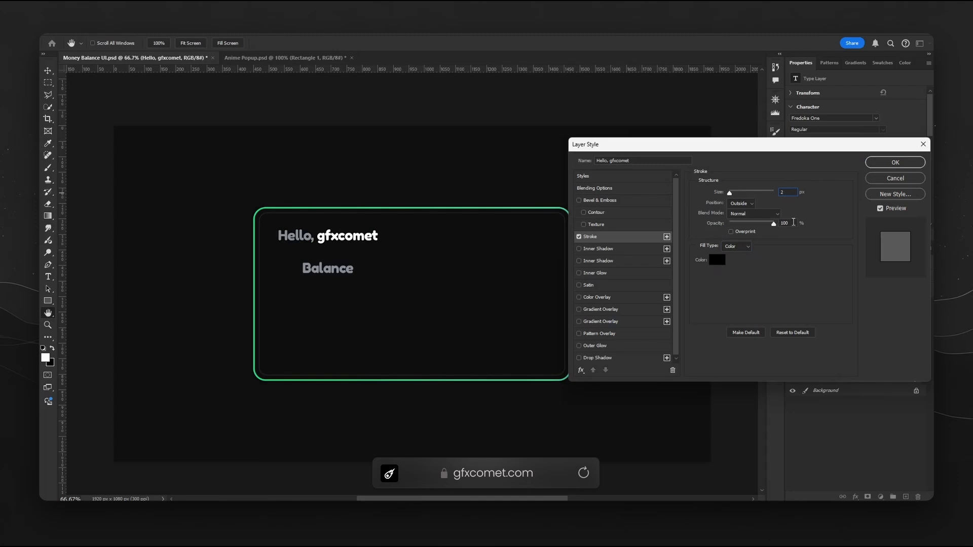
pyautogui.write('35')
pyautogui.press('Return')
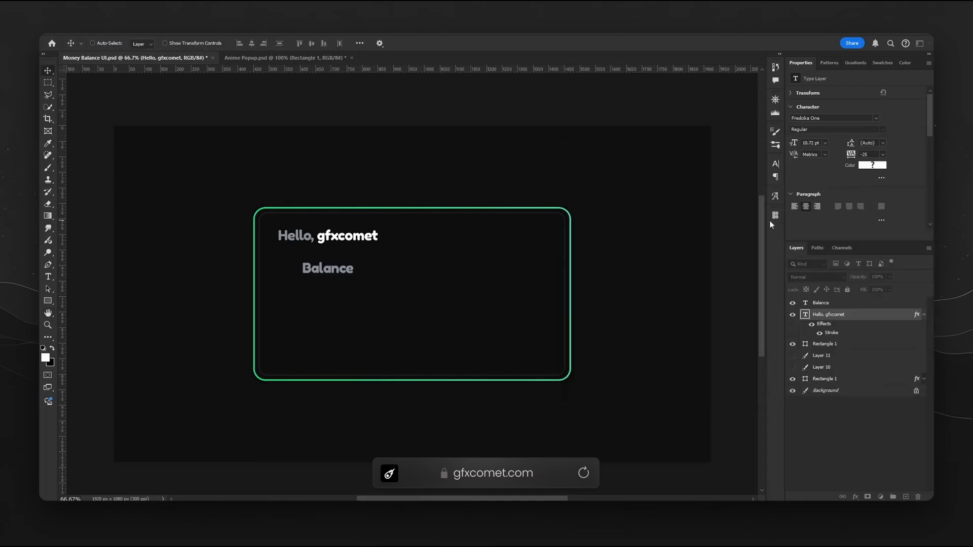
pyautogui.hotkey('ctrl', '+')
pyautogui.hotkey('ctrl', '+')
pyautogui.moveTo(373, 193); pyautogui.dragTo(596, 302)
pyautogui.press('v')
pyautogui.moveTo(281, 268); pyautogui.dragTo(206, 161)
pyautogui.hotkey('ctrl', 'z')
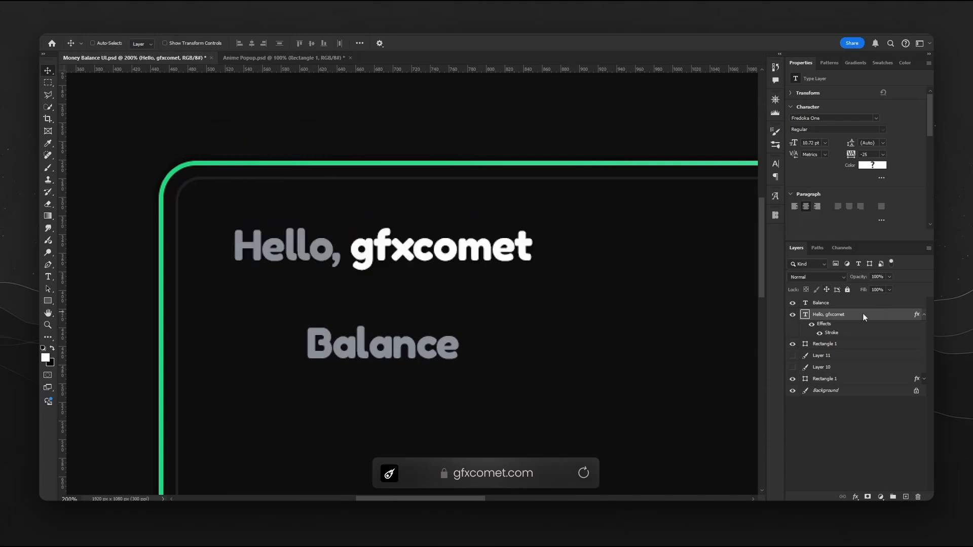
# Copy the greeting's stroke layer style onto the Balance text and collapse its effects list.
pyautogui.rightClick(863, 313)
pyautogui.click(838, 370)
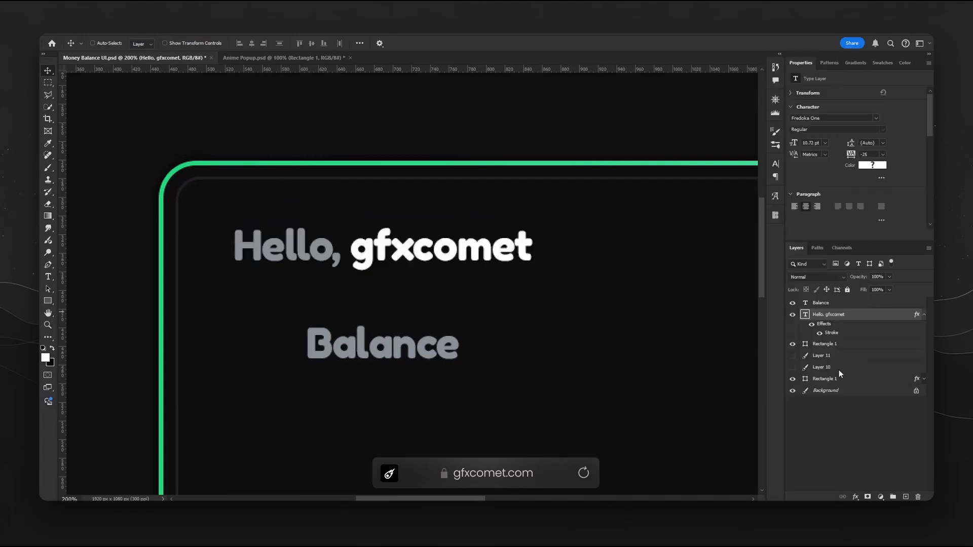
pyautogui.rightClick(900, 305)
pyautogui.click(890, 353)
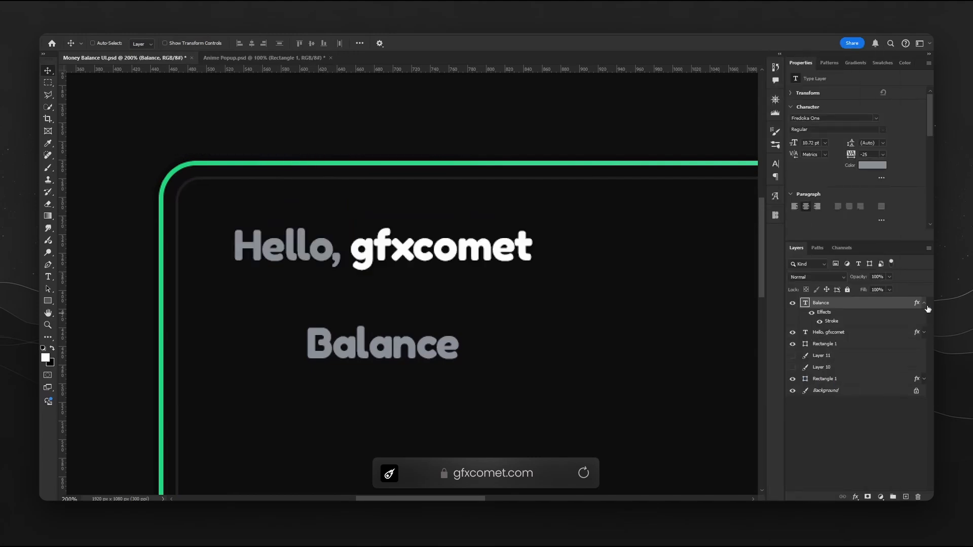
pyautogui.click(926, 306)
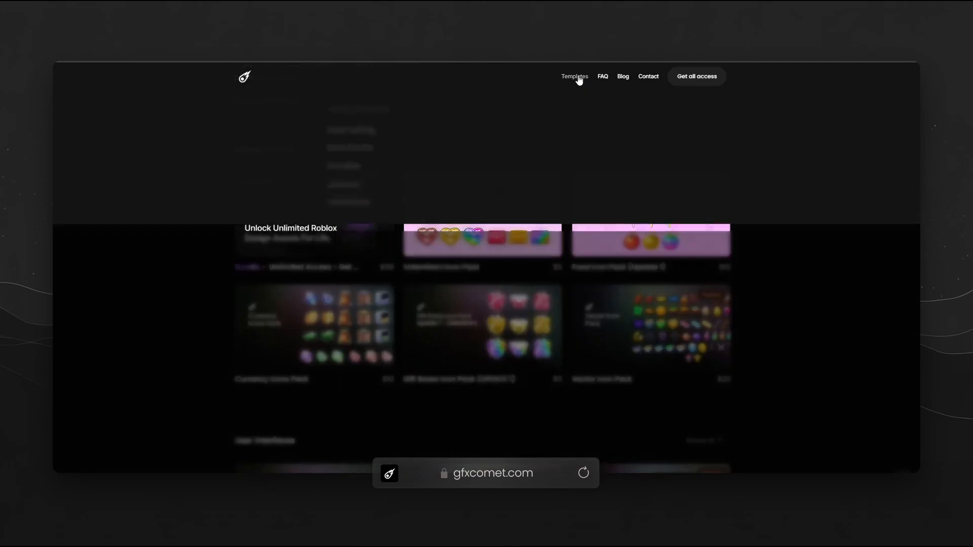
# Open the Templates page on gfxcomet.com and browse through the design asset catalogue.
pyautogui.click(577, 79)
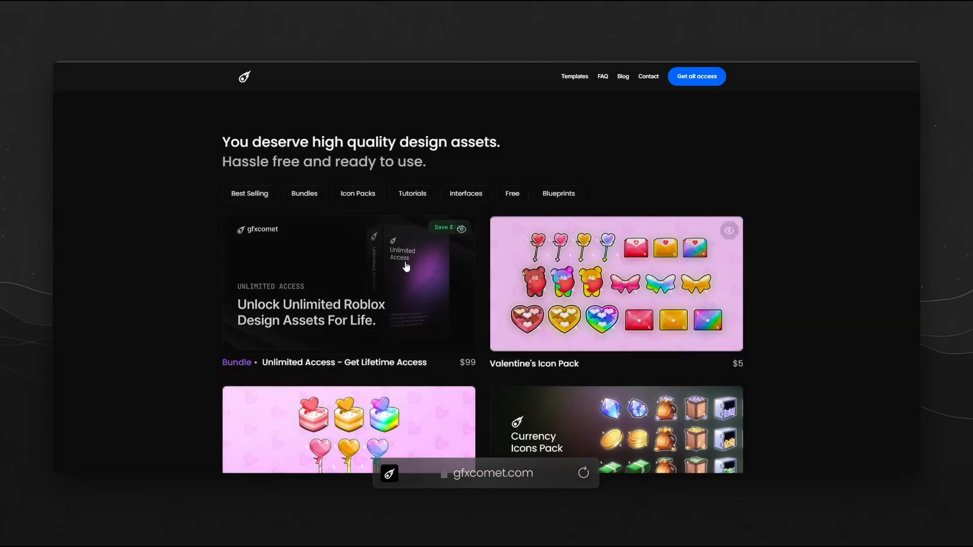
pyautogui.scroll(-12, 408, 263)
pyautogui.scroll(-15, 410, 266)
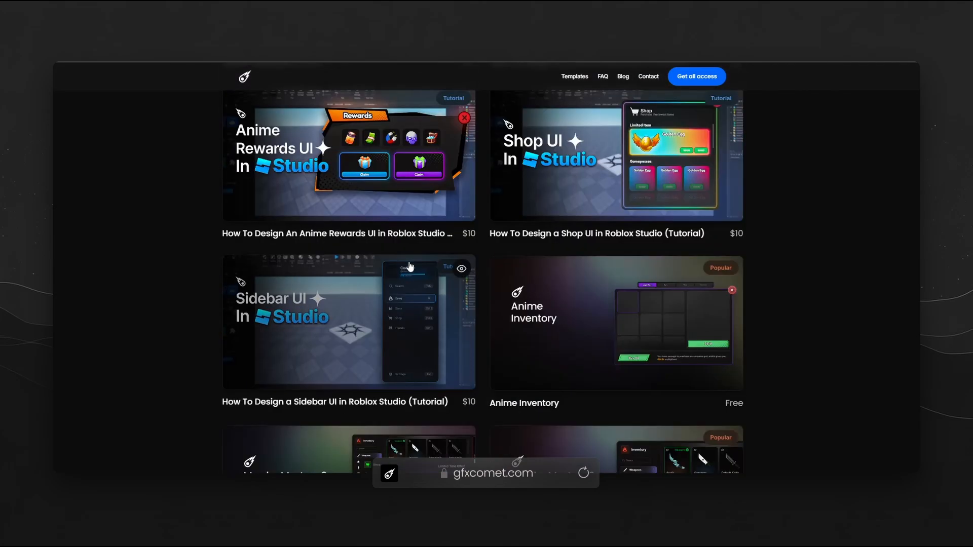
pyautogui.scroll(-12, 412, 266)
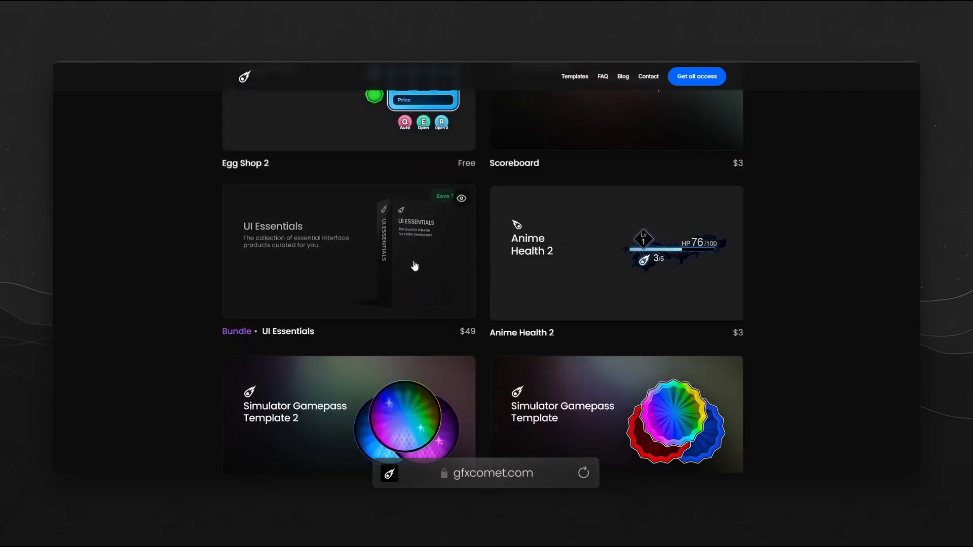
pyautogui.scroll(-9, 413, 265)
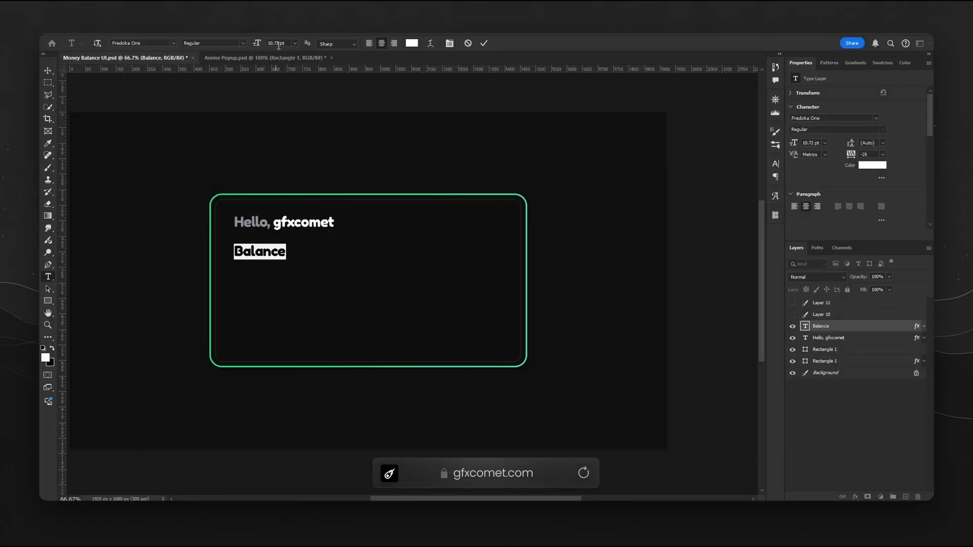
# Set the Balance text to 8 pt and place it closely below the greeting, aligned to its left edge.
pyautogui.write('8')
pyautogui.press('Return')
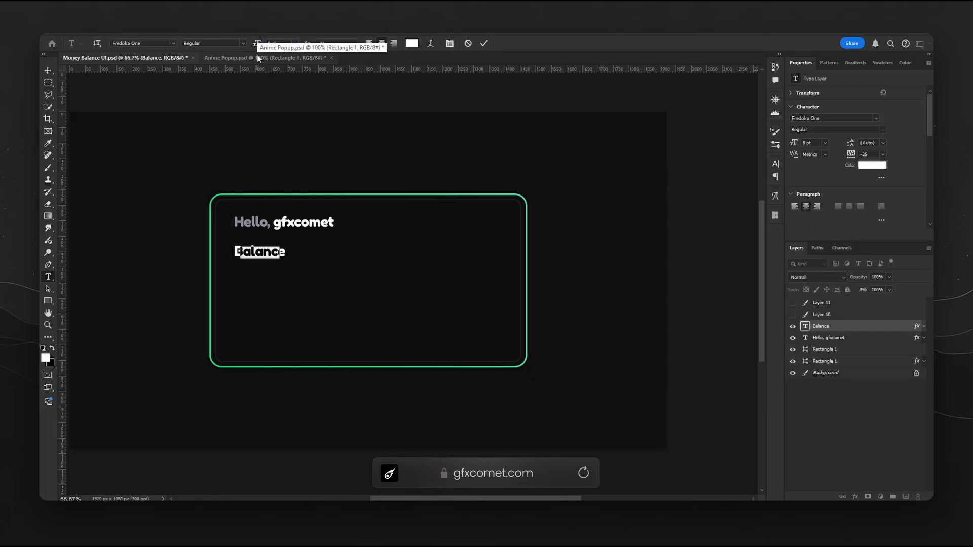
pyautogui.click(49, 72)
pyautogui.moveTo(274, 273); pyautogui.dragTo(298, 248)
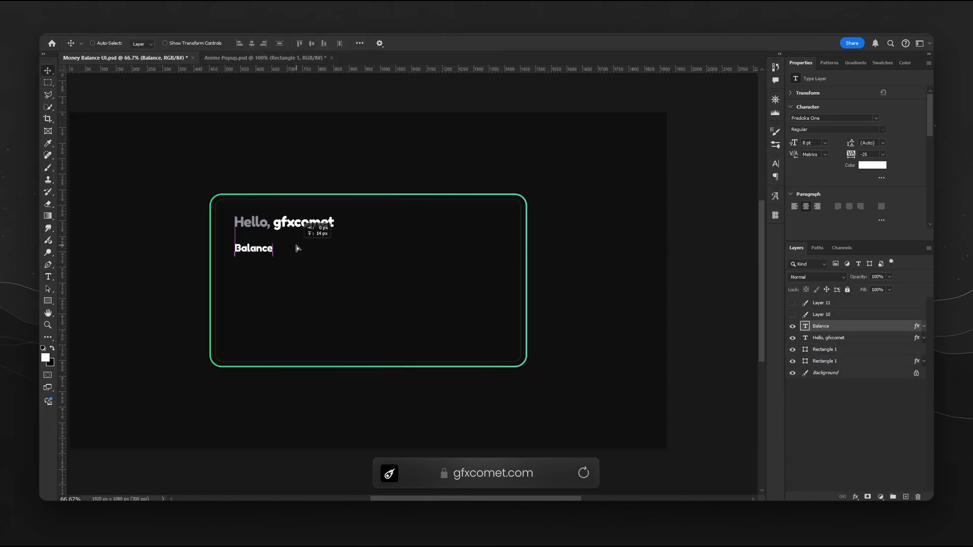
# Review the gem popup in Anime Popup.psd and add an empty layer directly above the green-bordered card in Money Balance UI.psd.
pyautogui.click(261, 57)
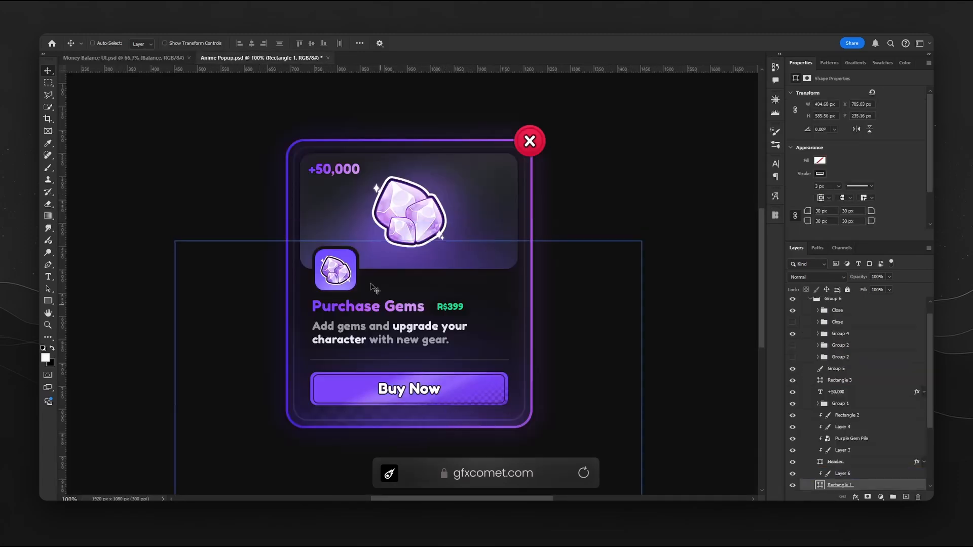
pyautogui.click(102, 57)
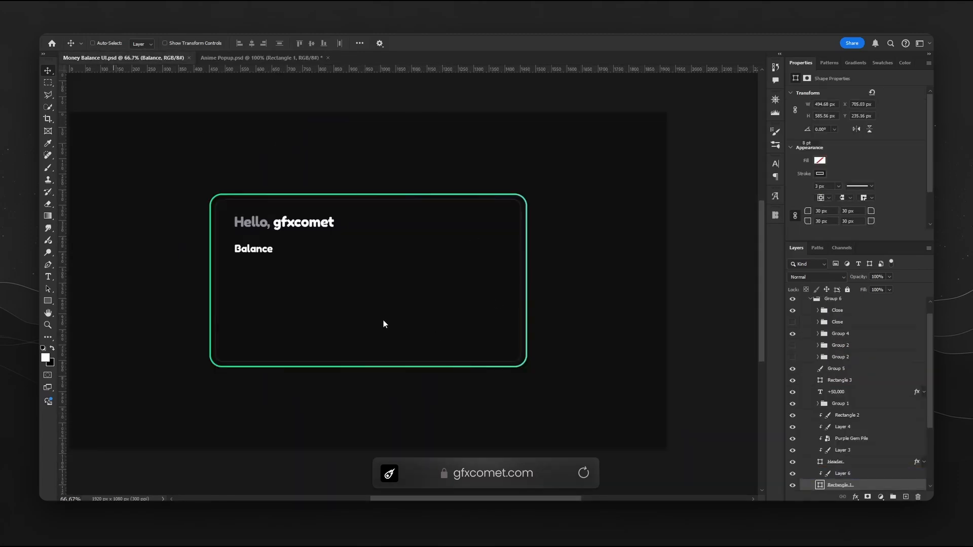
pyautogui.keyDown('ctrl'); pyautogui.click(406, 327); pyautogui.keyUp('ctrl')
pyautogui.click(906, 497)
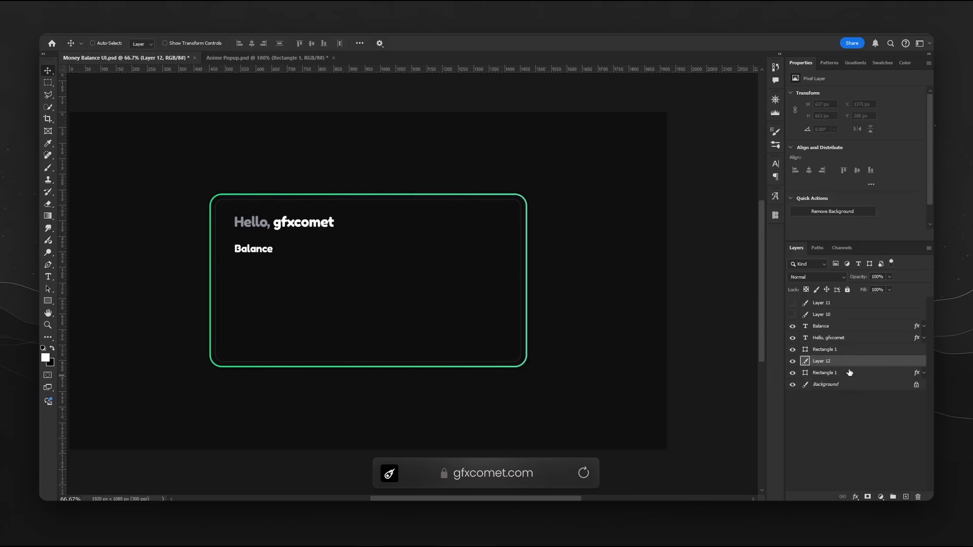
# Clip the empty layer to the green-bordered card and sample the border's green as the brush colour.
pyautogui.keyDown('alt'); pyautogui.click(852, 363); pyautogui.keyUp('alt')
pyautogui.press('b')
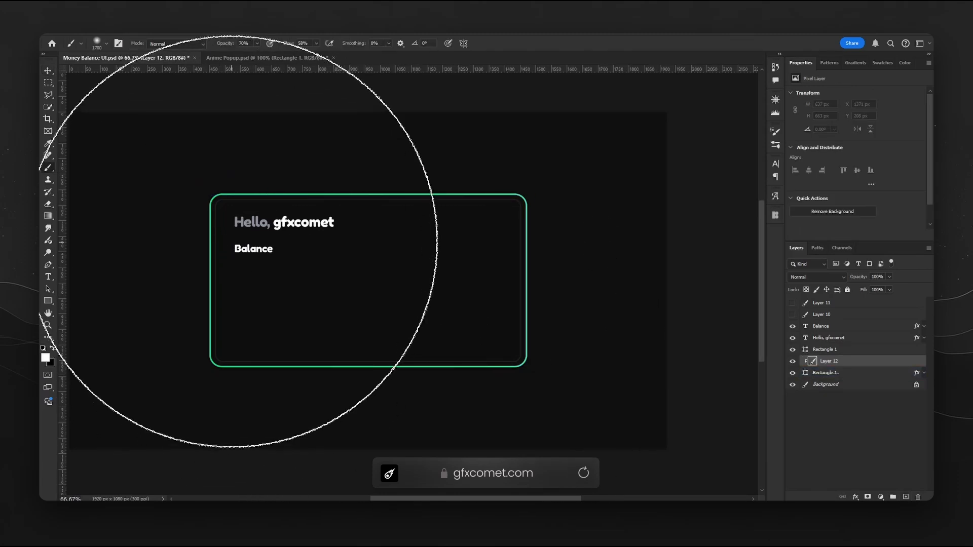
pyautogui.keyDown('alt'); pyautogui.click(250, 190); pyautogui.keyUp('alt')
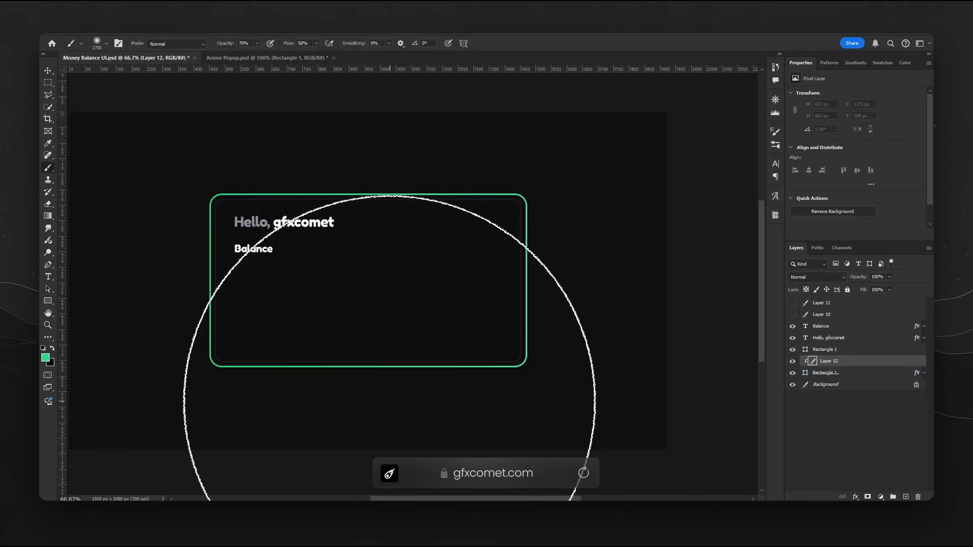
# Reduce the soft brush to 1100 px, try a green glow at the card's lower edge, and undo it.
pyautogui.press('[')
pyautogui.press('[')
pyautogui.press('[')
pyautogui.click(365, 439)
pyautogui.press('[')
pyautogui.press('[')
pyautogui.press('[')
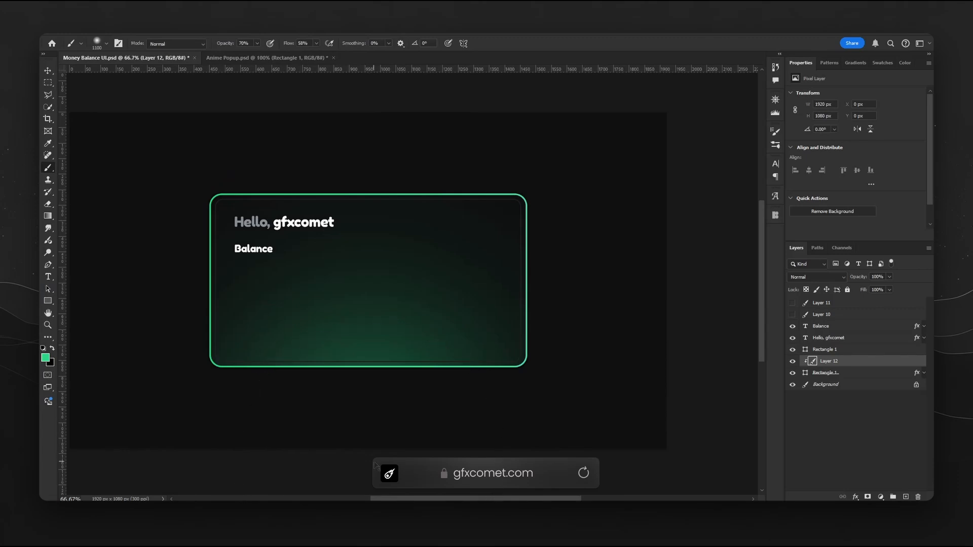
pyautogui.hotkey('ctrl', 'z')
# Paint a soft green glow at the centre of the card's lower edge and shift it slightly downward.
pyautogui.click(355, 453)
pyautogui.hotkey('ctrl', '-')
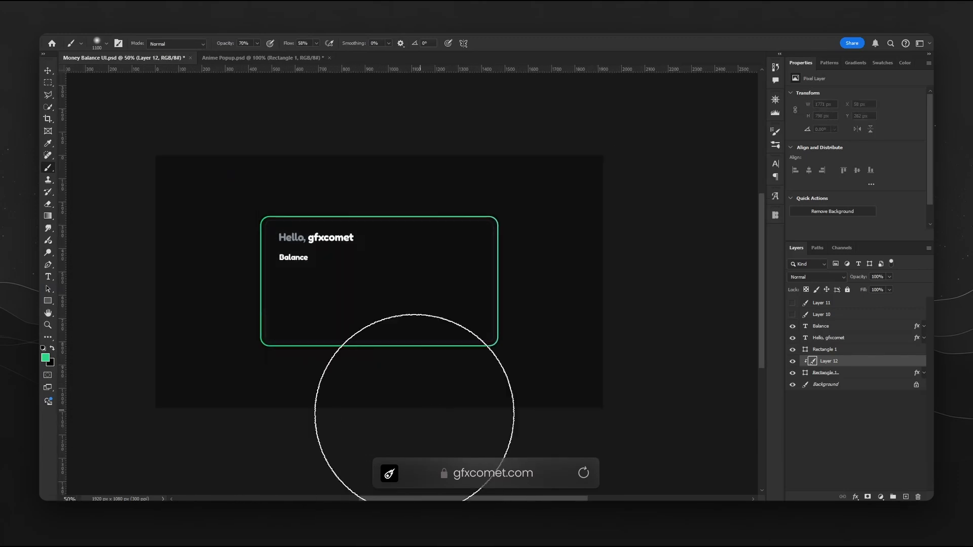
pyautogui.click(373, 423)
pyautogui.click(374, 426)
pyautogui.press('v')
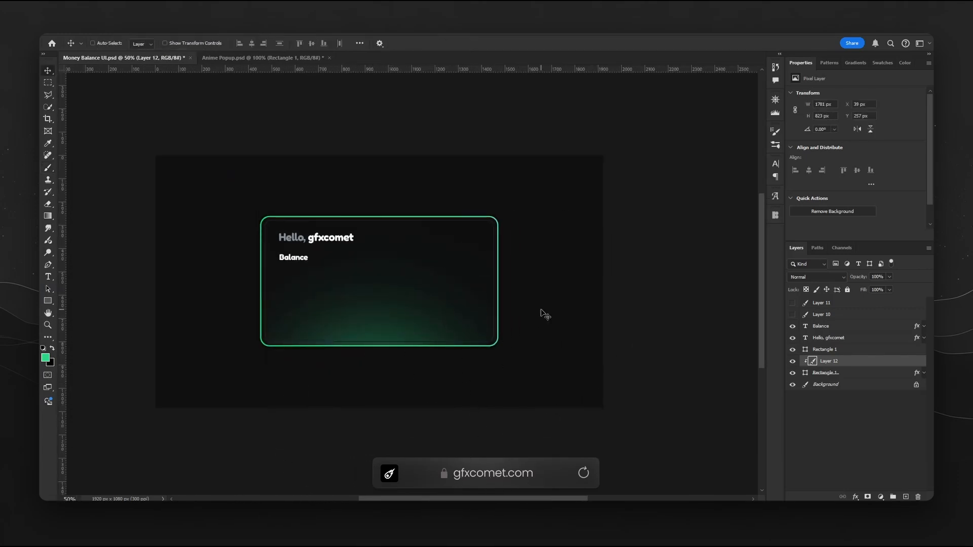
pyautogui.hotkey('ctrl', '+')
pyautogui.moveTo(501, 308); pyautogui.dragTo(505, 334)
# Add a layer clipped to the thin inner rectangle and brush green over the lower part of its outline.
pyautogui.click(821, 349)
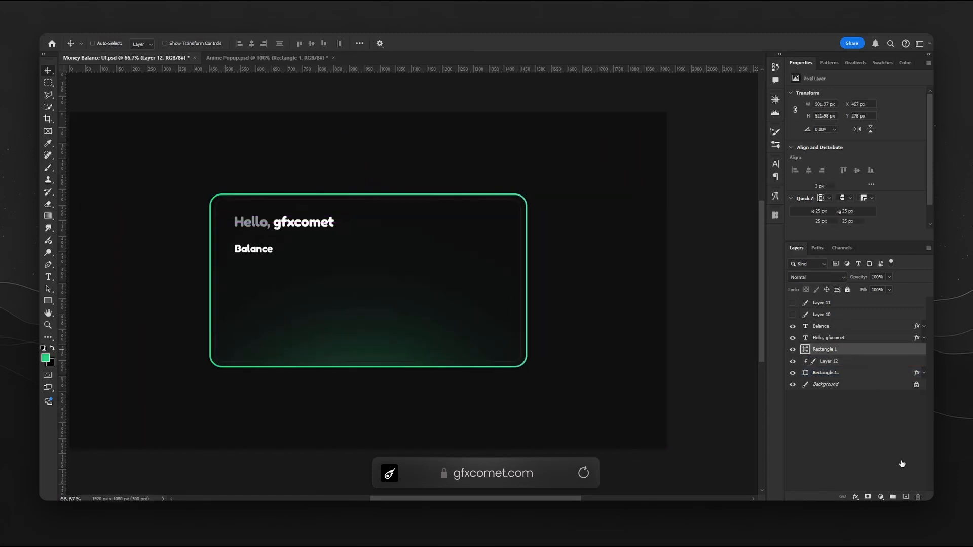
pyautogui.hotkey('ctrl', 'shift', 'alt', 'n')
pyautogui.press('b')
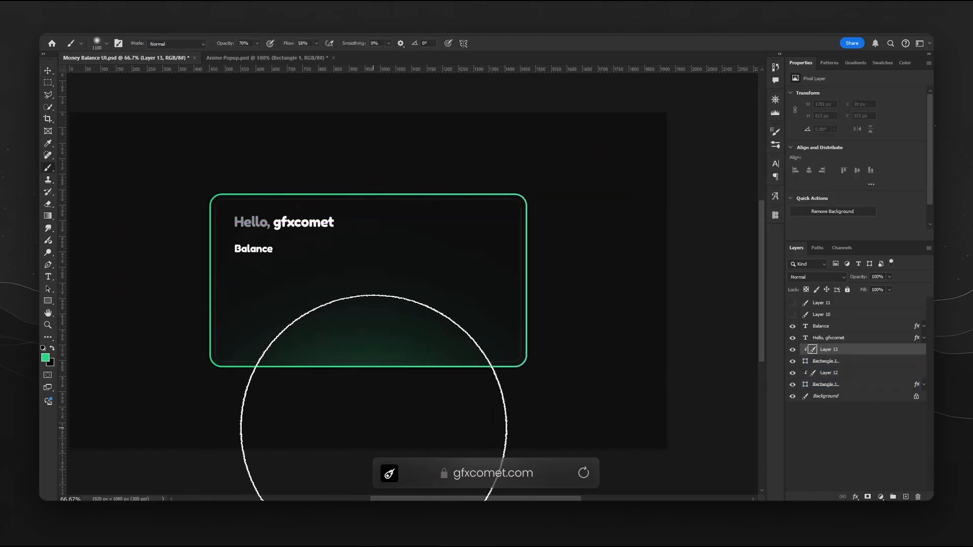
pyautogui.moveTo(373, 412)
pyautogui.mouseDown()
pyautogui.moveTo(258, 434)
pyautogui.moveTo(450, 446)
pyautogui.moveTo(478, 401)
pyautogui.mouseUp()
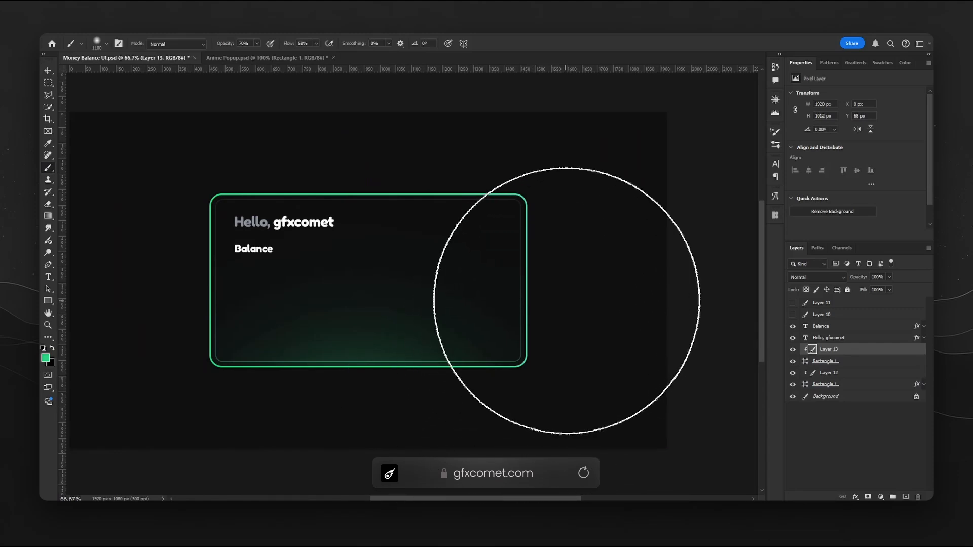
pyautogui.press('v')
# Select the Balance text and review the reference images on Layer 11 and Layer 10, leaving both hidden.
pyautogui.scroll(1, 543, 277)
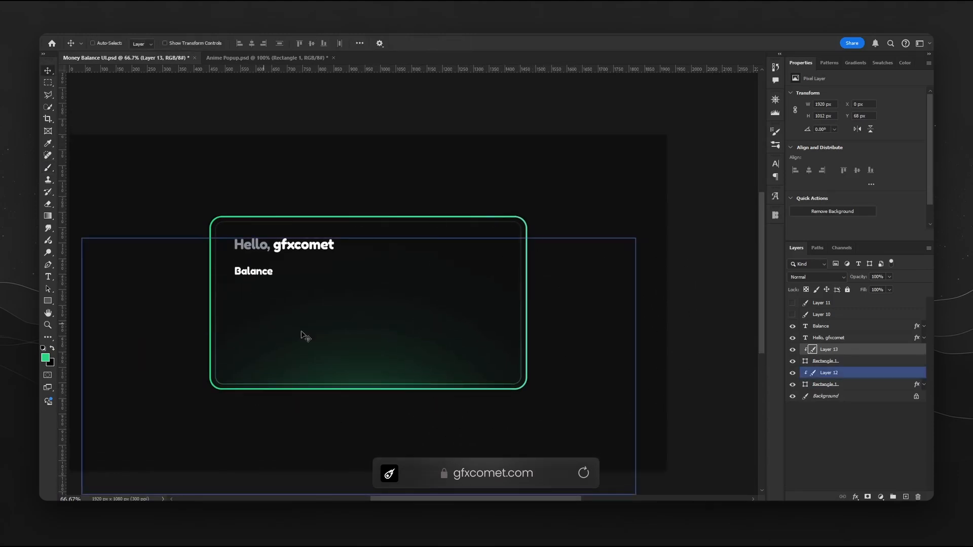
pyautogui.keyDown('ctrl'); pyautogui.click(268, 272); pyautogui.keyUp('ctrl')
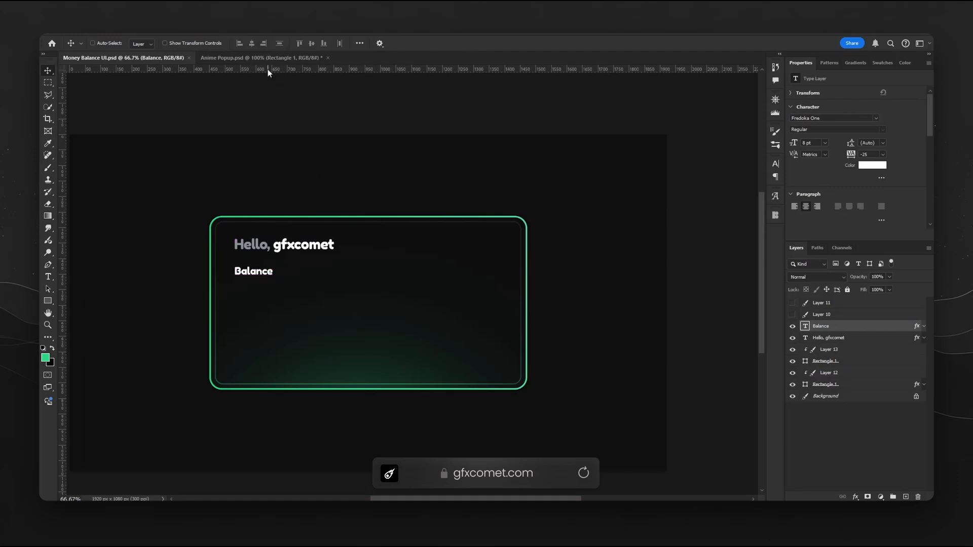
pyautogui.click(793, 303)
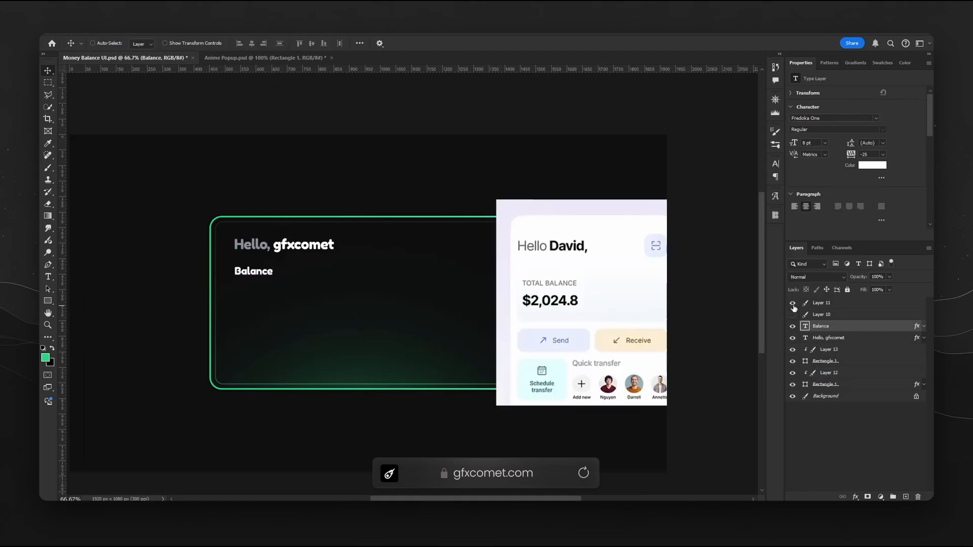
pyautogui.click(793, 316)
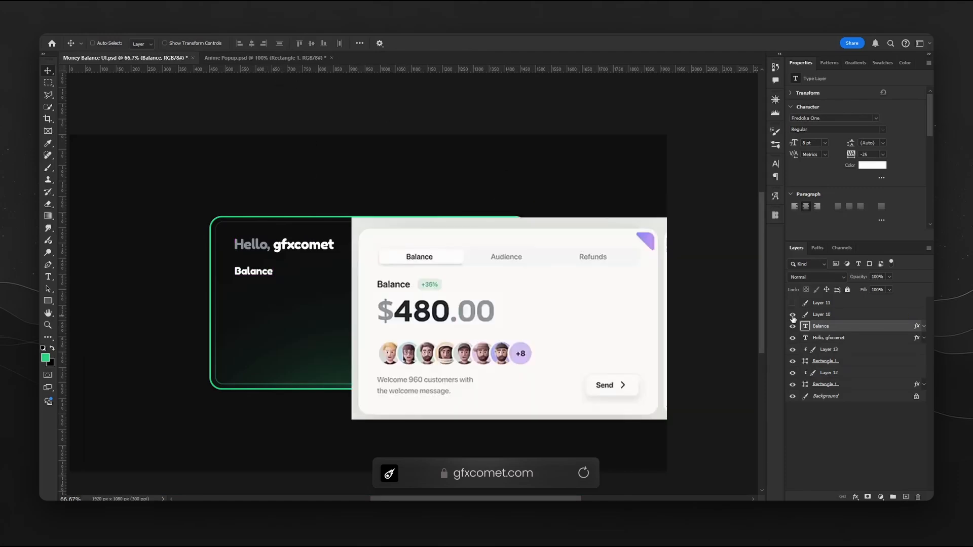
pyautogui.click(792, 315)
# Duplicate the Balance text below itself, set the copy to 16 pt with left alignment, and align its left edge with the original.
pyautogui.moveTo(267, 276); pyautogui.dragTo(267, 288)
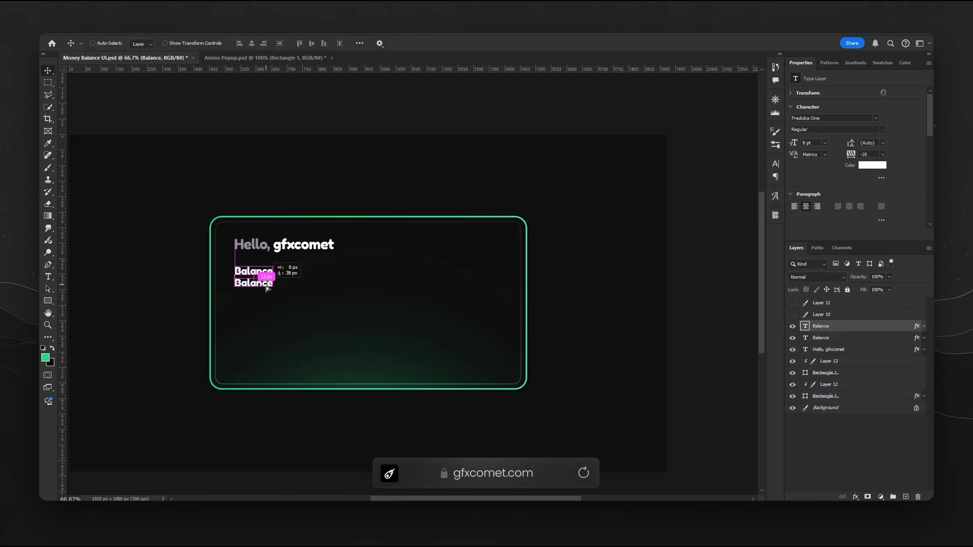
pyautogui.press('t')
pyautogui.hotkey('ctrl', 'a')
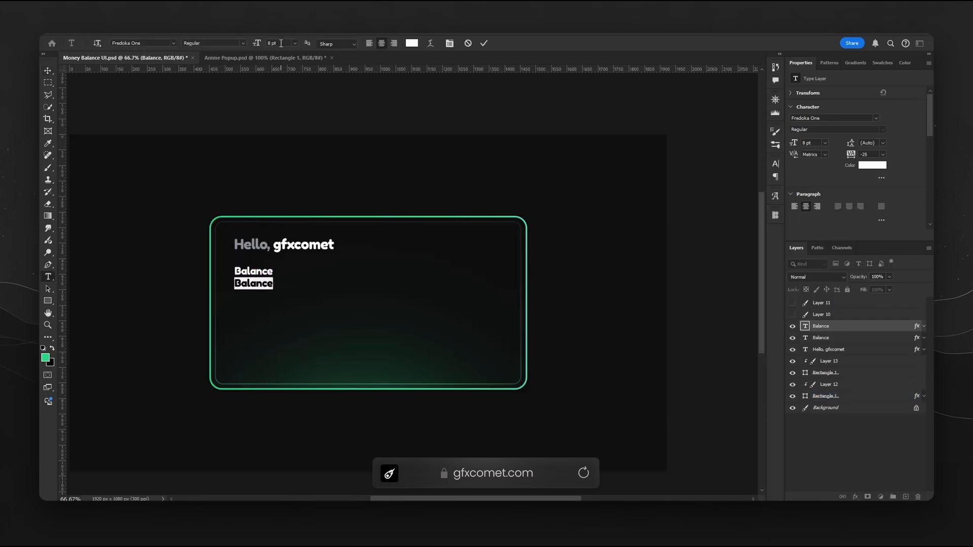
pyautogui.click(368, 44)
pyautogui.write('16')
pyautogui.press('Return')
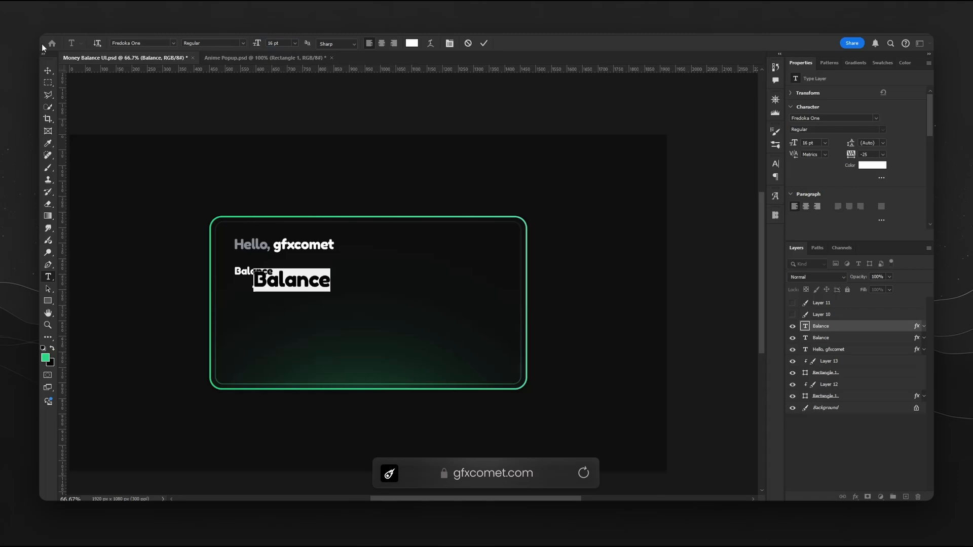
pyautogui.click(47, 70)
pyautogui.moveTo(290, 272); pyautogui.dragTo(275, 279)
# Replace the enlarged Balance copy's text with $7,500.
pyautogui.press('t')
pyautogui.doubleClick(309, 292)
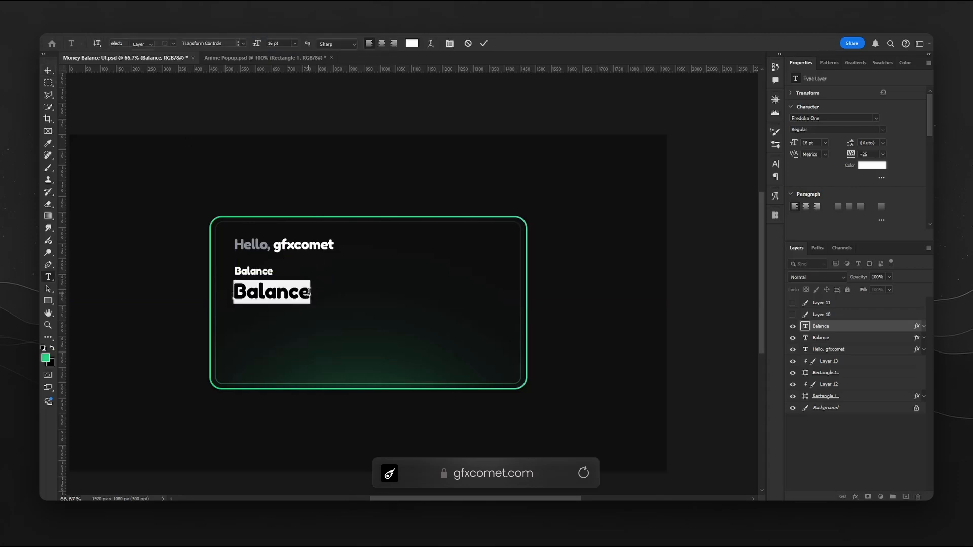
pyautogui.write('$7,500')
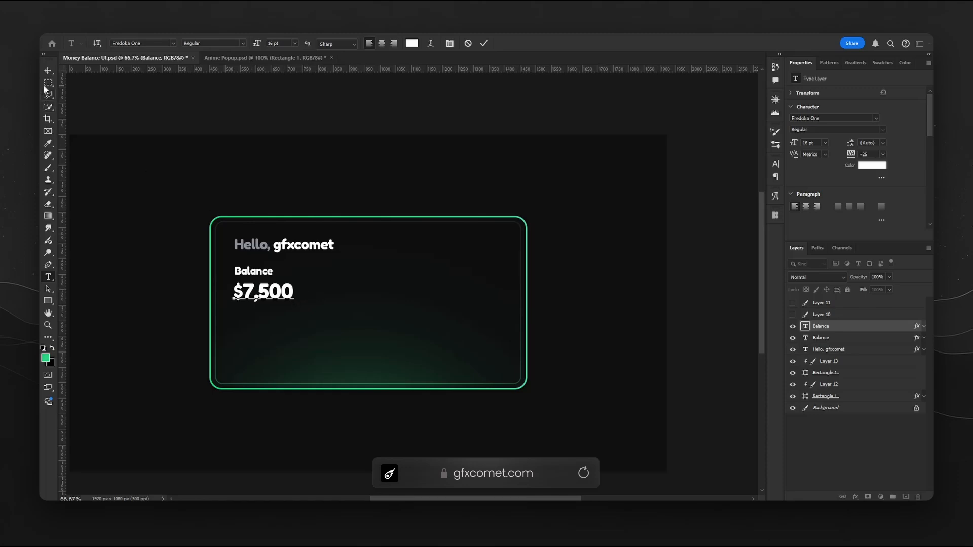
pyautogui.hotkey('ctrl', 'Return')
# Colour the dollar sign of the amount with the grey sampled from the word Hello.
pyautogui.hotkey('ctrl', '+')
pyautogui.hscroll(-5, 363, 263)
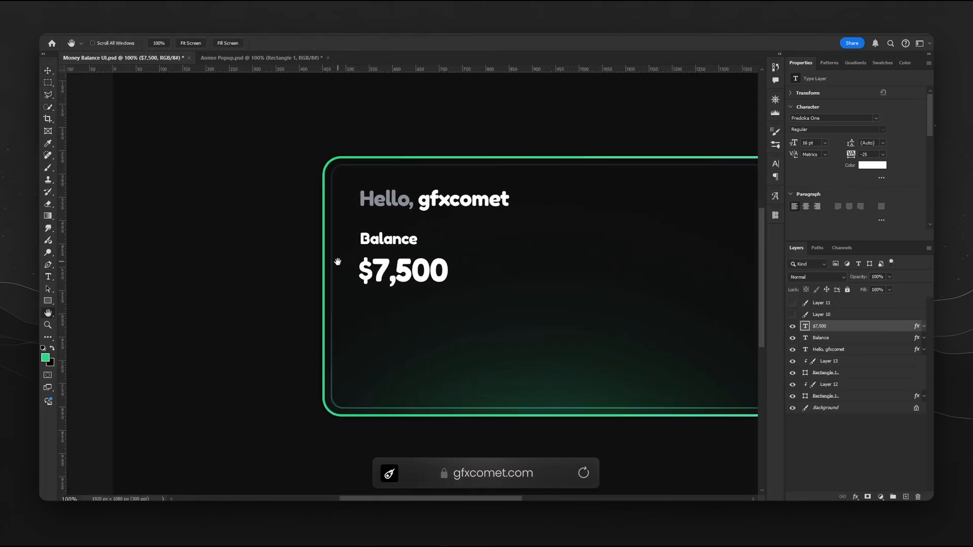
pyautogui.click(377, 272)
pyautogui.click(412, 43)
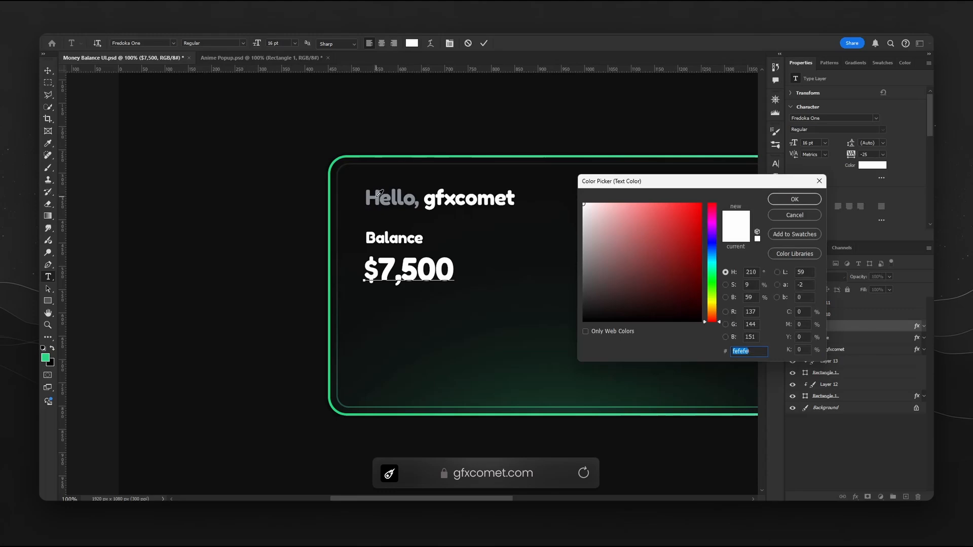
pyautogui.click(379, 193)
pyautogui.click(790, 201)
# Colour the digits 7,500 with the green sampled from the card border, #33d78b.
pyautogui.moveTo(378, 272); pyautogui.dragTo(452, 269)
pyautogui.click(410, 43)
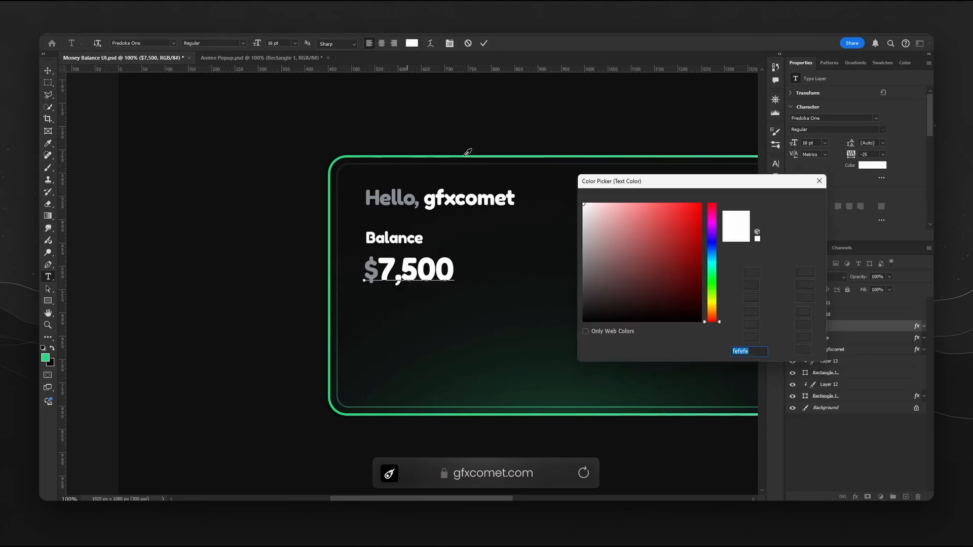
pyautogui.click(463, 155)
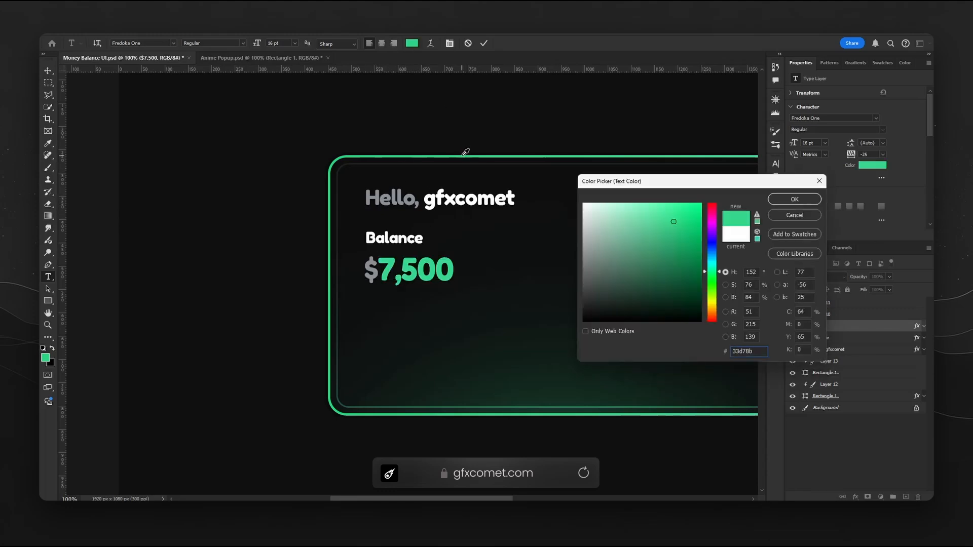
pyautogui.click(801, 199)
pyautogui.hotkey('ctrl', 'Return')
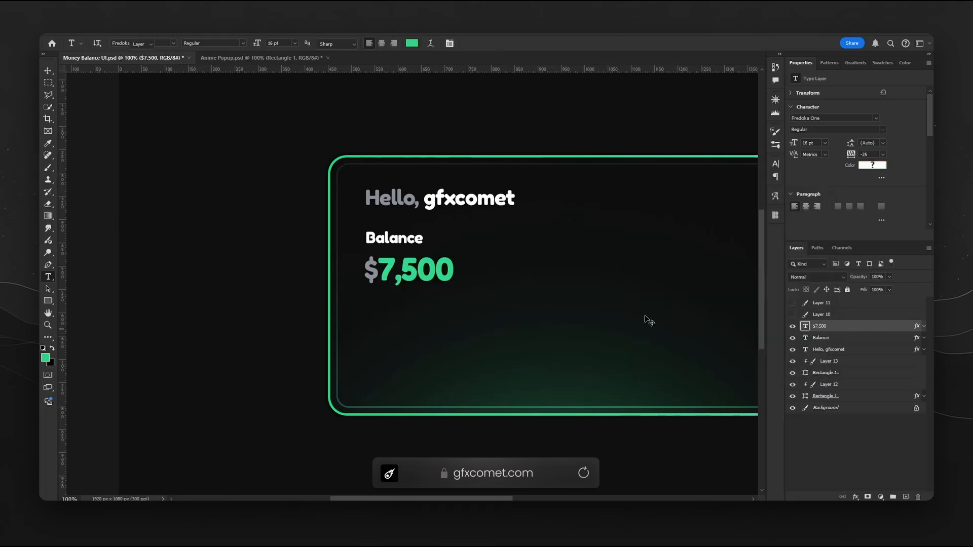
pyautogui.press('v')
pyautogui.keyDown('ctrl'); pyautogui.click(649, 321); pyautogui.keyUp('ctrl')
# Set the dollar sign in the amount to 12 pt.
pyautogui.moveTo(375, 269); pyautogui.dragTo(364, 269)
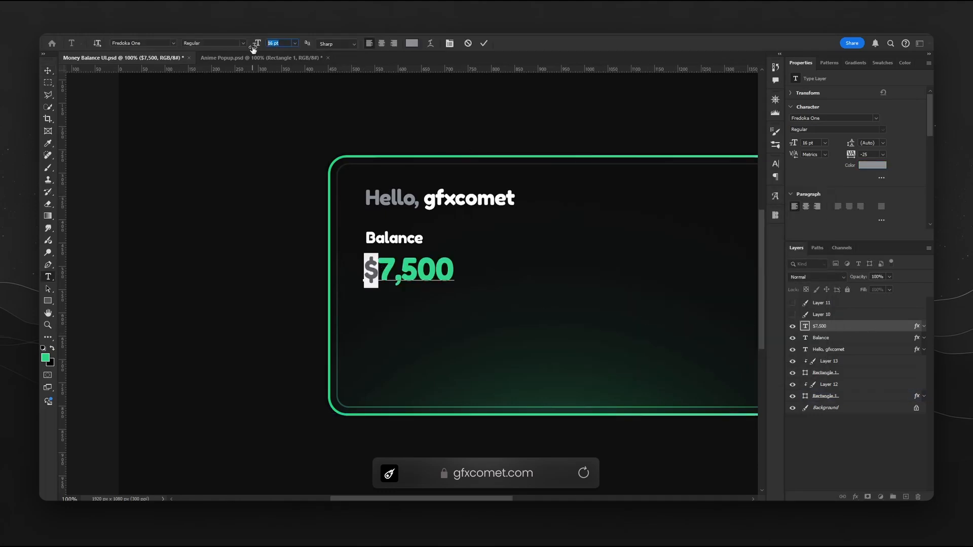
pyautogui.write('12')
pyautogui.press('Return')
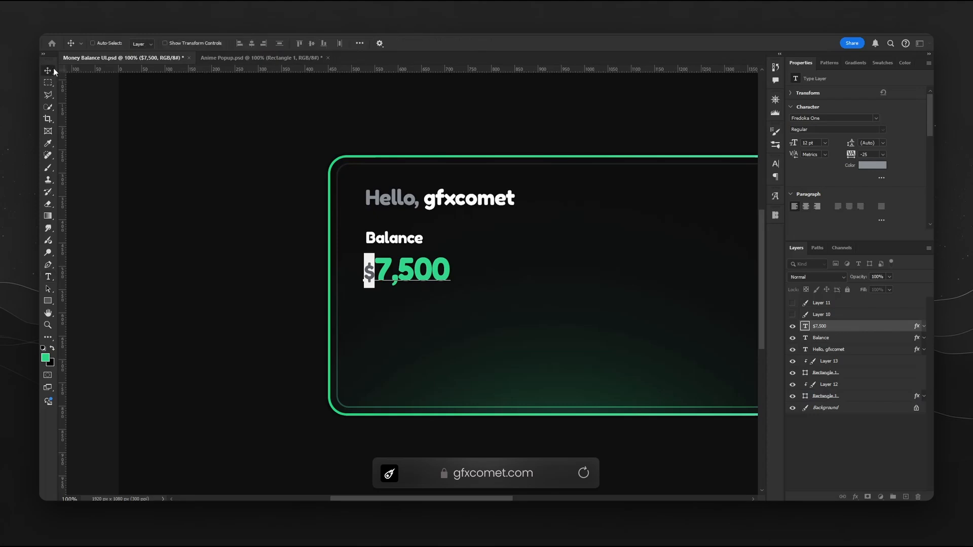
pyautogui.hotkey('ctrl', 'Return')
pyautogui.press('v')
pyautogui.moveTo(463, 290); pyautogui.dragTo(463, 280)
pyautogui.press('h')
pyautogui.moveTo(552, 287); pyautogui.dragTo(406, 310)
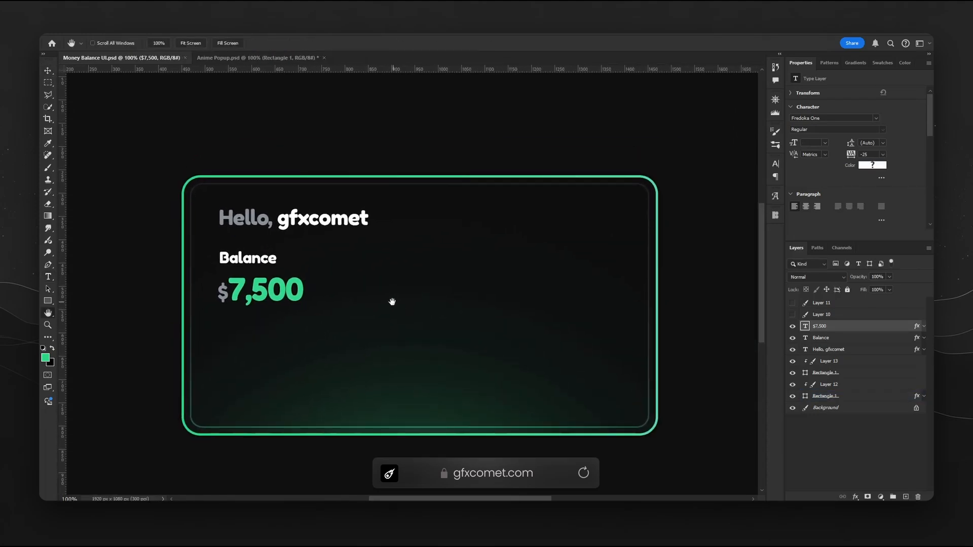
pyautogui.press('v')
pyautogui.doubleClick(249, 294)
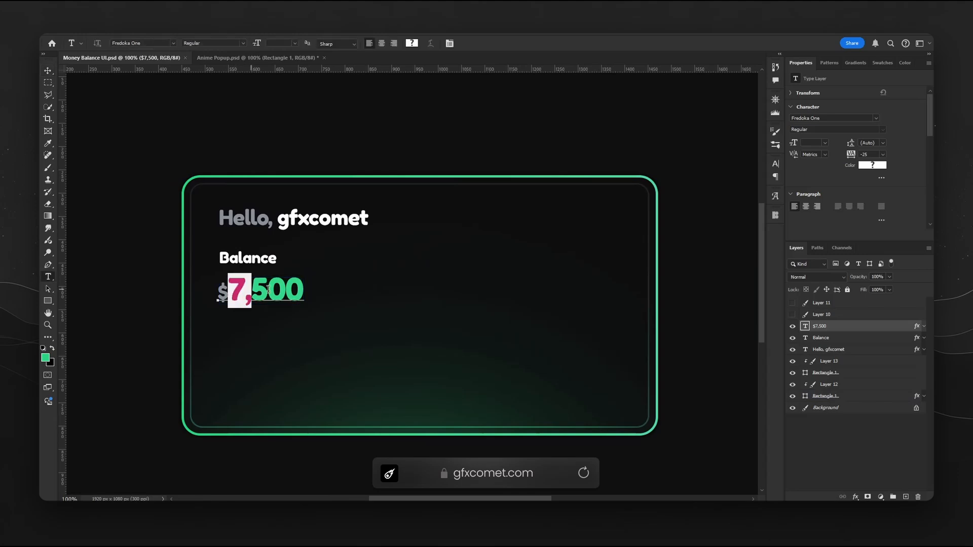
pyautogui.moveTo(248, 294); pyautogui.dragTo(320, 291)
pyautogui.click(46, 71)
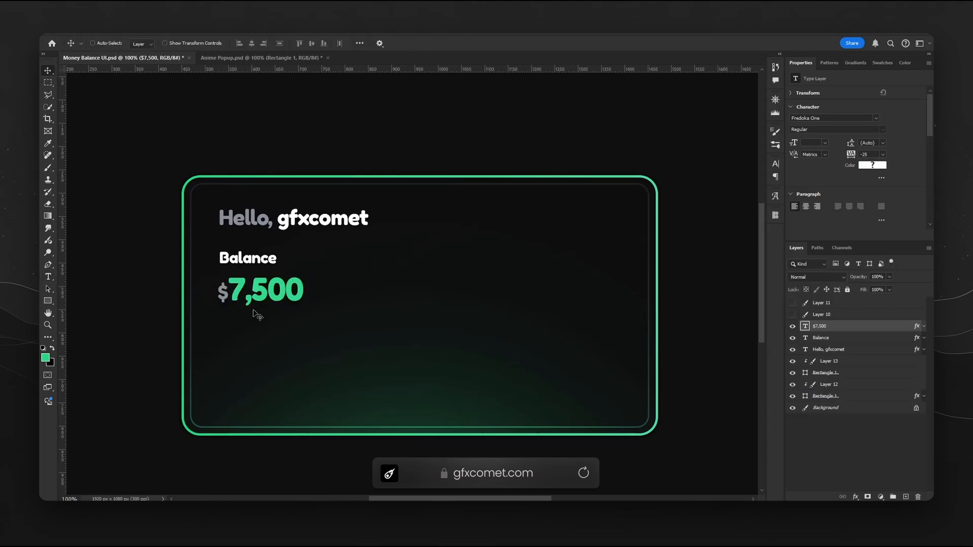
# Copy the digits 7,500 from the amount text and delete them, leaving only the dollar sign.
pyautogui.doubleClick(246, 295)
pyautogui.hotkey('ctrl', 'c')
pyautogui.hotkey('ctrl', 'h')
pyautogui.press('BackSpace')
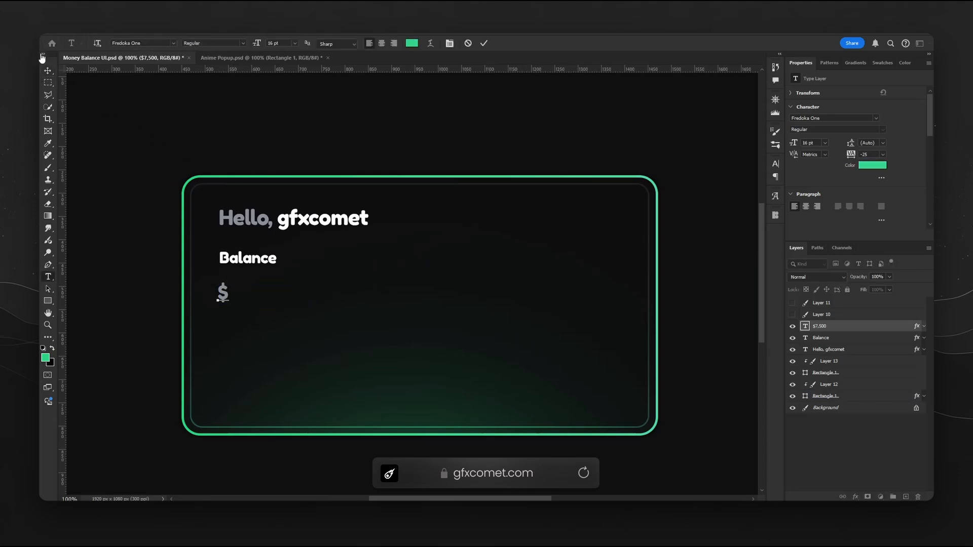
pyautogui.click(48, 70)
# Duplicate the dollar sign text beside the original and replace the copy's content with the copied 7,500.
pyautogui.moveTo(223, 293); pyautogui.dragTo(272, 293)
pyautogui.doubleClick(273, 293)
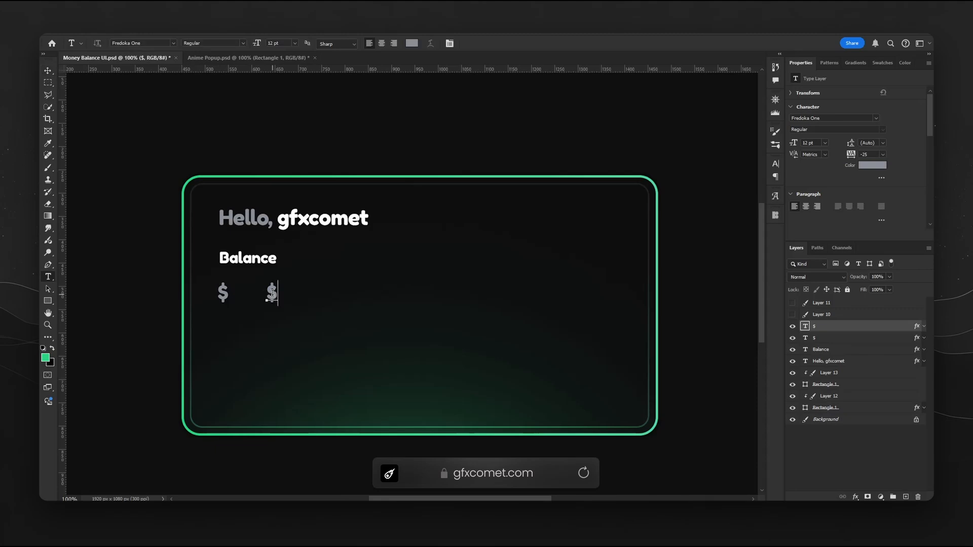
pyautogui.hotkey('ctrl', 'a')
pyautogui.hotkey('ctrl', 'v')
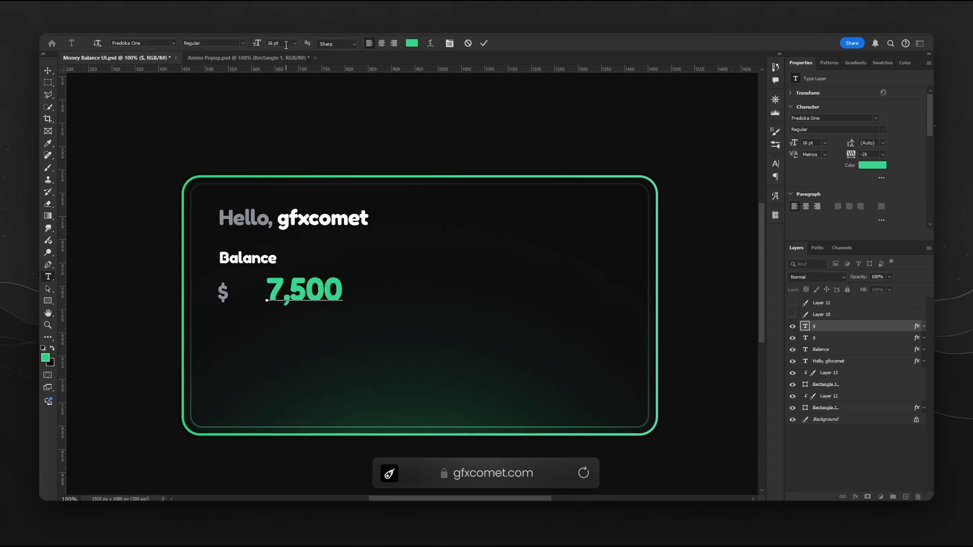
# Place the 7,500 text just after the dollar sign with a small gap and save the document.
pyautogui.click(48, 71)
pyautogui.moveTo(330, 291); pyautogui.dragTo(298, 292)
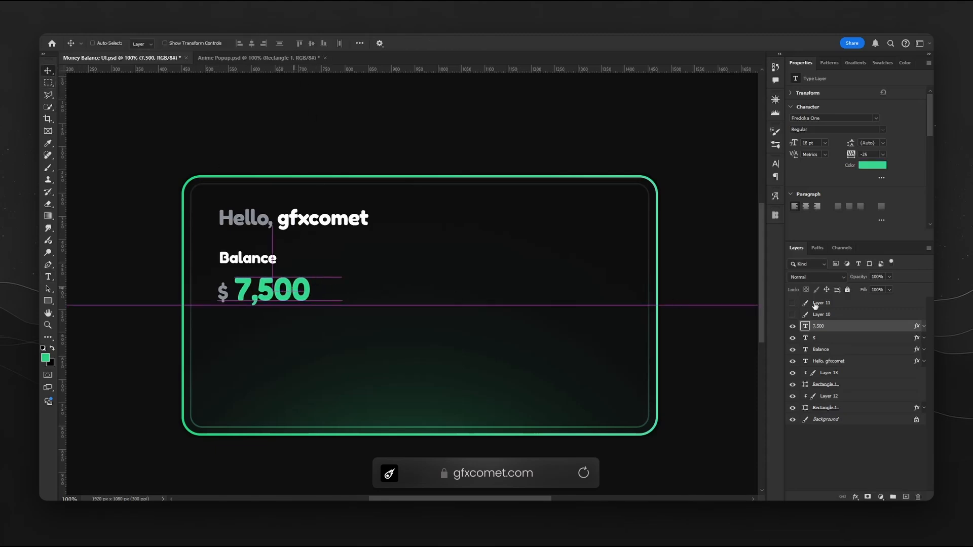
pyautogui.hotkey('ctrl', 's')
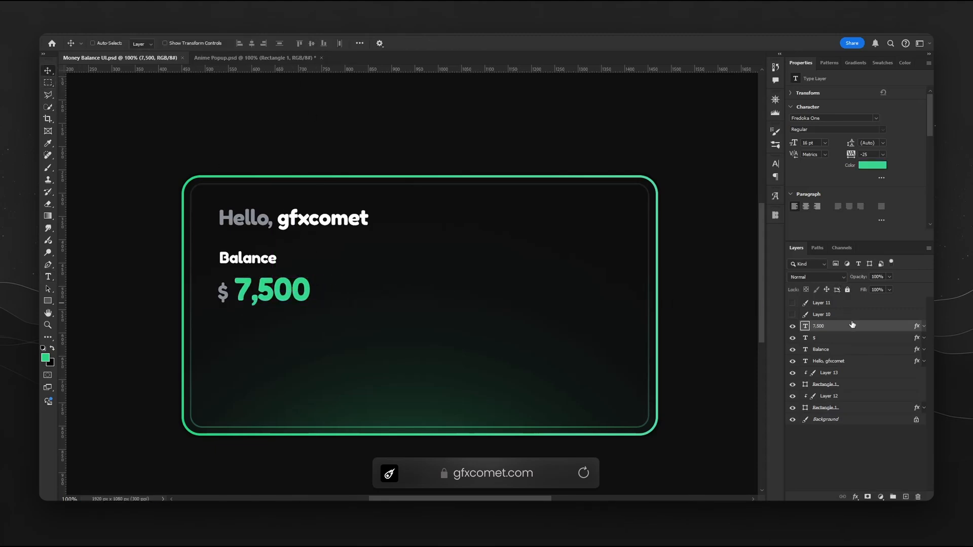
# Add a gradient overlay to the 7,500 text and set its first colour stop to #22d67f, sampled from the card's border.
pyautogui.click(794, 410)
pyautogui.click(795, 409)
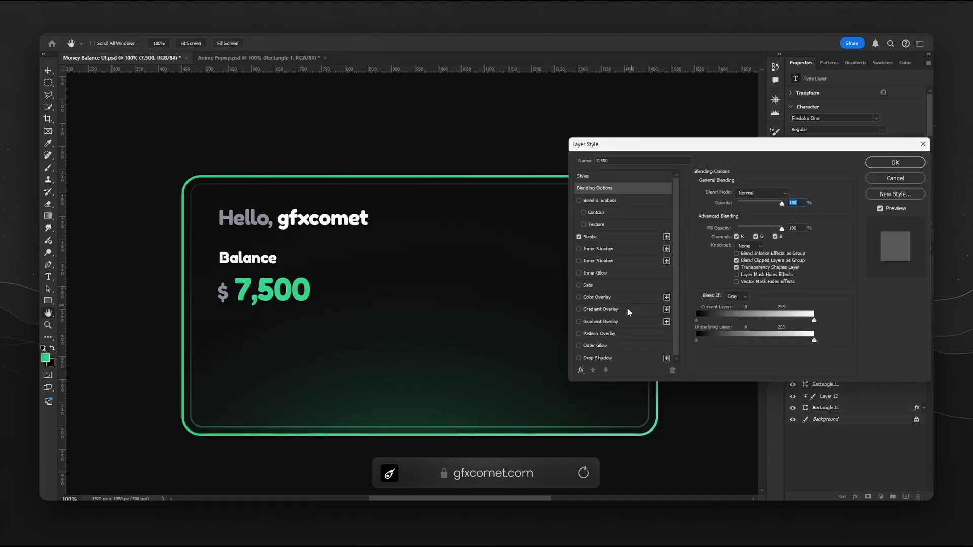
pyautogui.click(628, 309)
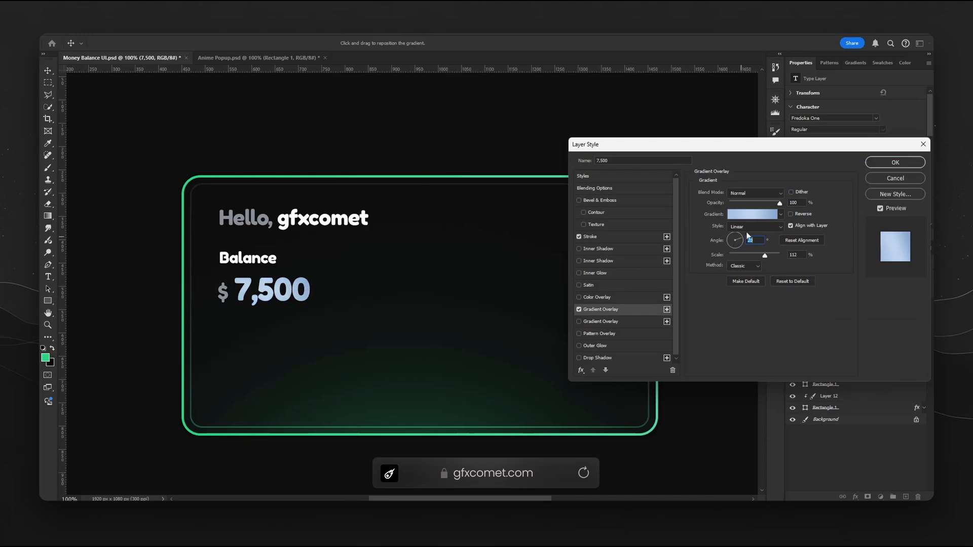
pyautogui.click(756, 214)
pyautogui.moveTo(623, 360); pyautogui.dragTo(620, 342)
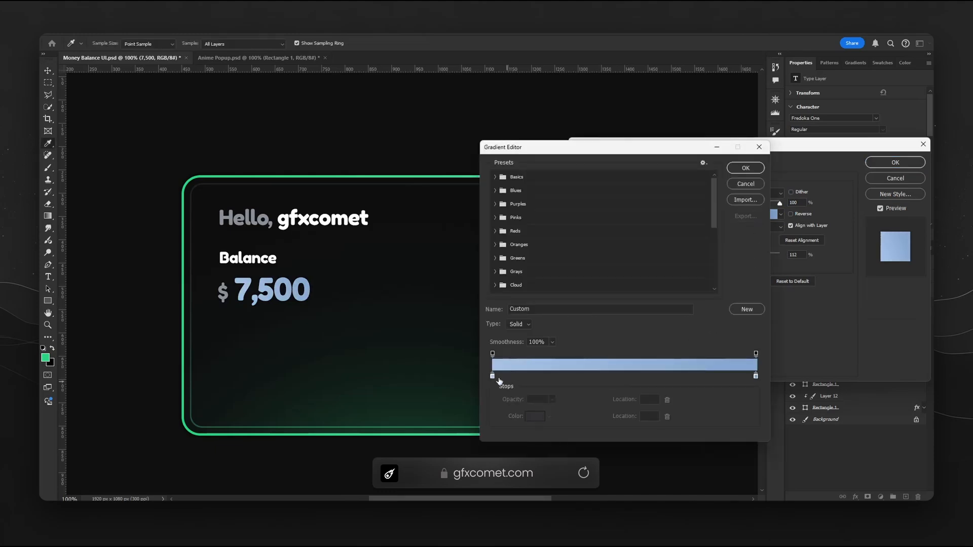
pyautogui.doubleClick(492, 377)
pyautogui.click(184, 353)
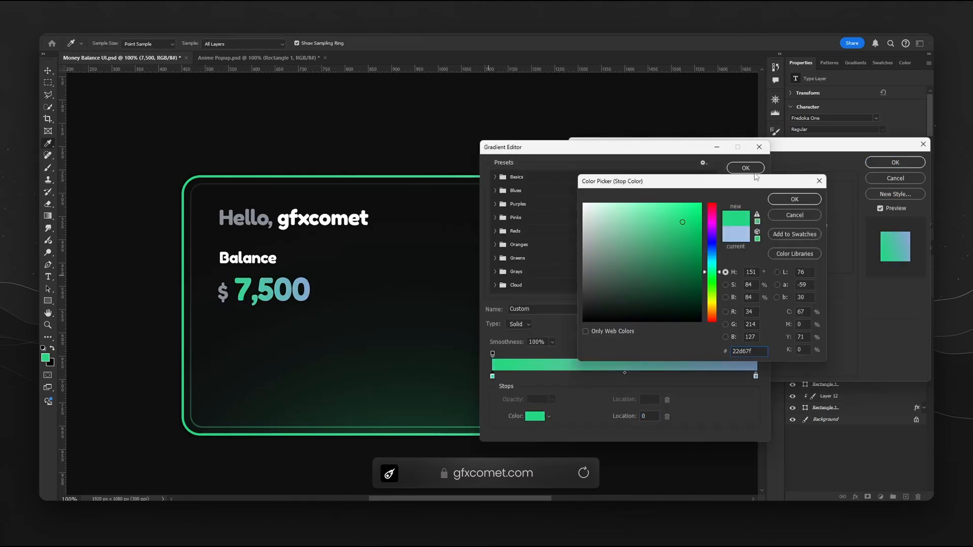
pyautogui.press('Return')
# Set the gradient's end stop to the green sampled from the card's lower border and apply the overlay to the 7,500 text.
pyautogui.doubleClick(756, 377)
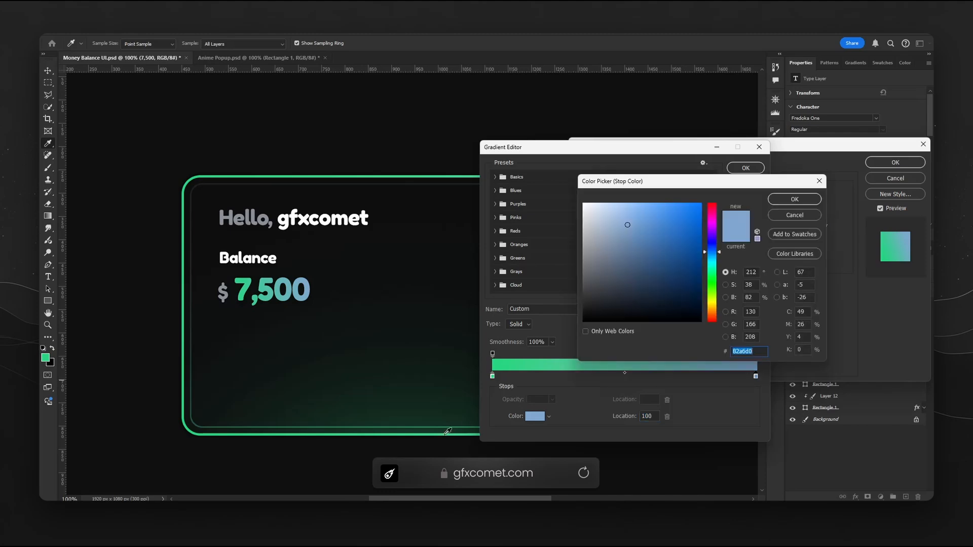
pyautogui.click(449, 433)
pyautogui.press('Return')
pyautogui.press('Return')
pyautogui.press('Return')
# Copy the "example" checker pattern layer from Anime Popup.psd into Money Balance UI.psd and place it directly above Layer 12.
pyautogui.hotkey('ctrl', '-')
pyautogui.press('h')
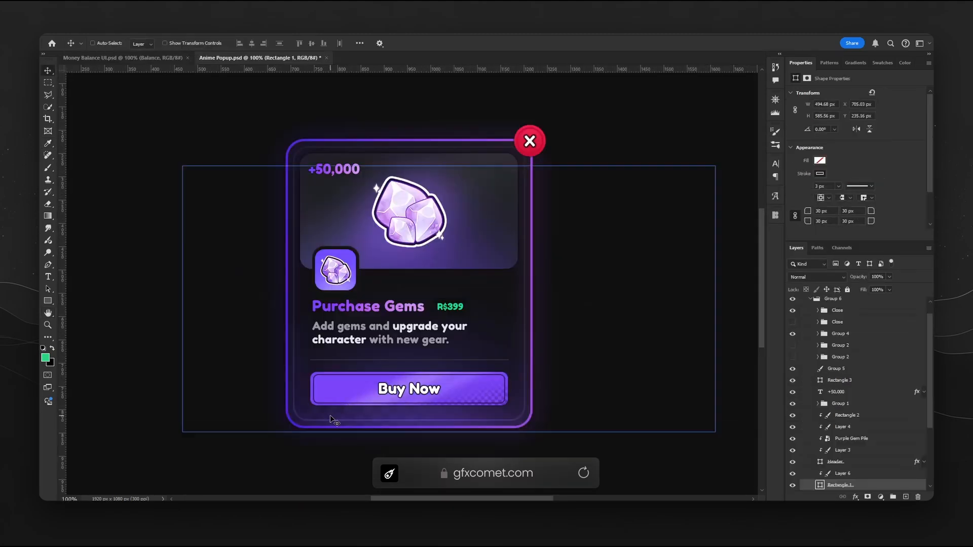
pyautogui.keyDown('ctrl'); pyautogui.click(329, 414); pyautogui.keyUp('ctrl')
pyautogui.moveTo(571, 384); pyautogui.dragTo(503, 264)
pyautogui.moveTo(861, 354); pyautogui.dragTo(855, 408)
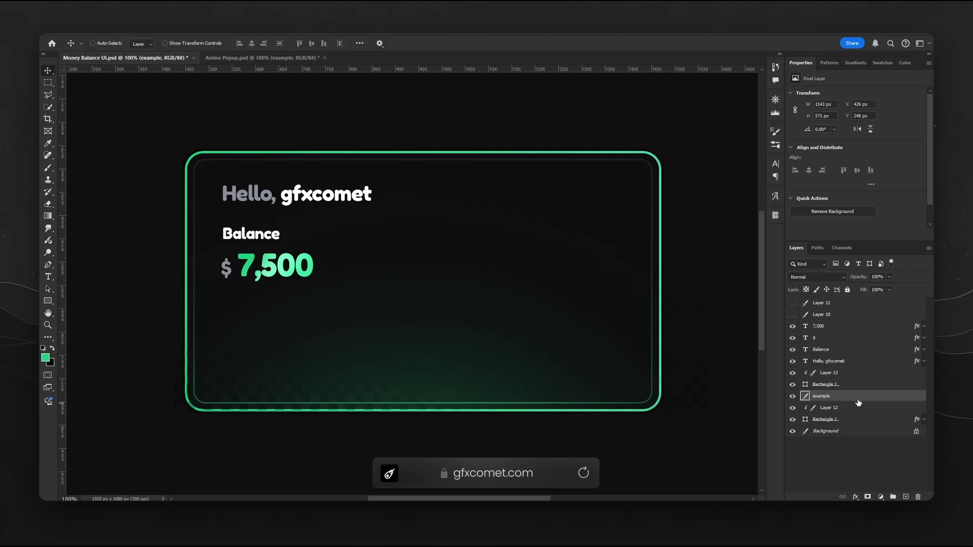
# Clip the checker pattern layer to the card rectangle and reposition it along the card's lower edge.
pyautogui.scroll(3, 859, 402)
pyautogui.keyDown('alt'); pyautogui.click(857, 399); pyautogui.keyUp('alt')
pyautogui.scroll(-3, 857, 400)
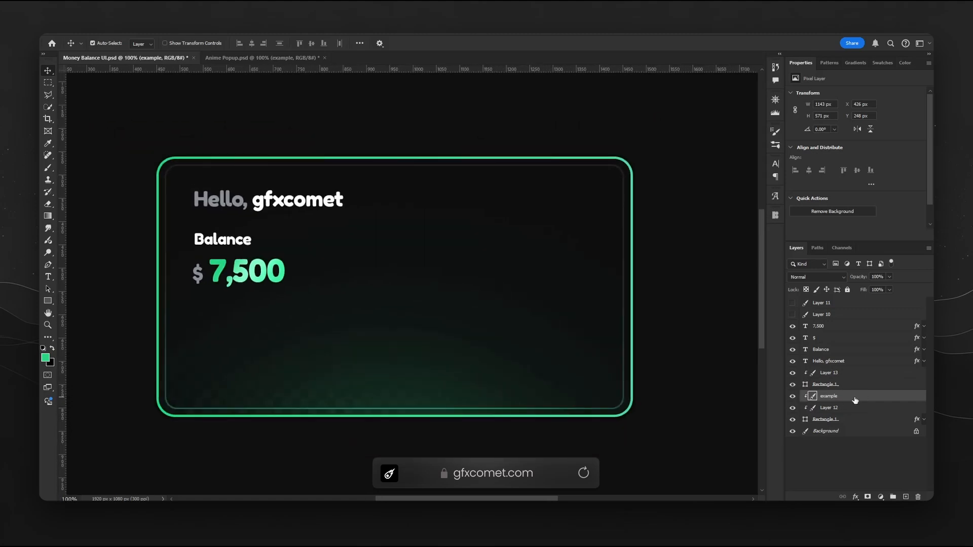
pyautogui.moveTo(513, 280)
pyautogui.mouseDown()
pyautogui.moveTo(520, 260)
pyautogui.moveTo(511, 293)
pyautogui.mouseUp()
pyautogui.press('e')
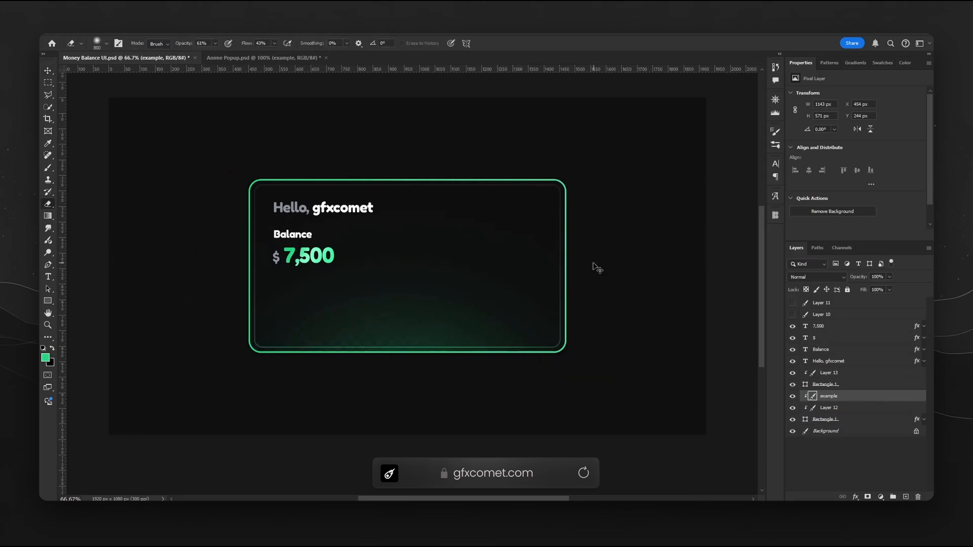
pyautogui.press('v')
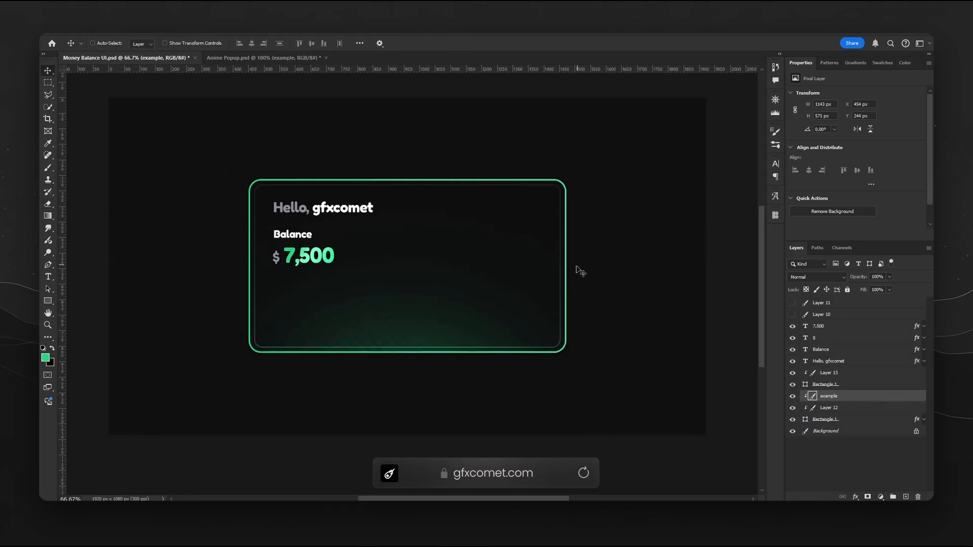
pyautogui.press('h')
pyautogui.moveTo(569, 305)
pyautogui.mouseDown()
pyautogui.moveTo(565, 272)
pyautogui.moveTo(579, 310)
pyautogui.mouseUp()
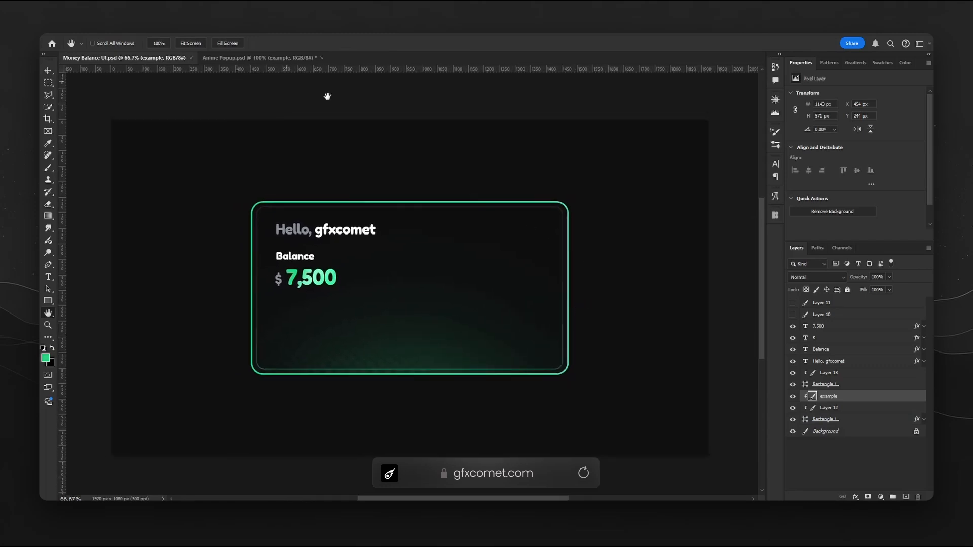
# Review the two hidden reference images on Layer 10 and Layer 11, hiding each again after viewing.
pyautogui.click(792, 315)
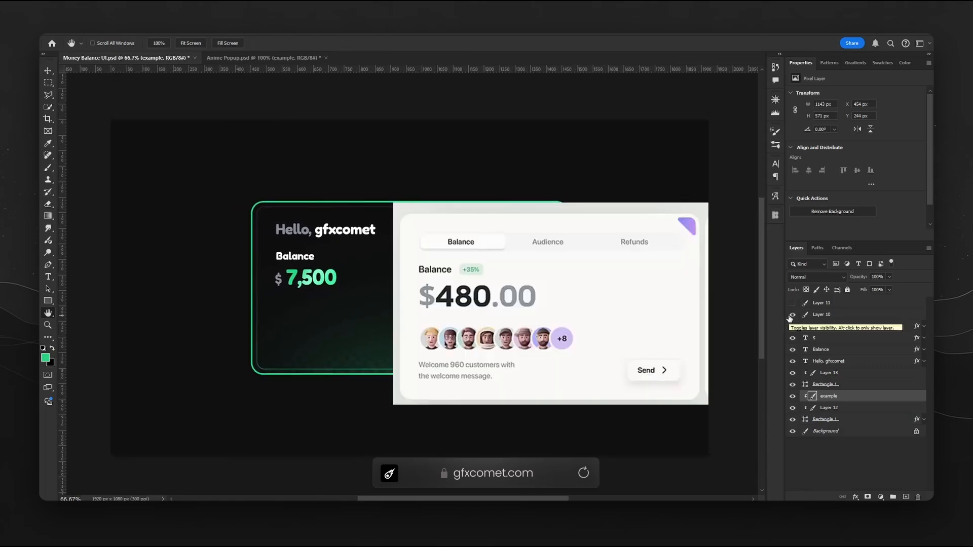
pyautogui.click(791, 315)
pyautogui.click(791, 303)
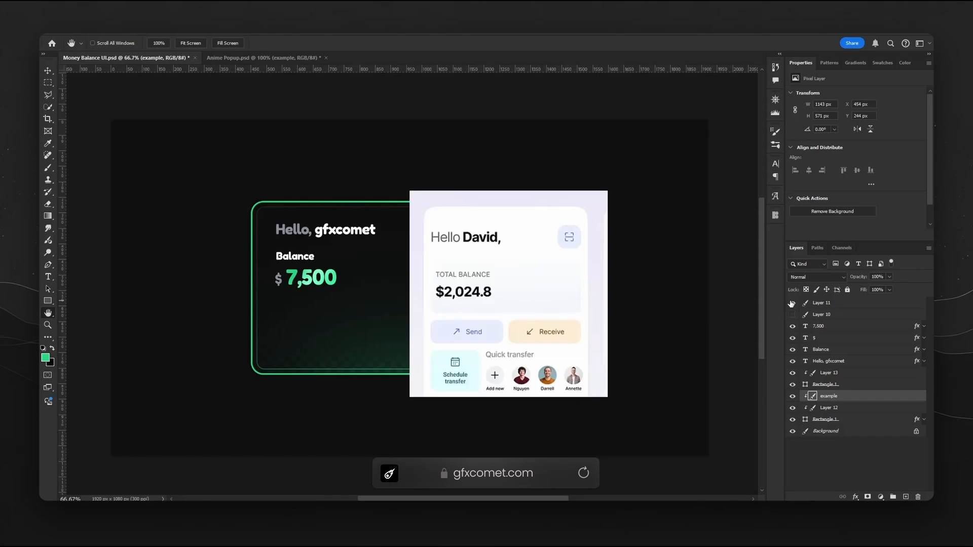
pyautogui.click(791, 303)
# Copy the red Close button group from Anime Popup.psd onto the card's upper-right corner and adjust the balance text's position slightly.
pyautogui.click(245, 58)
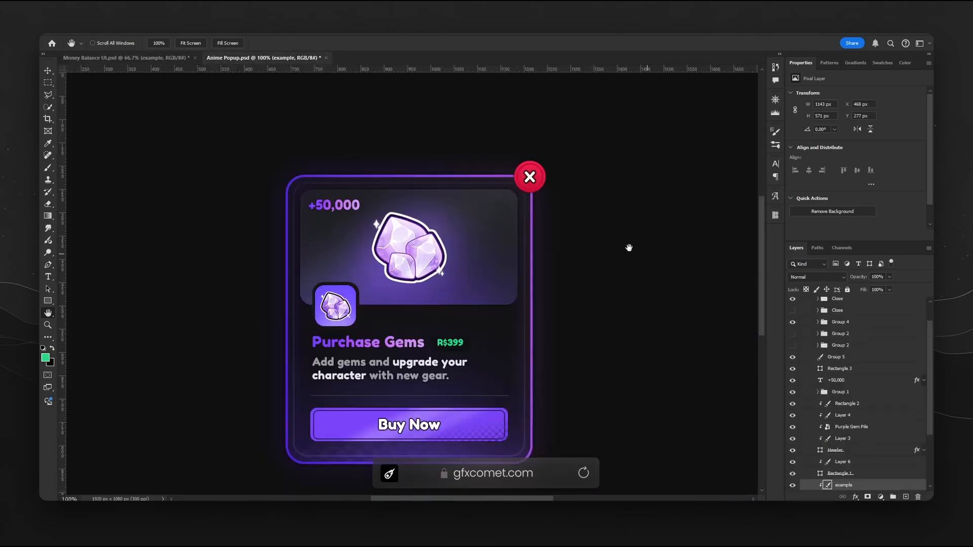
pyautogui.keyDown('ctrl'); pyautogui.click(531, 178); pyautogui.keyUp('ctrl')
pyautogui.scroll(2, 833, 321)
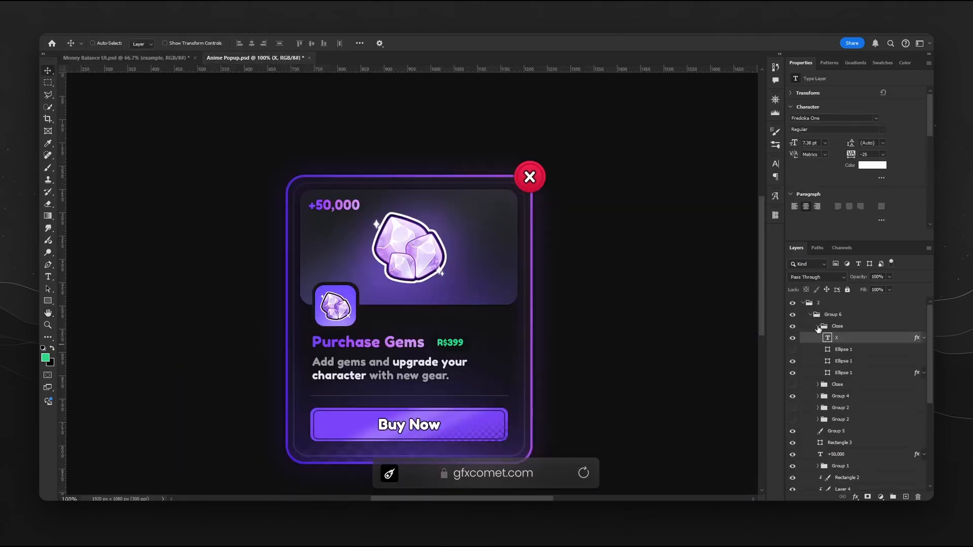
pyautogui.click(818, 327)
pyautogui.moveTo(598, 242); pyautogui.dragTo(604, 205)
pyautogui.moveTo(824, 397); pyautogui.dragTo(822, 326)
pyautogui.moveTo(325, 255); pyautogui.dragTo(325, 260)
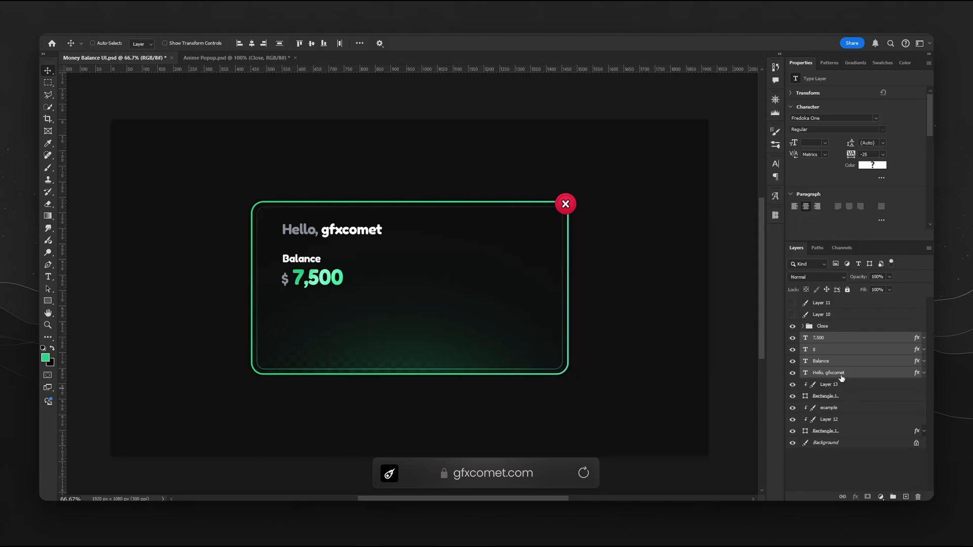
# Draw a 398 × 138 px rectangle behind the balance text, with a #151515 fill and 30 px rounded corners.
pyautogui.click(840, 375)
pyautogui.click(906, 497)
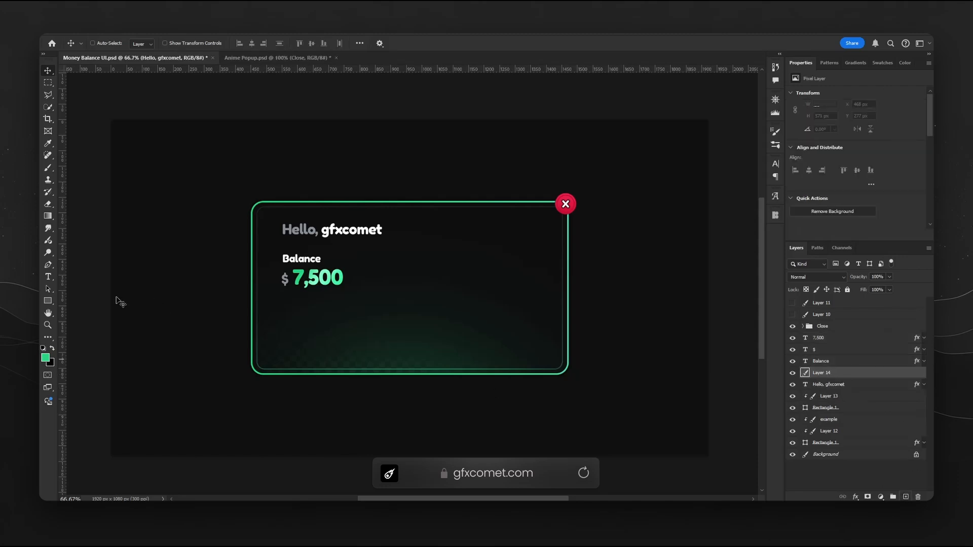
pyautogui.click(48, 301)
pyautogui.moveTo(279, 250); pyautogui.dragTo(398, 293)
pyautogui.press('v')
pyautogui.doubleClick(805, 372)
pyautogui.click(559, 315)
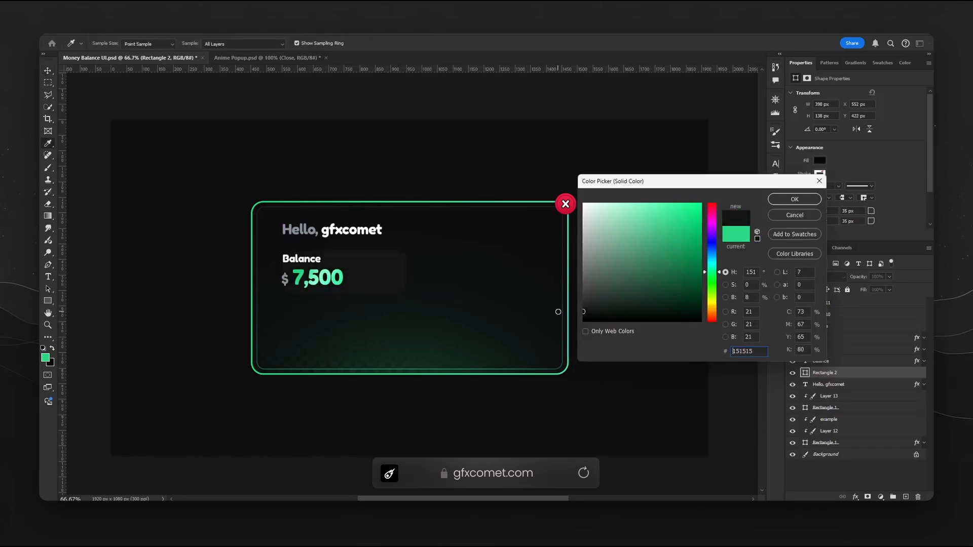
pyautogui.click(795, 199)
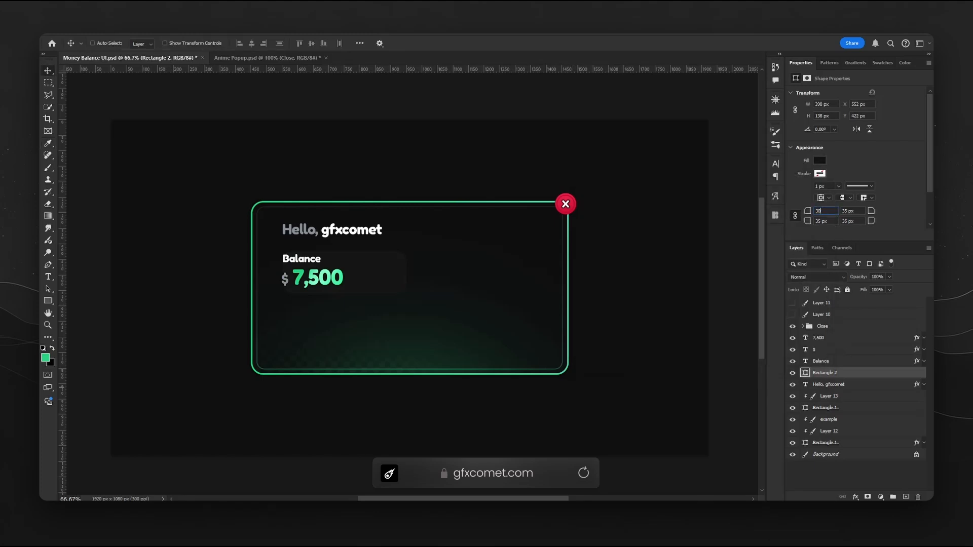
# Enlarge the rectangle to about 438 × 152 px and scale the balance label and amount down to fit inside it.
pyautogui.hotkey('ctrl', 't')
pyautogui.moveTo(406, 252); pyautogui.dragTo(409, 272)
pyautogui.press('Return')
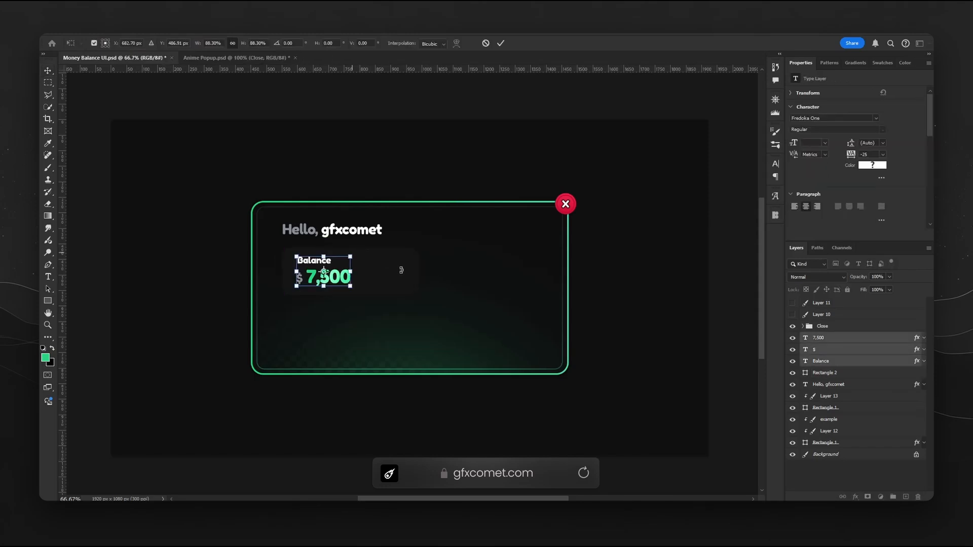
pyautogui.moveTo(400, 269); pyautogui.dragTo(402, 276)
pyautogui.press('Return')
# Add a new layer clipped to the balance rectangle and brush a soft white highlight along its top edge.
pyautogui.click(406, 280)
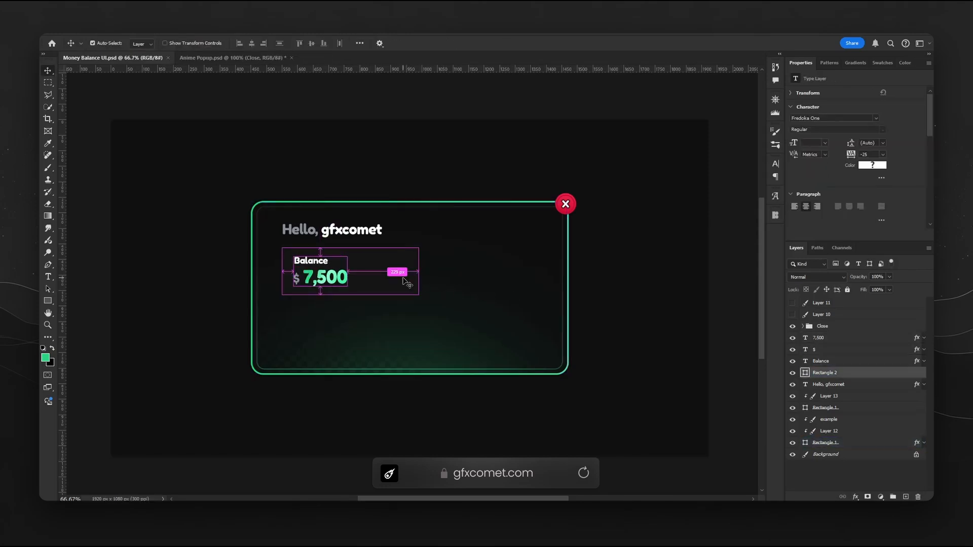
pyautogui.hotkey('ctrl', 'shift', 'alt', 'n')
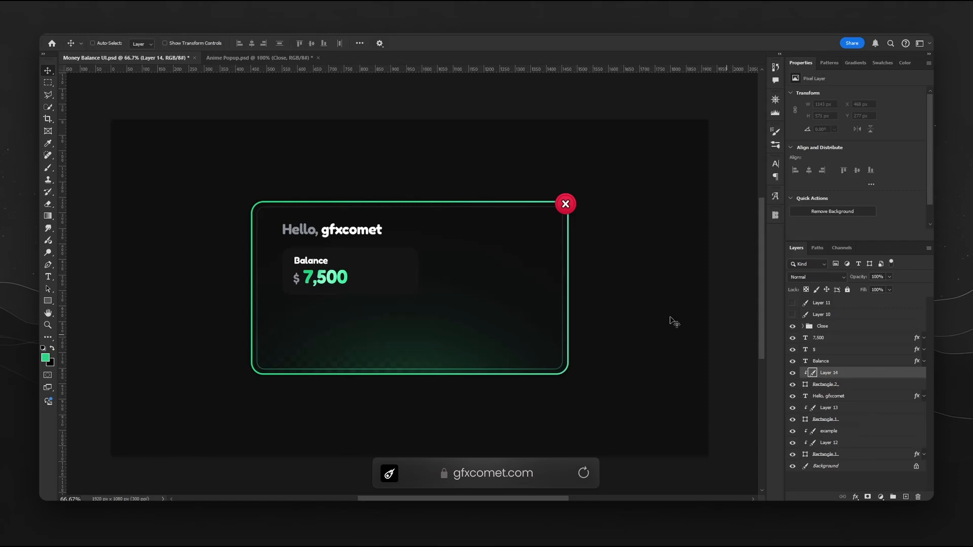
pyautogui.press('b')
pyautogui.press('d')
pyautogui.press('x')
pyautogui.click(380, 176)
pyautogui.hotkey('ctrl', 'z')
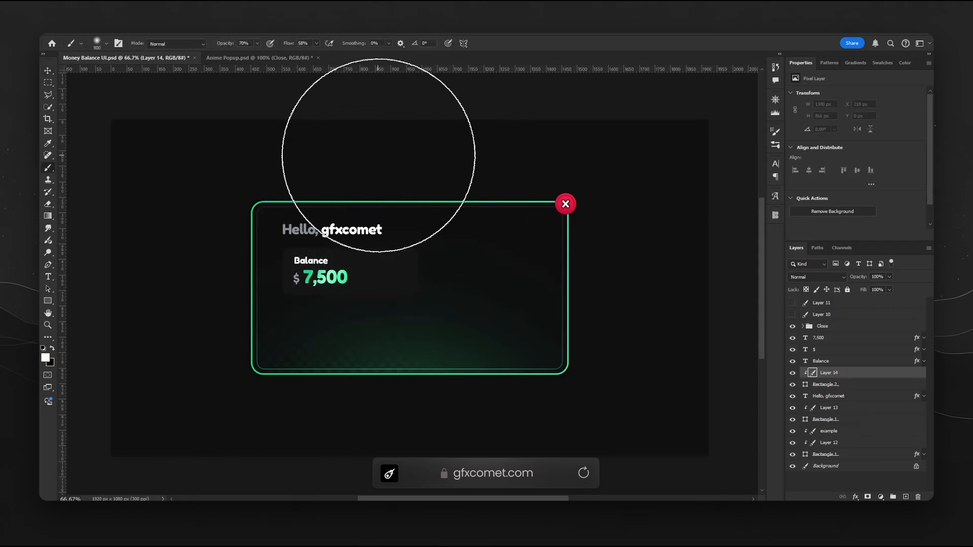
pyautogui.click(383, 151)
pyautogui.hotkey('ctrl', 'z')
pyautogui.click(389, 134)
pyautogui.click(390, 134)
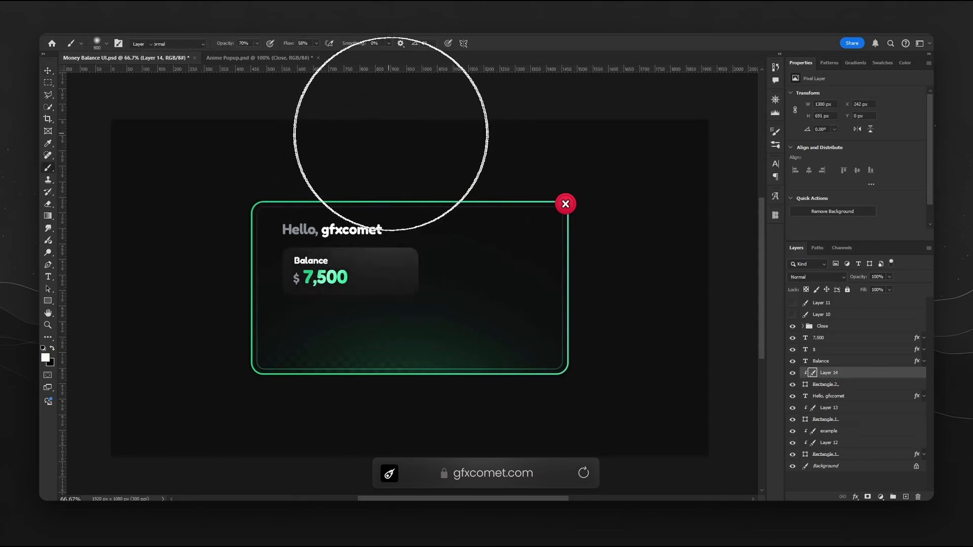
# Lower the balance rectangle's fill opacity to 35% and save the document.
pyautogui.press('v')
pyautogui.click(871, 385)
pyautogui.click(879, 290)
pyautogui.write('35')
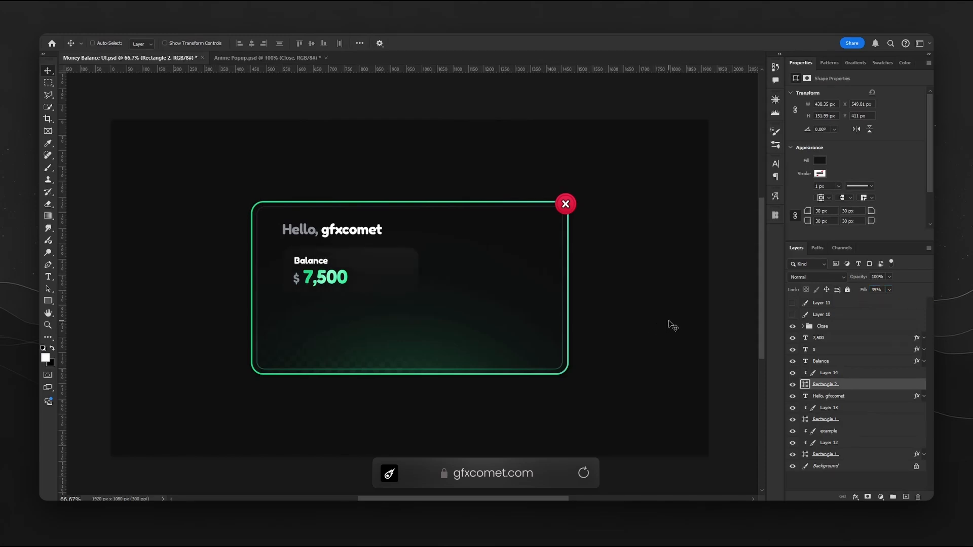
pyautogui.hotkey('ctrl', 's')
# Group the balance rectangle, its highlight and the three balance texts, and toggle the group's visibility to check it.
pyautogui.keyDown('shift'); pyautogui.click(831, 337); pyautogui.keyUp('shift')
pyautogui.hotkey('ctrl', 'g')
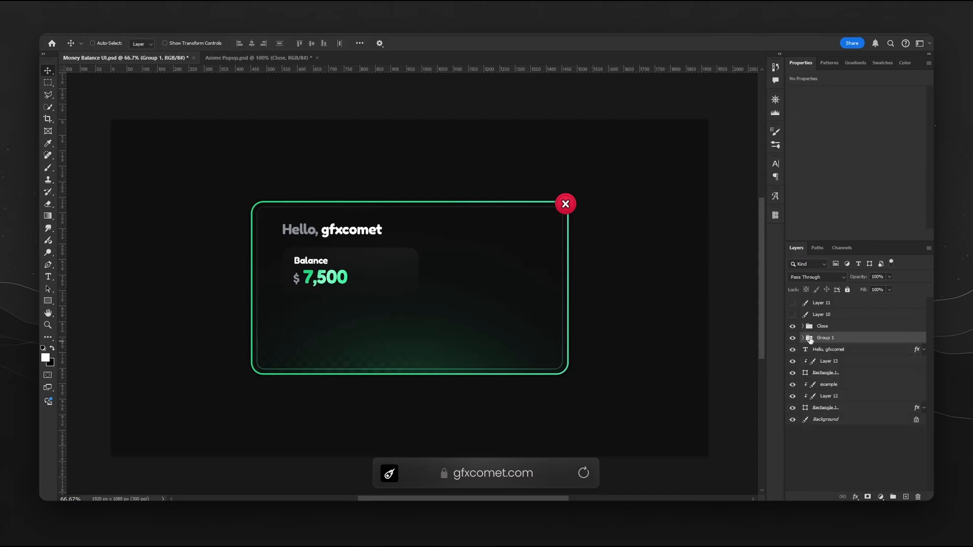
pyautogui.click(792, 337)
pyautogui.click(793, 338)
# Add a new layer clipped to the balance rectangle beneath the highlight and sample the brush colour from the light green digits.
pyautogui.moveTo(432, 295); pyautogui.dragTo(433, 295)
pyautogui.click(400, 287)
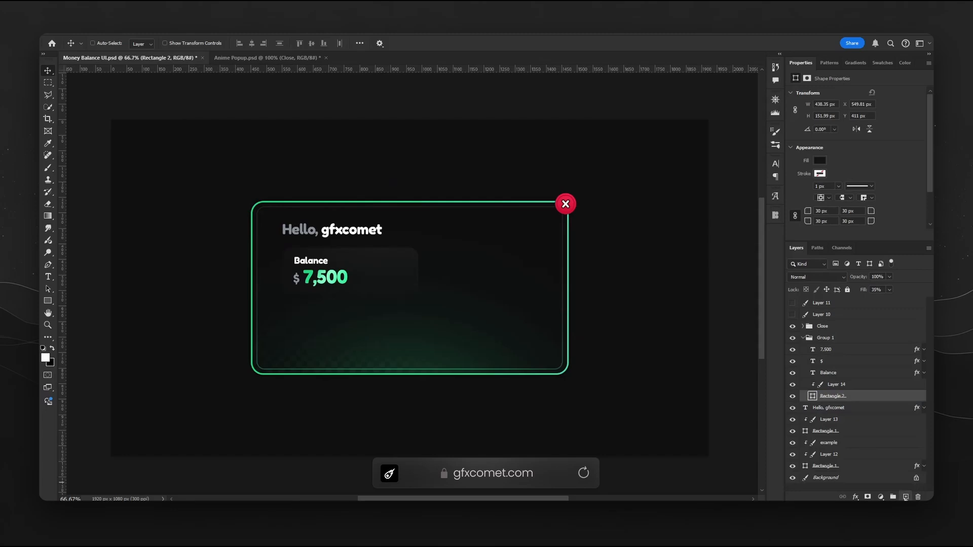
pyautogui.click(906, 496)
pyautogui.hotkey('ctrl', 'alt', 'g')
pyautogui.press('b')
pyautogui.keyDown('alt'); pyautogui.click(340, 274); pyautogui.keyUp('alt')
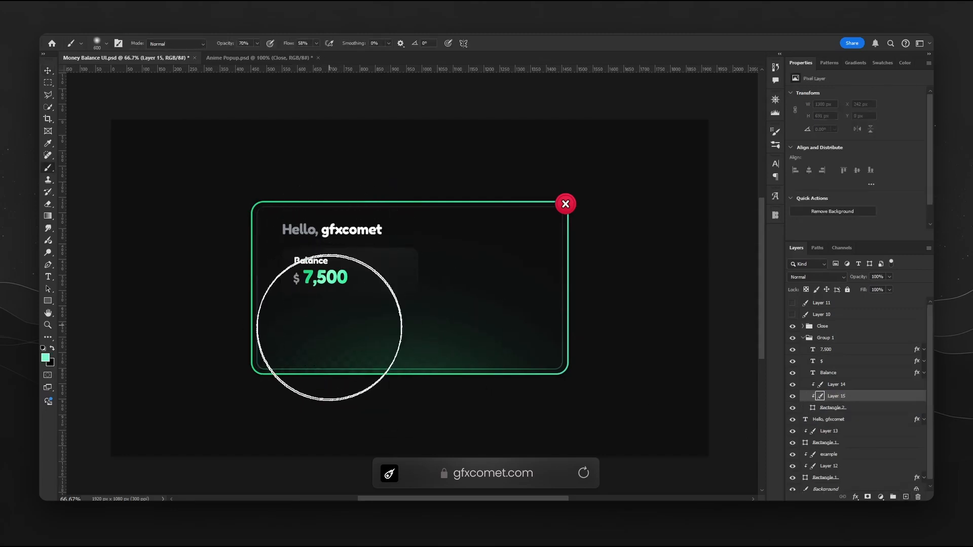
# Paint a soft green glow with a 300 px brush and move it up onto the balance box's lower edge.
pyautogui.press('[')
pyautogui.press('[')
pyautogui.press('[')
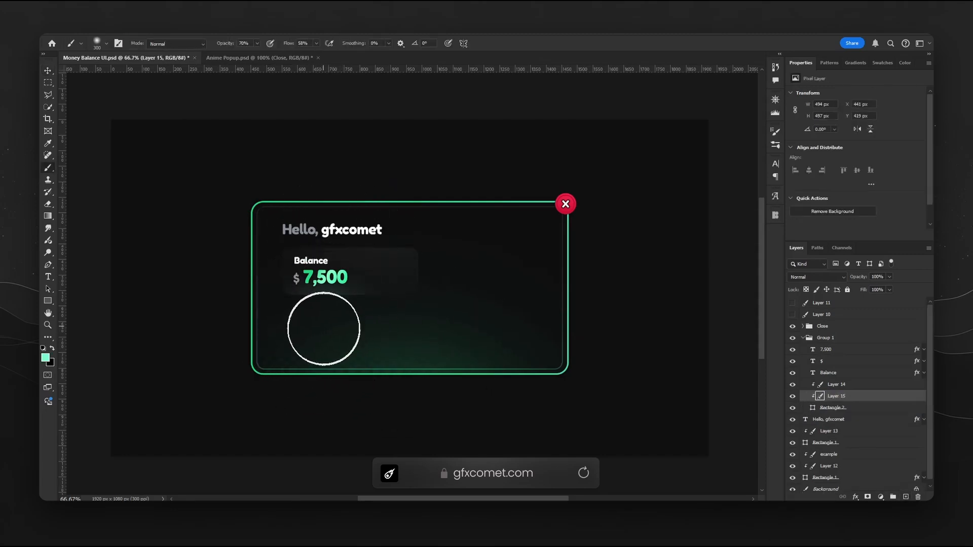
pyautogui.press('v')
pyautogui.moveTo(383, 325); pyautogui.dragTo(387, 307)
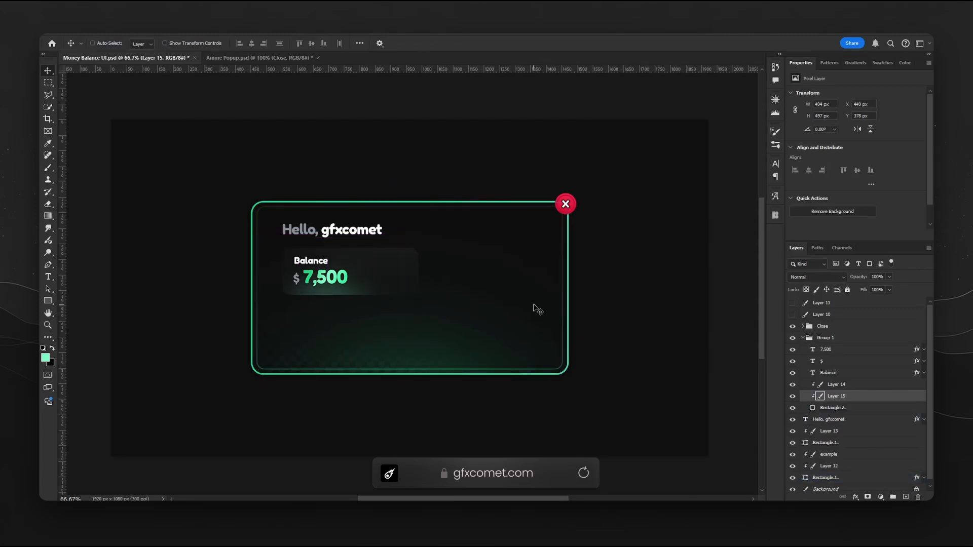
# Add a stroke effect to the balance rectangle and select the amount, dollar sign and Balance text layers.
pyautogui.hotkey('alt', '[')
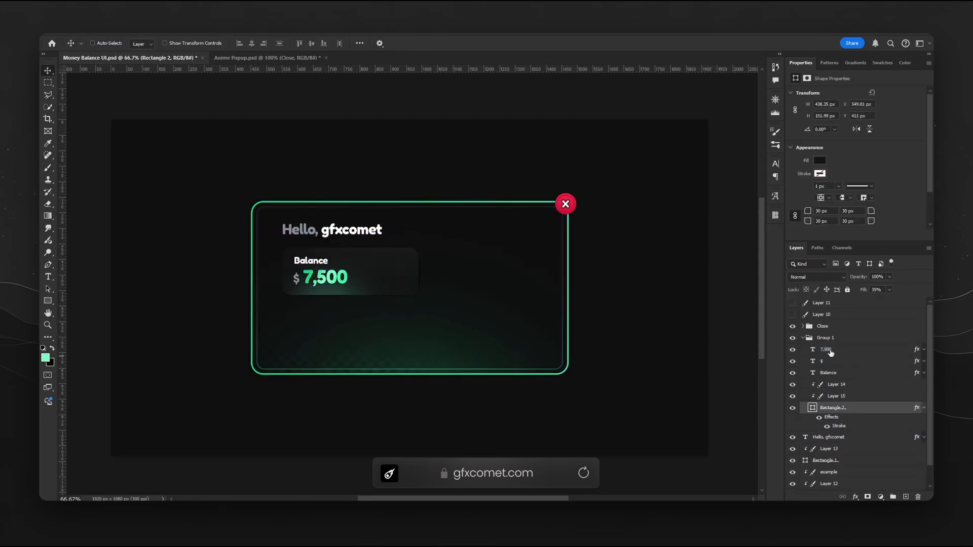
pyautogui.click(831, 351)
pyautogui.keyDown('shift'); pyautogui.click(842, 376); pyautogui.keyUp('shift')
# Copy the whole purple gems popup, Group 6, from Anime Popup.psd into Money Balance UI.psd.
pyautogui.click(254, 58)
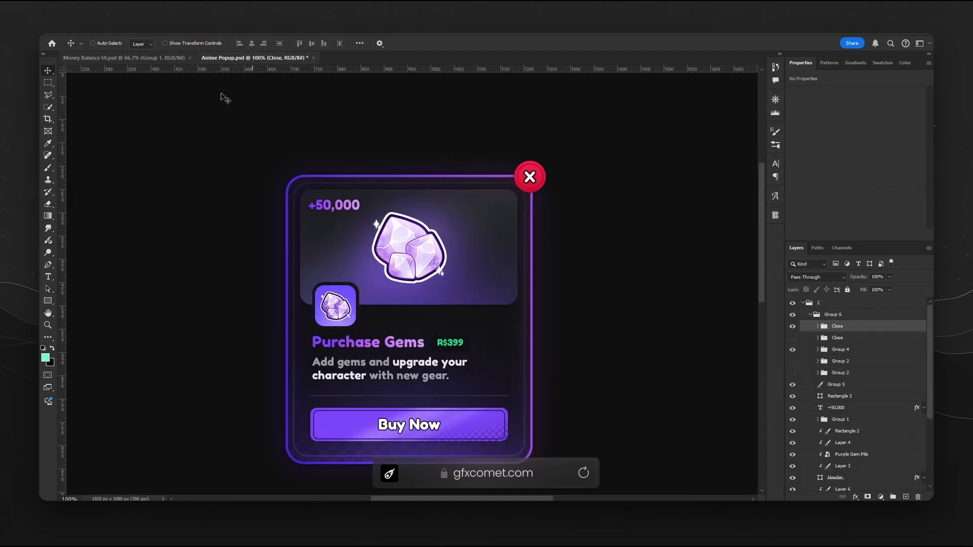
pyautogui.click(810, 315)
pyautogui.click(793, 316)
pyautogui.click(792, 315)
pyautogui.moveTo(504, 253); pyautogui.dragTo(495, 294)
# Align the copied popup group to the canvas centre horizontally and vertically, and clear the selection.
pyautogui.hotkey('ctrl', 'a')
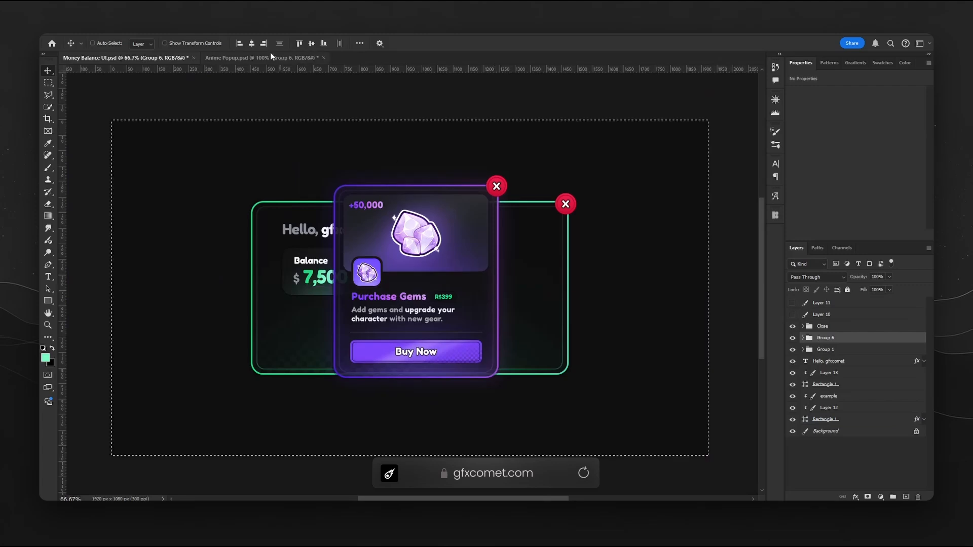
pyautogui.click(252, 44)
pyautogui.click(312, 44)
pyautogui.hotkey('ctrl', 'd')
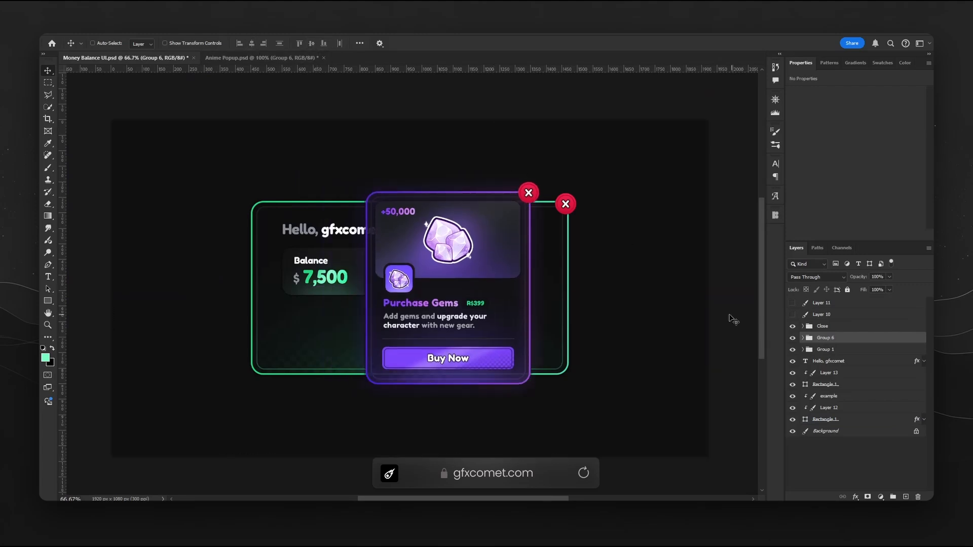
# Check the dimensions of the base rectangle inside the popup's Group 6, collapse the group and hide it.
pyautogui.click(803, 339)
pyautogui.scroll(-5, 841, 436)
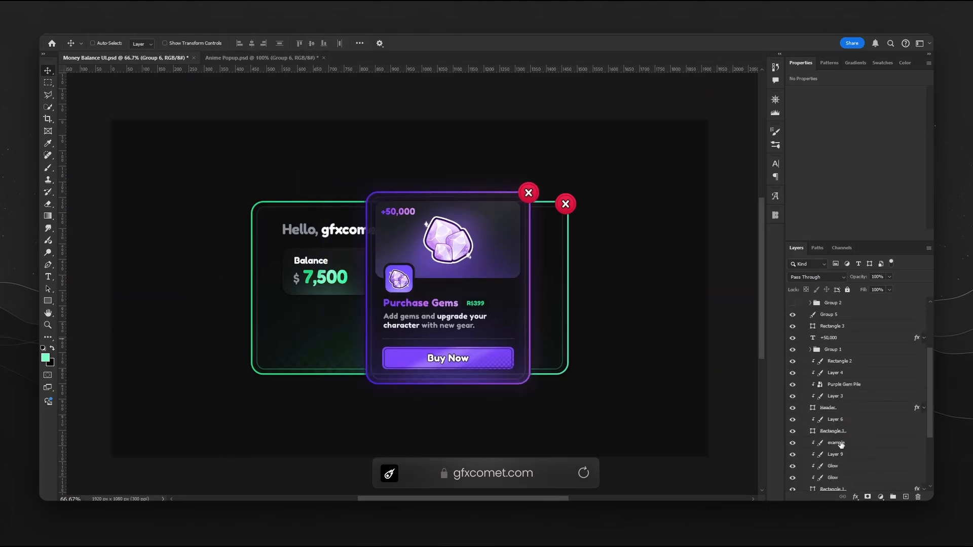
pyautogui.click(840, 443)
pyautogui.scroll(5, 856, 421)
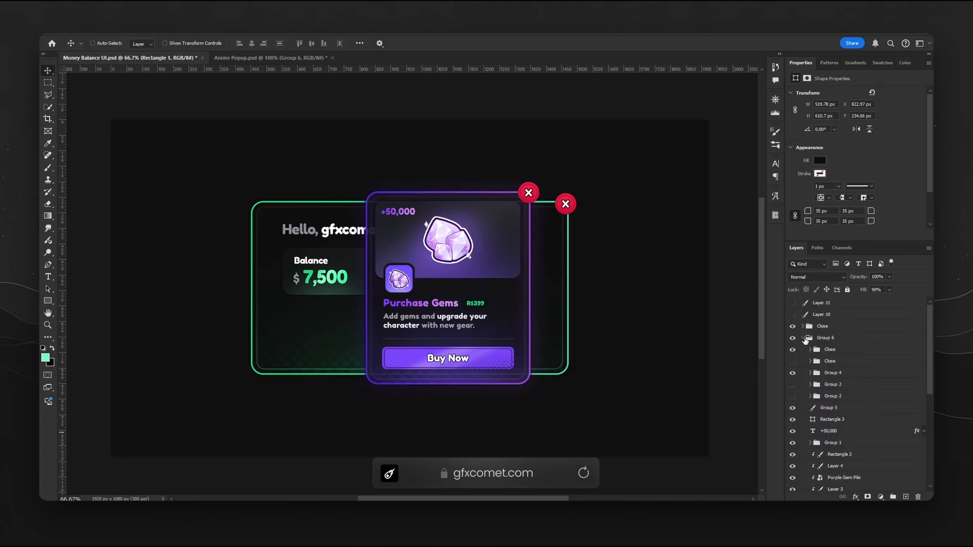
pyautogui.click(804, 339)
pyautogui.click(793, 338)
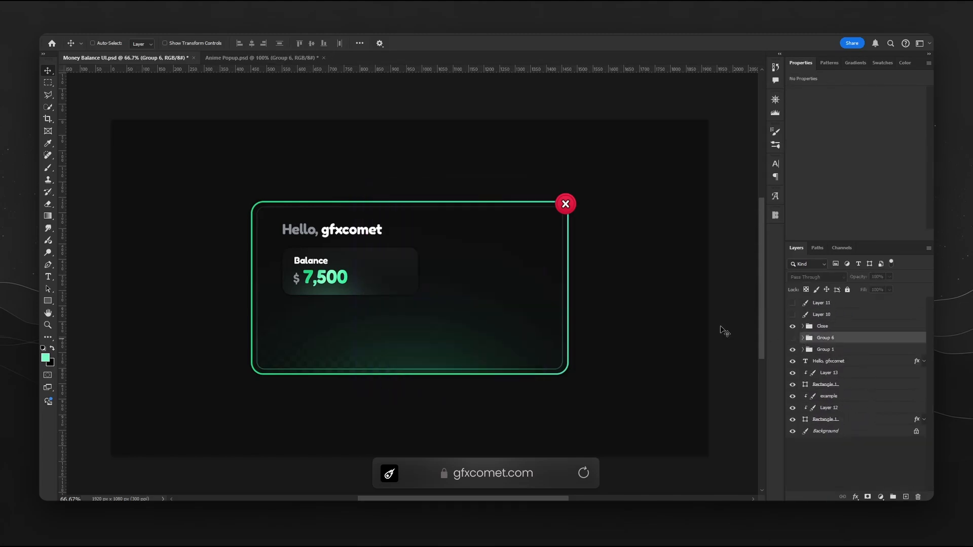
# Identify the card's base rectangle by toggling its visibility and resize it to 520 px wide and 610 px high.
pyautogui.click(794, 420)
pyautogui.click(794, 420)
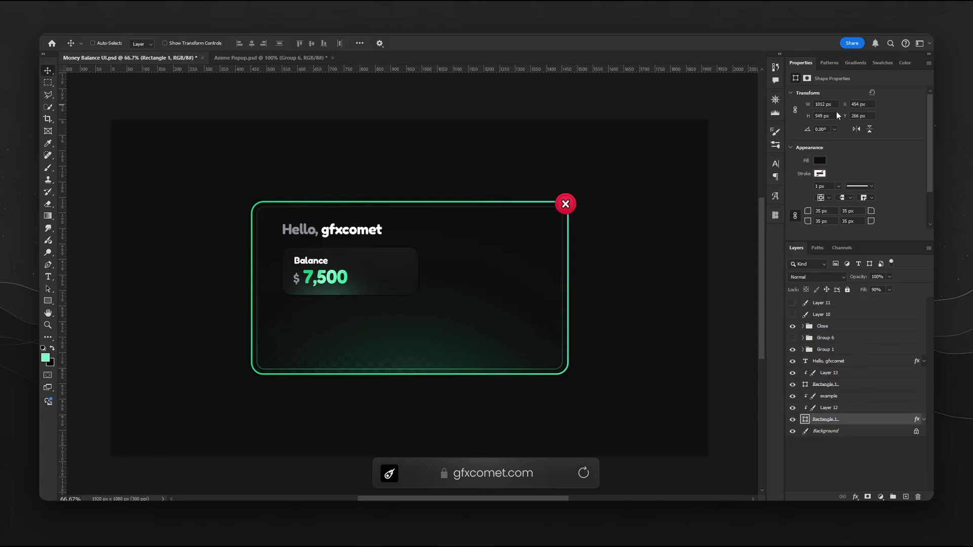
pyautogui.click(793, 419)
pyautogui.click(793, 420)
pyautogui.click(821, 104)
pyautogui.write('520')
pyautogui.press('Tab')
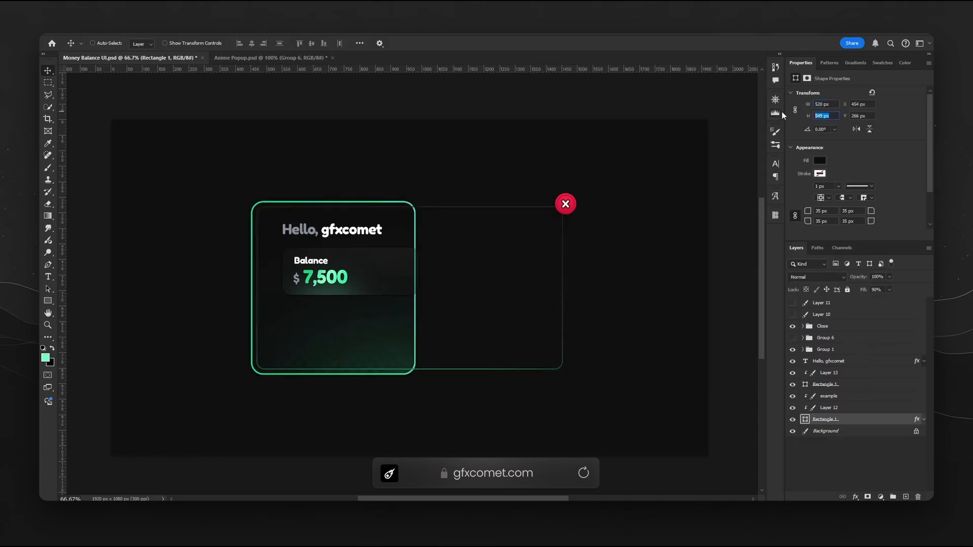
pyautogui.write('610')
pyautogui.press('Return')
# Align the card's base rectangle to the canvas centre horizontally and vertically, and save the document.
pyautogui.hotkey('ctrl', 'a')
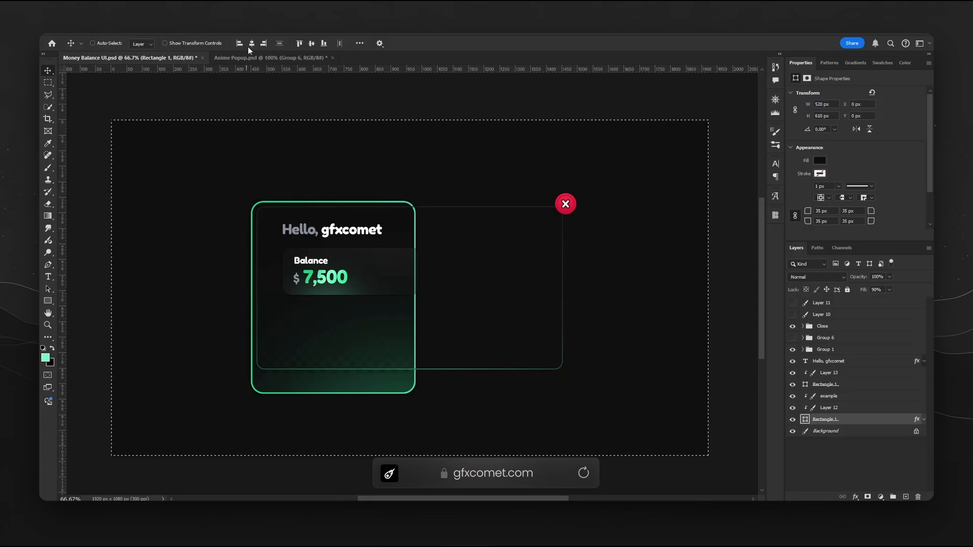
pyautogui.click(252, 43)
pyautogui.click(311, 43)
pyautogui.hotkey('ctrl', 's')
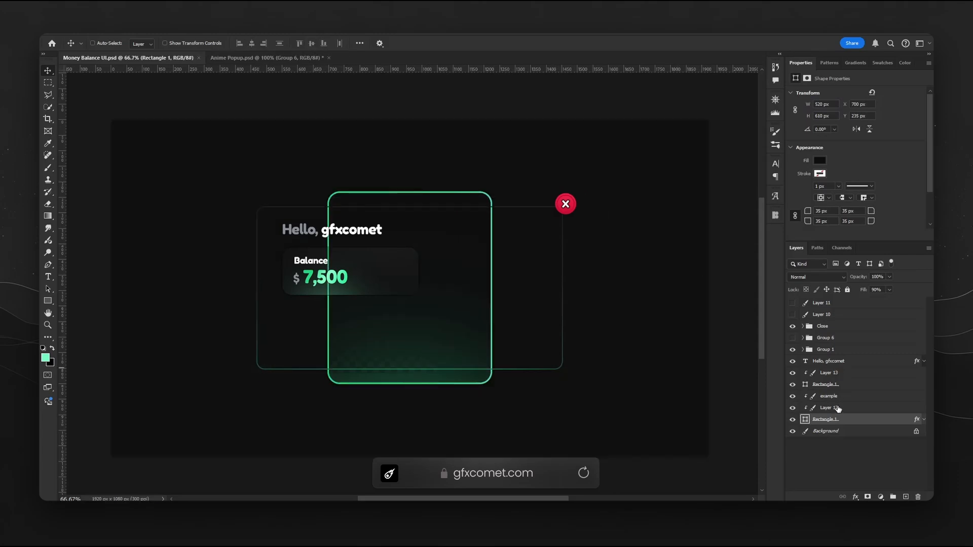
# Move the thin inner outline rectangle into the card's upper corner and narrow it to fit the card's width.
pyautogui.click(827, 384)
pyautogui.moveTo(366, 304); pyautogui.dragTo(441, 293)
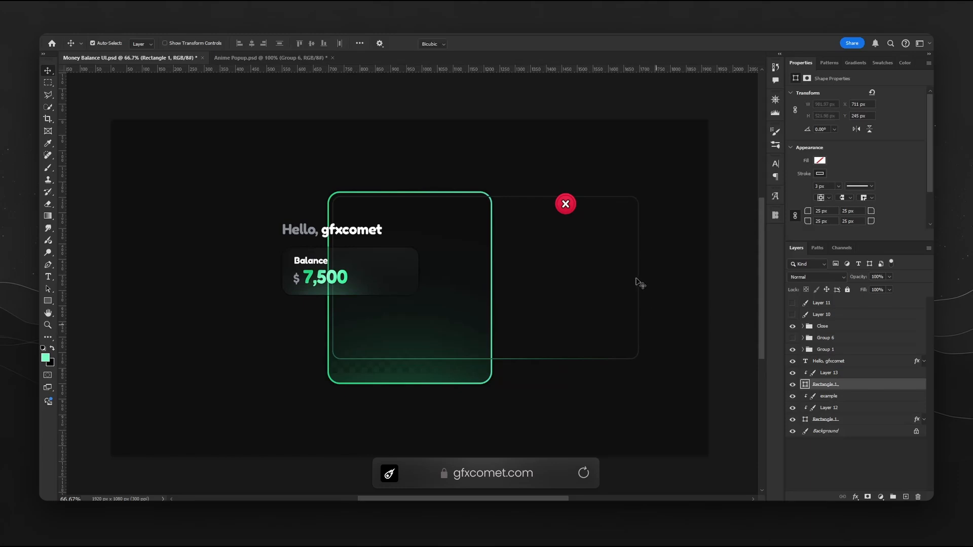
pyautogui.hotkey('ctrl', 't')
pyautogui.moveTo(638, 278); pyautogui.dragTo(488, 281)
pyautogui.press('Return')
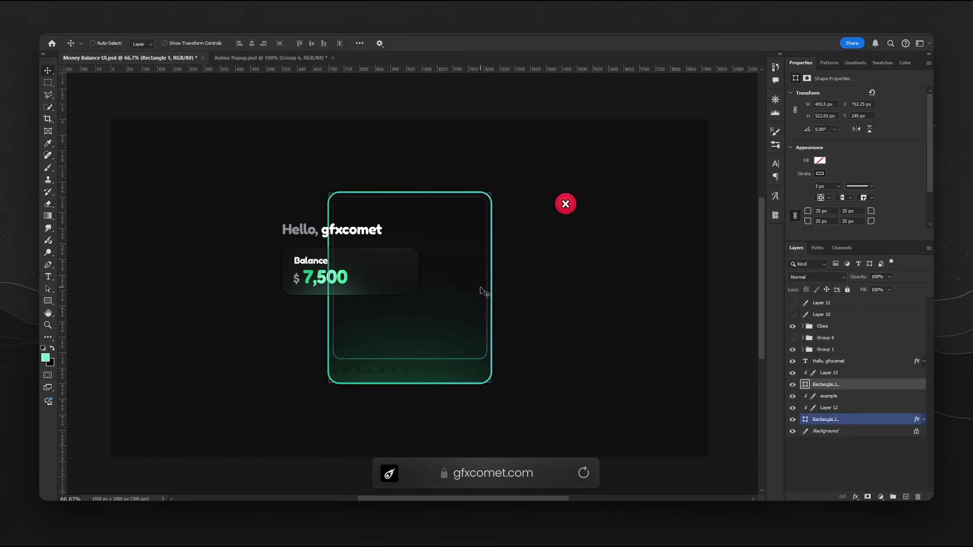
# Stretch the inner outline rectangle down so it ends just inside the card's lower edge.
pyautogui.keyDown('ctrl'); pyautogui.click(463, 339); pyautogui.keyUp('ctrl')
pyautogui.hotkey('ctrl', 't')
pyautogui.moveTo(410, 359); pyautogui.dragTo(412, 379)
pyautogui.press('Return')
pyautogui.keyDown('ctrl'); pyautogui.click(457, 374); pyautogui.keyUp('ctrl')
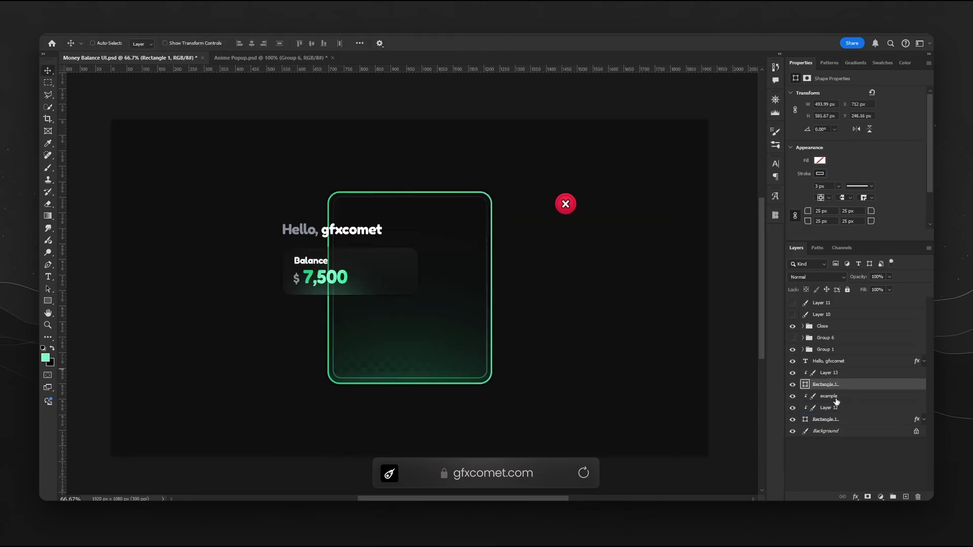
# Shift the green glow on Layer 12 about 31 px right and 51 px down within the card.
pyautogui.click(835, 397)
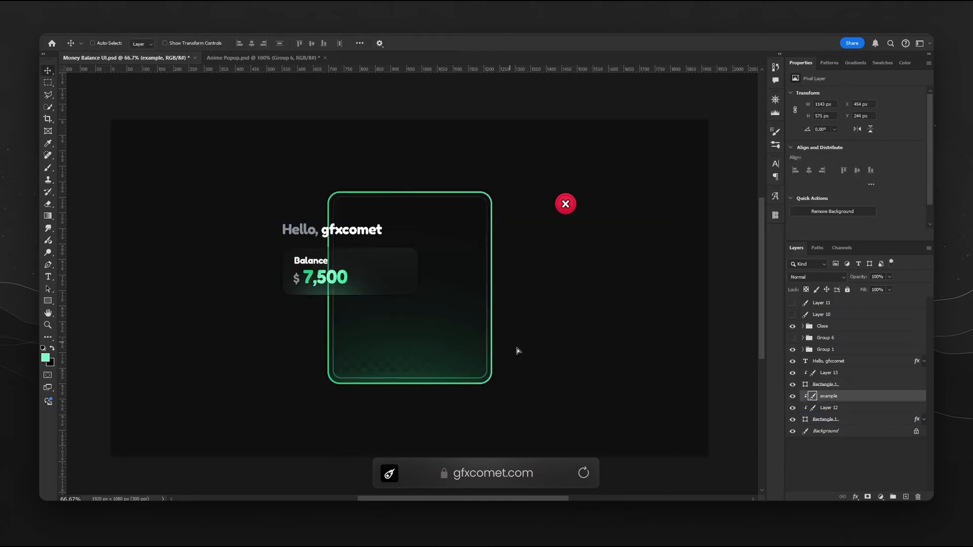
pyautogui.click(846, 410)
pyautogui.moveTo(558, 364); pyautogui.dragTo(569, 381)
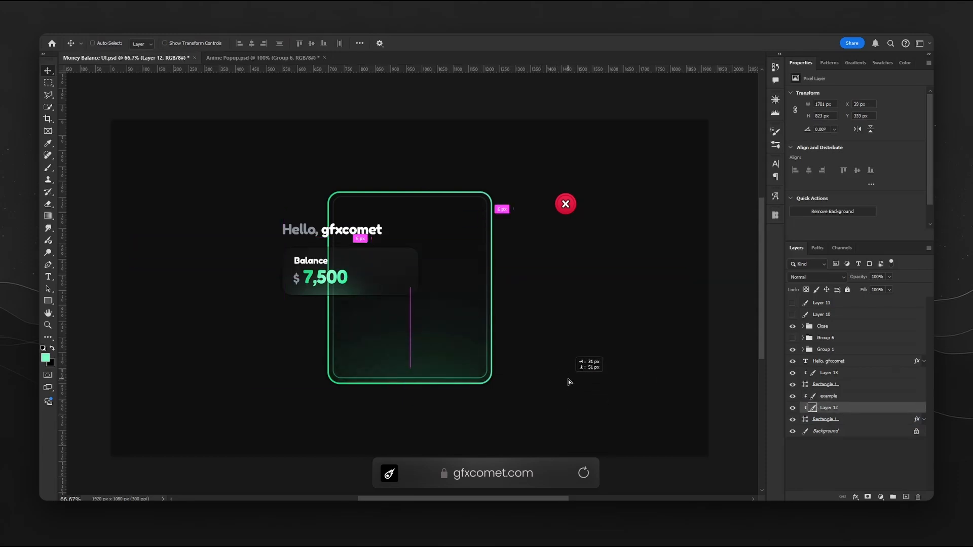
# Move the greeting text and the balance box, Group 1, together into the upper part of the card.
pyautogui.keyDown('ctrl'); pyautogui.click(469, 288); pyautogui.keyUp('ctrl')
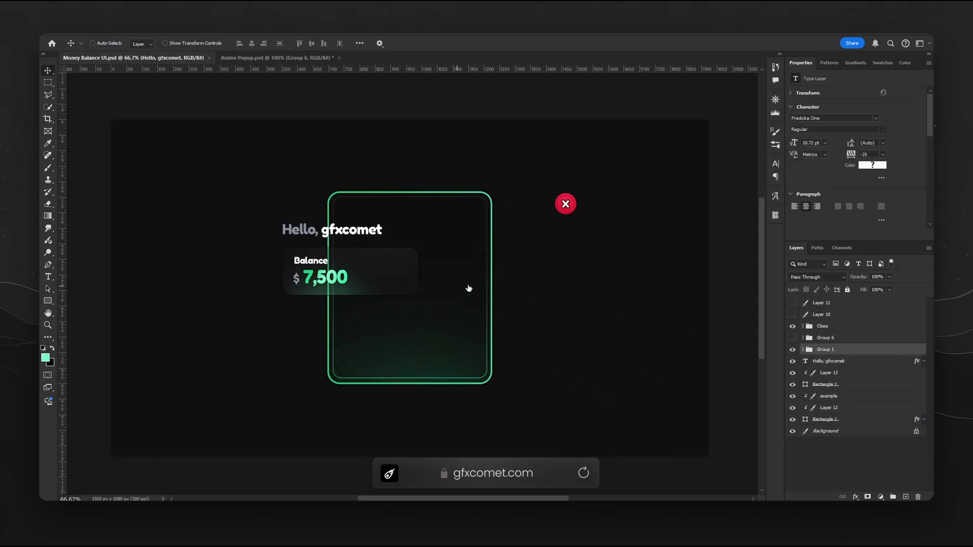
pyautogui.moveTo(469, 288); pyautogui.dragTo(528, 257)
pyautogui.hotkey('ctrl', 'z')
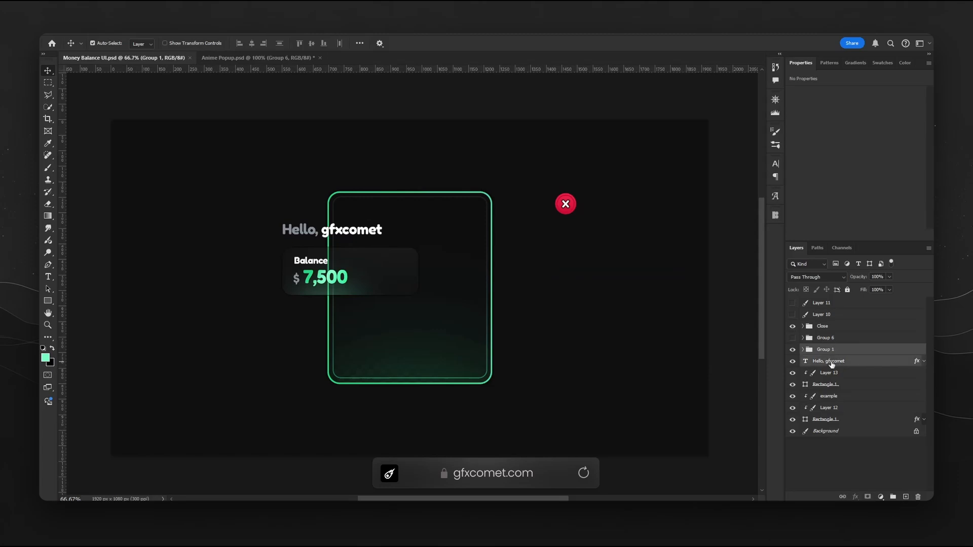
pyautogui.keyDown('ctrl'); pyautogui.click(435, 286); pyautogui.keyUp('ctrl')
pyautogui.moveTo(429, 281); pyautogui.dragTo(490, 269)
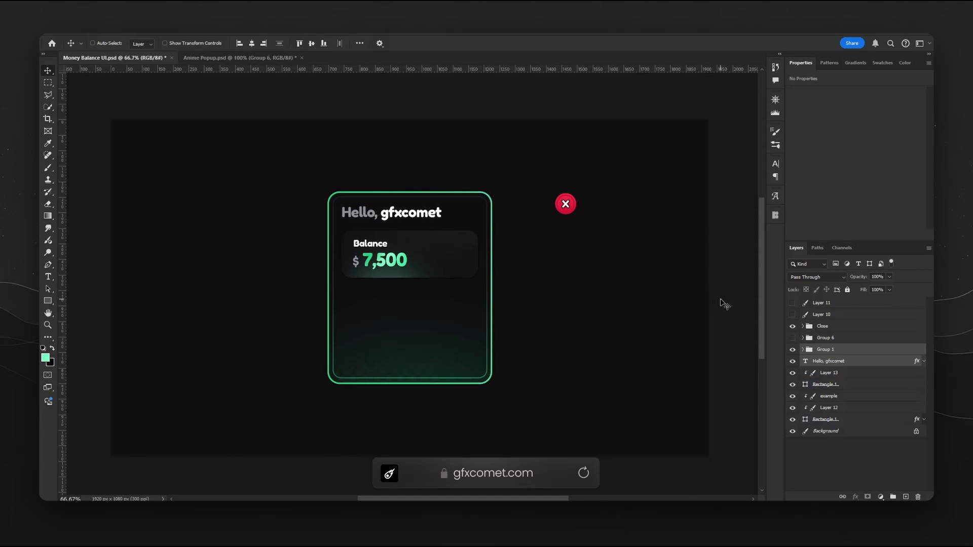
# Place the red close button on the card's upper-right corner and the Buy Now button near the card's lower edge.
pyautogui.click(862, 327)
pyautogui.moveTo(591, 211); pyautogui.dragTo(510, 199)
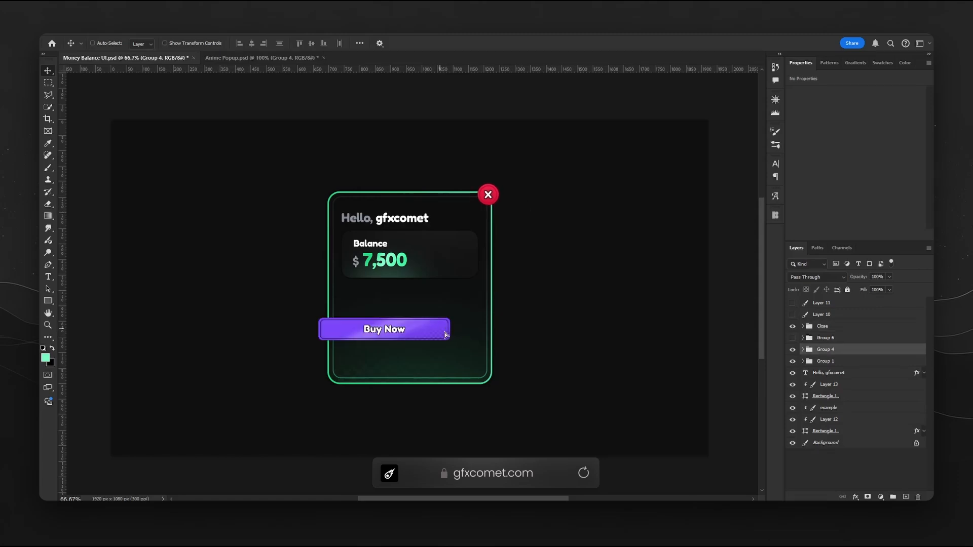
pyautogui.moveTo(441, 332); pyautogui.dragTo(464, 358)
# Recolour the Buy Now button's base rectangle to green and change its label to Send Money.
pyautogui.keyDown('ctrl'); pyautogui.click(380, 354); pyautogui.keyUp('ctrl')
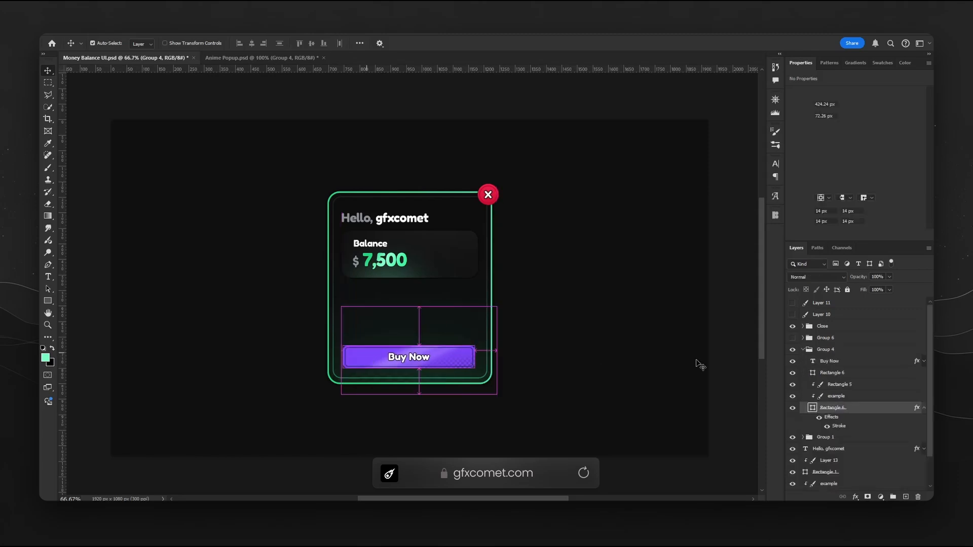
pyautogui.doubleClick(813, 408)
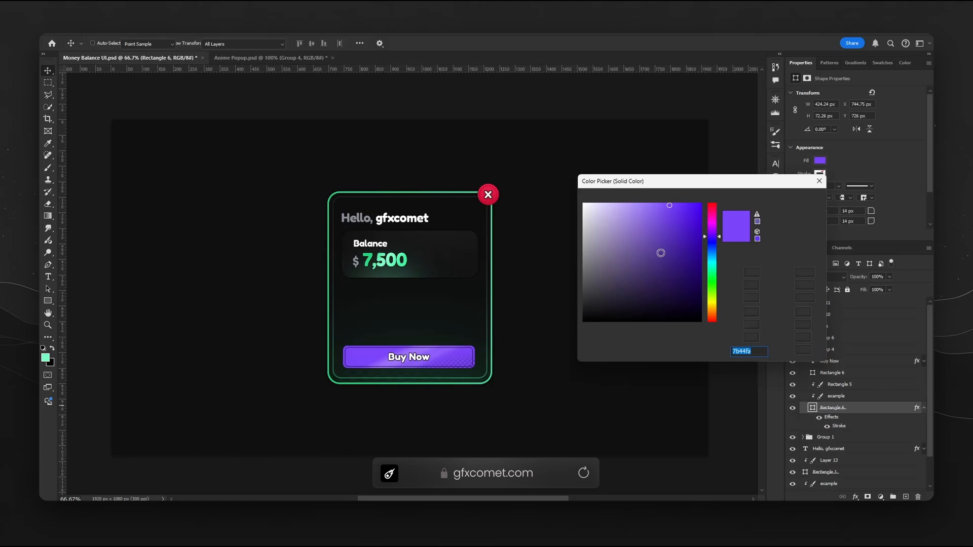
pyautogui.click(713, 278)
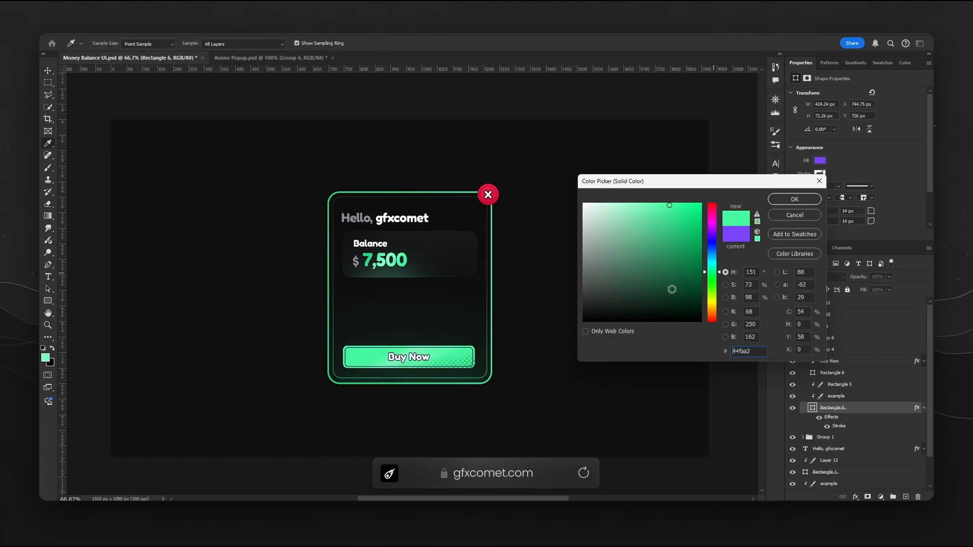
pyautogui.click(492, 337)
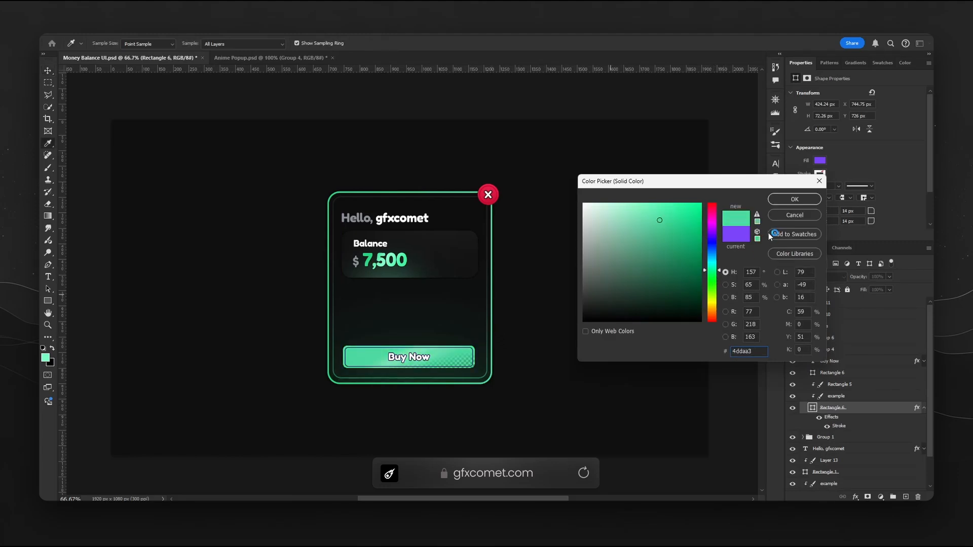
pyautogui.click(795, 199)
pyautogui.press('t')
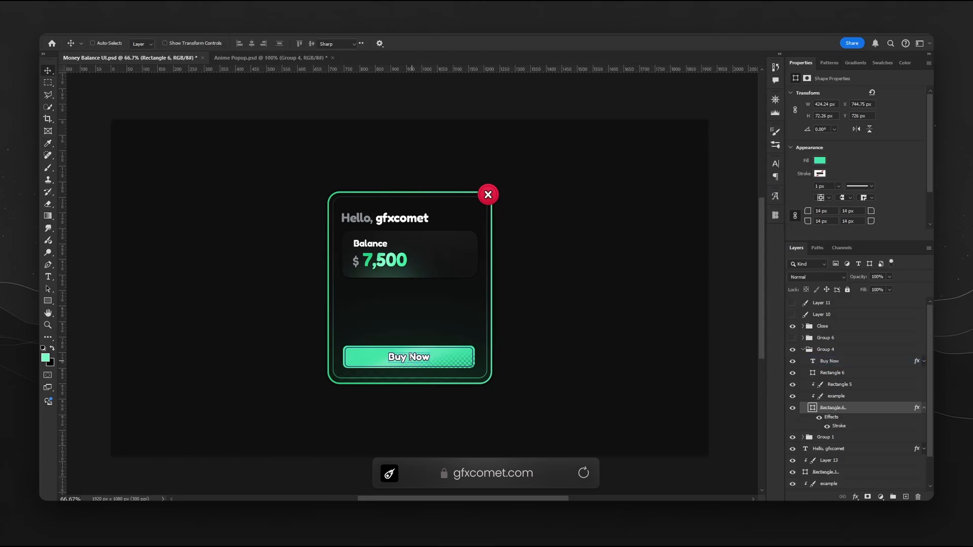
pyautogui.tripleClick(410, 357)
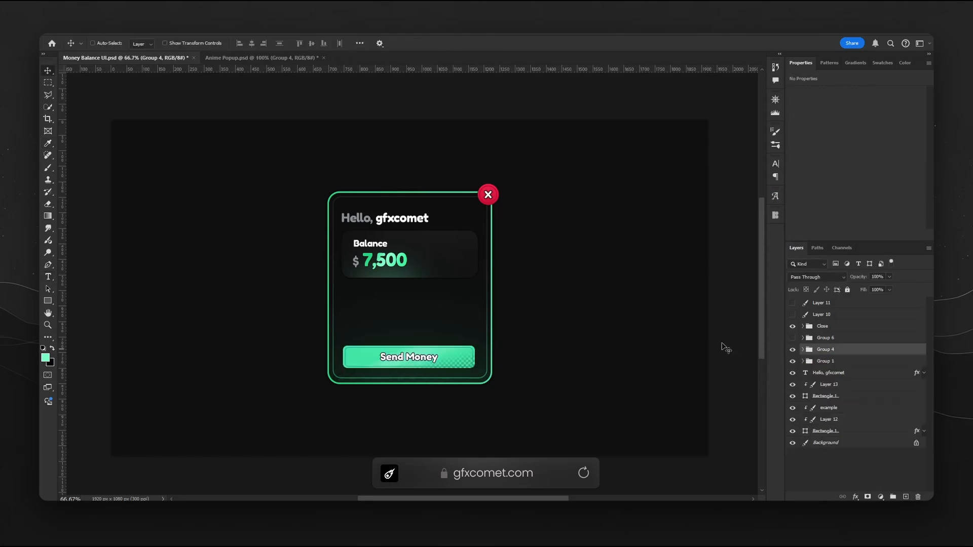
# Duplicate the Send Money button directly above the original and change the copy's label to Receive Money.
pyautogui.moveTo(413, 358); pyautogui.dragTo(417, 333)
pyautogui.doubleClick(416, 333)
pyautogui.write('Receive ')
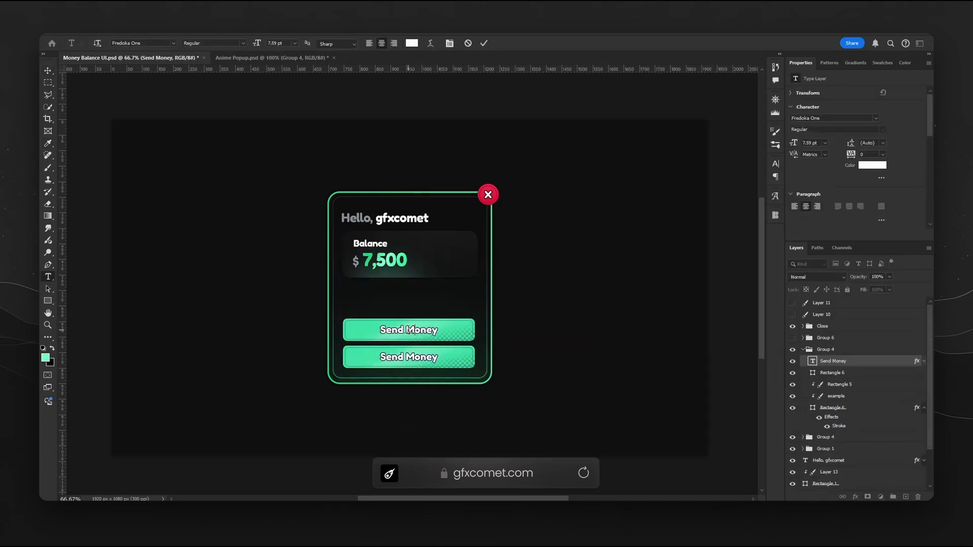
pyautogui.write('Money')
pyautogui.hotkey('ctrl', 'Return')
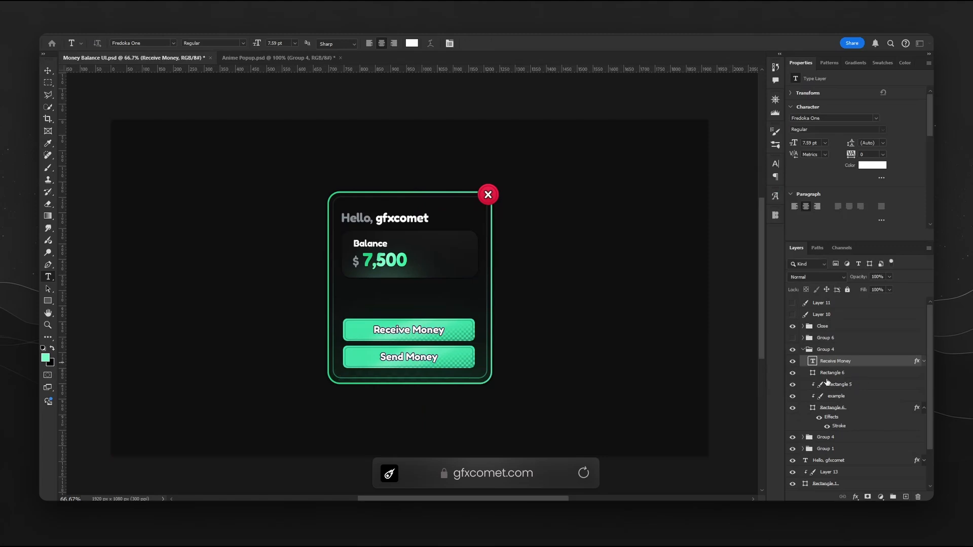
pyautogui.press('v')
# Recolour the Receive Money button's base rectangle to orange.
pyautogui.doubleClick(812, 408)
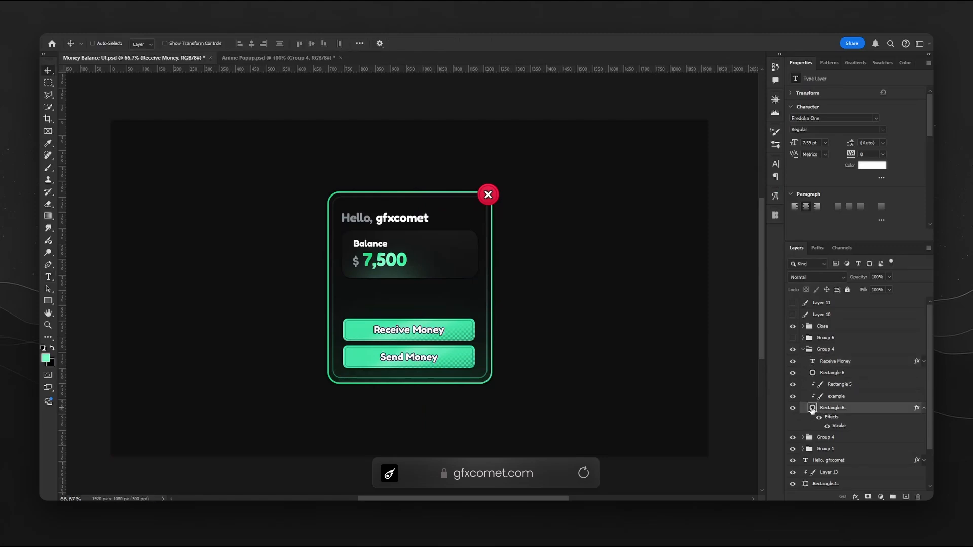
pyautogui.click(715, 315)
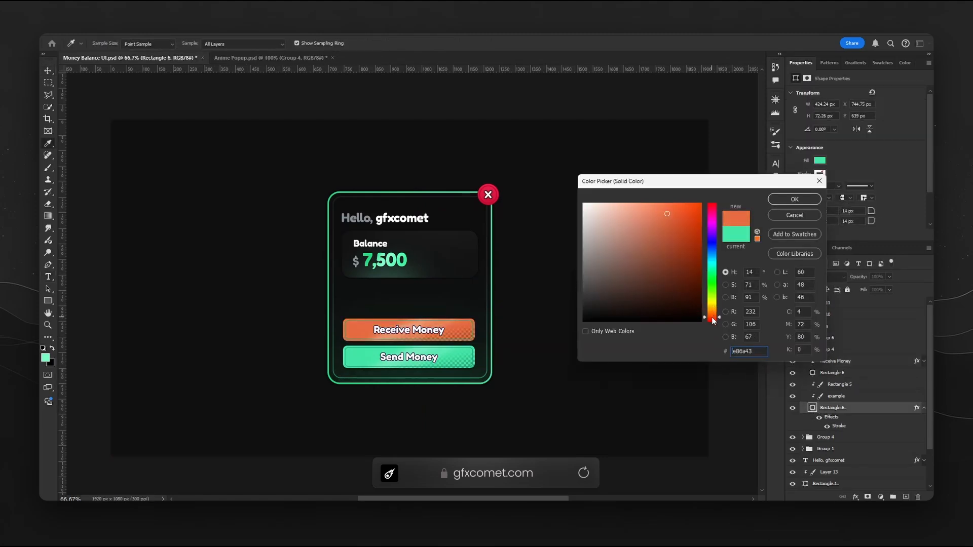
pyautogui.moveTo(715, 317); pyautogui.dragTo(719, 314)
pyautogui.click(795, 199)
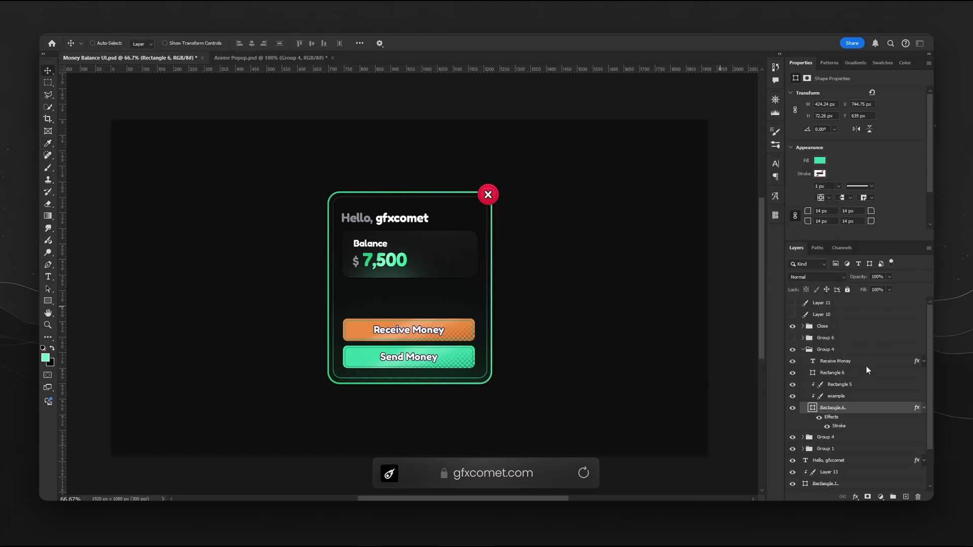
# Add a dark brown colour overlay, 643512, to the inner outline of the Receive Money button.
pyautogui.click(847, 374)
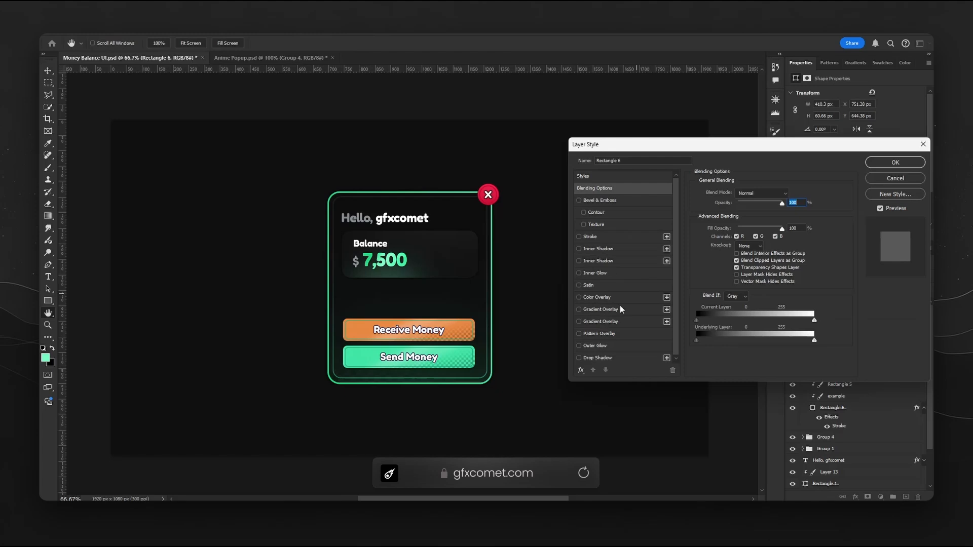
pyautogui.click(603, 298)
pyautogui.click(794, 193)
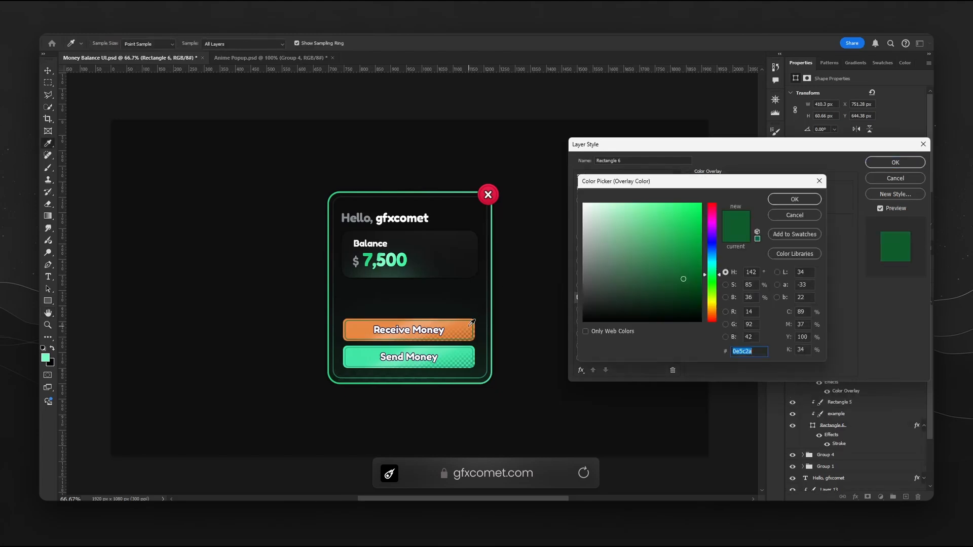
pyautogui.click(471, 324)
pyautogui.moveTo(684, 252); pyautogui.dragTo(681, 276)
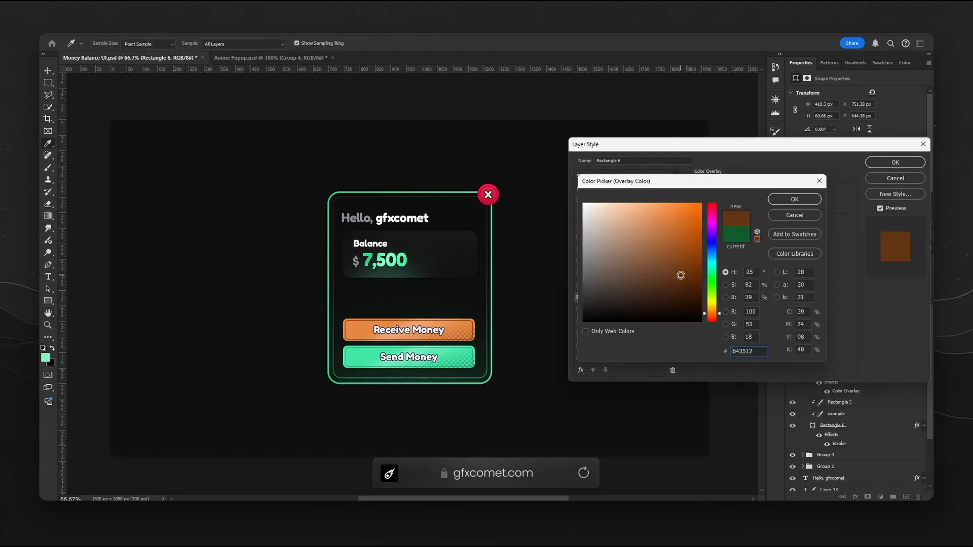
pyautogui.click(795, 199)
pyautogui.click(896, 162)
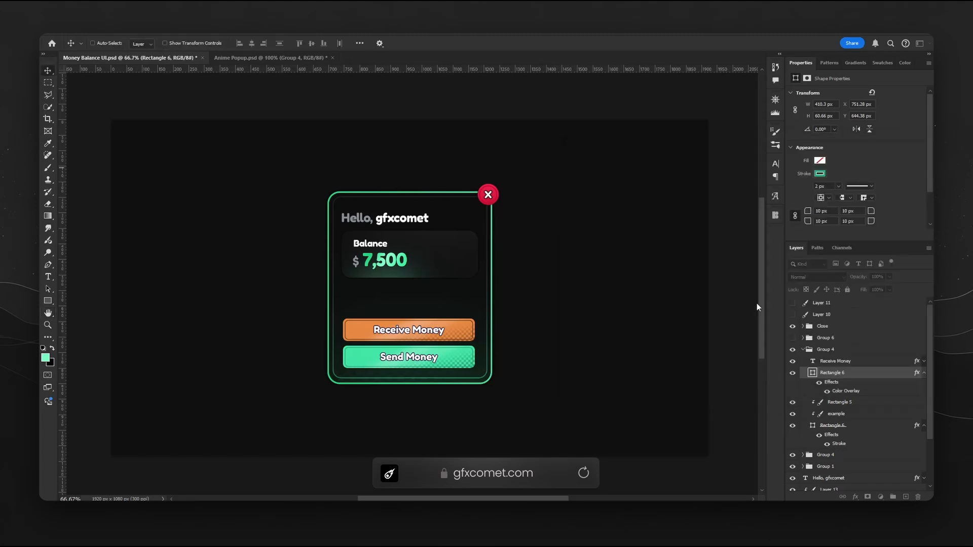
# Collapse the Receive Money button's group and save the document.
pyautogui.click(811, 350)
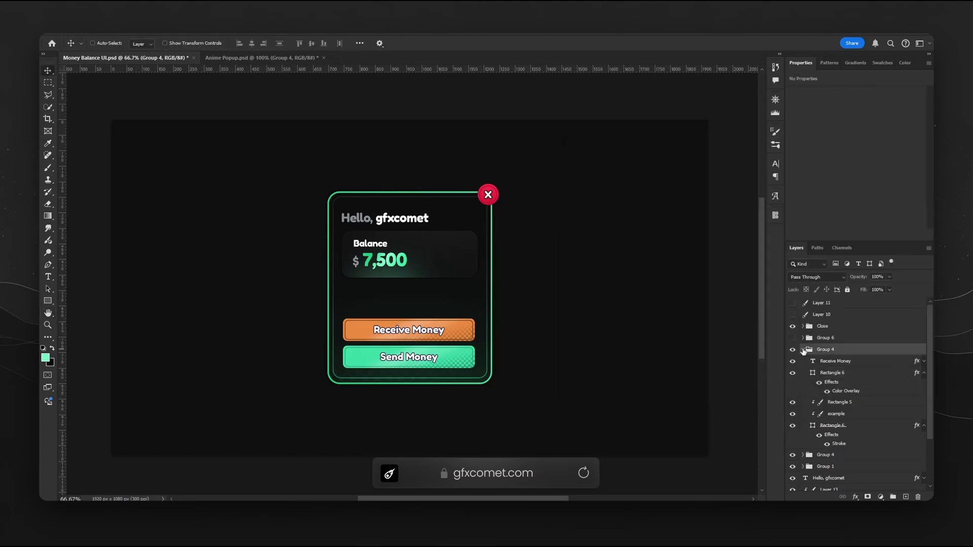
pyautogui.click(803, 350)
pyautogui.hotkey('ctrl', 's')
# Duplicate the greeting text layer above the Close group and show the reference image on Layer 10.
pyautogui.keyDown('ctrl'); pyautogui.click(401, 219); pyautogui.keyUp('ctrl')
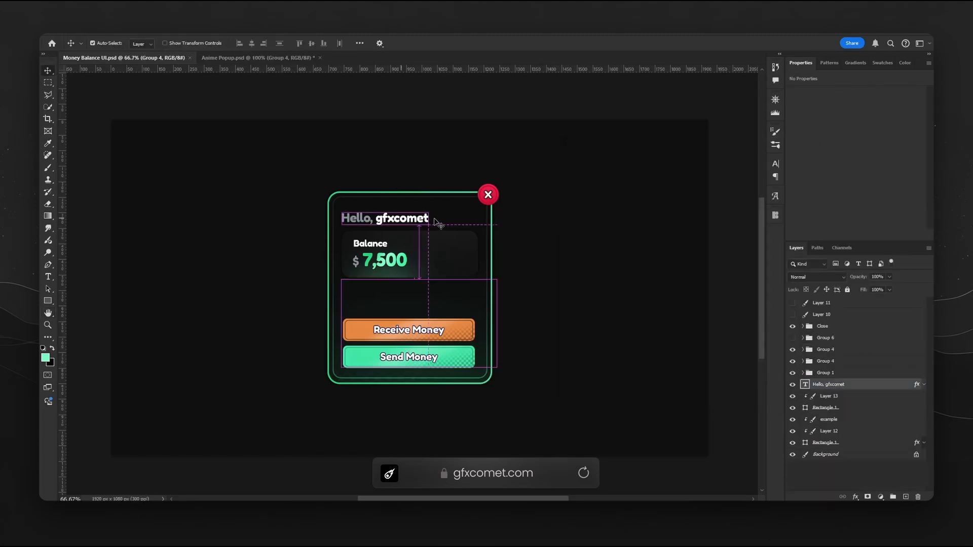
pyautogui.moveTo(843, 382); pyautogui.dragTo(838, 321)
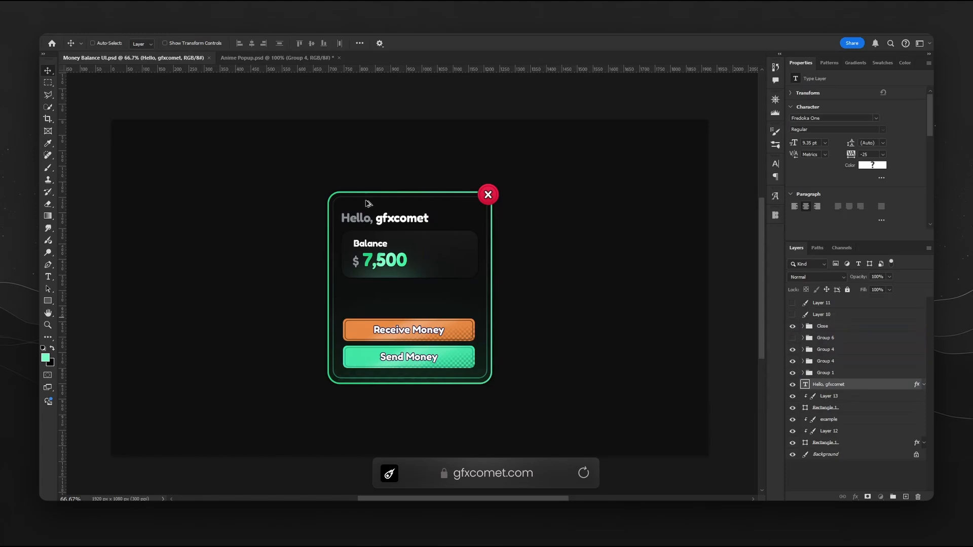
pyautogui.click(793, 315)
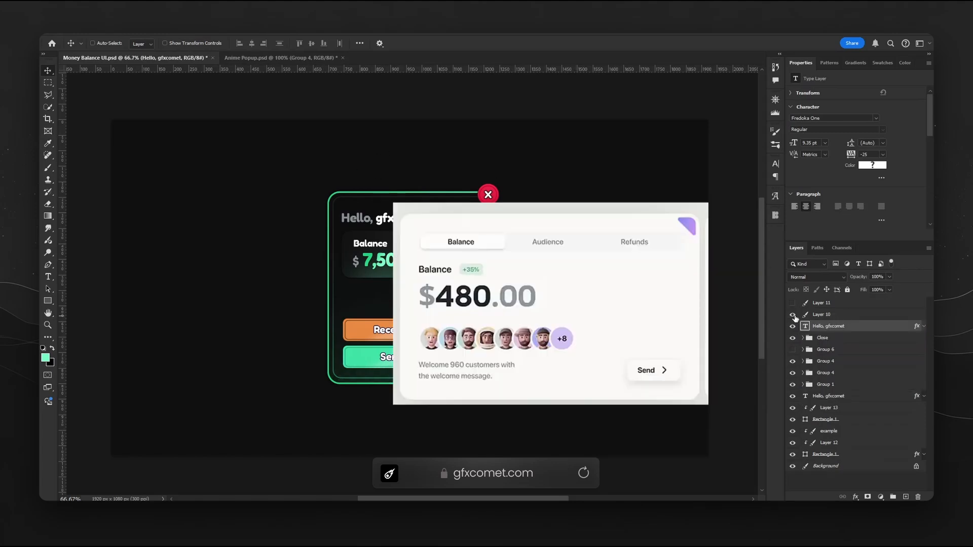
# Hide the reference images, place the duplicated greeting text below the balance box, and change its wording to "Quick Transfer".
pyautogui.click(794, 303)
pyautogui.click(794, 303)
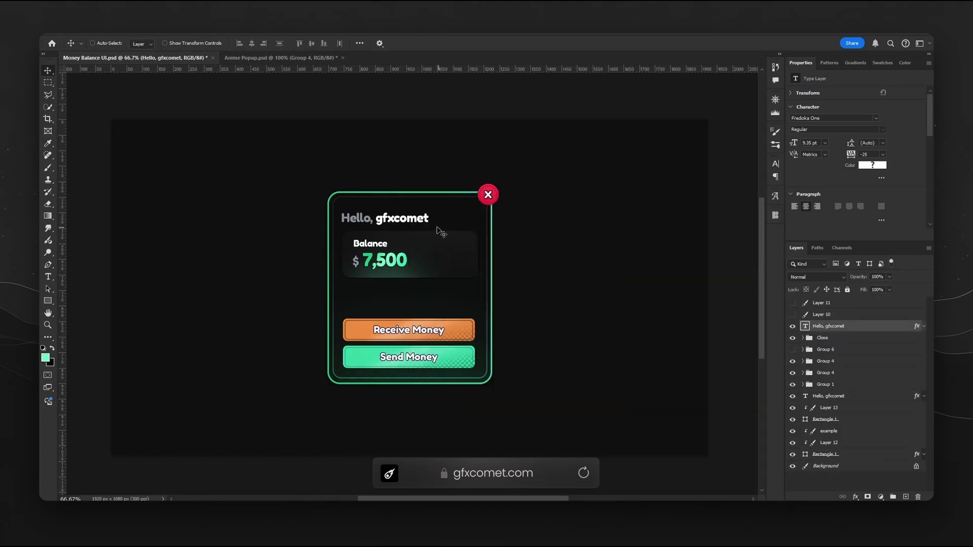
pyautogui.moveTo(401, 224); pyautogui.dragTo(400, 295)
pyautogui.doubleClick(400, 296)
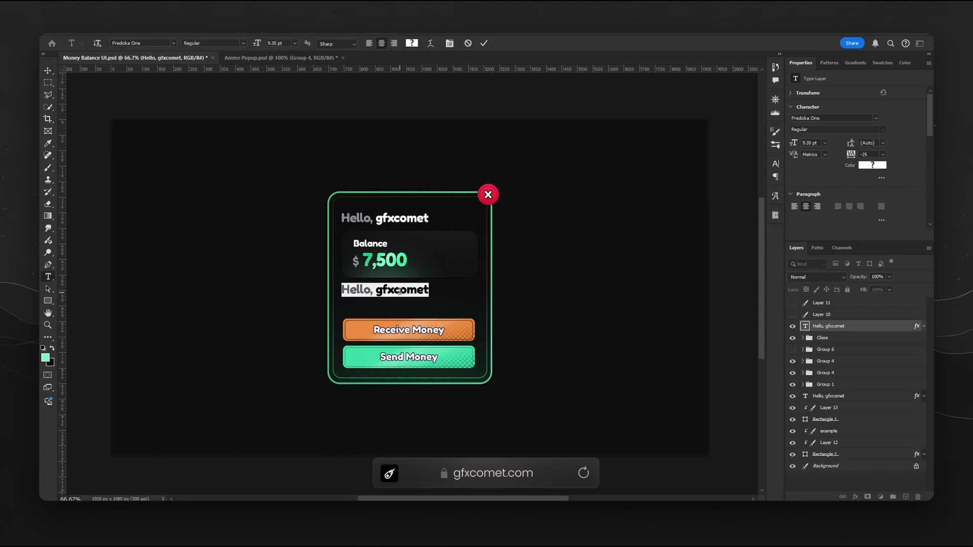
pyautogui.write('Quick Transfer')
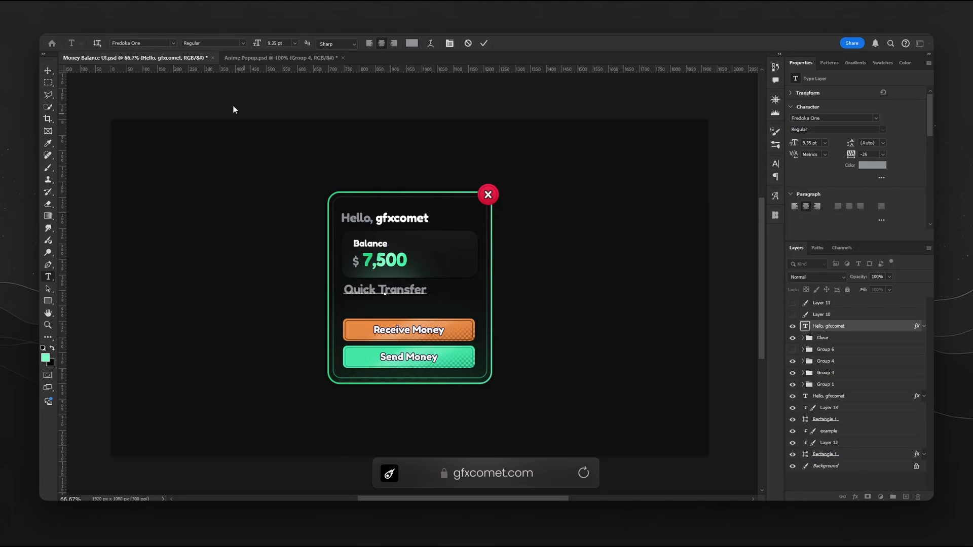
# Set the Quick Transfer text size to 6 pt and align it with the balance box's left edge.
pyautogui.hotkey('ctrl', 'a')
pyautogui.write('6')
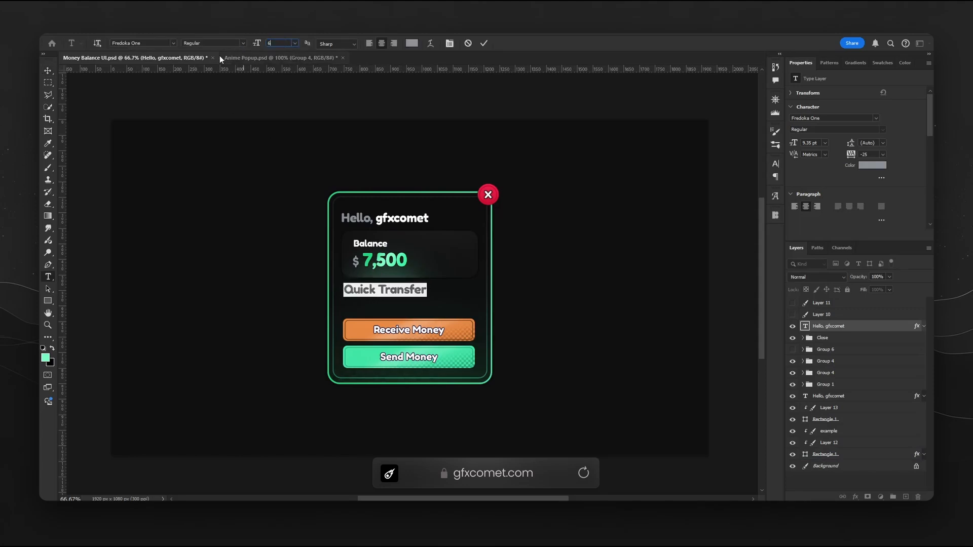
pyautogui.press('Return')
pyautogui.click(48, 70)
pyautogui.moveTo(419, 304); pyautogui.dragTo(400, 302)
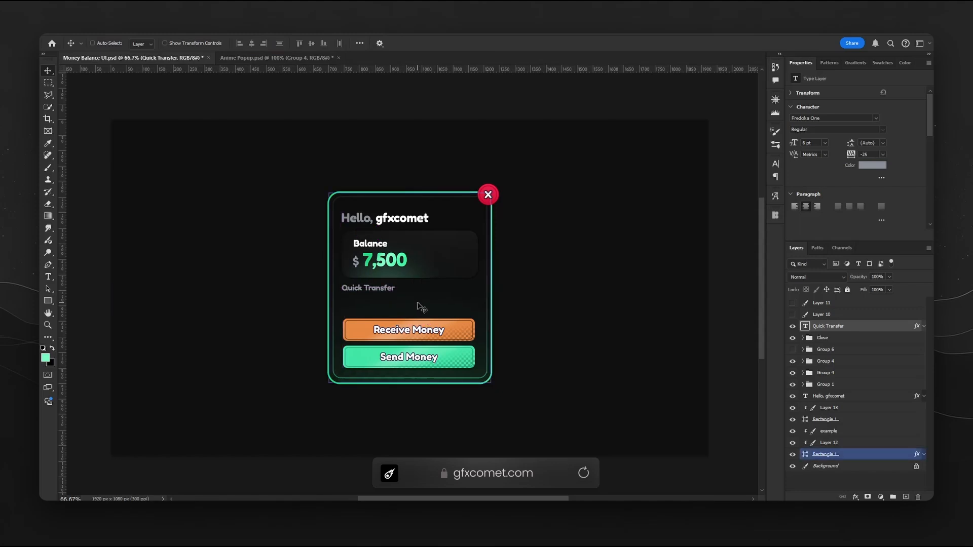
# Draw a circle about 60 px in diameter with the Ellipse tool and place it beneath the Quick Transfer text.
pyautogui.hotkey('ctrl', '1')
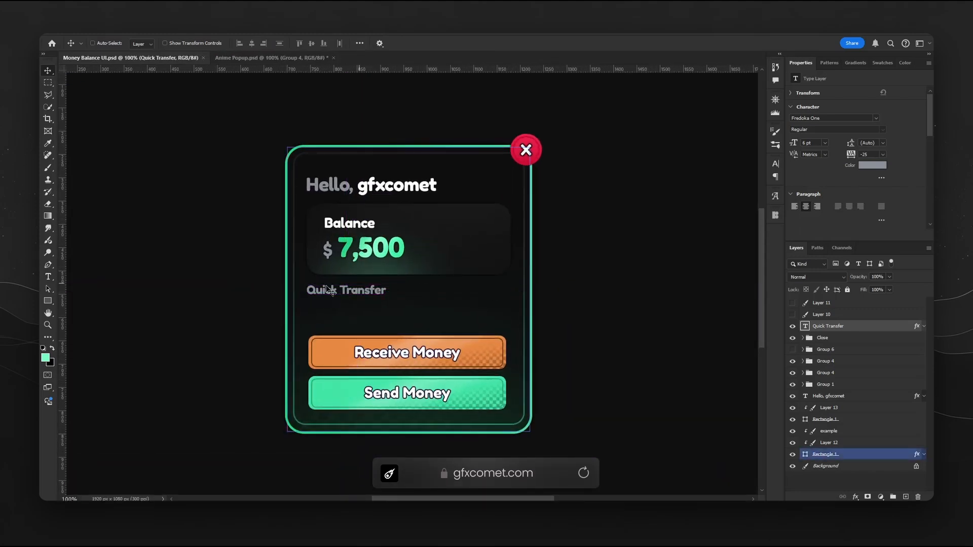
pyautogui.rightClick(50, 303)
pyautogui.click(84, 301)
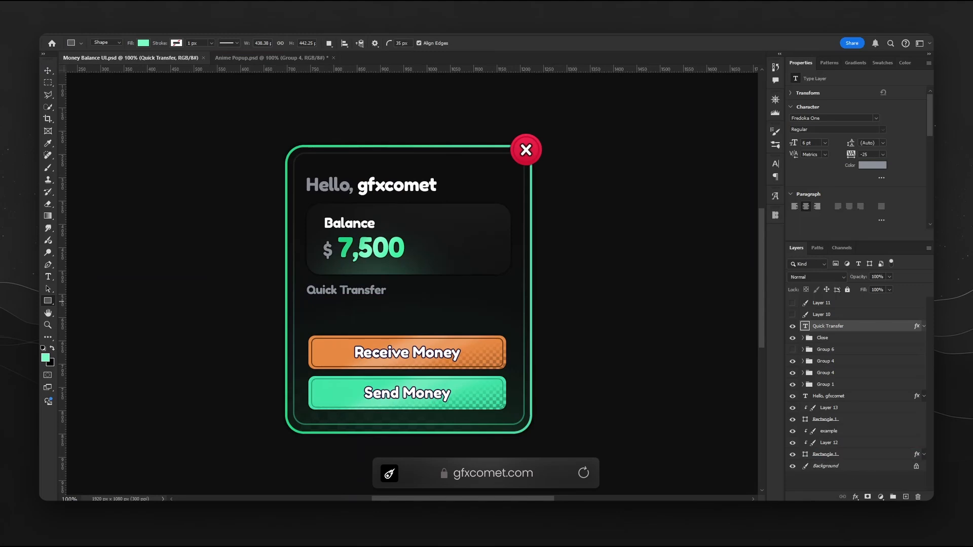
pyautogui.click(906, 496)
pyautogui.moveTo(347, 311)
pyautogui.mouseDown()
pyautogui.moveTo(365, 298)
pyautogui.moveTo(333, 324)
pyautogui.mouseUp()
pyautogui.press('v')
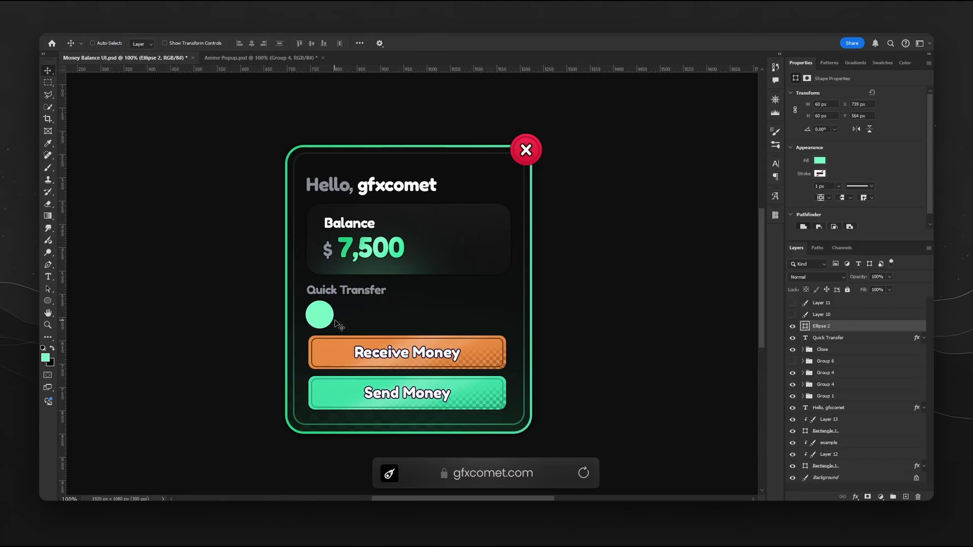
# Paste the copied layer style onto the circle, save the document, and scale the circle to 90%.
pyautogui.rightClick(860, 326)
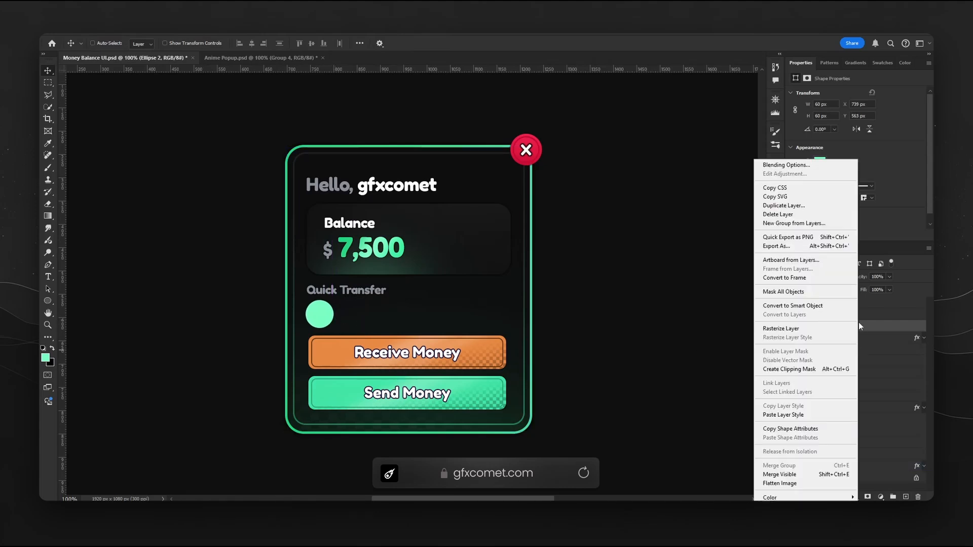
pyautogui.click(801, 415)
pyautogui.hotkey('ctrl', 's')
pyautogui.keyDown('ctrl'); pyautogui.click(350, 322); pyautogui.keyUp('ctrl')
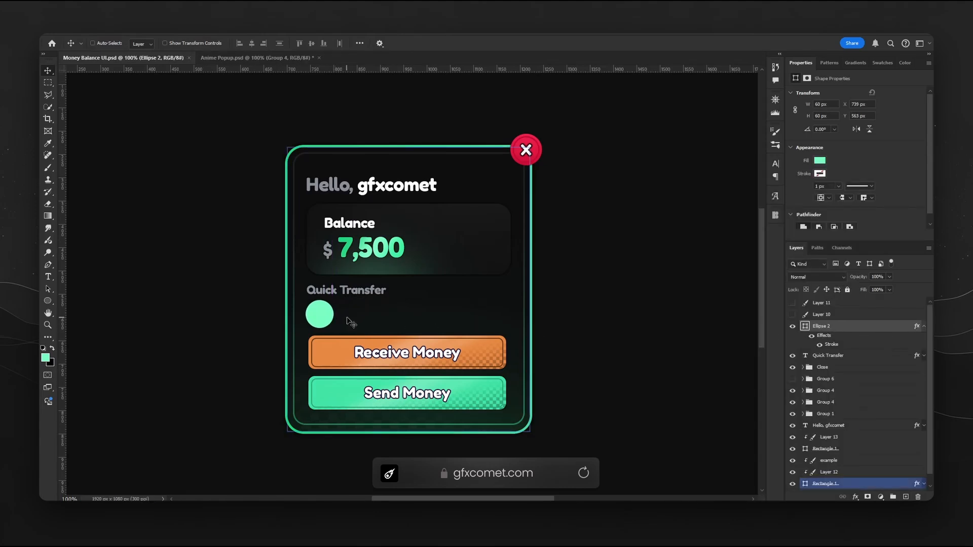
pyautogui.hotkey('ctrl', 't')
pyautogui.moveTo(334, 300); pyautogui.dragTo(333, 302)
pyautogui.press('Return')
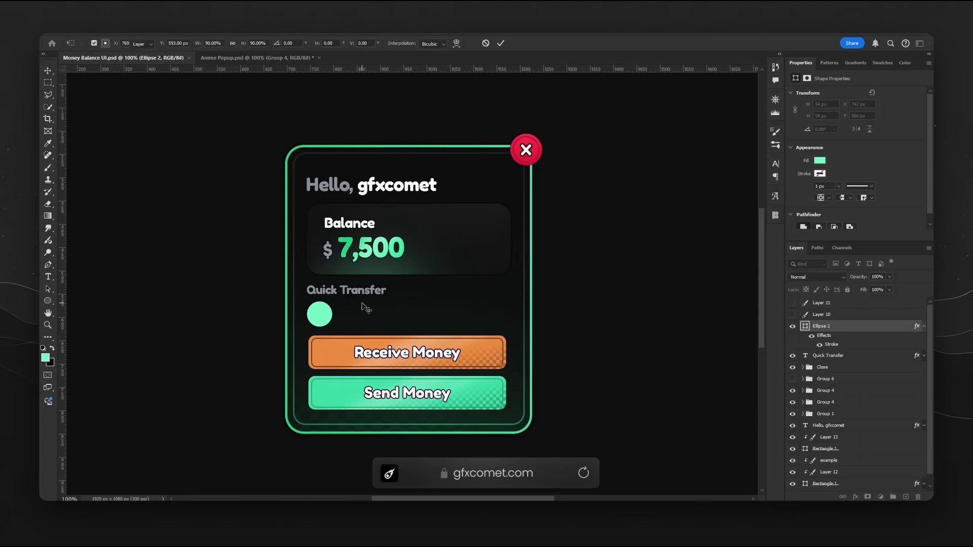
# Set the Quick Transfer text size to 4 pt and realign it above the circle at the balance box's left edge.
pyautogui.doubleClick(370, 293)
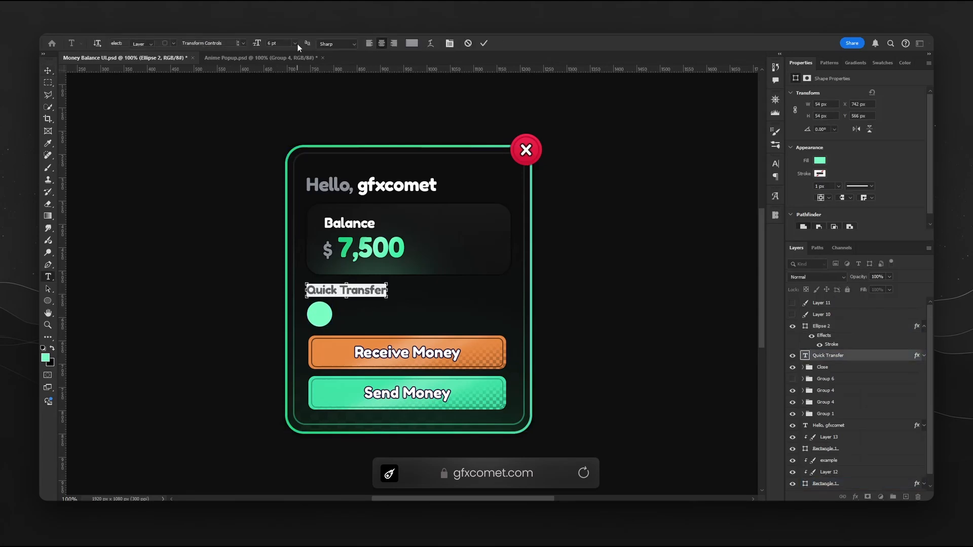
pyautogui.click(291, 43)
pyautogui.write('4')
pyautogui.press('Return')
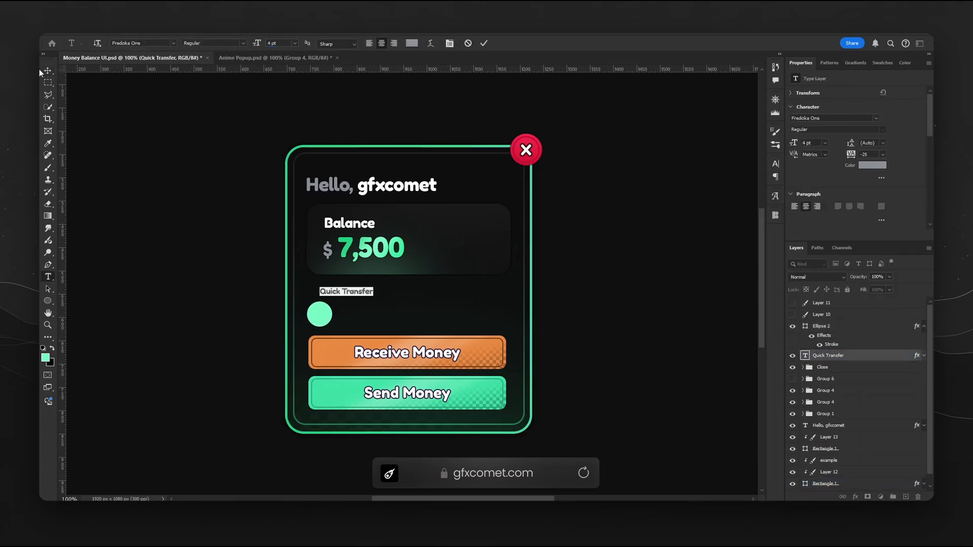
pyautogui.click(47, 71)
pyautogui.moveTo(388, 296); pyautogui.dragTo(386, 293)
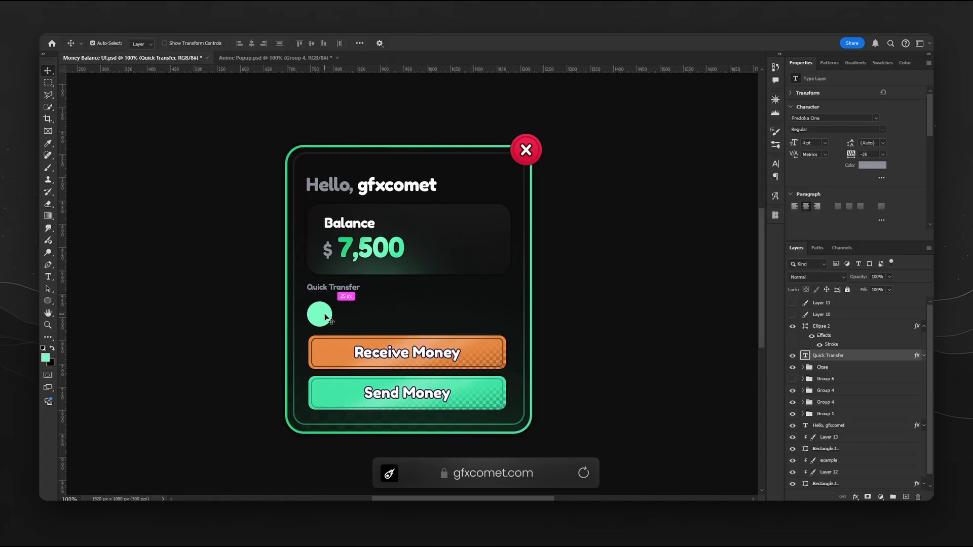
# Nudge the circle upward, duplicate it into an evenly spaced row of six, and save the document.
pyautogui.keyDown('ctrl'); pyautogui.click(321, 315); pyautogui.keyUp('ctrl')
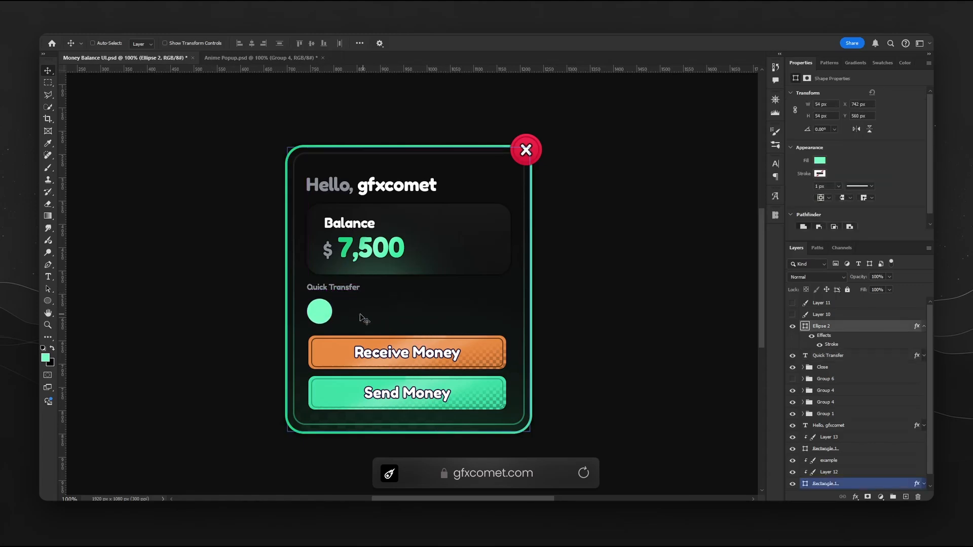
pyautogui.moveTo(332, 318); pyautogui.dragTo(377, 315)
pyautogui.moveTo(378, 316); pyautogui.dragTo(409, 316)
pyautogui.moveTo(440, 317); pyautogui.dragTo(474, 319)
pyautogui.hotkey('ctrl', 's')
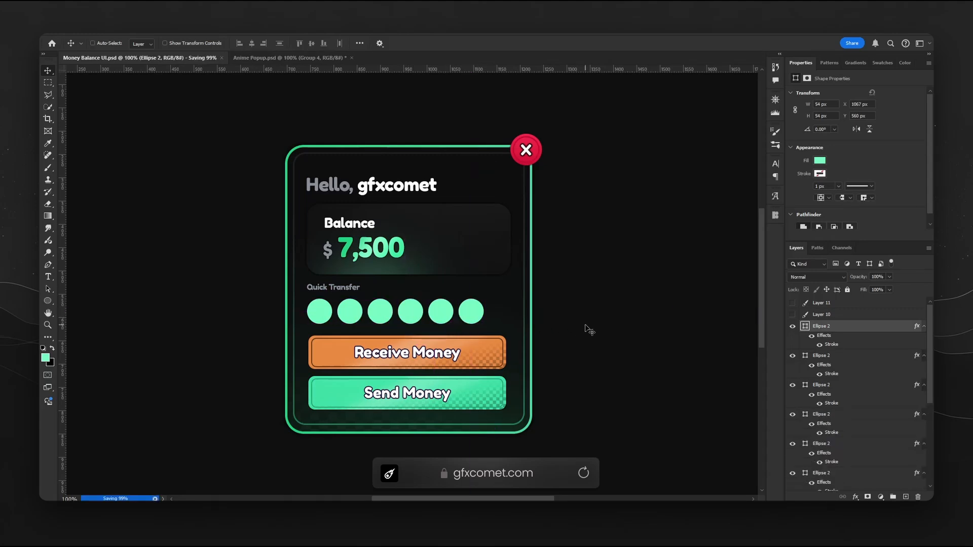
# Collapse the circle layers' effects and scale all six circles together to about 112% to match the buttons' width.
pyautogui.click(925, 327)
pyautogui.click(925, 338)
pyautogui.click(924, 350)
pyautogui.click(925, 362)
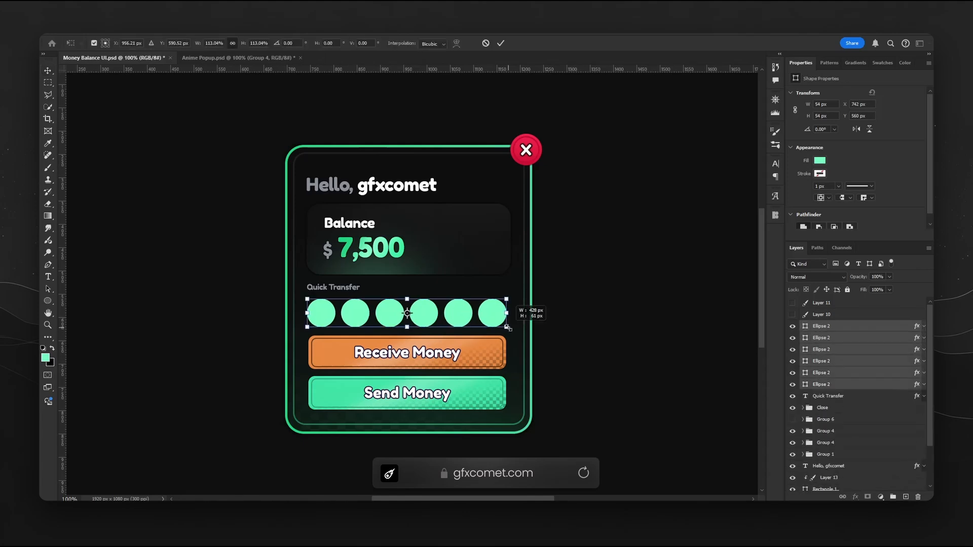
pyautogui.moveTo(507, 327); pyautogui.dragTo(505, 326)
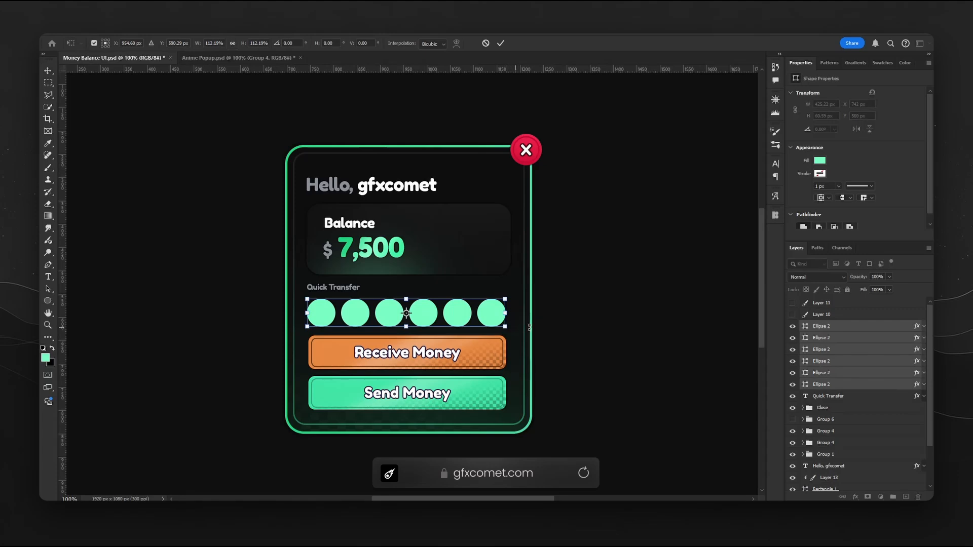
pyautogui.press('Return')
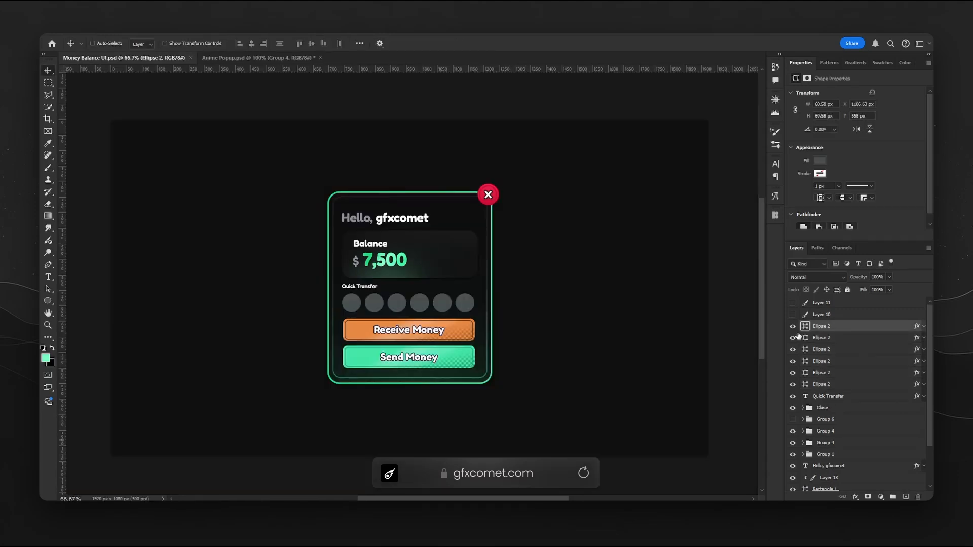
# Duplicate the card's base Rectangle 1 layer and move the copy above all the Ellipse 2 layers.
pyautogui.scroll(-2, 809, 397)
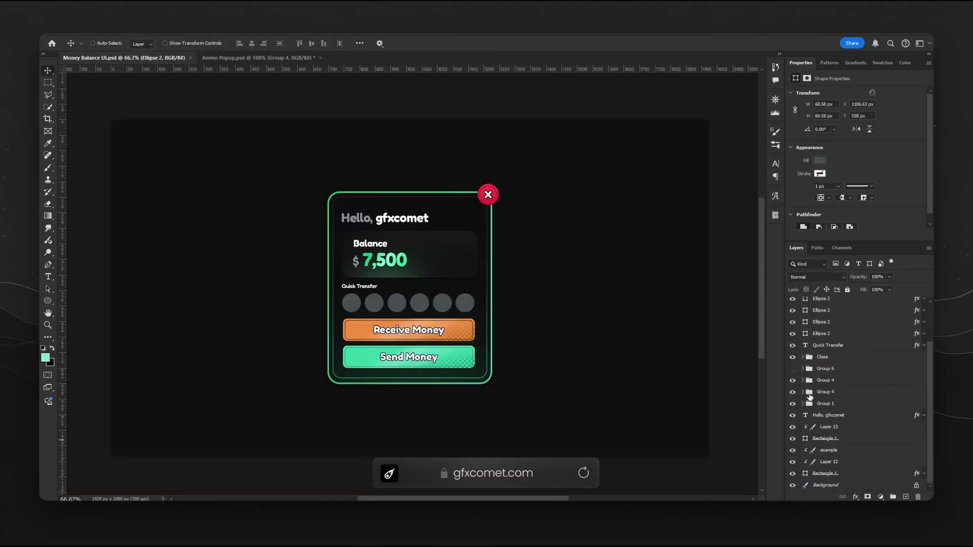
pyautogui.click(792, 440)
pyautogui.click(825, 441)
pyautogui.click(793, 474)
pyautogui.click(792, 474)
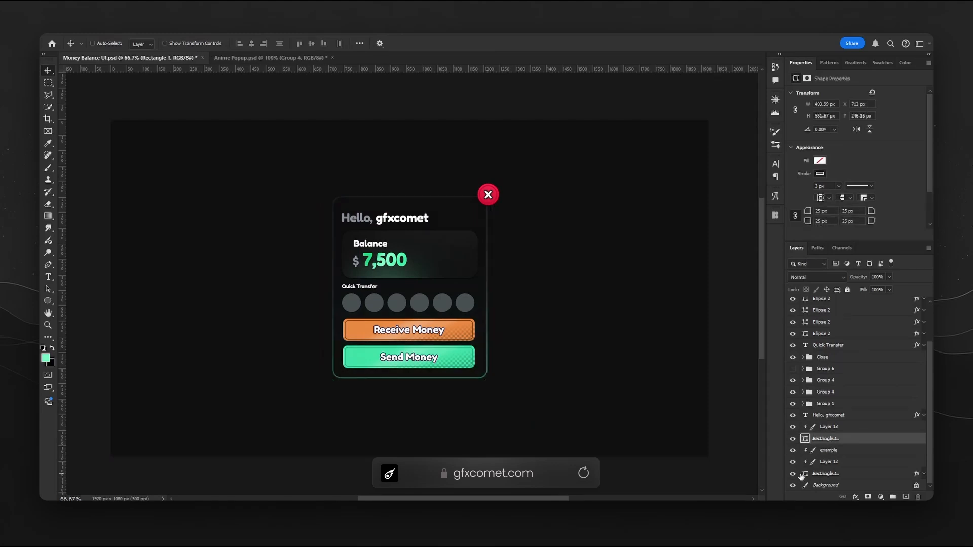
pyautogui.click(810, 476)
pyautogui.moveTo(824, 474); pyautogui.dragTo(830, 357)
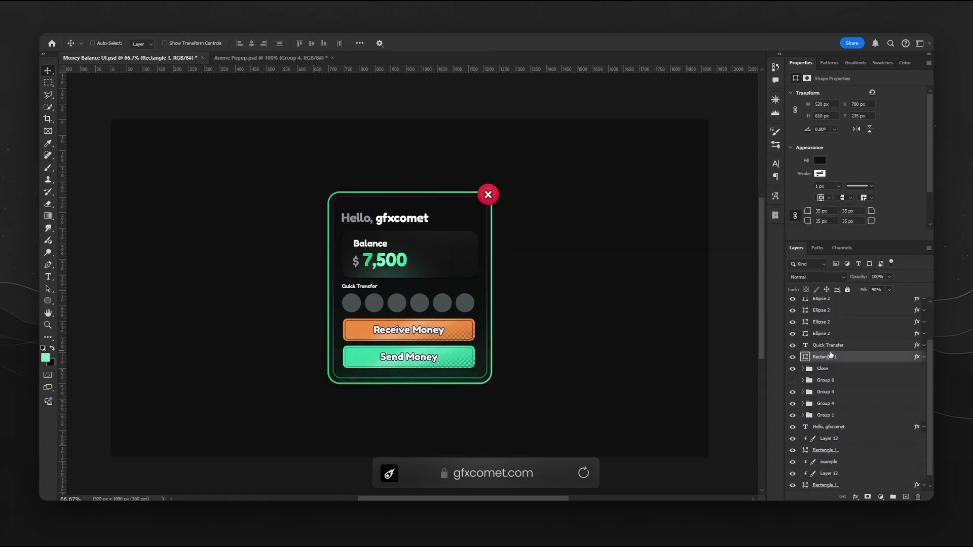
pyautogui.scroll(3, 868, 392)
pyautogui.moveTo(841, 411); pyautogui.dragTo(843, 322)
# Set the rectangle copy's fill to 0% and rasterize the layer.
pyautogui.click(925, 328)
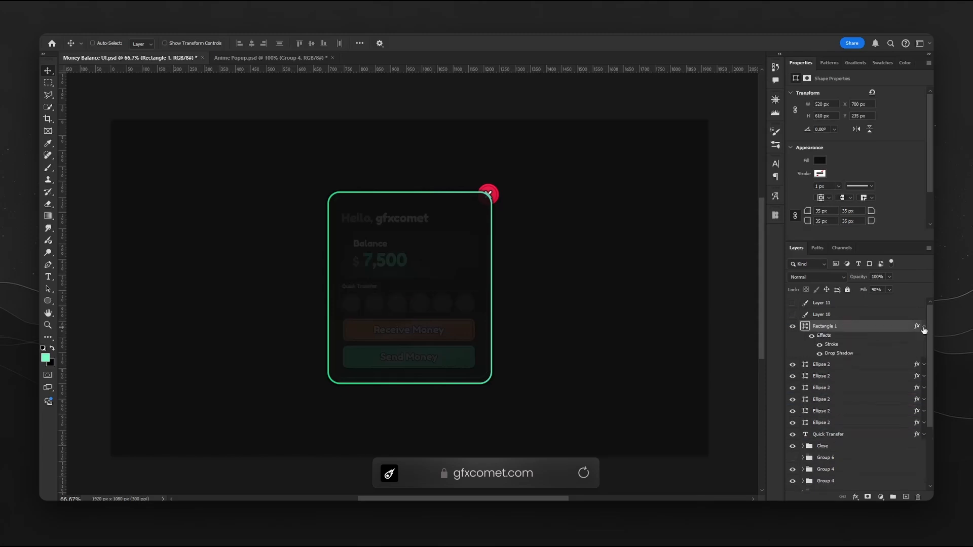
pyautogui.moveTo(854, 292); pyautogui.dragTo(717, 306)
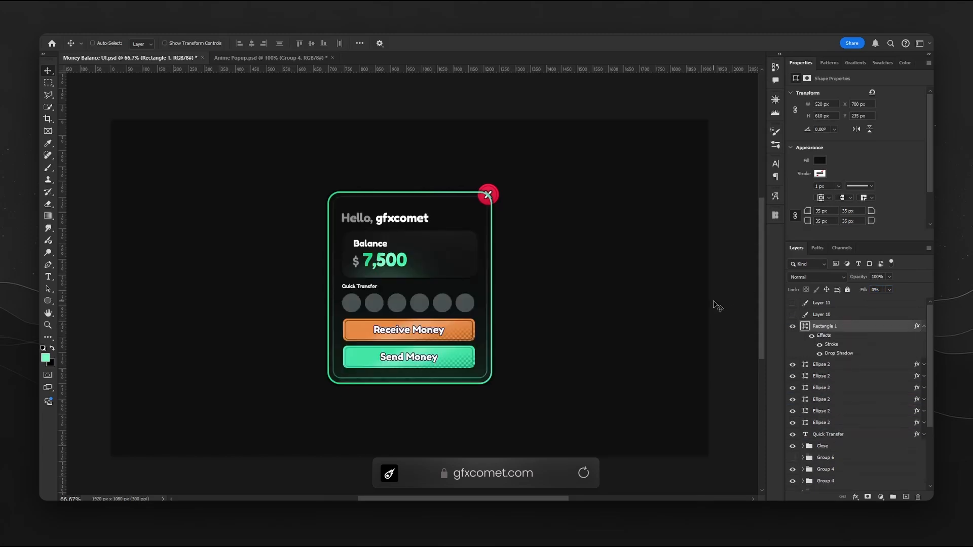
pyautogui.moveTo(539, 297); pyautogui.dragTo(719, 307)
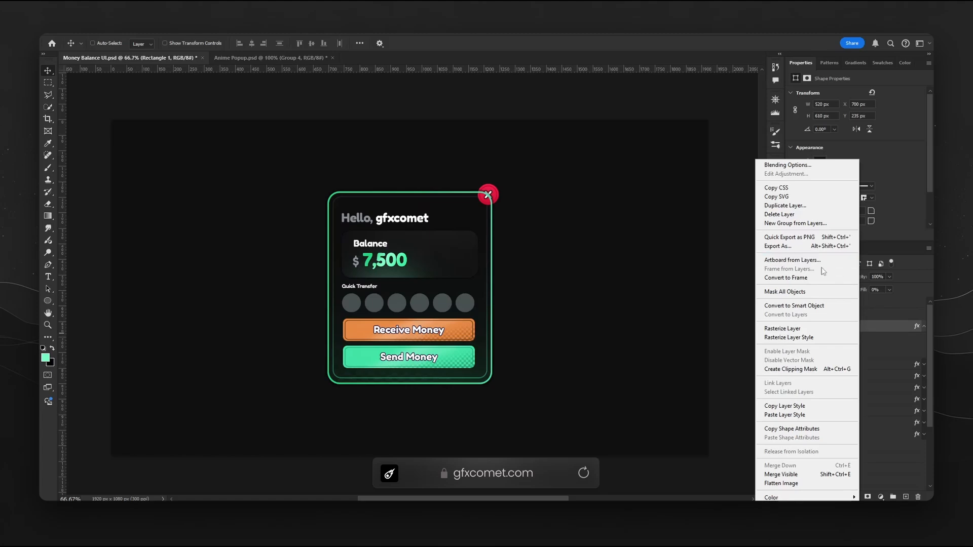
pyautogui.click(791, 329)
pyautogui.click(156, 34)
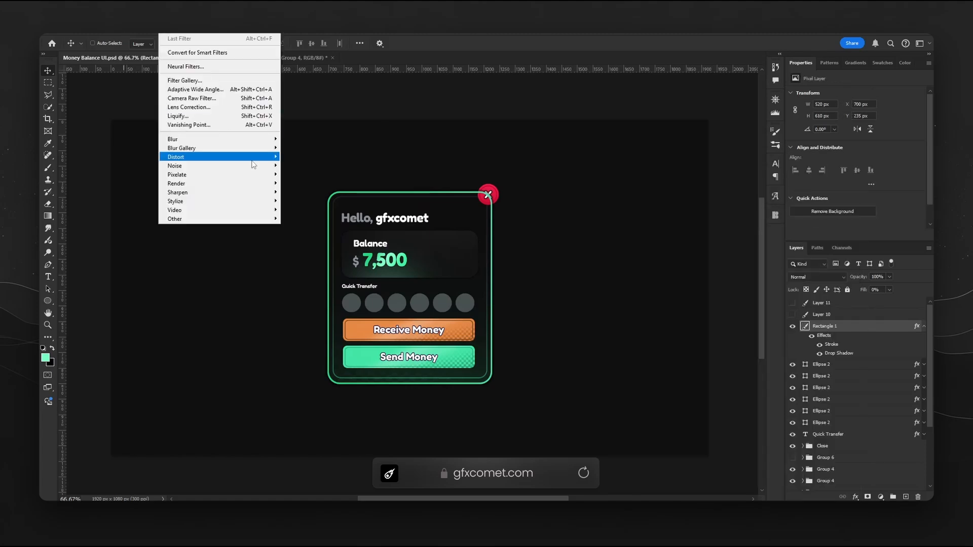
pyautogui.moveTo(243, 140)
pyautogui.click(306, 178)
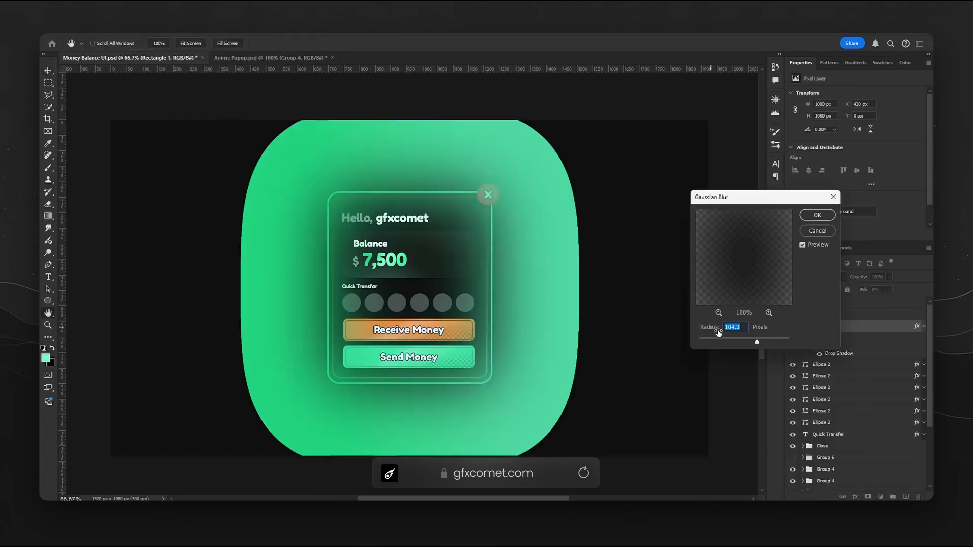
pyautogui.moveTo(756, 342); pyautogui.dragTo(711, 342)
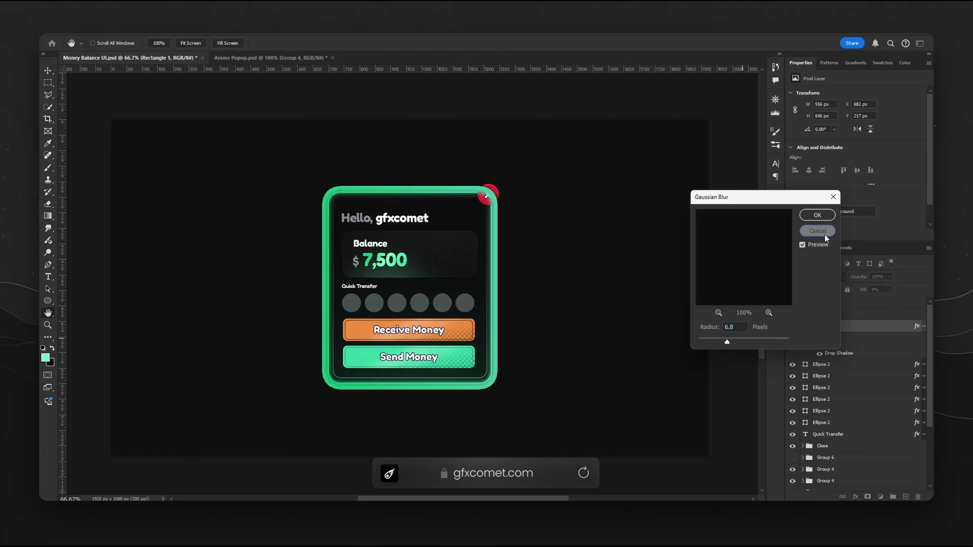
pyautogui.click(818, 215)
# Rasterize the rectangle copy's layer style and apply a Gaussian Blur with a 16.6 px radius to create a border glow.
pyautogui.rightClick(859, 326)
pyautogui.click(819, 338)
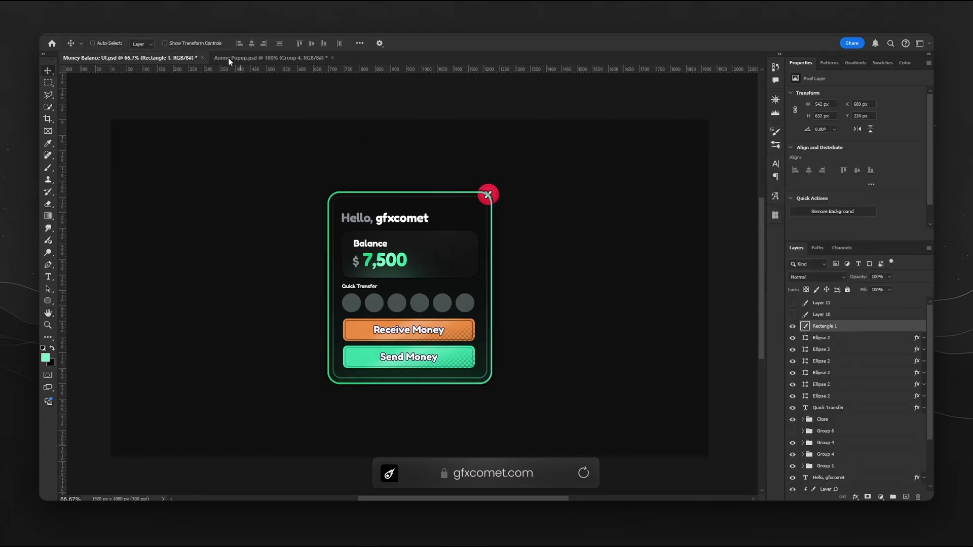
pyautogui.click(172, 28)
pyautogui.moveTo(203, 143)
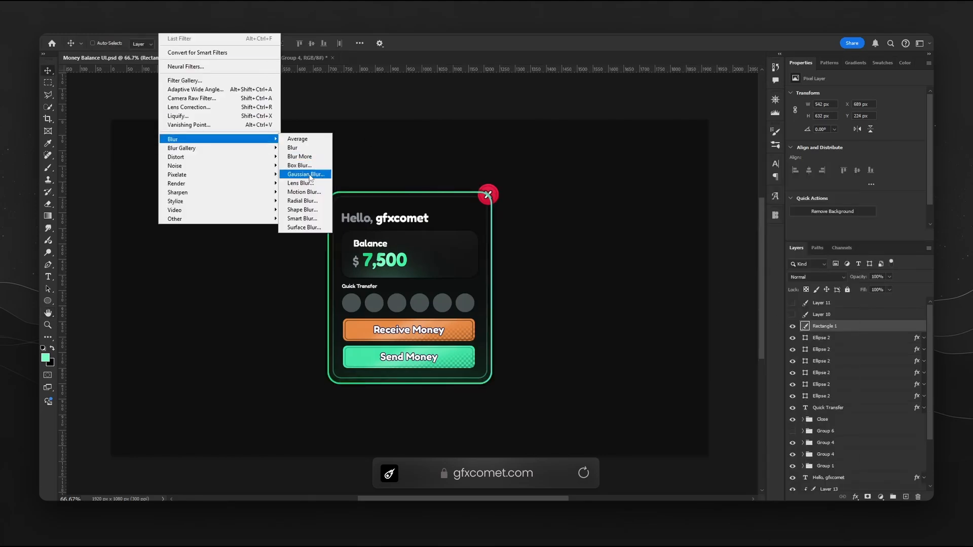
pyautogui.click(294, 239)
pyautogui.moveTo(725, 342)
pyautogui.mouseDown()
pyautogui.moveTo(711, 342)
pyautogui.moveTo(739, 344)
pyautogui.mouseUp()
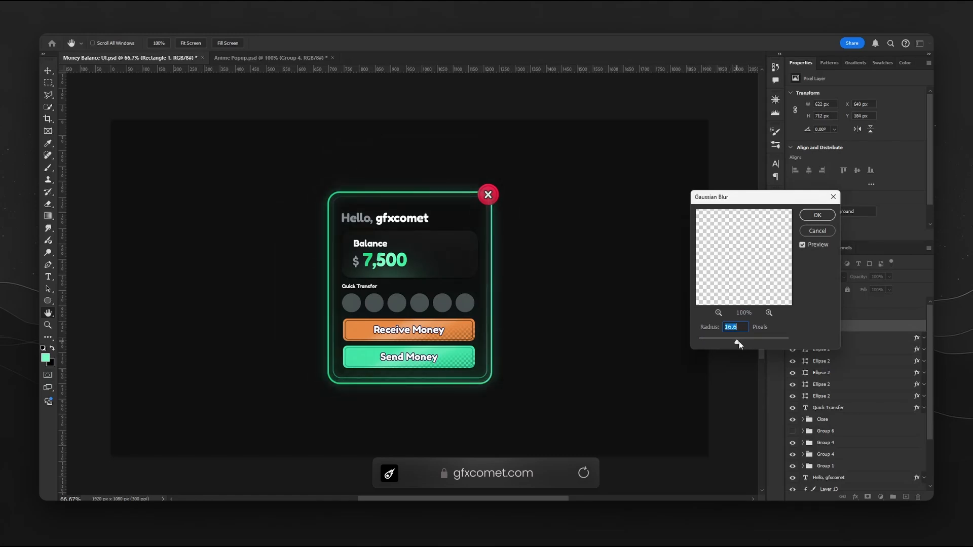
pyautogui.click(818, 214)
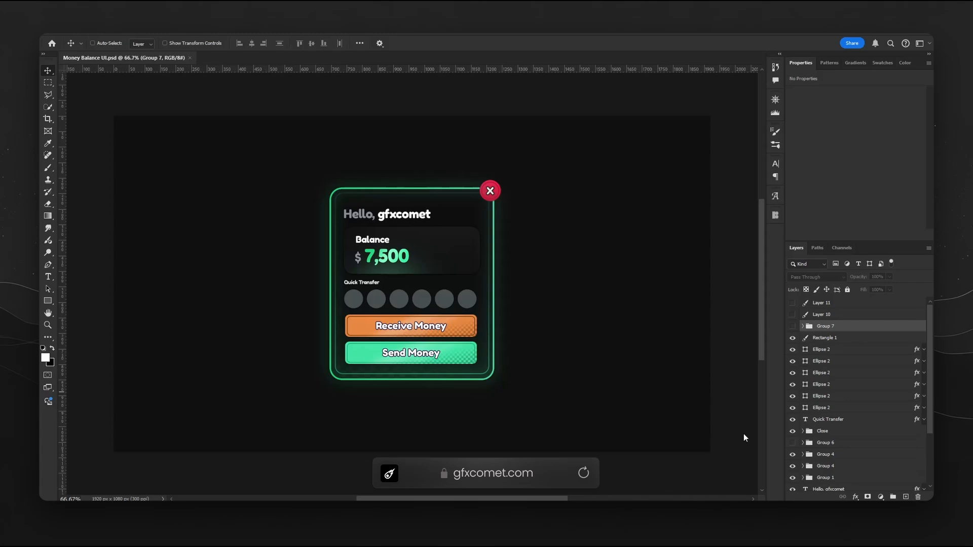
pyautogui.hotkey('ctrl', '+')
pyautogui.press('space')
pyautogui.moveTo(690, 370); pyautogui.dragTo(674, 380)
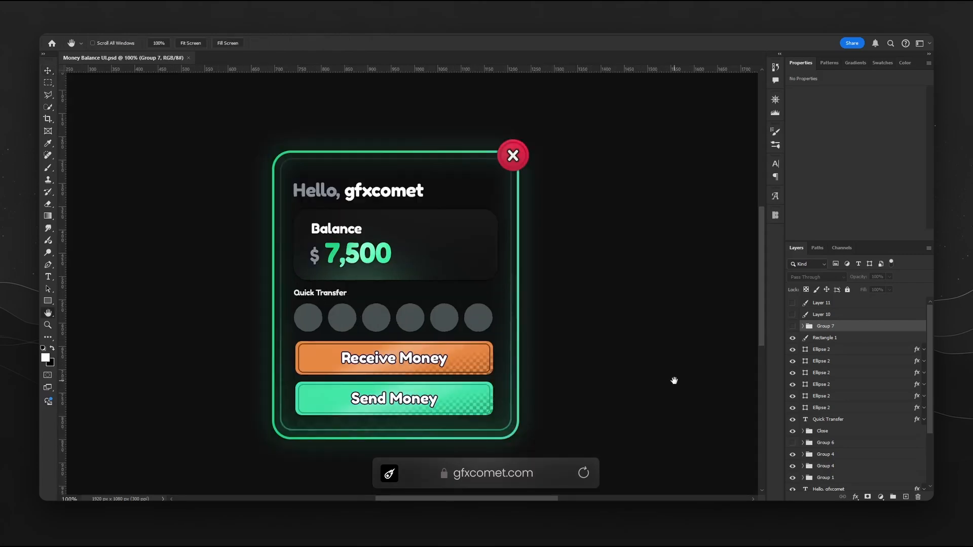
pyautogui.moveTo(401, 242); pyautogui.dragTo(446, 240)
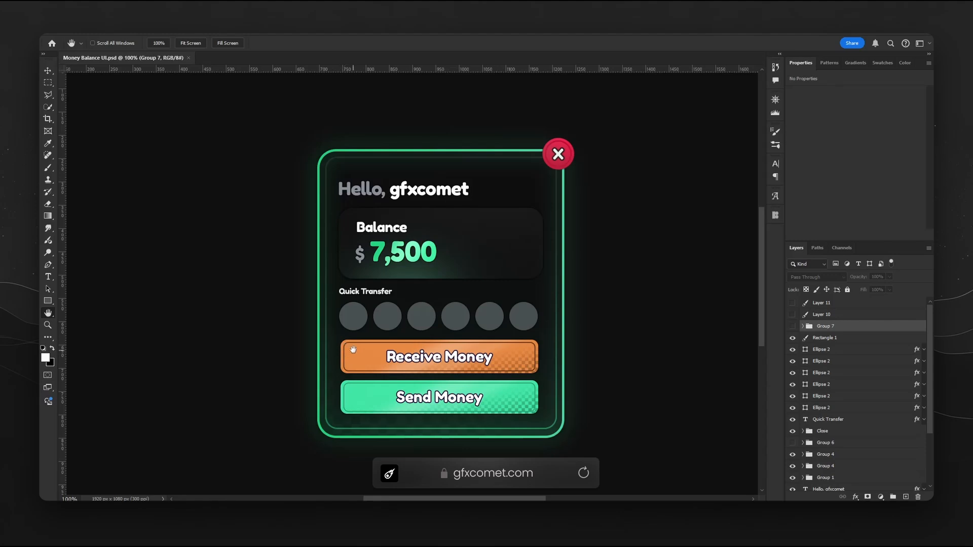
pyautogui.moveTo(348, 348)
pyautogui.mouseDown()
pyautogui.moveTo(329, 349)
pyautogui.moveTo(344, 317)
pyautogui.moveTo(348, 330)
pyautogui.mouseUp()
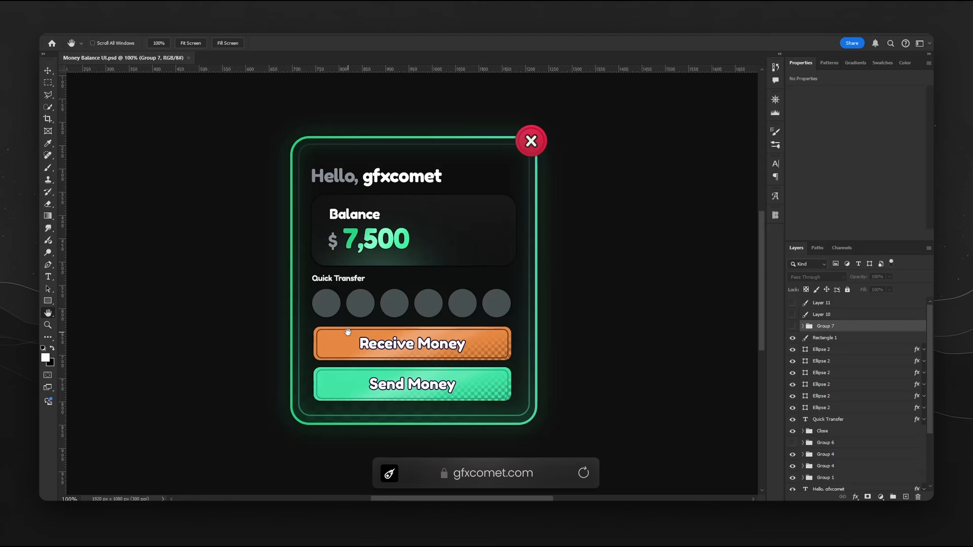
# Move the blurred Rectangle 1 glow layer aside from the card to view it alone, and undo the moves.
pyautogui.moveTo(423, 333); pyautogui.dragTo(421, 344)
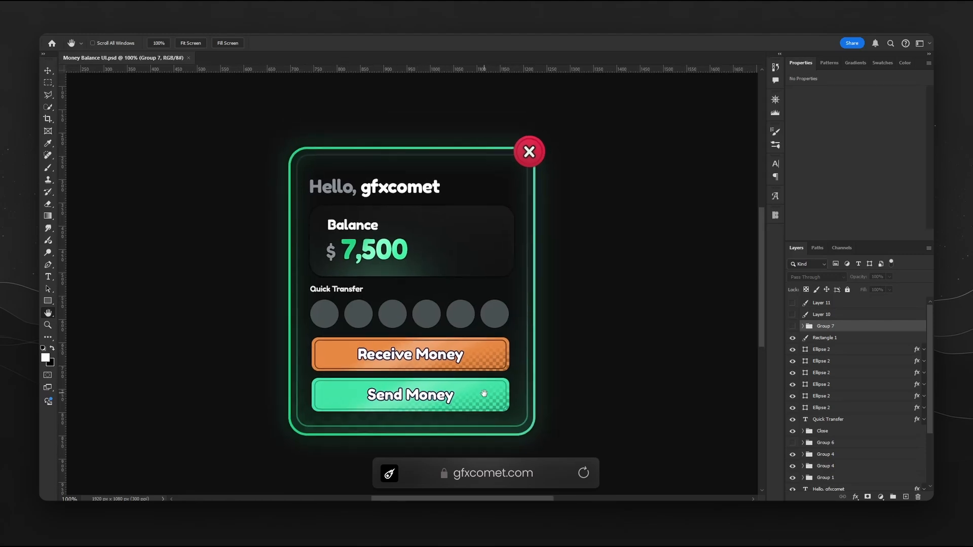
pyautogui.moveTo(484, 394); pyautogui.dragTo(495, 376)
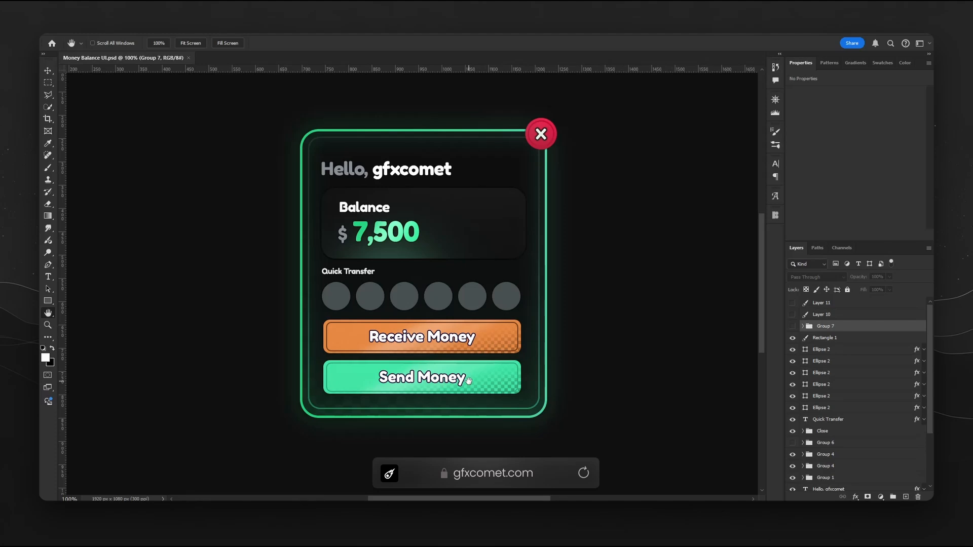
pyautogui.press('v')
pyautogui.keyDown('ctrl'); pyautogui.click(545, 324); pyautogui.keyUp('ctrl')
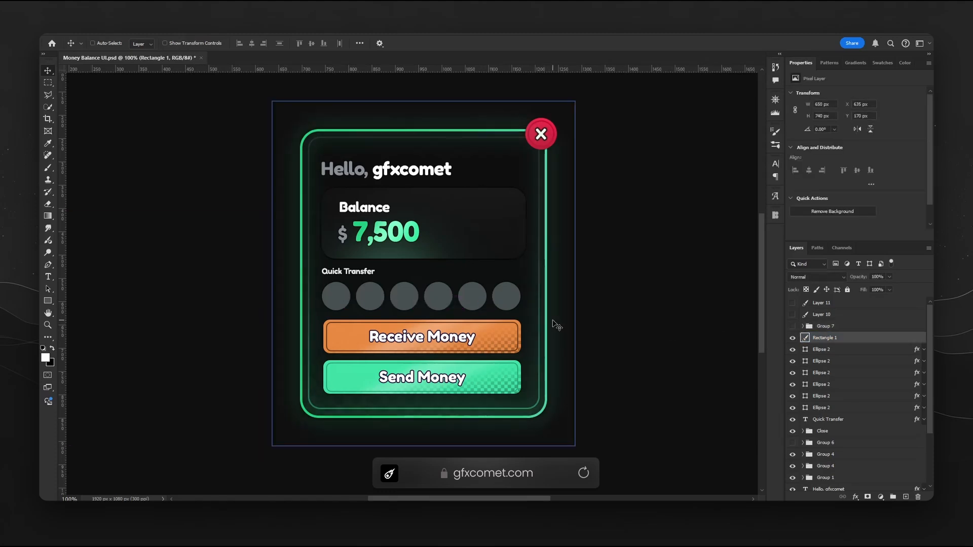
pyautogui.moveTo(556, 326); pyautogui.dragTo(413, 244)
pyautogui.press('Right')
pyautogui.press('Right')
pyautogui.press('Right')
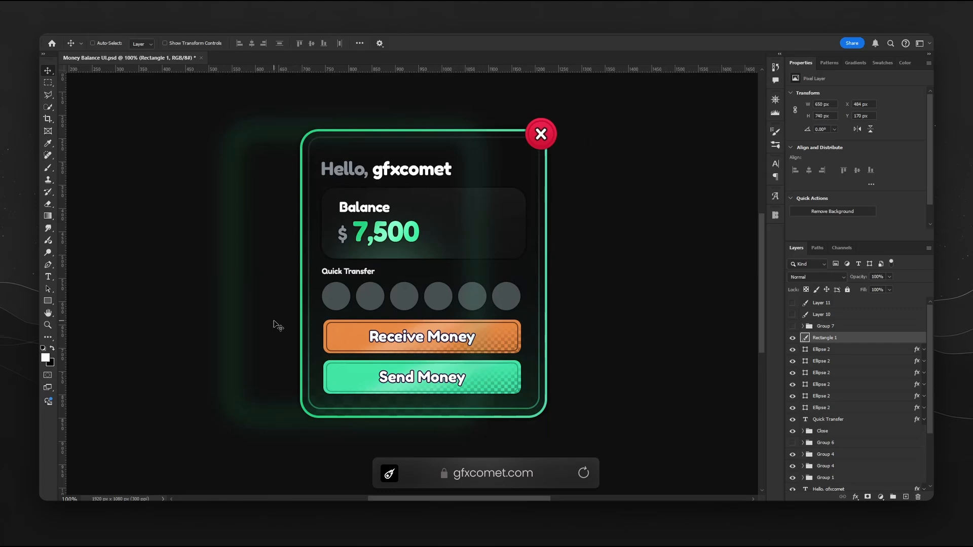
pyautogui.hotkey('ctrl', 'z')
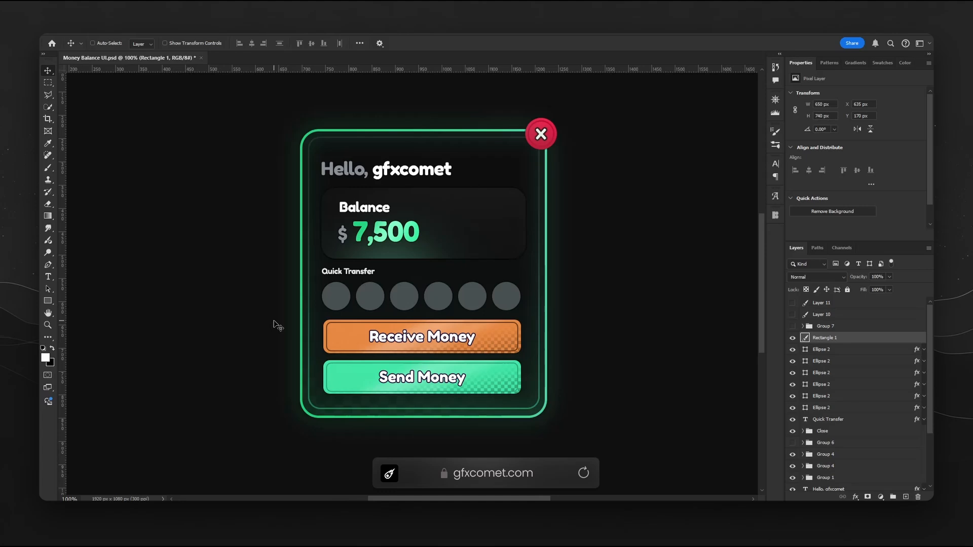
pyautogui.moveTo(611, 332); pyautogui.dragTo(440, 342)
pyautogui.hotkey('ctrl', 'z')
# Duplicate the Rectangle 1 glow layer, hide the original, and turn the copy white with saturation -100 and lightness at maximum.
pyautogui.moveTo(441, 344); pyautogui.dragTo(648, 330)
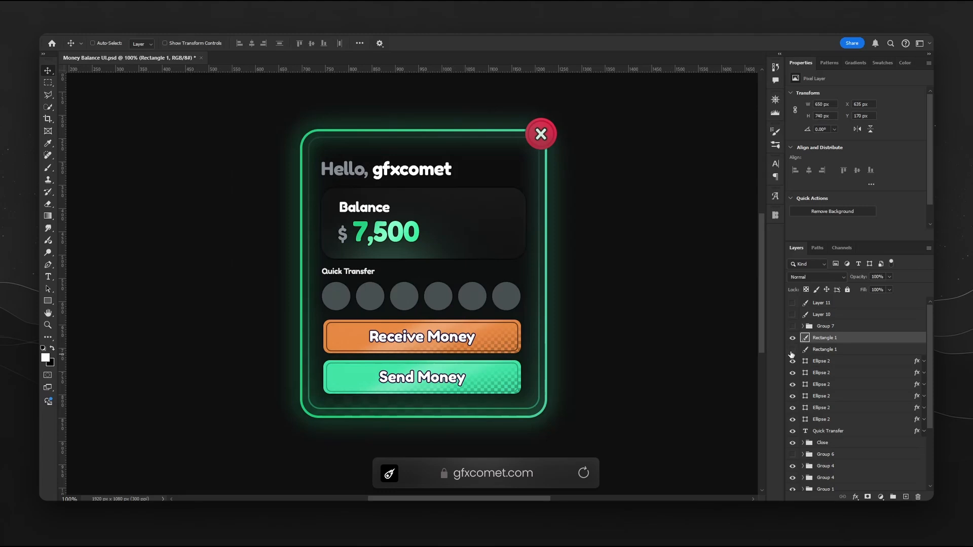
pyautogui.hotkey('ctrl', 'u')
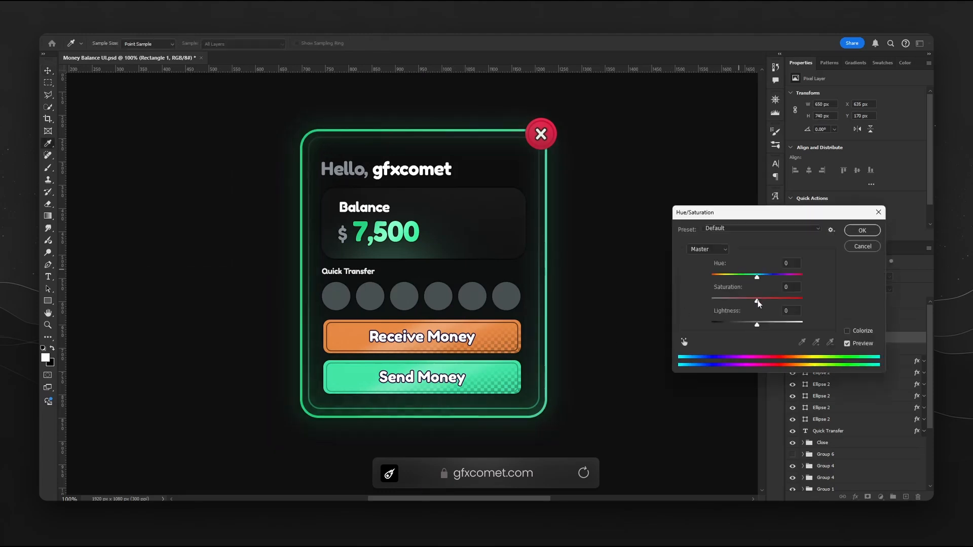
pyautogui.moveTo(757, 300); pyautogui.dragTo(666, 306)
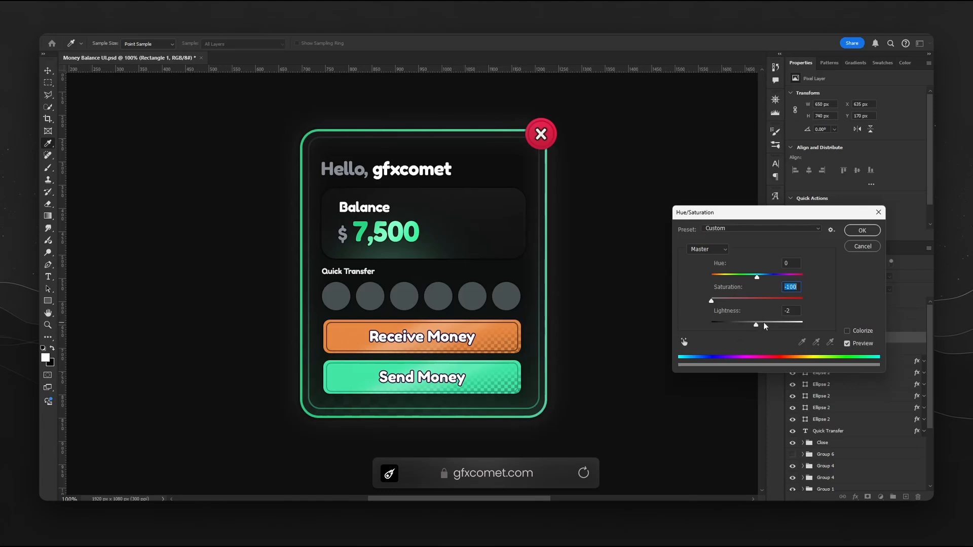
pyautogui.moveTo(759, 327); pyautogui.dragTo(824, 325)
pyautogui.click(862, 230)
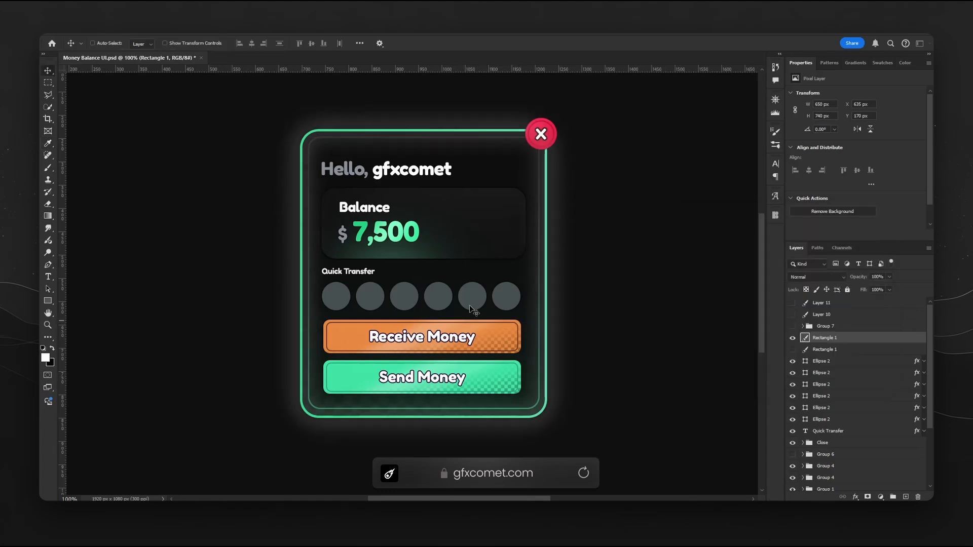
# Move the white glow copy aside from the card and undo the move.
pyautogui.press('v')
pyautogui.moveTo(538, 297); pyautogui.dragTo(400, 296)
pyautogui.hotkey('ctrl', 'z')
# Quick-export the white Rectangle 1 glow layer as a PNG named ring_glow.
pyautogui.hotkey('ctrl', '-')
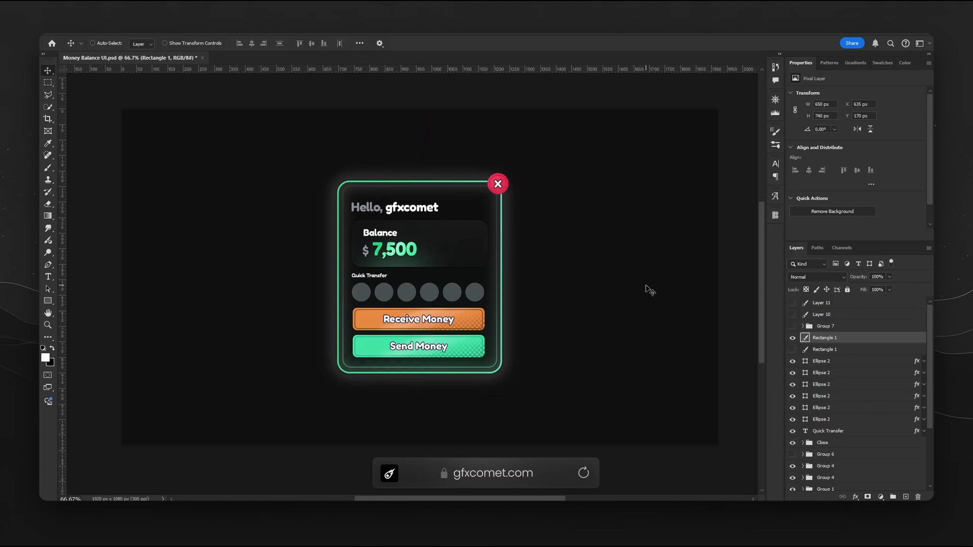
pyautogui.rightClick(847, 338)
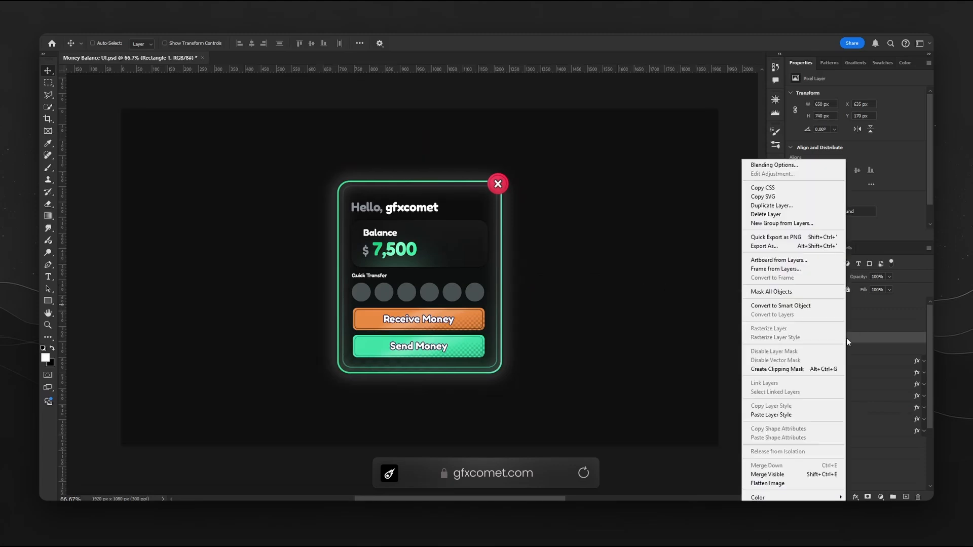
pyautogui.click(776, 239)
pyautogui.click(58, 28)
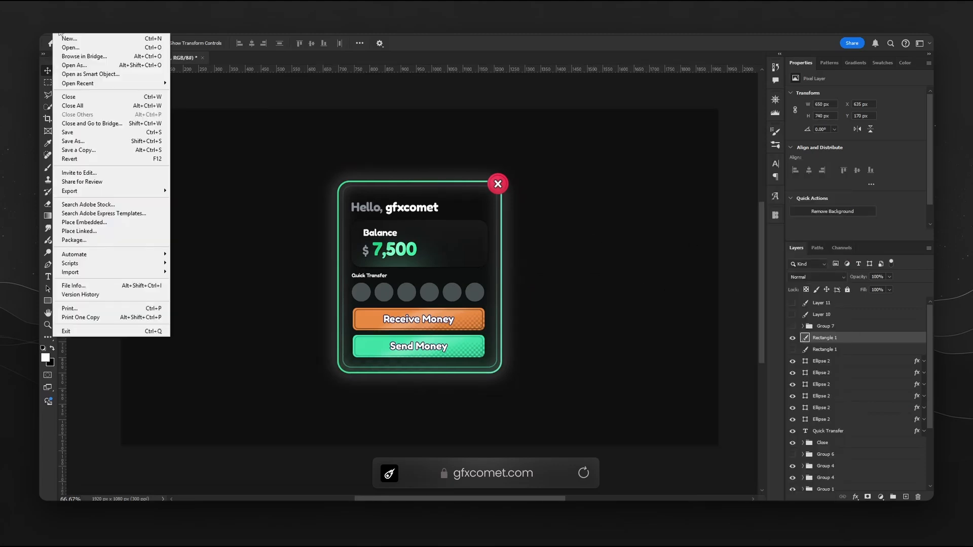
pyautogui.click(182, 157)
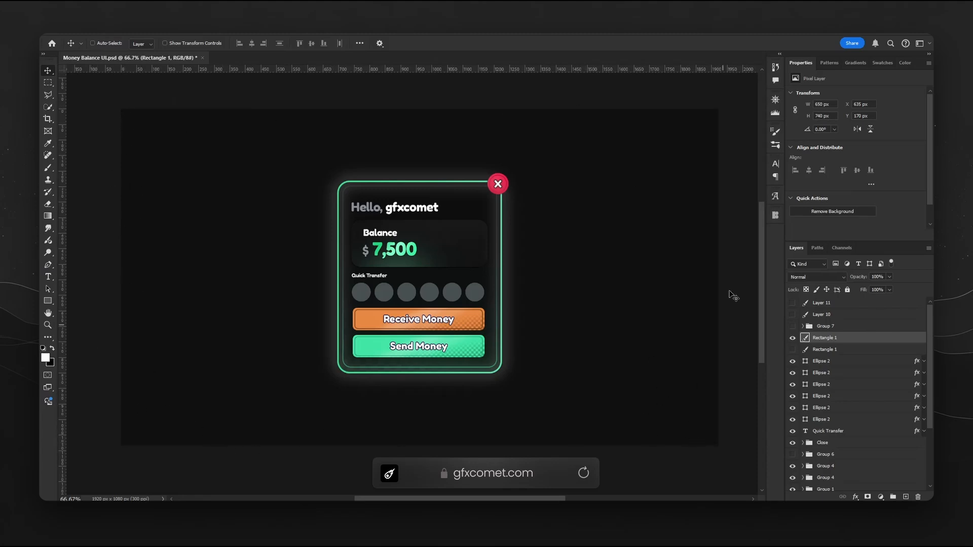
pyautogui.rightClick(846, 337)
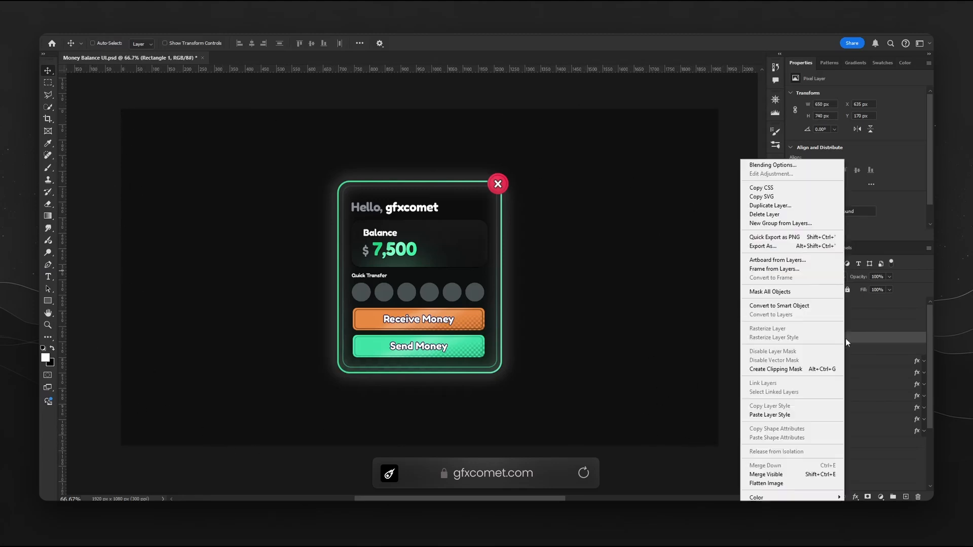
pyautogui.click(798, 239)
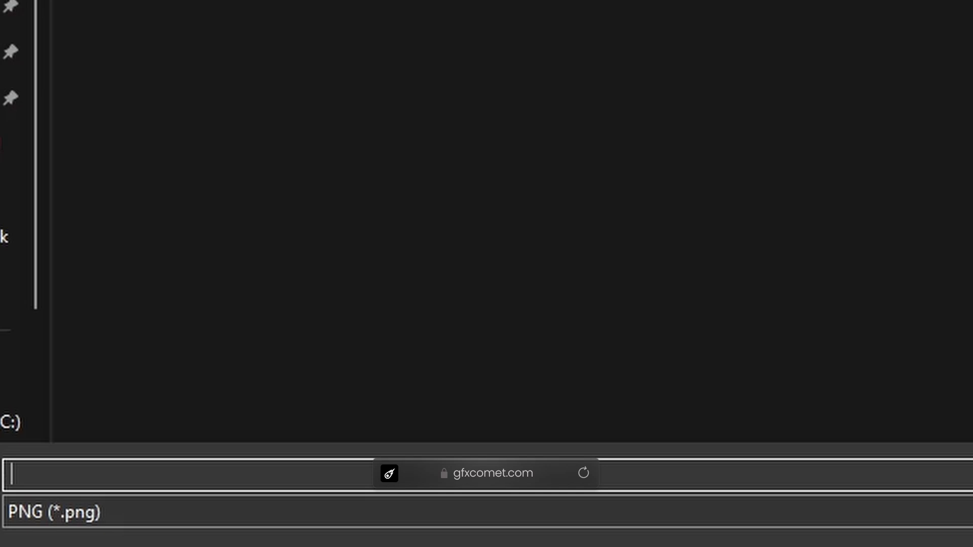
pyautogui.write('ring_glow')
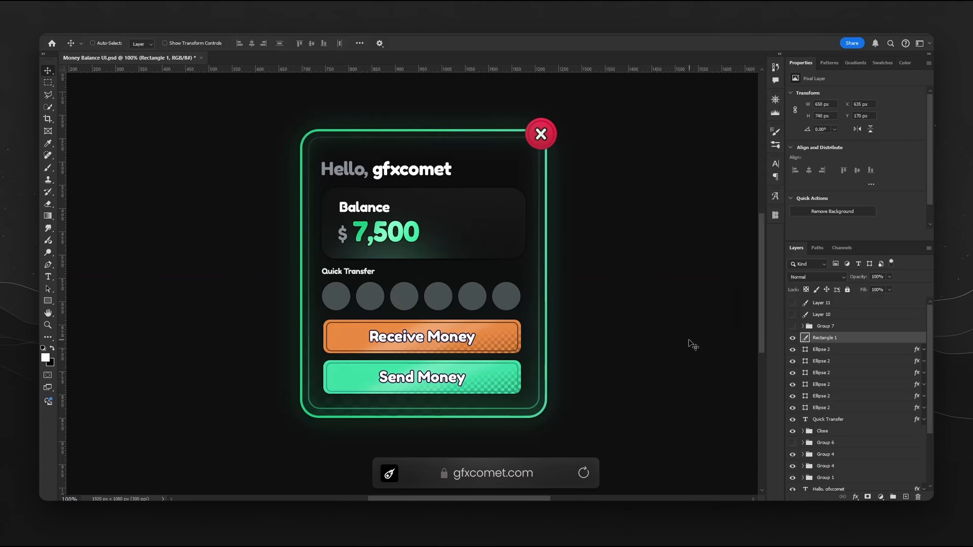
# Duplicate the balance box's green glow, Layer 15, and place the unclipped copy above Layer 14.
pyautogui.keyDown('ctrl'); pyautogui.click(382, 251); pyautogui.keyUp('ctrl')
pyautogui.scroll(-3, 836, 475)
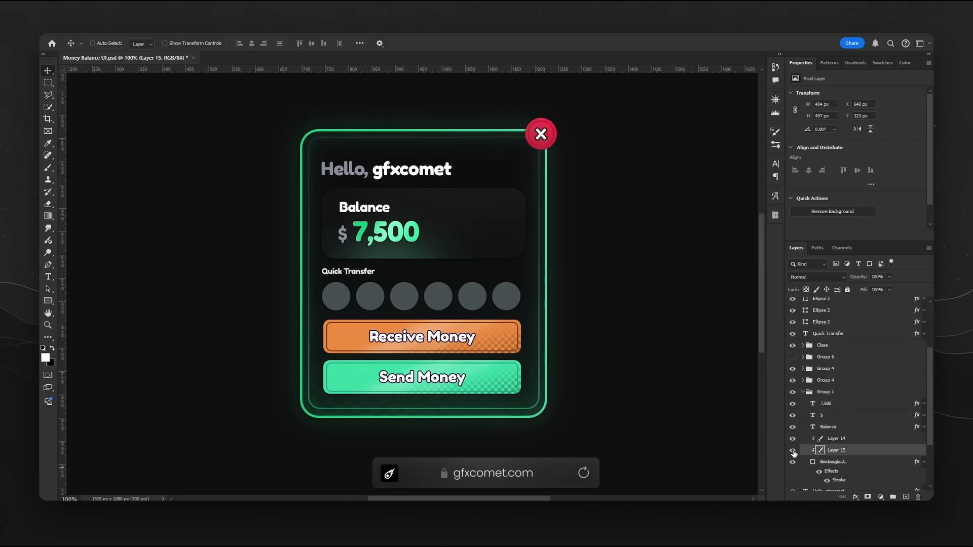
pyautogui.moveTo(474, 257); pyautogui.dragTo(491, 281)
pyautogui.hotkey('ctrl', 'z')
pyautogui.click(920, 462)
pyautogui.moveTo(834, 450); pyautogui.dragTo(834, 432)
pyautogui.moveTo(454, 274)
pyautogui.mouseDown()
pyautogui.moveTo(342, 273)
pyautogui.moveTo(450, 274)
pyautogui.mouseUp()
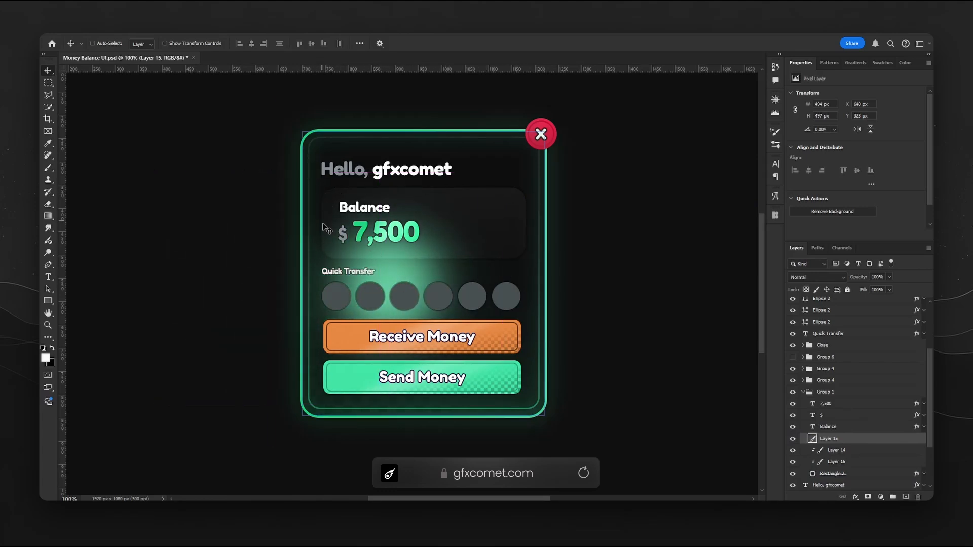
pyautogui.keyDown('ctrl'); pyautogui.click(520, 218); pyautogui.keyUp('ctrl')
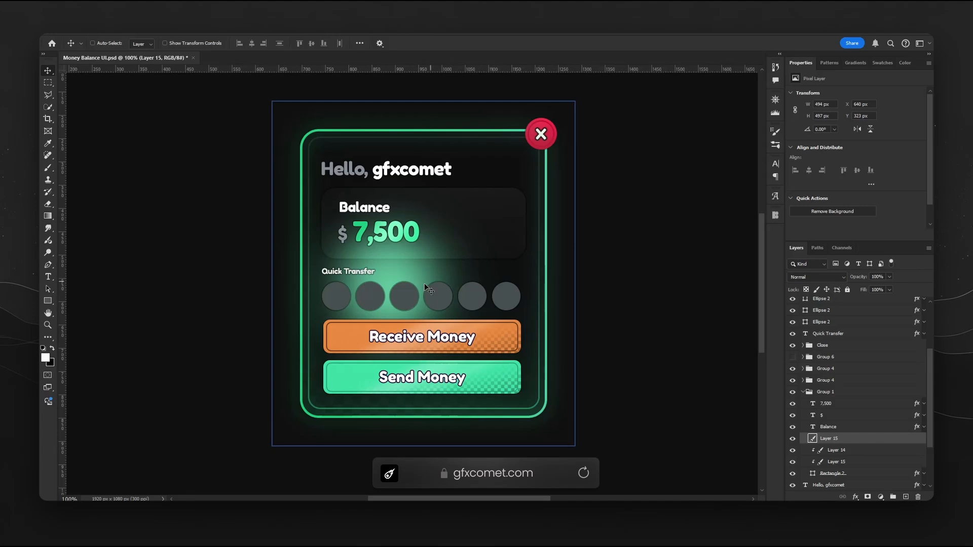
# Delete the parts of the Layer 15 copy outside the balance box using the inverted Rectangle 2 outline as selection, and deselect.
pyautogui.scroll(-2, 859, 424)
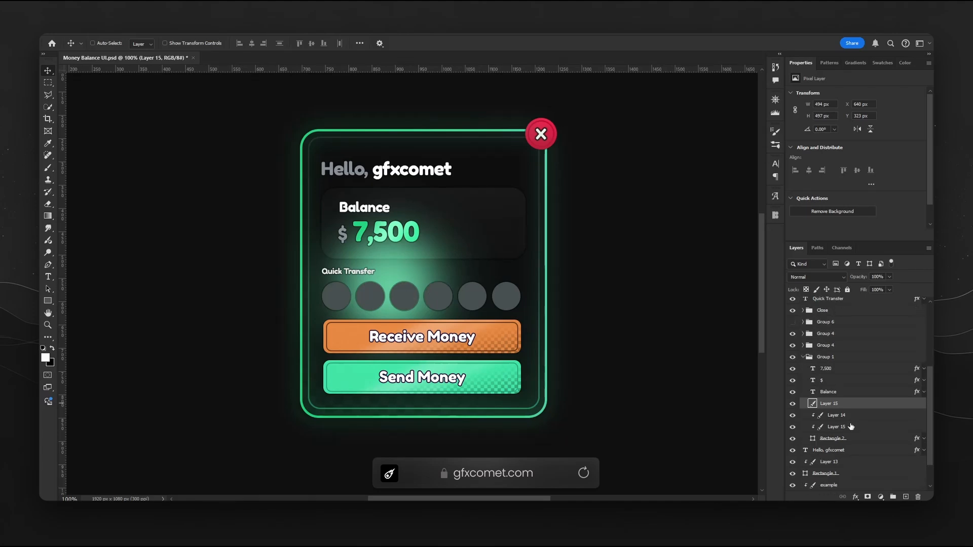
pyautogui.keyDown('ctrl'); pyautogui.click(813, 439); pyautogui.keyUp('ctrl')
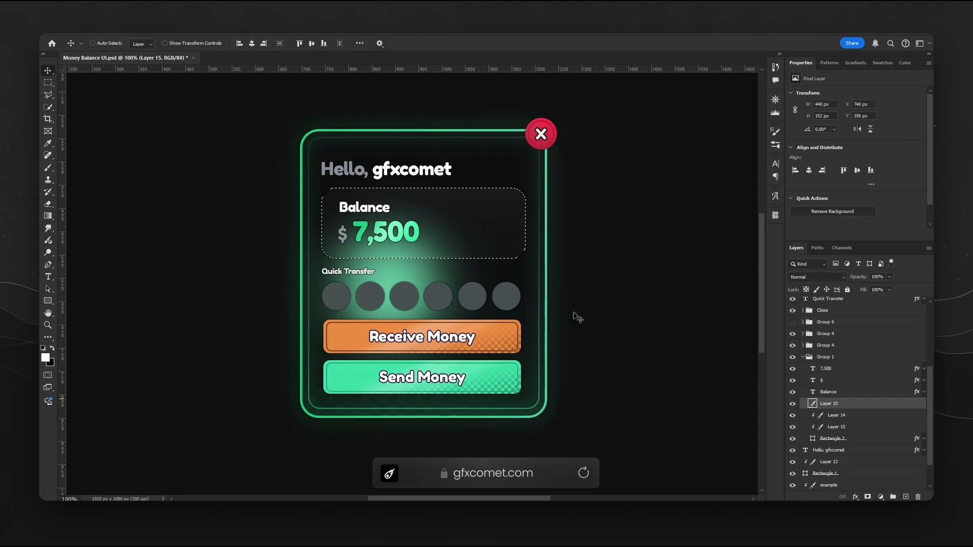
pyautogui.click(49, 84)
pyautogui.rightClick(48, 83)
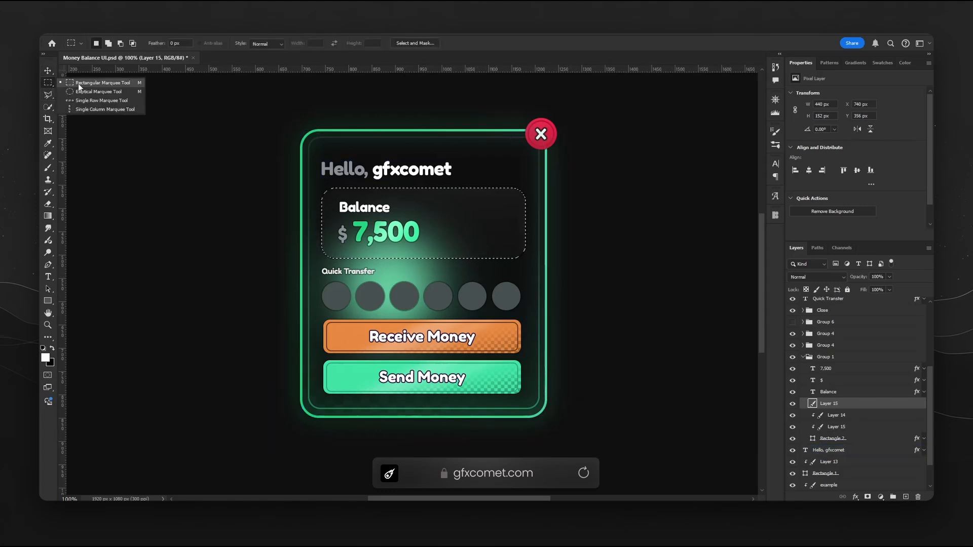
pyautogui.click(78, 83)
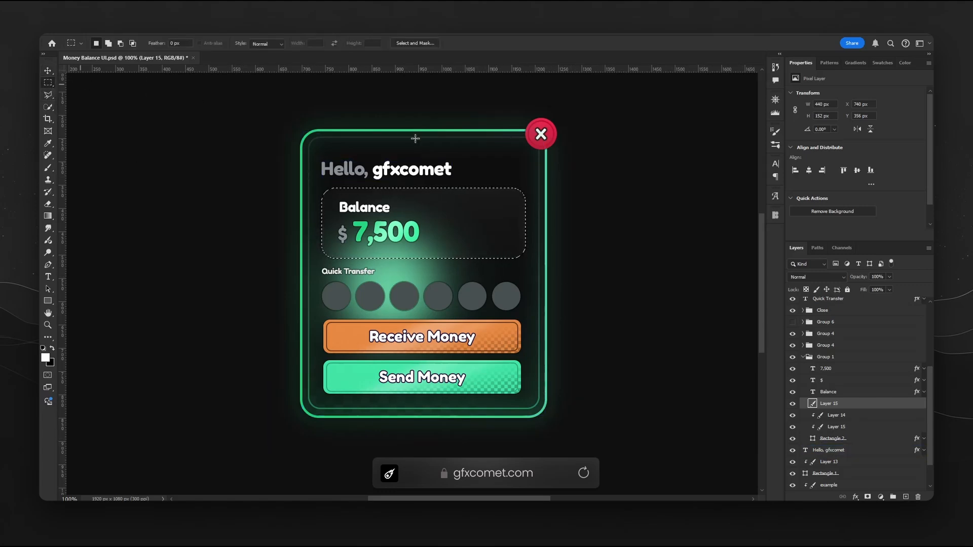
pyautogui.rightClick(467, 213)
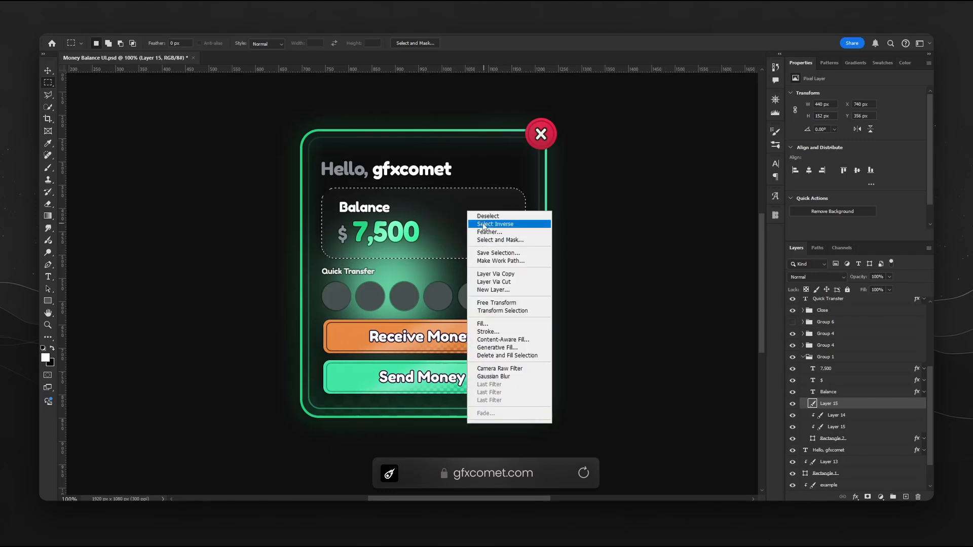
pyautogui.click(491, 225)
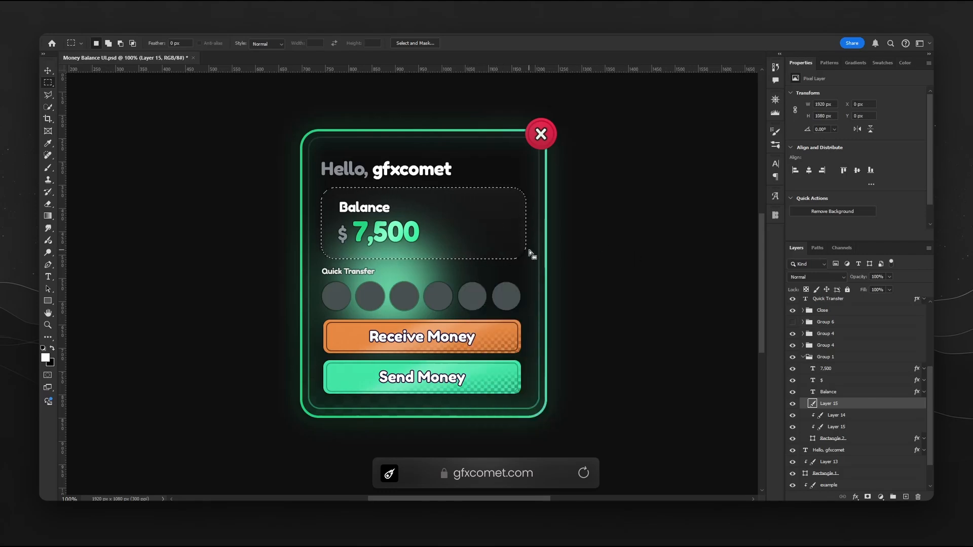
pyautogui.press('Delete')
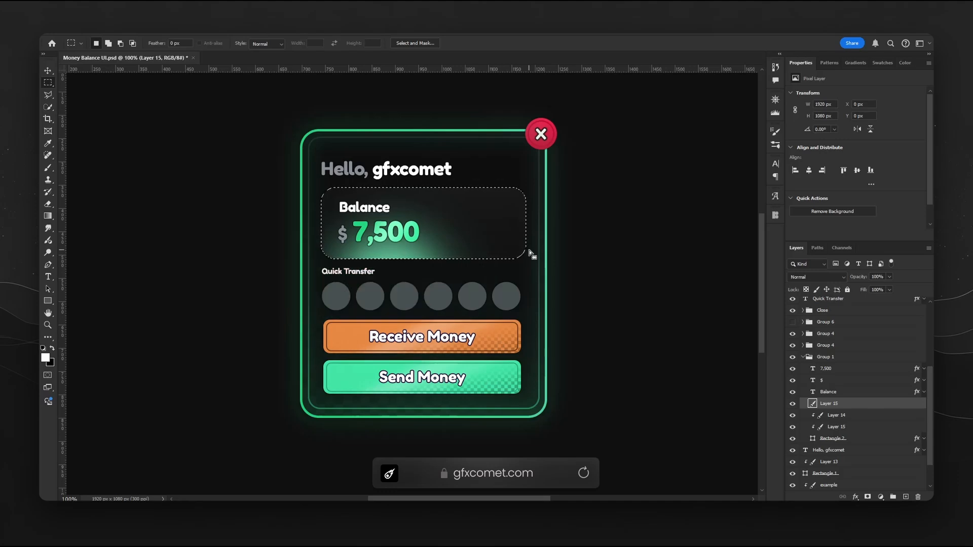
pyautogui.hotkey('ctrl', 'd')
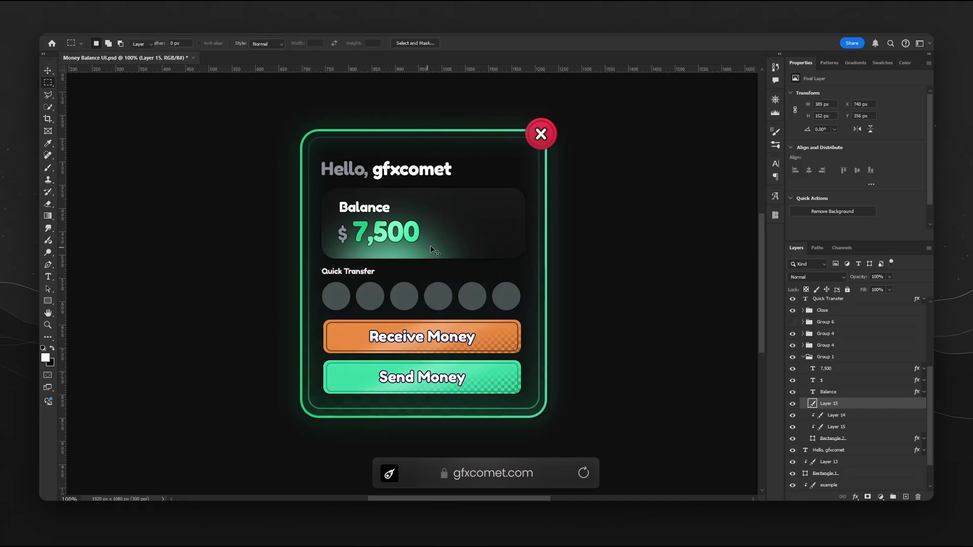
# Turn the trimmed balance glow copy white with Hue/Saturation, setting saturation to -100 and lightness to +100.
pyautogui.press('v')
pyautogui.moveTo(437, 238); pyautogui.dragTo(452, 250)
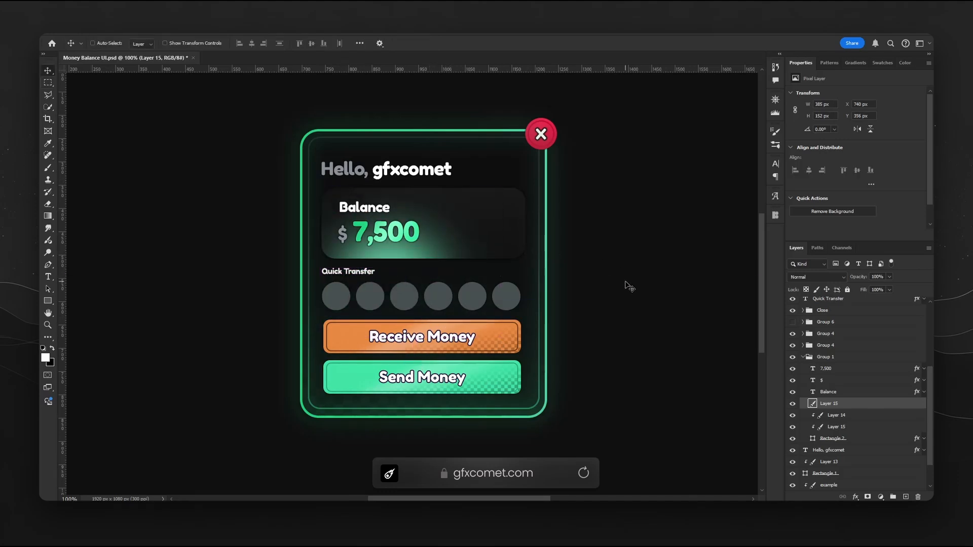
pyautogui.hotkey('ctrl', 'u')
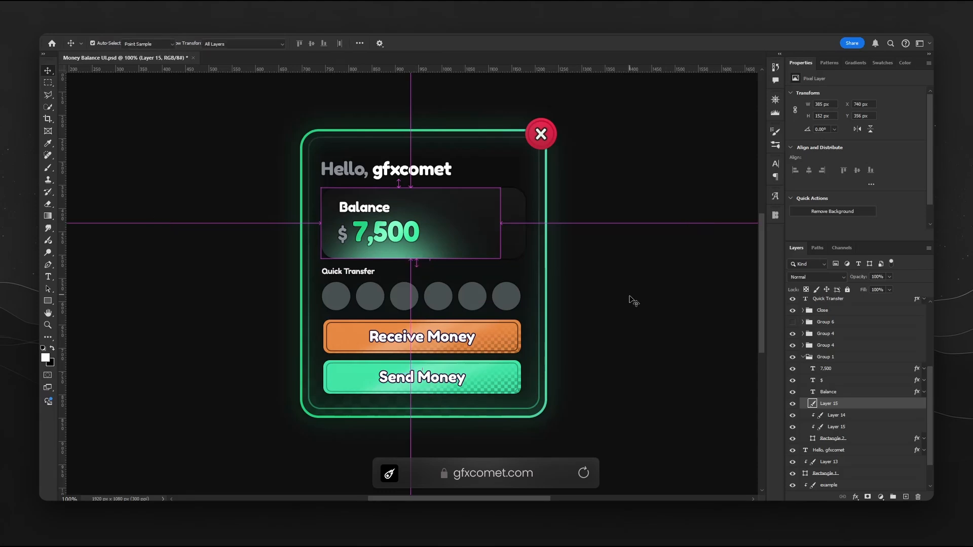
pyautogui.moveTo(751, 304); pyautogui.dragTo(684, 306)
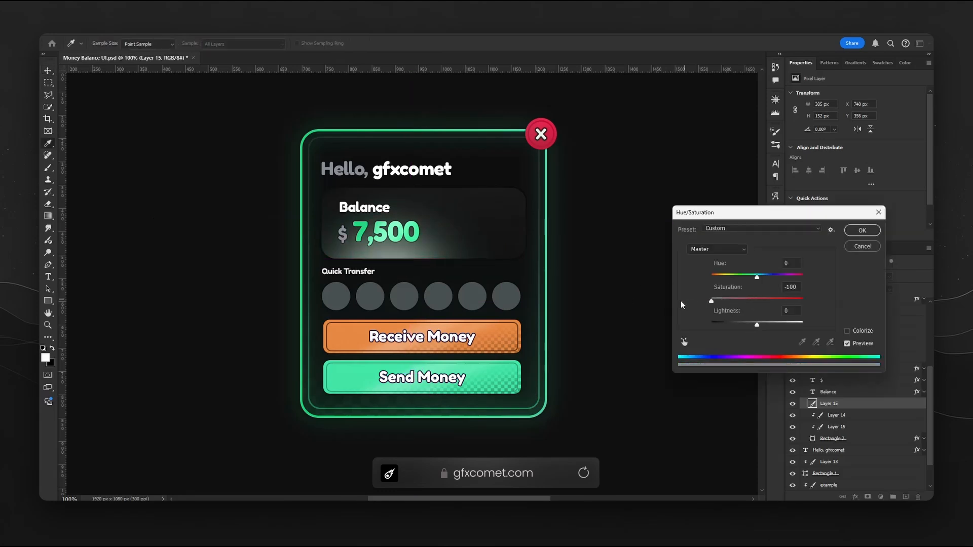
pyautogui.moveTo(759, 325); pyautogui.dragTo(832, 328)
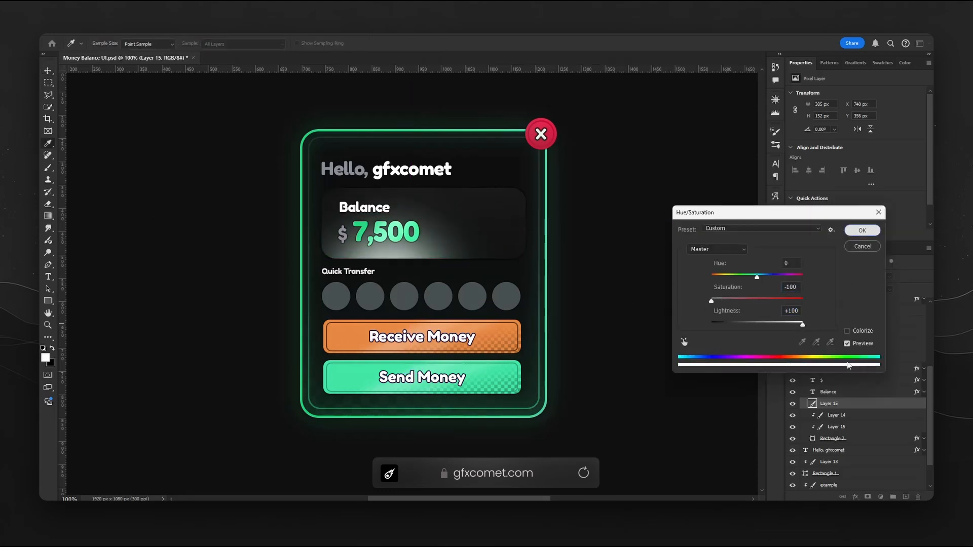
pyautogui.click(862, 230)
pyautogui.rightClick(832, 404)
pyautogui.click(855, 116)
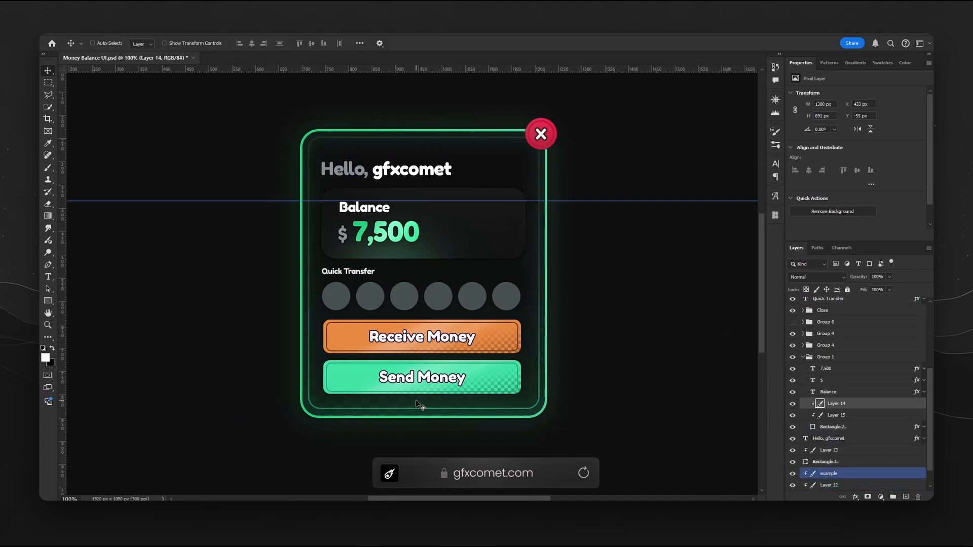
# Duplicate the example checker pattern layer and place the copy unclipped above the original.
pyautogui.click(856, 469)
pyautogui.scroll(-1, 856, 465)
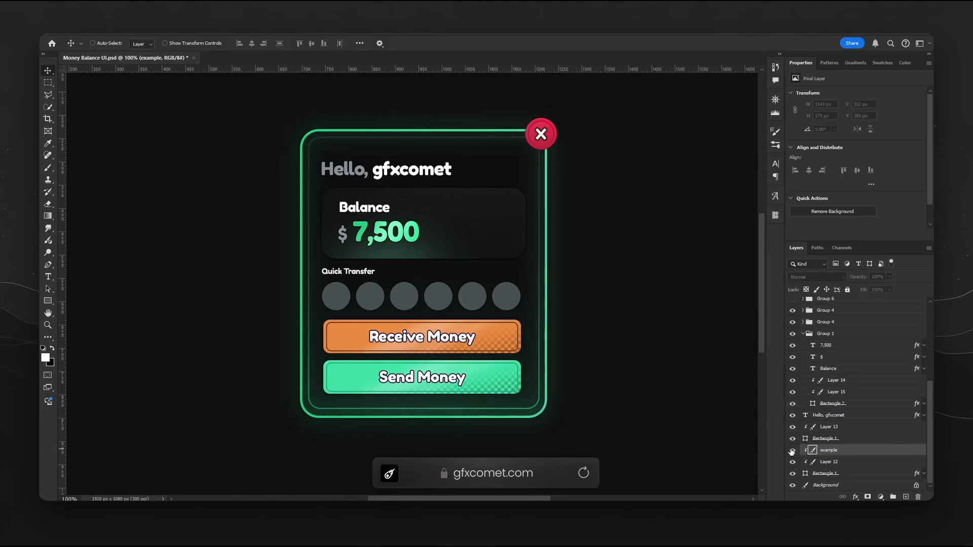
pyautogui.moveTo(842, 451); pyautogui.dragTo(848, 449)
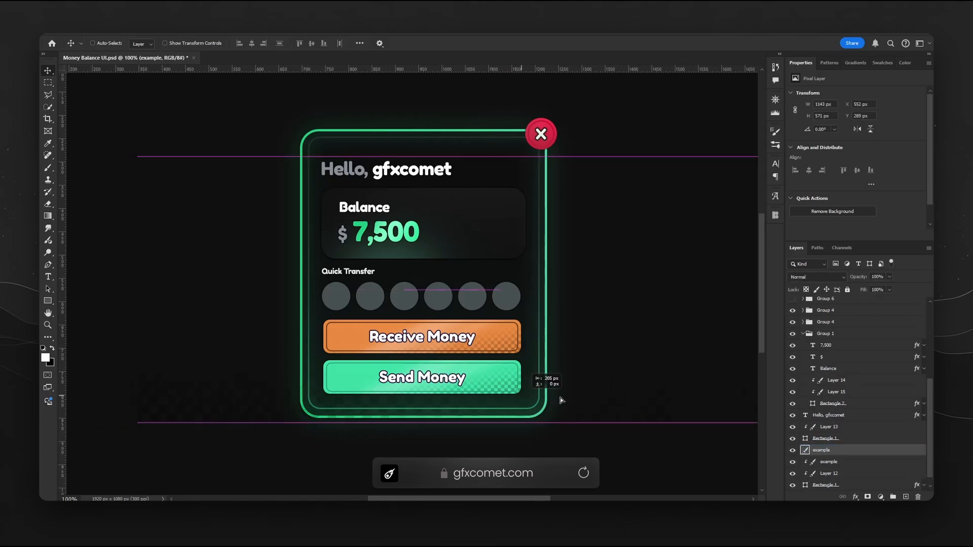
# Delete the parts of the example copy outside the card using the inverted outline of the base Rectangle 1, and deselect.
pyautogui.keyDown('ctrl'); pyautogui.click(806, 477); pyautogui.keyUp('ctrl')
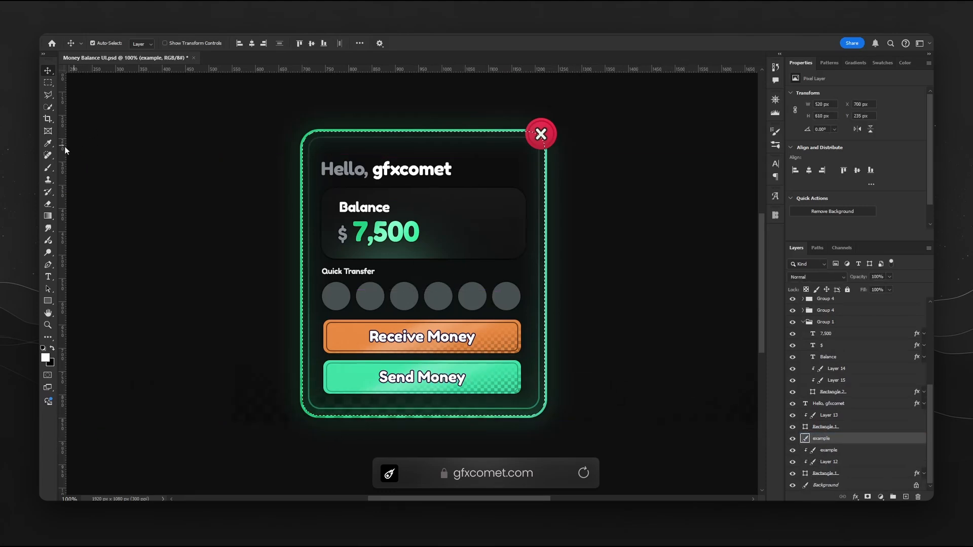
pyautogui.press('m')
pyautogui.rightClick(352, 158)
pyautogui.click(397, 173)
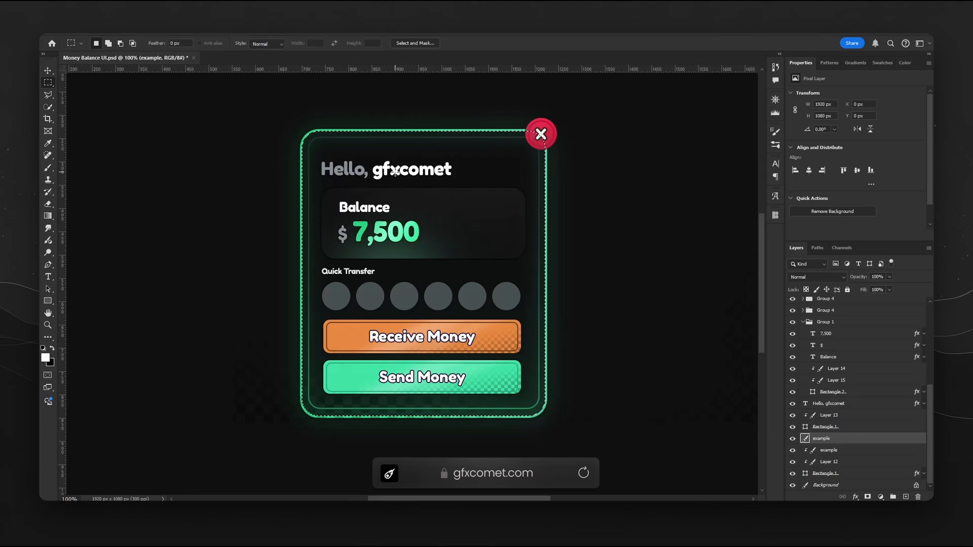
pyautogui.press('Delete')
pyautogui.hotkey('ctrl', 'd')
# Adjust the example pattern copy's Hue/Saturation to saturation -100 and lightness +100.
pyautogui.press('v')
pyautogui.hotkey('ctrl', 'u')
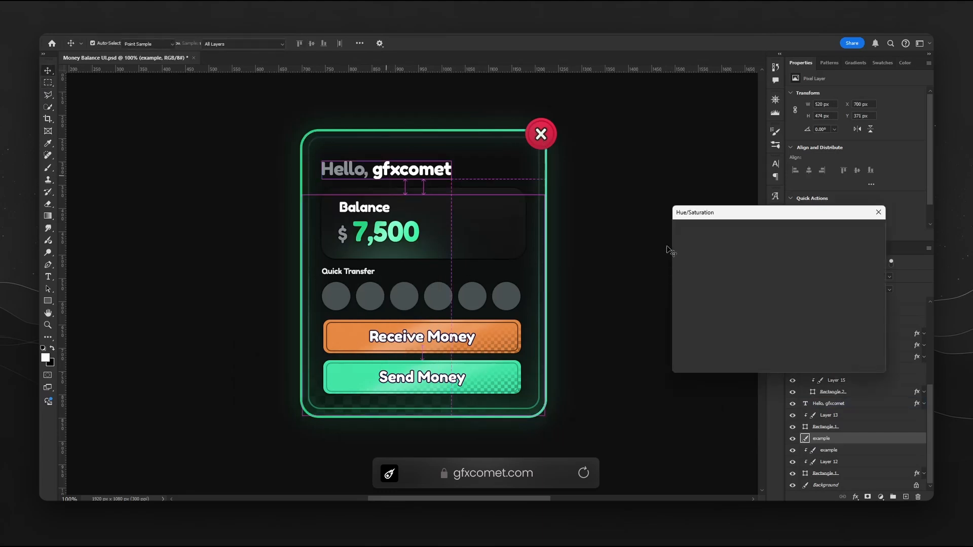
pyautogui.moveTo(757, 301); pyautogui.dragTo(705, 302)
pyautogui.moveTo(757, 325); pyautogui.dragTo(843, 323)
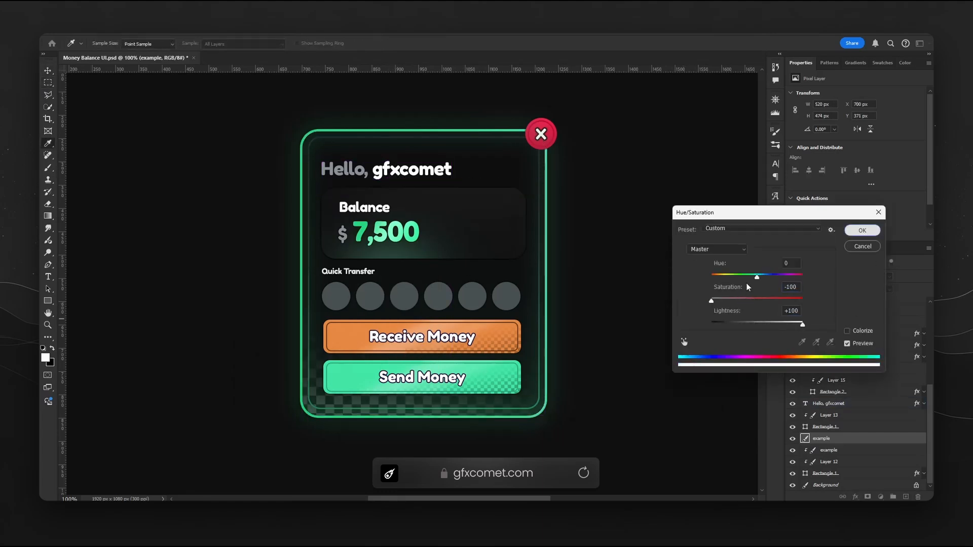
# Apply a Hue/Saturation adjustment with saturation -100 and lightness +100 to the unclipped example texture layer.
pyautogui.click(862, 230)
pyautogui.moveTo(490, 375); pyautogui.dragTo(374, 376)
pyautogui.hotkey('ctrl', 'alt', 'g')
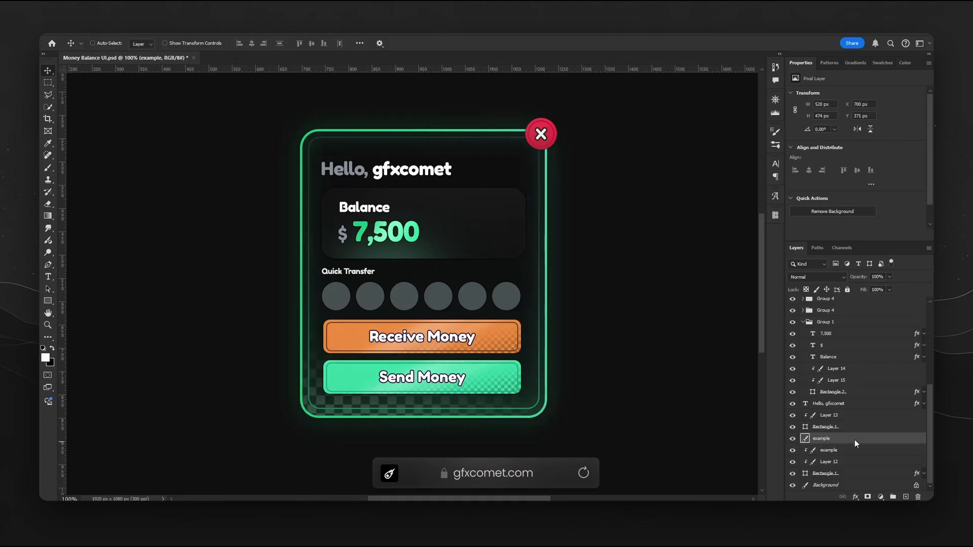
pyautogui.rightClick(854, 440)
pyautogui.click(857, 332)
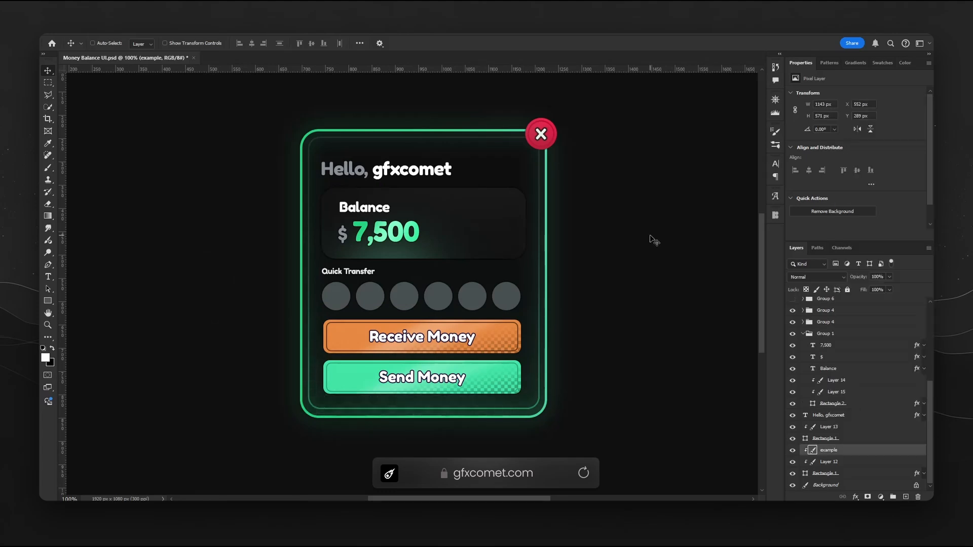
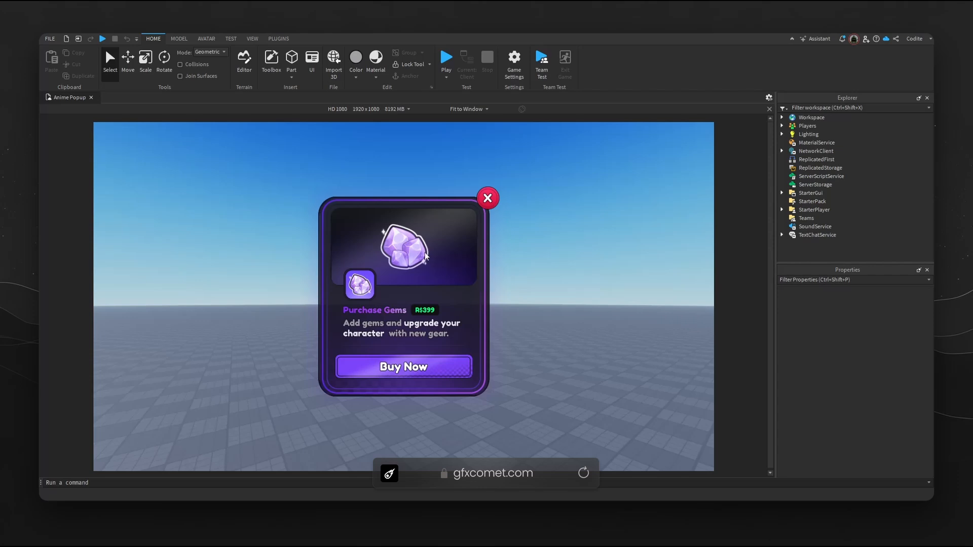
# In Roblox Studio, expand StarterGui and disable the Anime Popup ScreenGui.
pyautogui.click(831, 193)
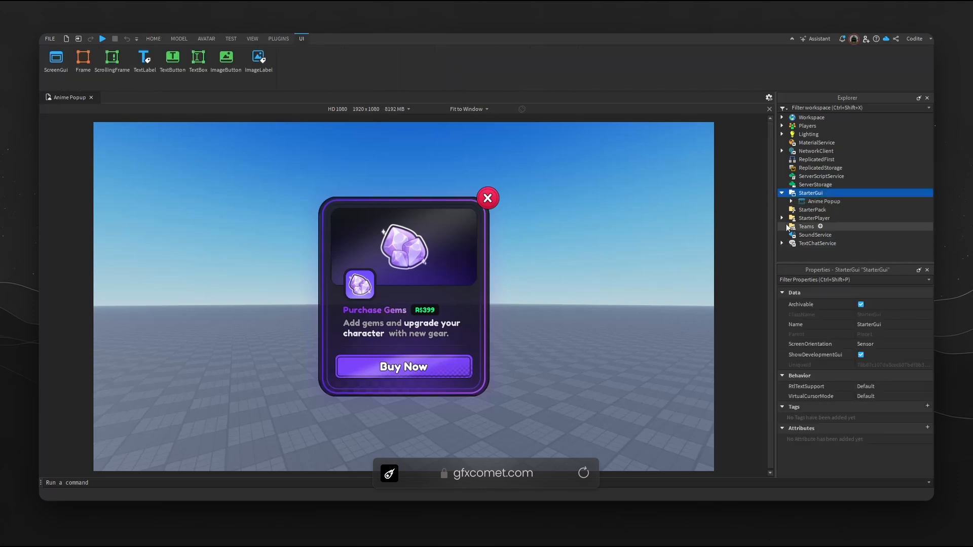
pyautogui.hotkey('ctrl', 'v')
pyautogui.click(861, 409)
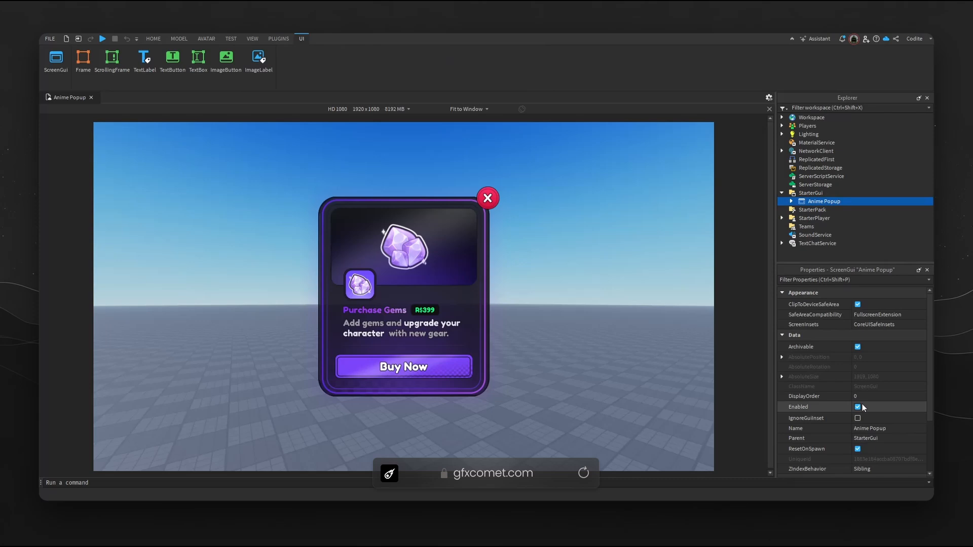
# Insert a new ScreenGui into StarterGui.
pyautogui.click(824, 195)
pyautogui.click(830, 193)
pyautogui.write('screen')
pyautogui.click(822, 218)
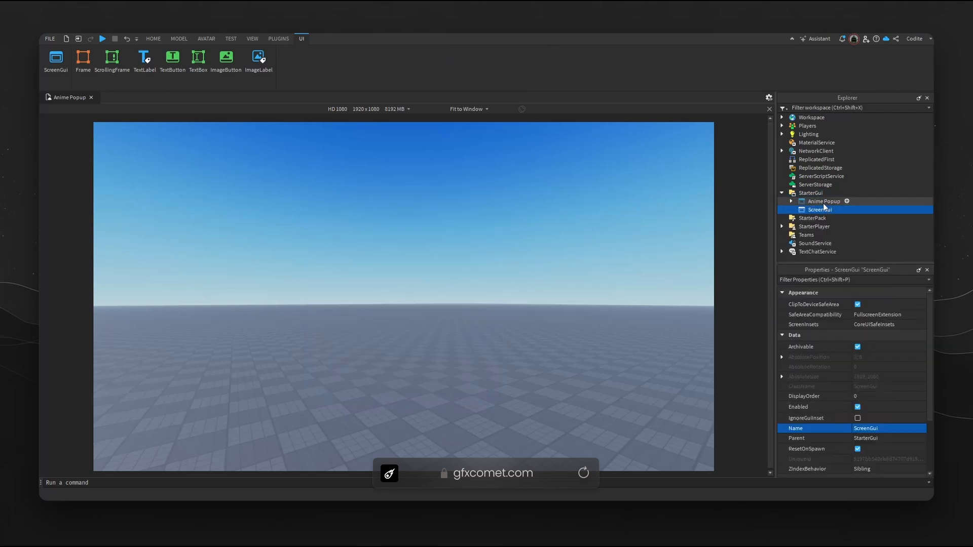
# Insert a Frame into the new ScreenGui and name it Canvas.
pyautogui.click(823, 203)
pyautogui.click(829, 211)
pyautogui.click(839, 209)
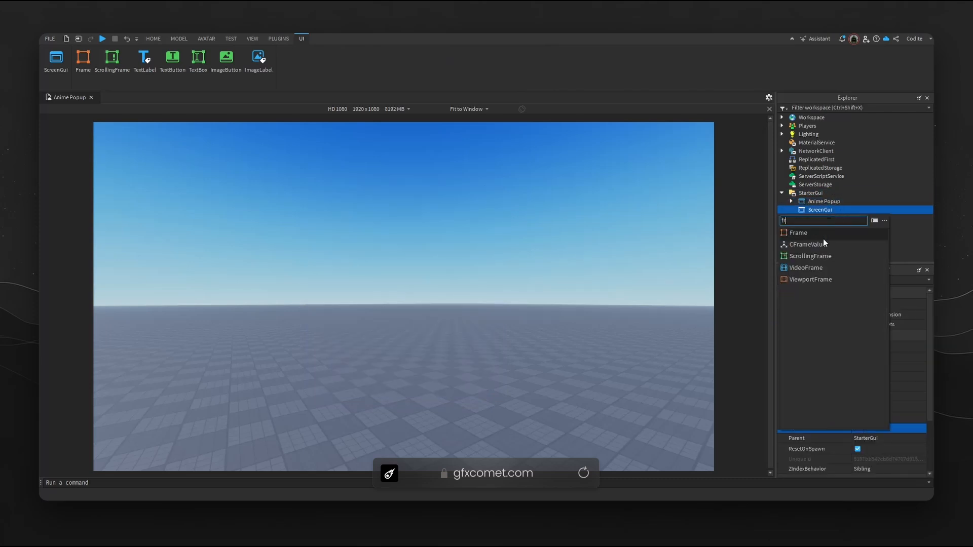
pyautogui.click(823, 237)
pyautogui.write('Canvas')
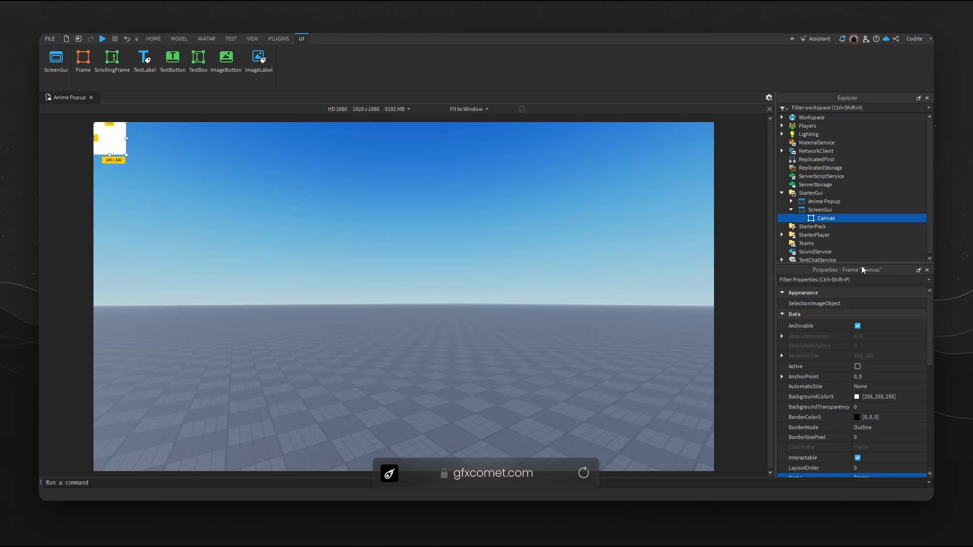
pyautogui.press('Return')
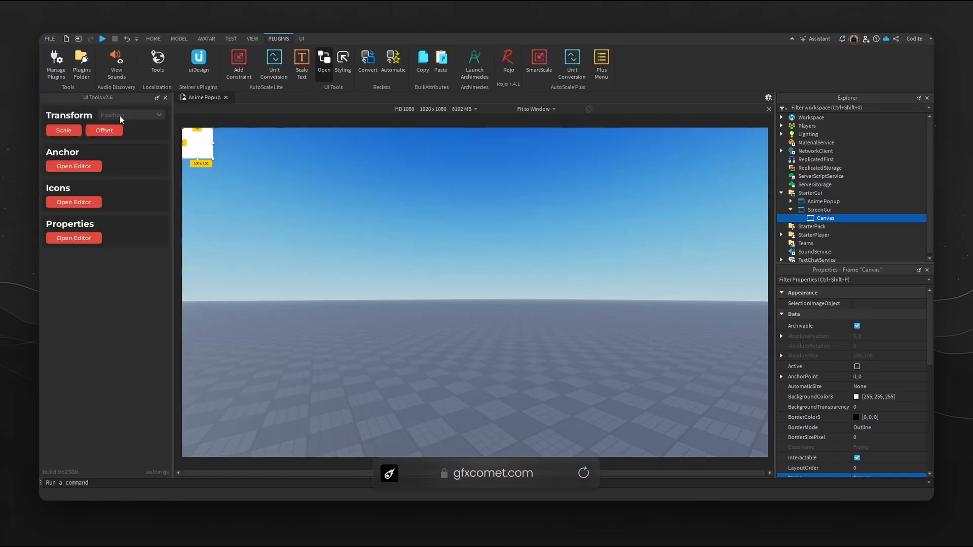
# Open the anchor and properties editors of UI Tools and show the quick actions for the Canvas frame.
pyautogui.click(74, 166)
pyautogui.click(76, 238)
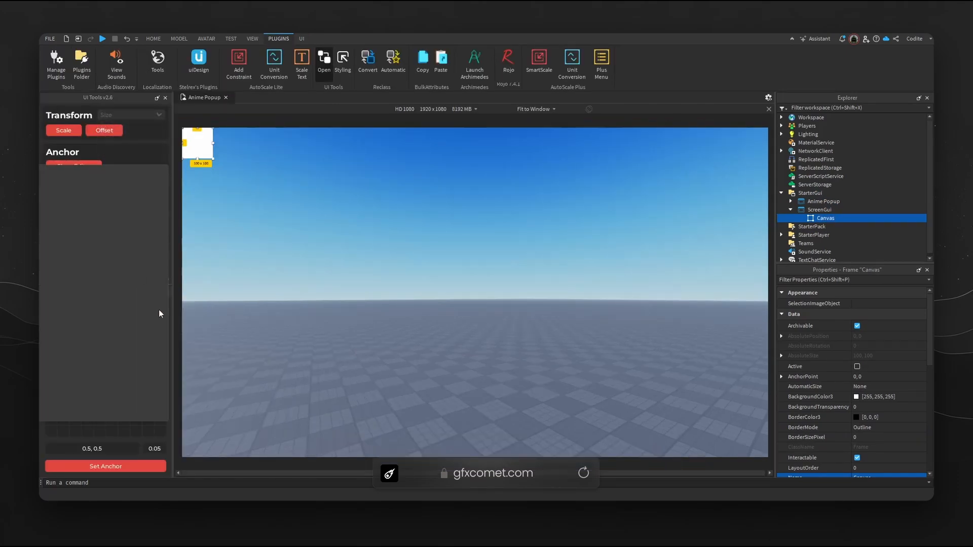
pyautogui.scroll(-2, 107, 345)
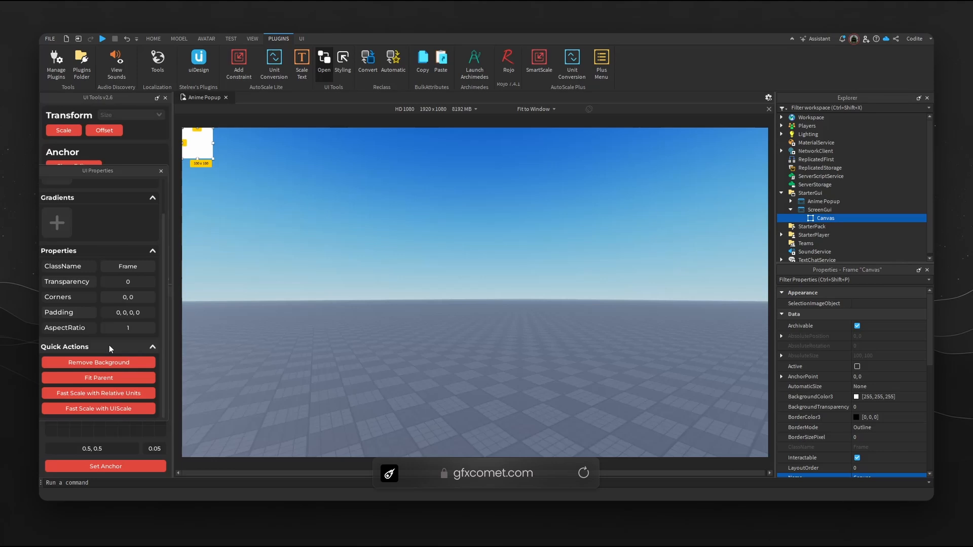
# Fit the Canvas frame to its parent ScreenGui, set its anchor to 0.5, 0.5 and remove its background.
pyautogui.click(815, 211)
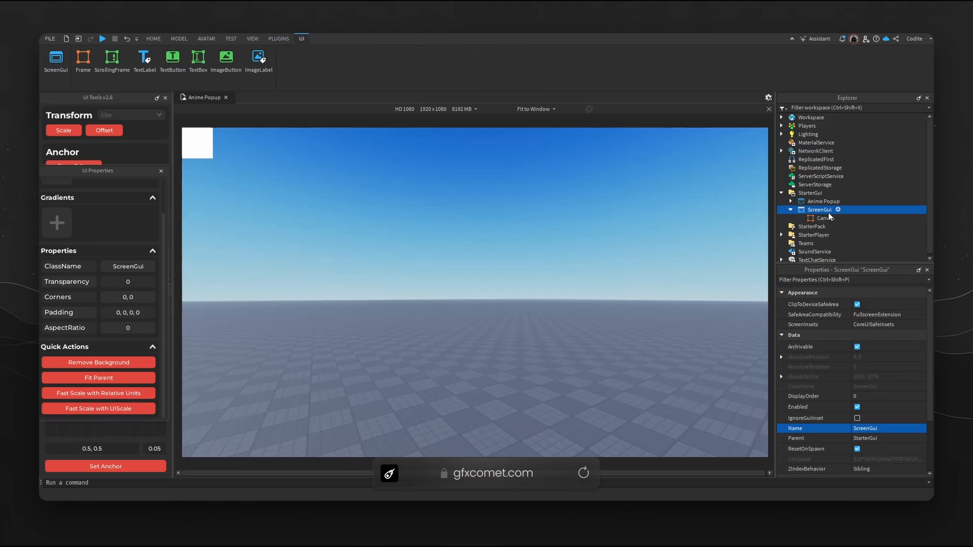
pyautogui.click(827, 218)
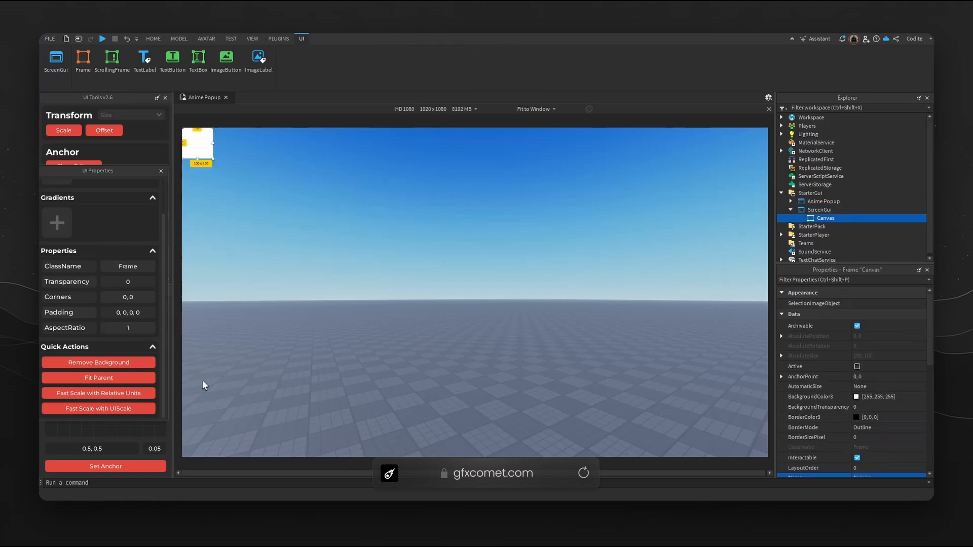
pyautogui.click(147, 378)
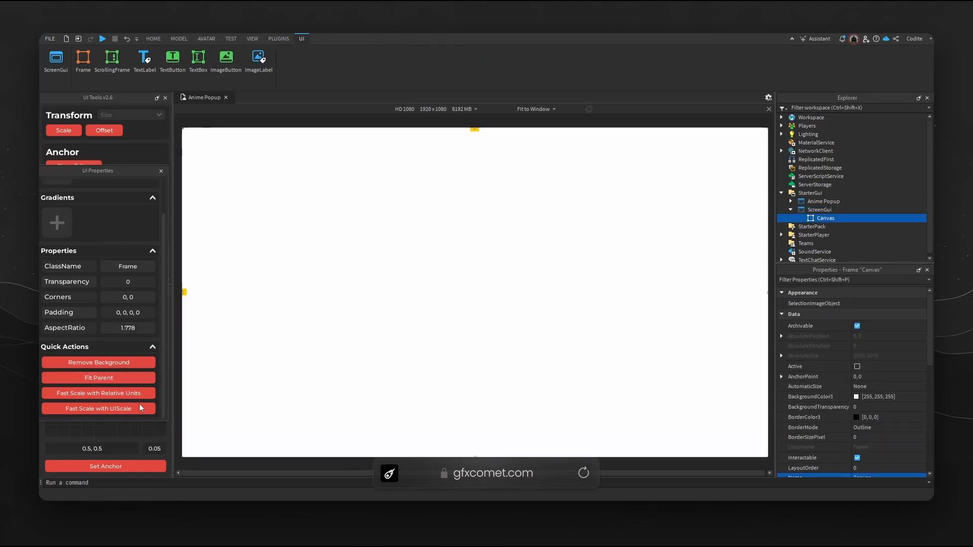
pyautogui.click(133, 467)
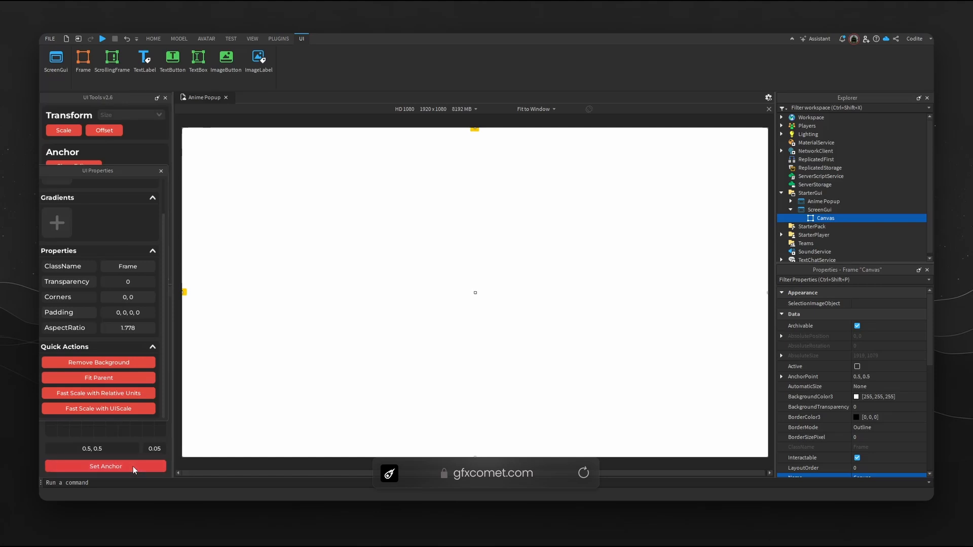
pyautogui.click(141, 361)
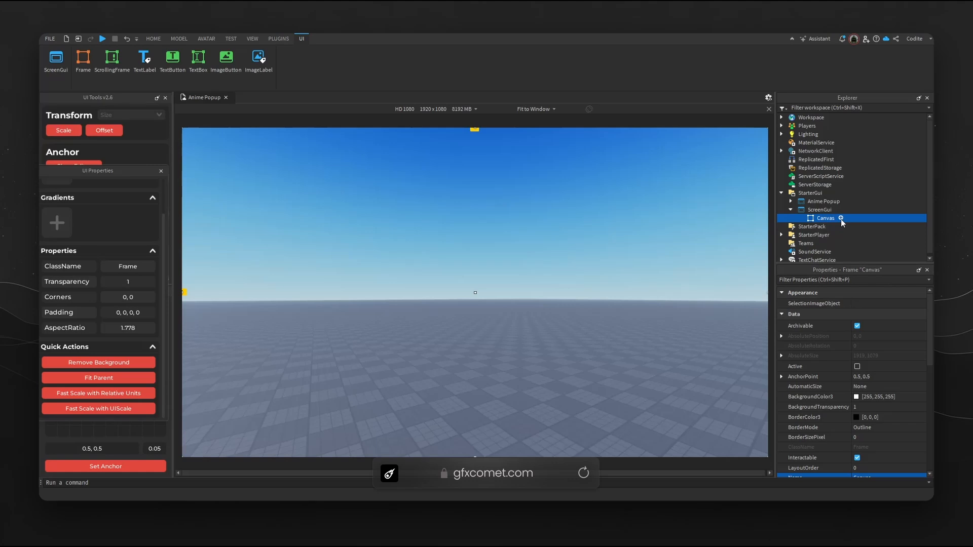
# Enable the Anime Popup ScreenGui and expand its Canvas to select the Main frame for reference.
pyautogui.click(840, 219)
pyautogui.click(821, 201)
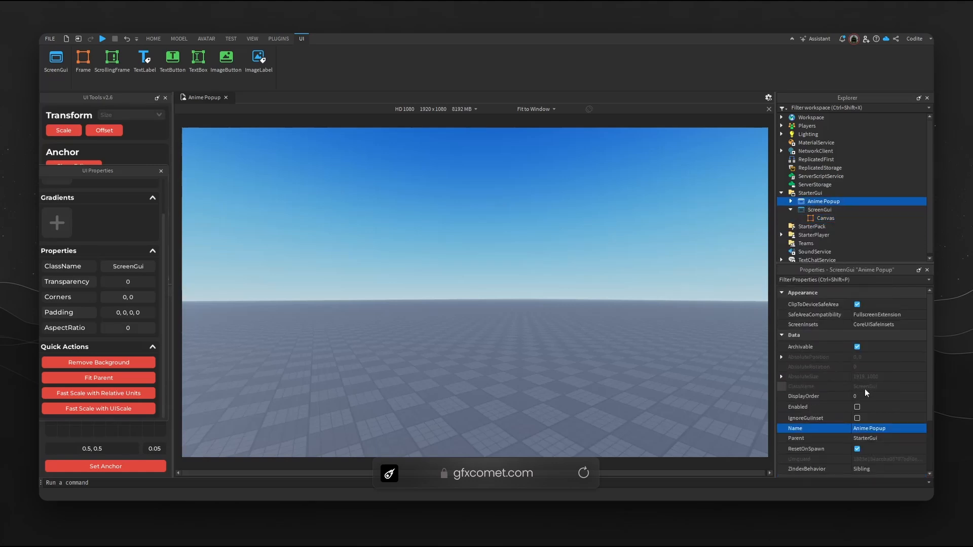
pyautogui.click(857, 407)
pyautogui.click(791, 202)
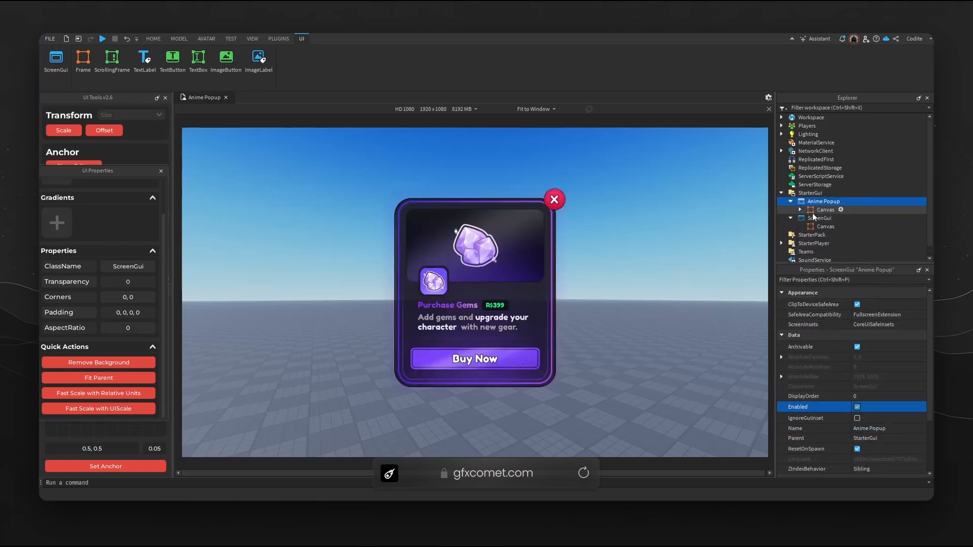
pyautogui.click(814, 211)
pyautogui.click(801, 210)
pyautogui.click(832, 220)
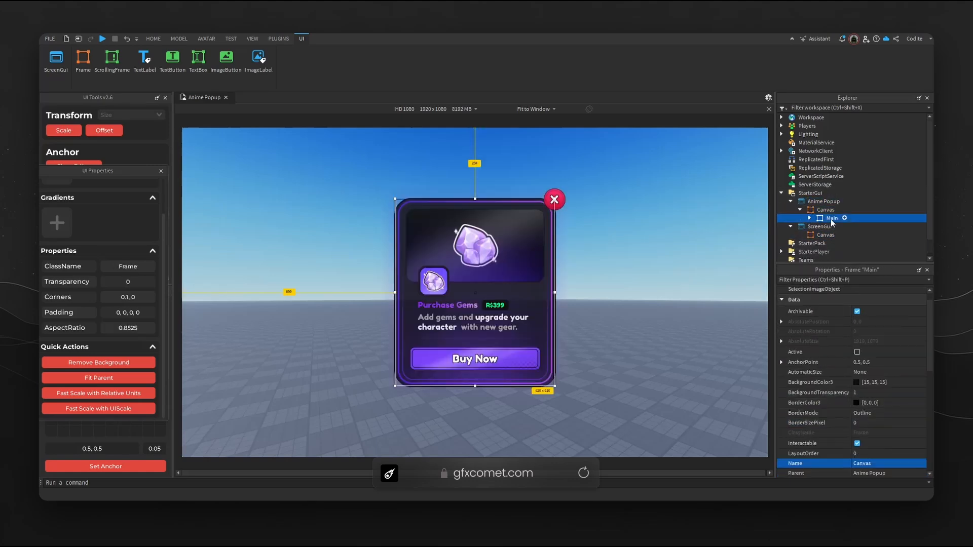
# Toggle the visibility of all Main children from AvatarContainer to the last TextLabel to examine the bare Main frame.
pyautogui.click(809, 218)
pyautogui.scroll(-3, 844, 226)
pyautogui.click(855, 180)
pyautogui.scroll(-3, 852, 183)
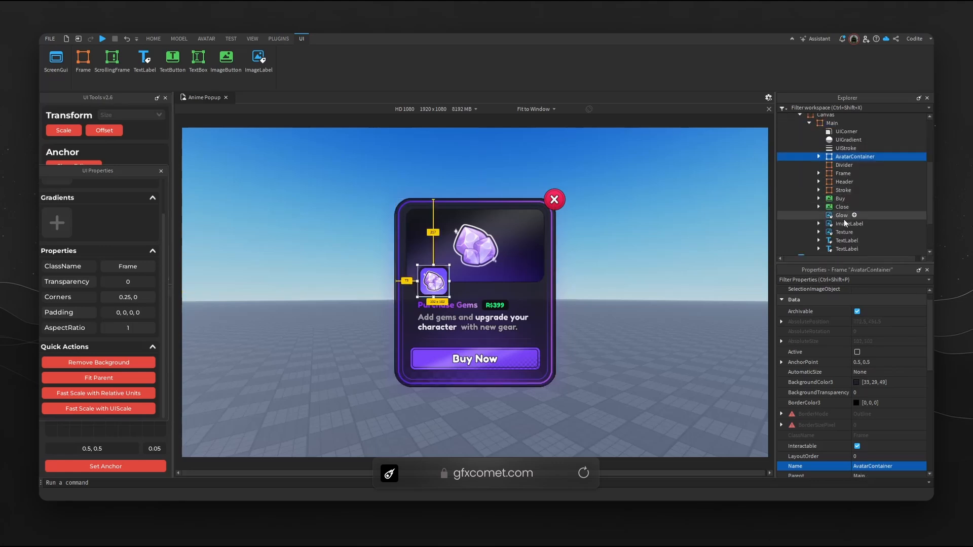
pyautogui.keyDown('shift'); pyautogui.click(847, 201); pyautogui.keyUp('shift')
pyautogui.scroll(-5, 858, 394)
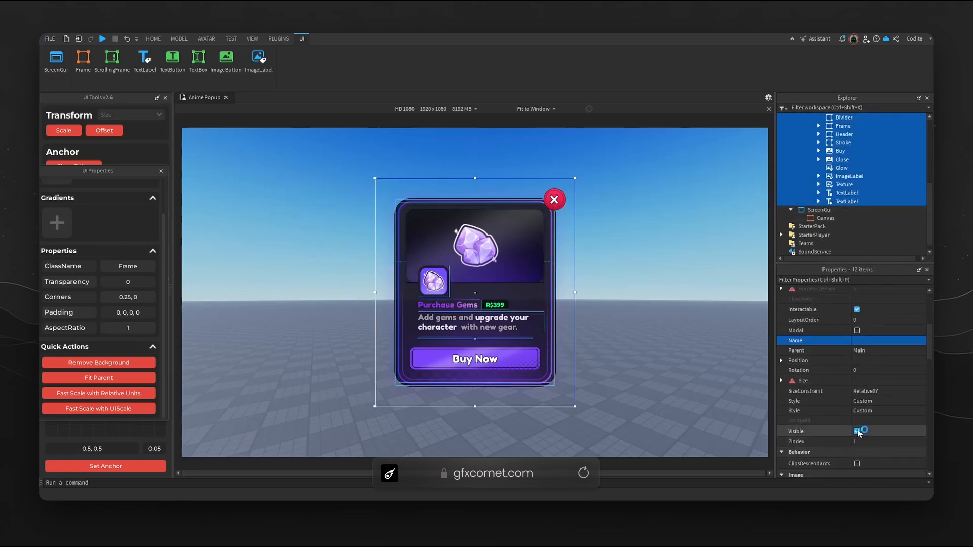
pyautogui.click(858, 432)
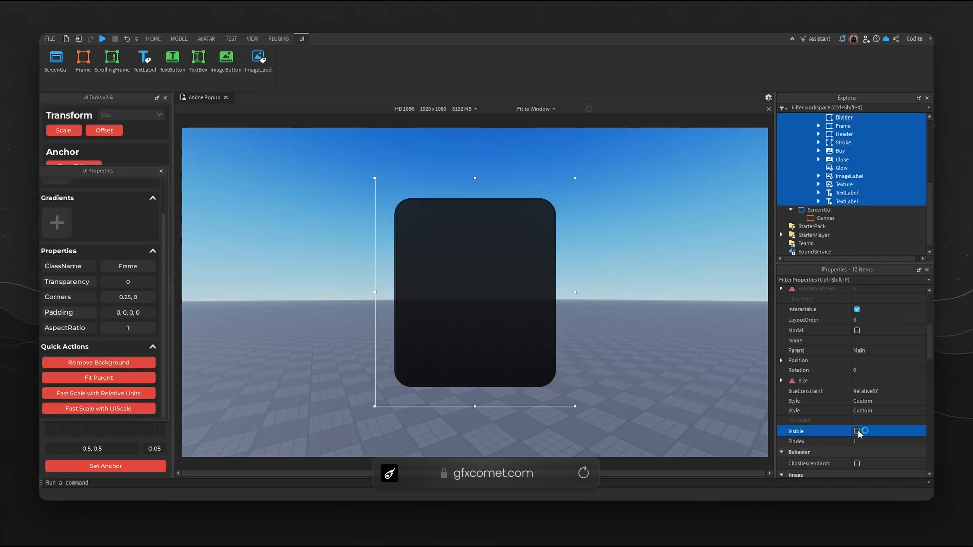
pyautogui.click(858, 432)
pyautogui.click(858, 432)
pyautogui.click(858, 432)
# Collapse the Main frame of the reference popup and disable the Anime Popup ScreenGui.
pyautogui.scroll(4, 844, 213)
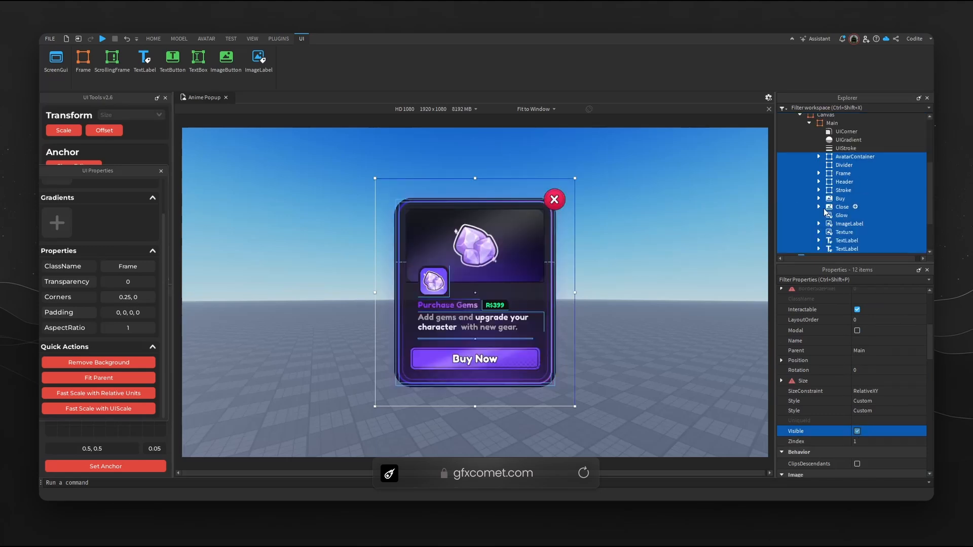
pyautogui.click(832, 171)
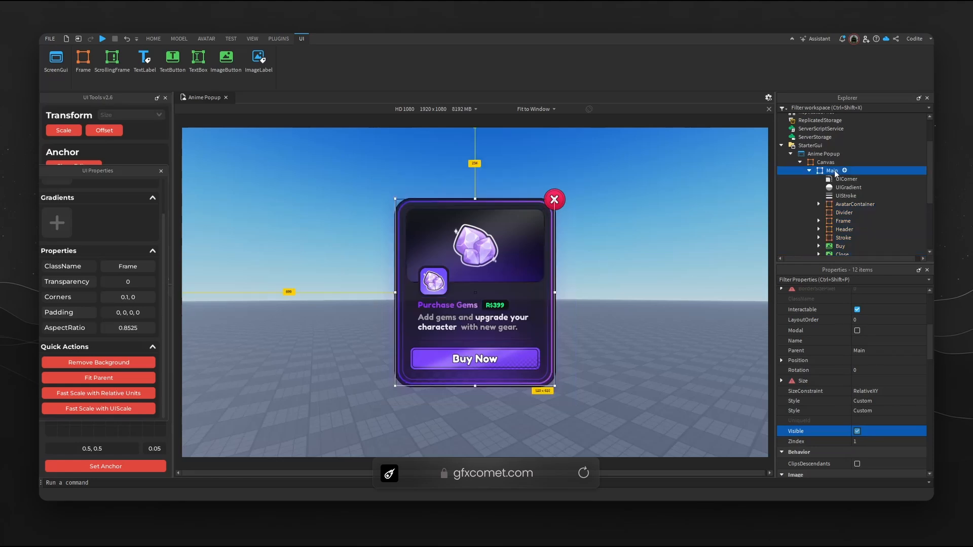
pyautogui.click(809, 171)
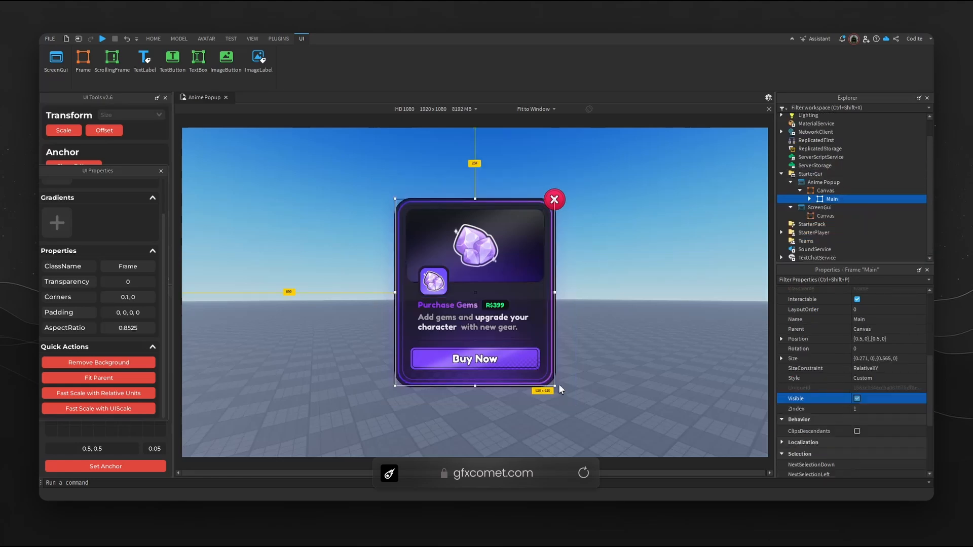
pyautogui.click(824, 182)
pyautogui.click(858, 333)
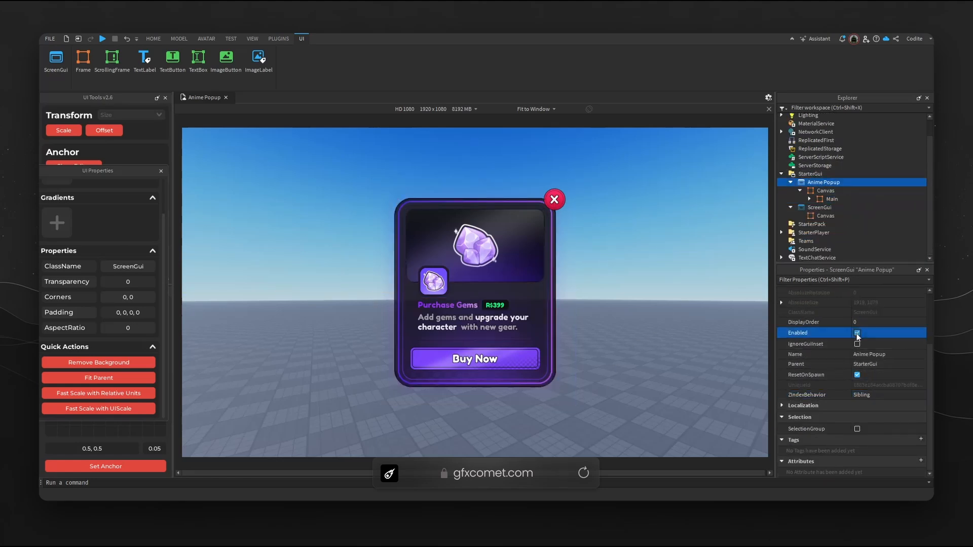
pyautogui.click(858, 333)
# Insert a Frame into the new ScreenGui's Canvas and center it with a 0.5, 0.5 anchor.
pyautogui.click(824, 215)
pyautogui.click(843, 215)
pyautogui.write('fra')
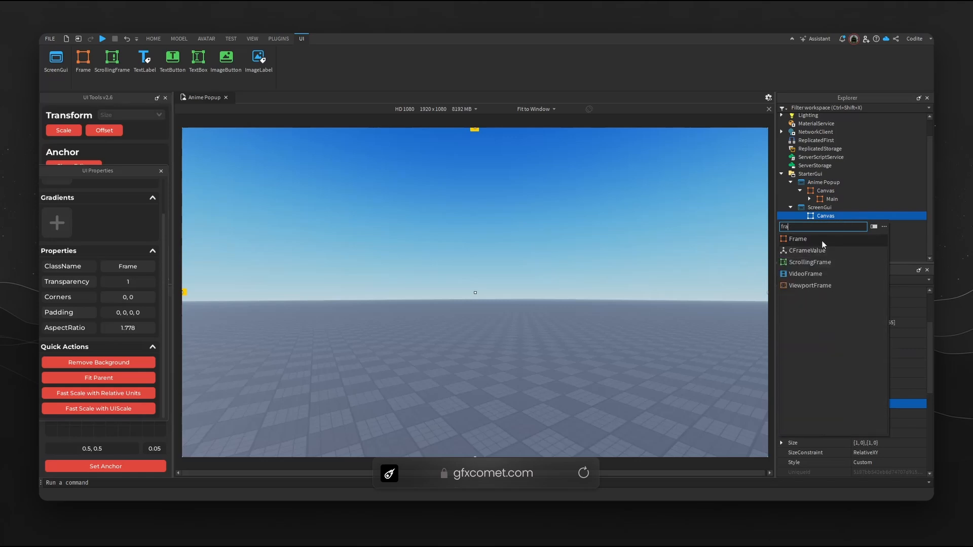
pyautogui.click(824, 242)
pyautogui.click(105, 466)
# Set the new Frame's size to 0, 520 in X and 0, 610 in Y.
pyautogui.scroll(-4, 892, 355)
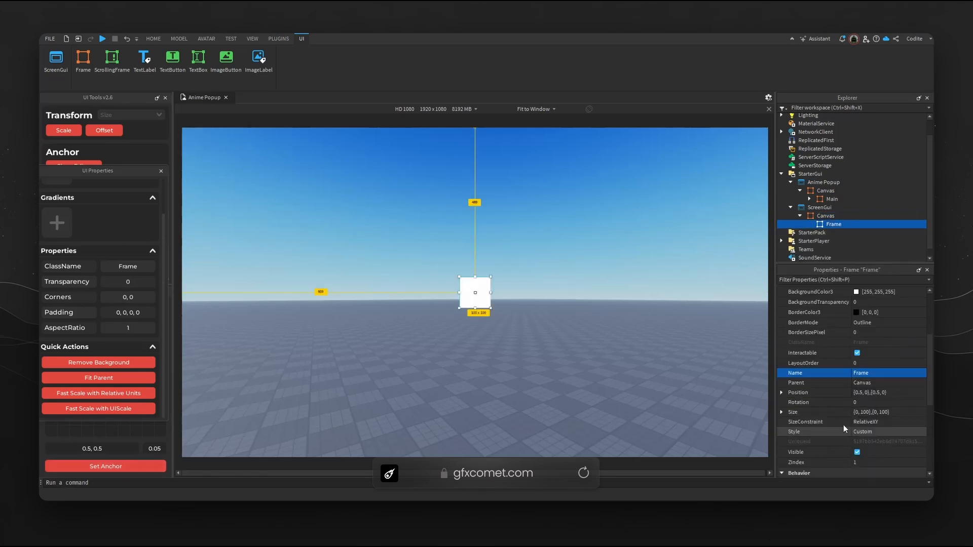
pyautogui.click(888, 319)
pyautogui.doubleClick(897, 329)
pyautogui.write('520')
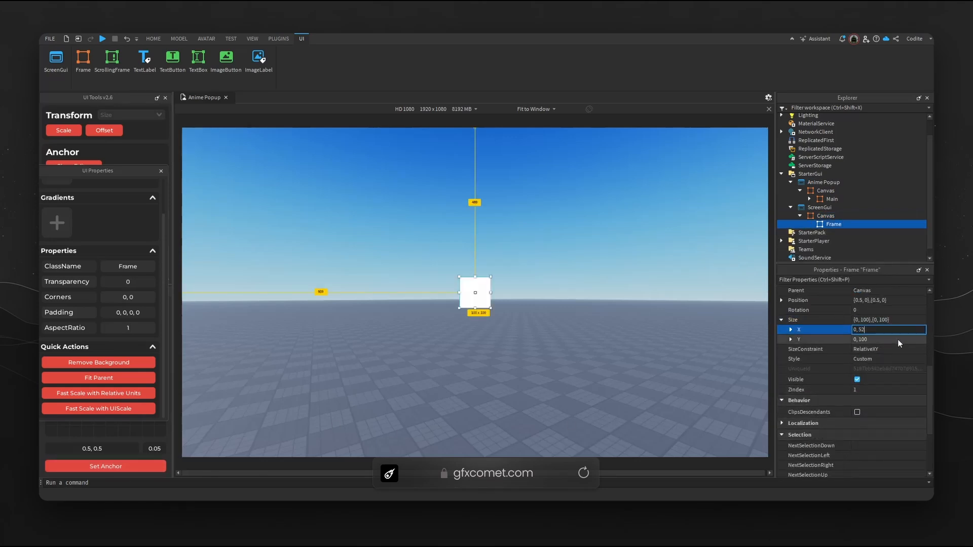
pyautogui.doubleClick(899, 339)
pyautogui.press('Return')
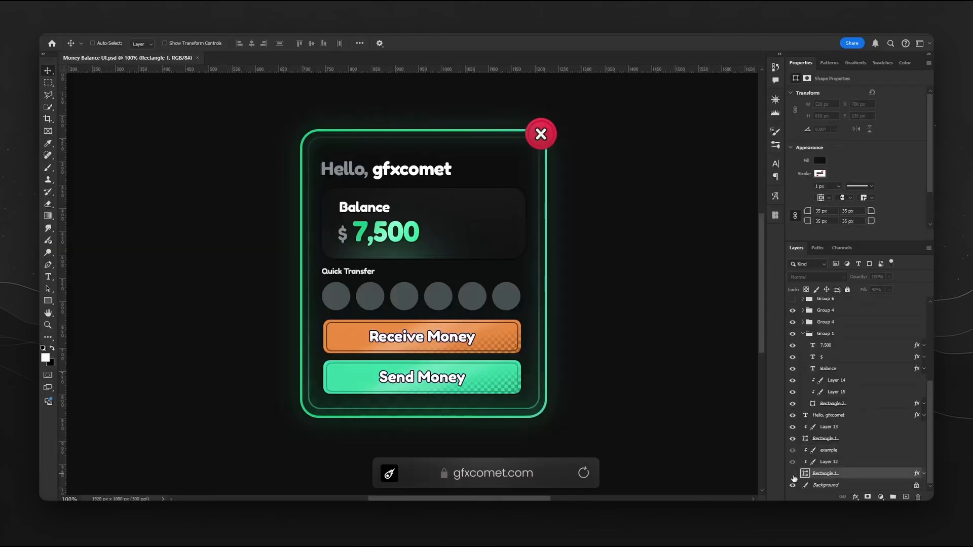
# In Photoshop, toggle the visibility of the bottom Rectangle 1 layer to examine the panel's background shape.
pyautogui.click(792, 475)
pyautogui.click(793, 475)
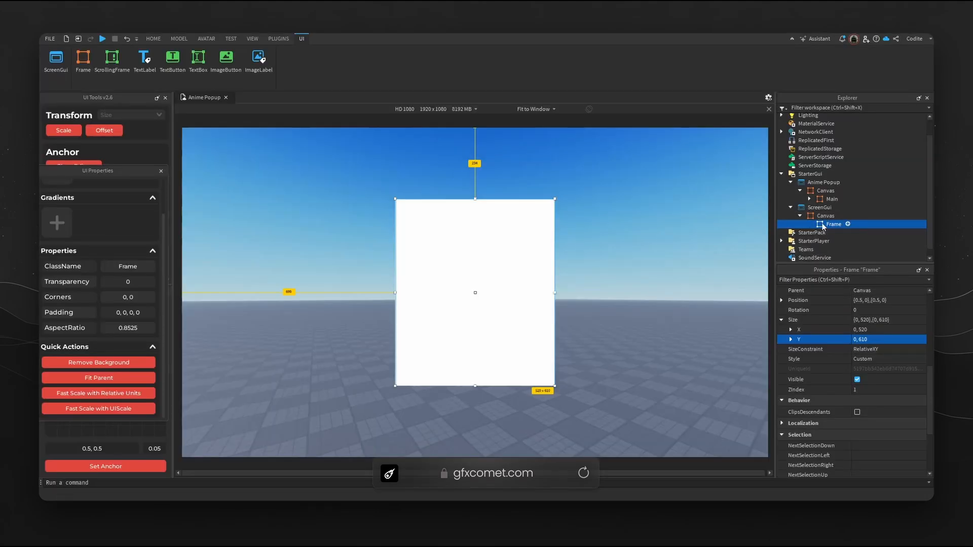
# Back in Roblox Studio, insert a UICorner into the Frame and set its corner radius offset to 0.
pyautogui.click(847, 225)
pyautogui.write('corner')
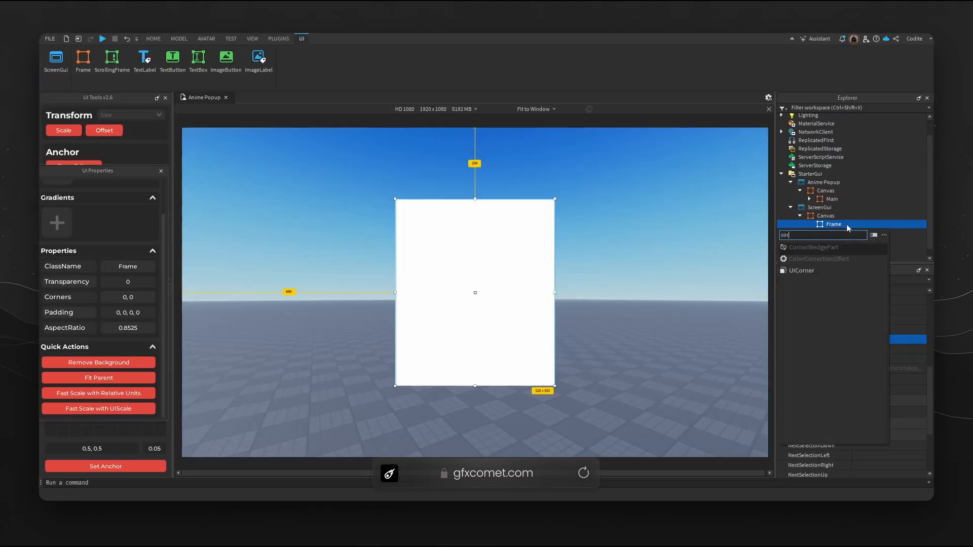
pyautogui.press('Return')
pyautogui.click(781, 304)
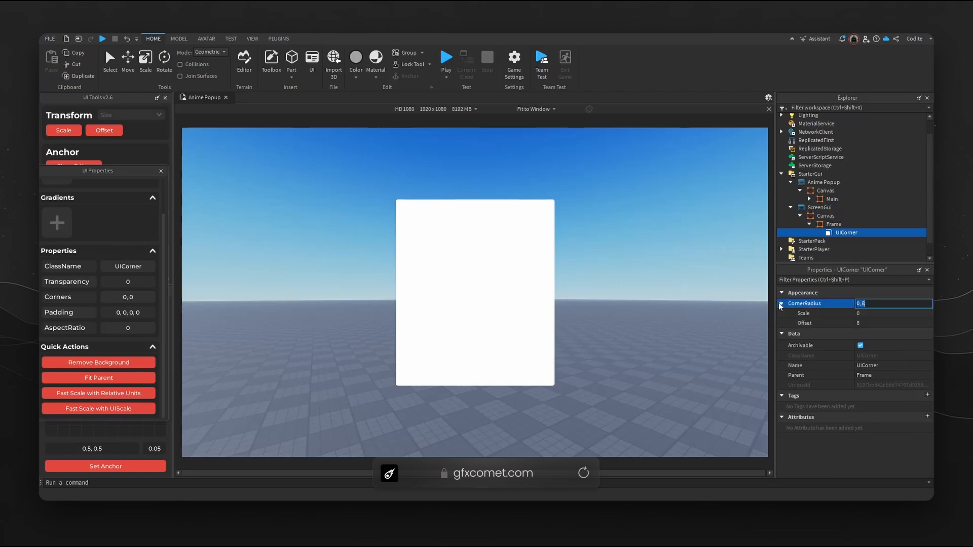
pyautogui.click(882, 323)
pyautogui.write('0')
pyautogui.press('Return')
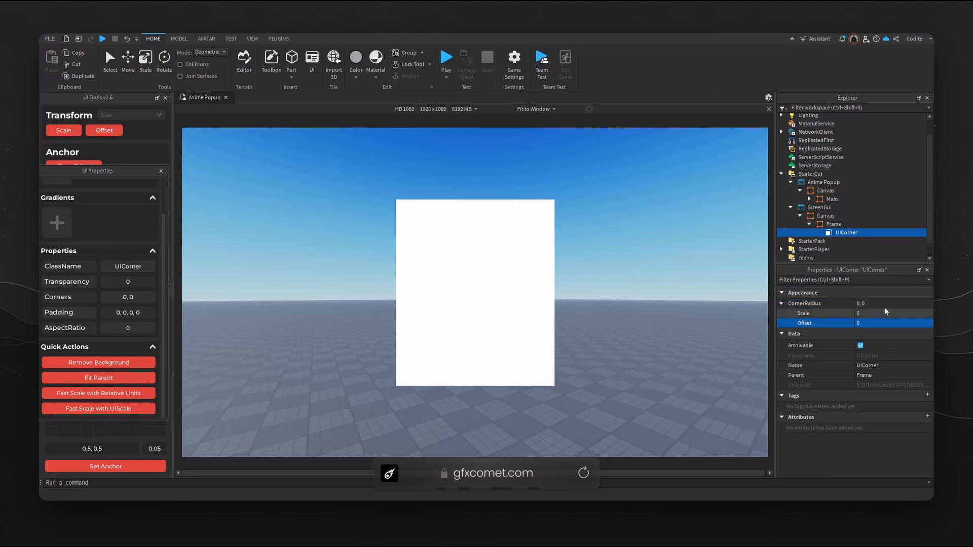
# Check the Anime Popup's corner radius and set the new Frame's UICorner scale to 0.1.
pyautogui.click(809, 199)
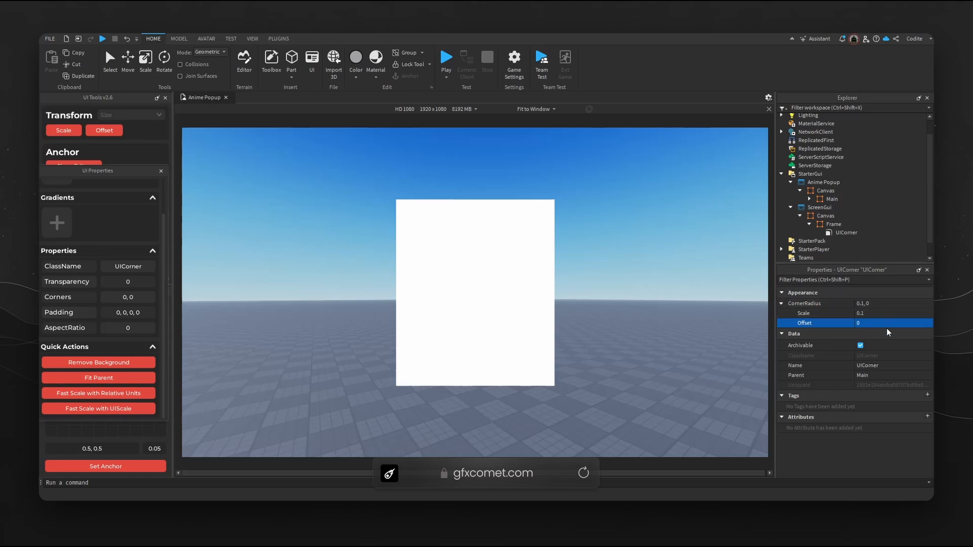
pyautogui.click(846, 232)
pyautogui.click(894, 313)
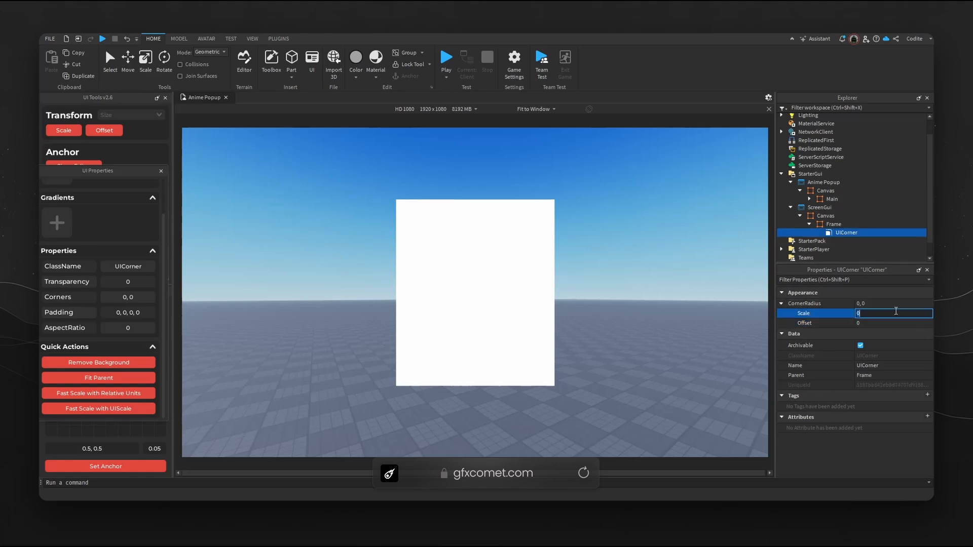
pyautogui.write('.1')
pyautogui.press('Return')
# Copy the UIGradient and UIStroke from the Anime Popup's Main frame into the new ScreenGui's Frame.
pyautogui.click(833, 199)
pyautogui.click(810, 198)
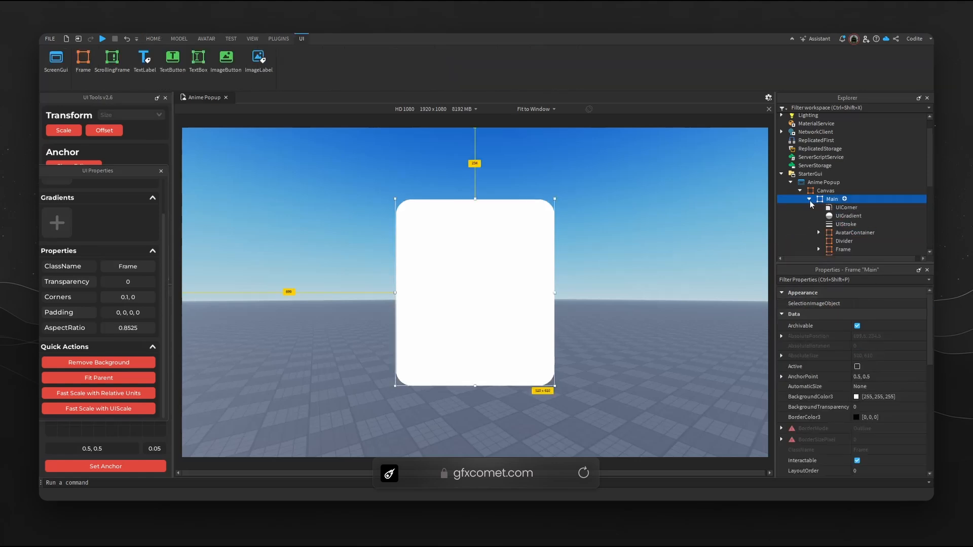
pyautogui.click(847, 215)
pyautogui.keyDown('ctrl'); pyautogui.click(846, 224); pyautogui.keyUp('ctrl')
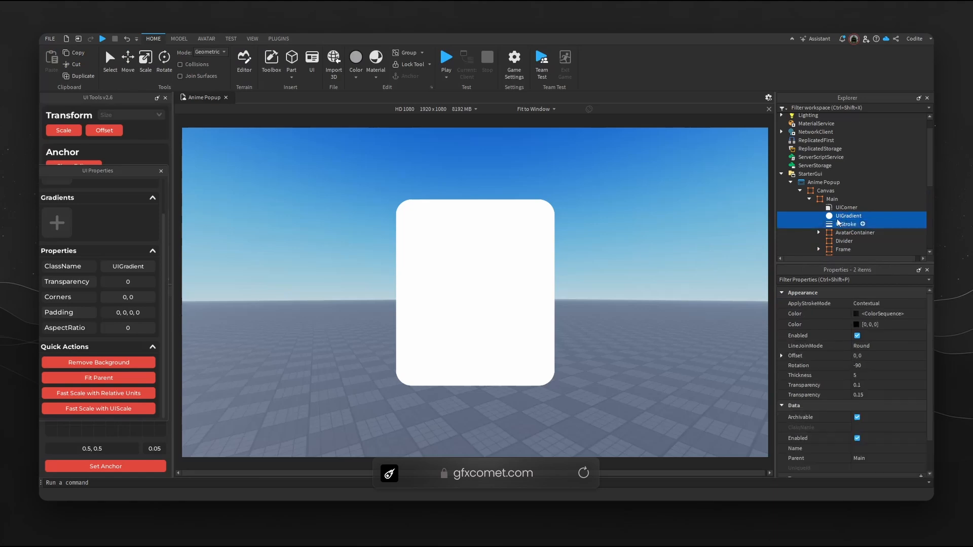
pyautogui.click(809, 199)
pyautogui.click(833, 224)
pyautogui.hotkey('ctrl', 'shift', 'v')
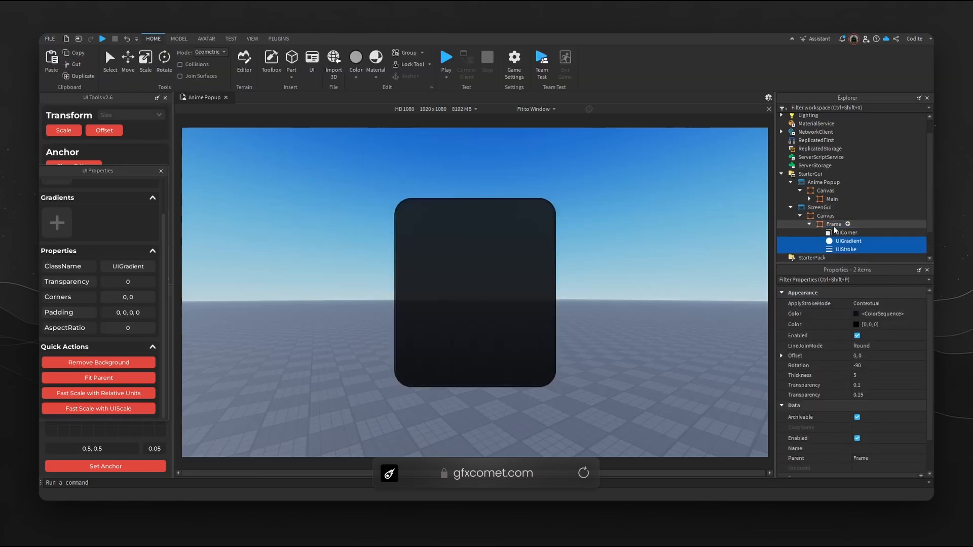
# Rename the new ScreenGui's Frame as Main.
pyautogui.click(839, 226)
pyautogui.write('Main')
pyautogui.press('Return')
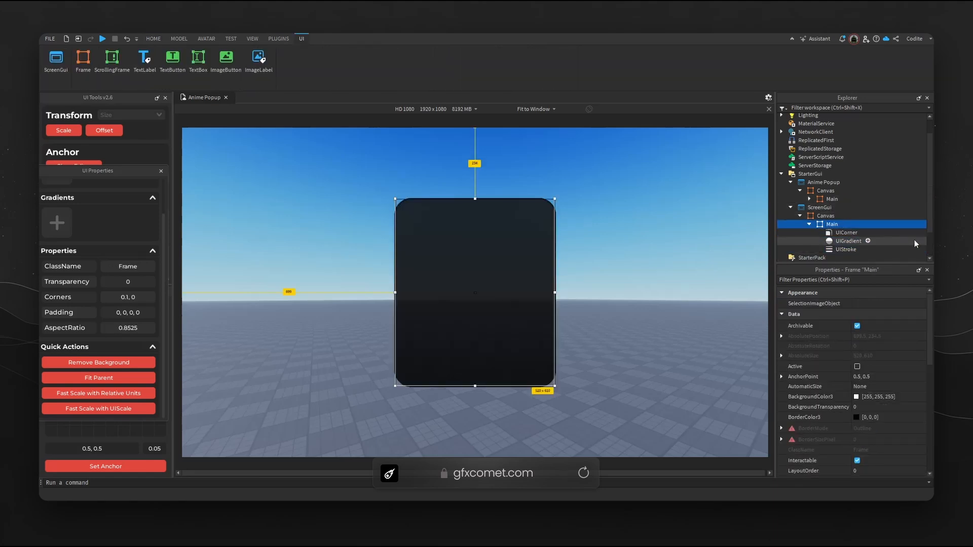
# Examine the new Main frame's UIStroke properties and its UIGradient's rotation, transparency and color stops.
pyautogui.click(871, 249)
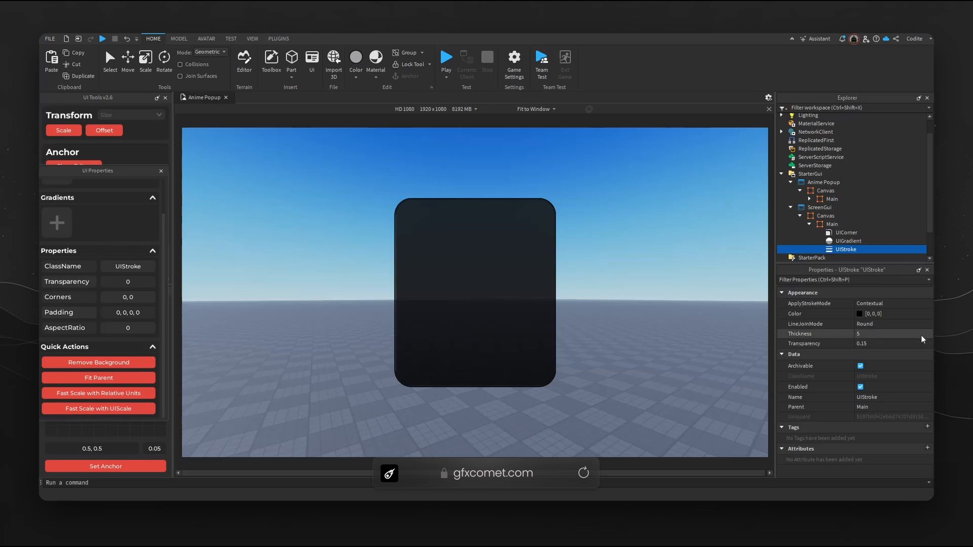
pyautogui.click(892, 313)
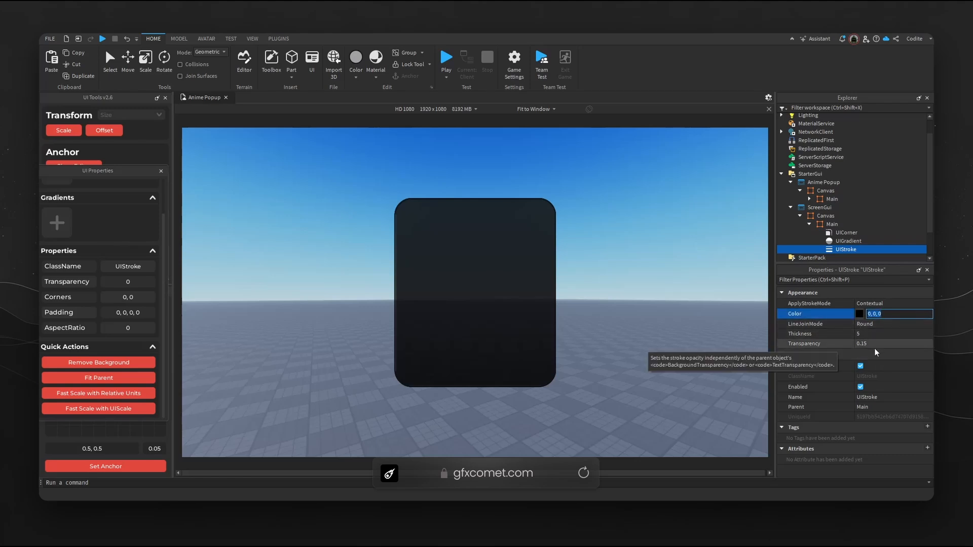
pyautogui.click(865, 241)
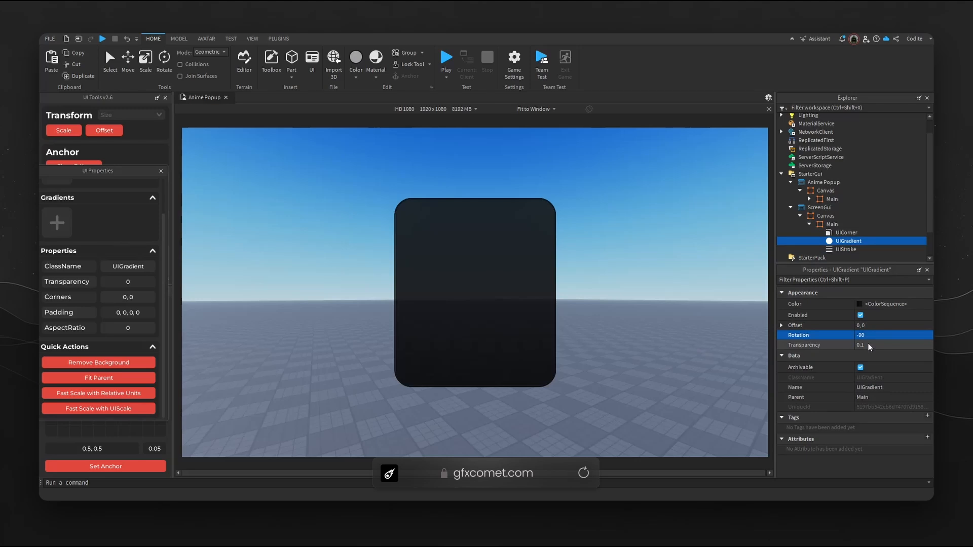
pyautogui.click(894, 304)
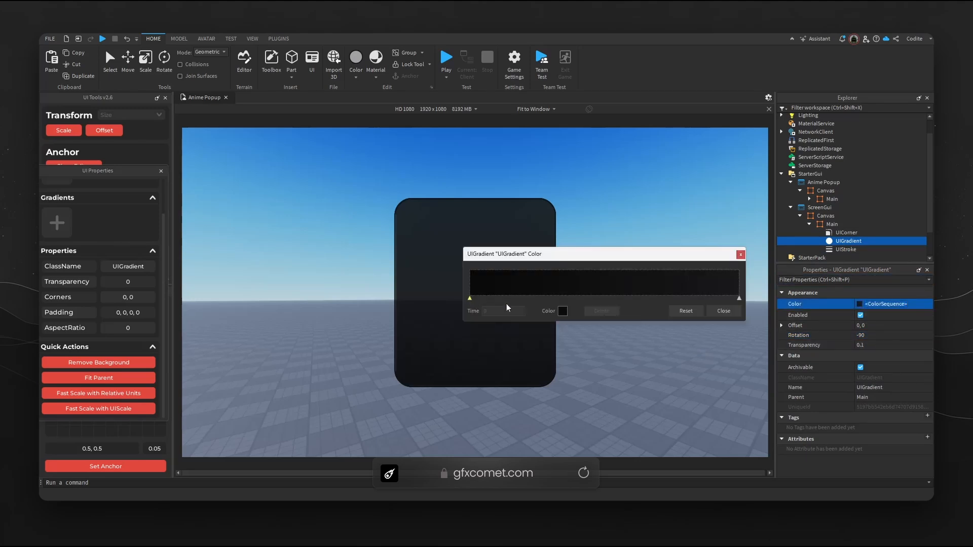
pyautogui.click(562, 312)
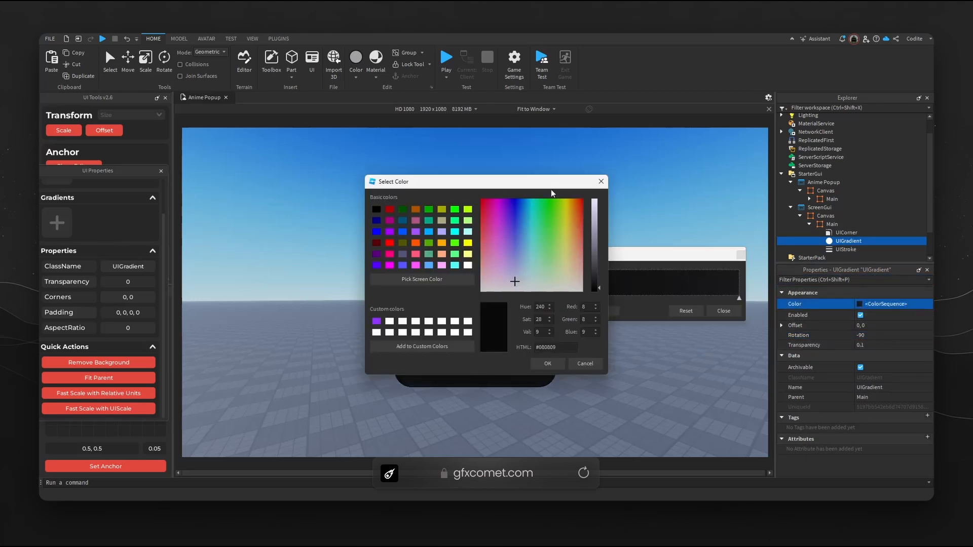
pyautogui.moveTo(551, 191); pyautogui.dragTo(557, 197)
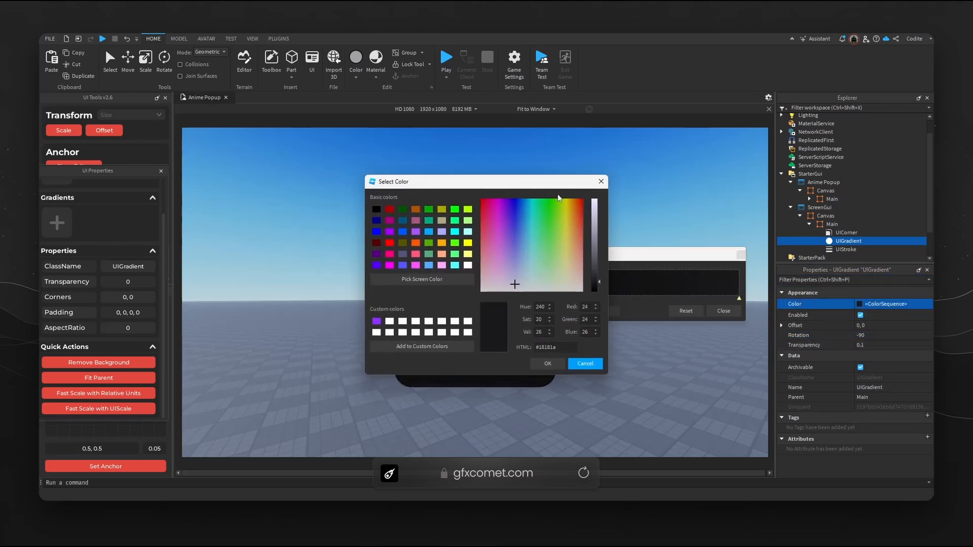
pyautogui.moveTo(553, 186); pyautogui.dragTo(600, 218)
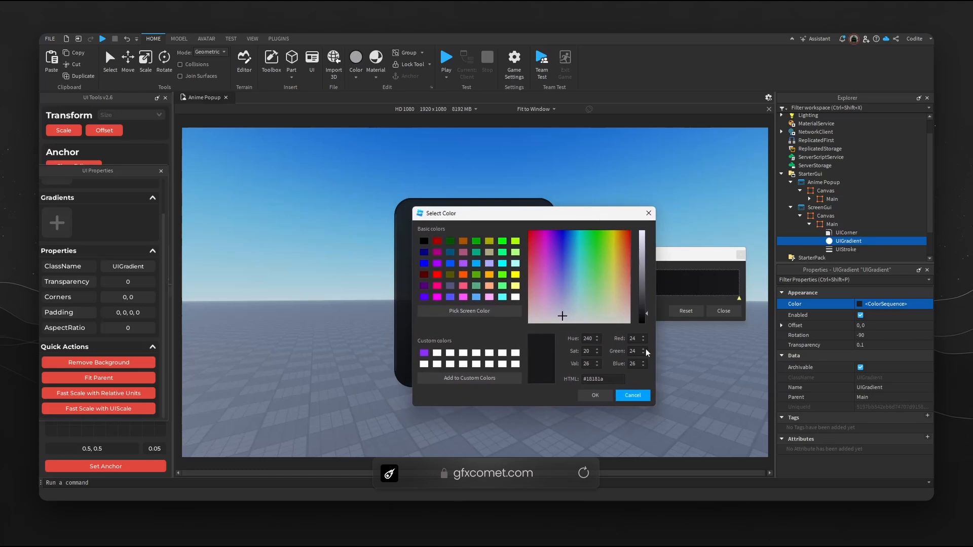
pyautogui.click(632, 396)
pyautogui.click(724, 311)
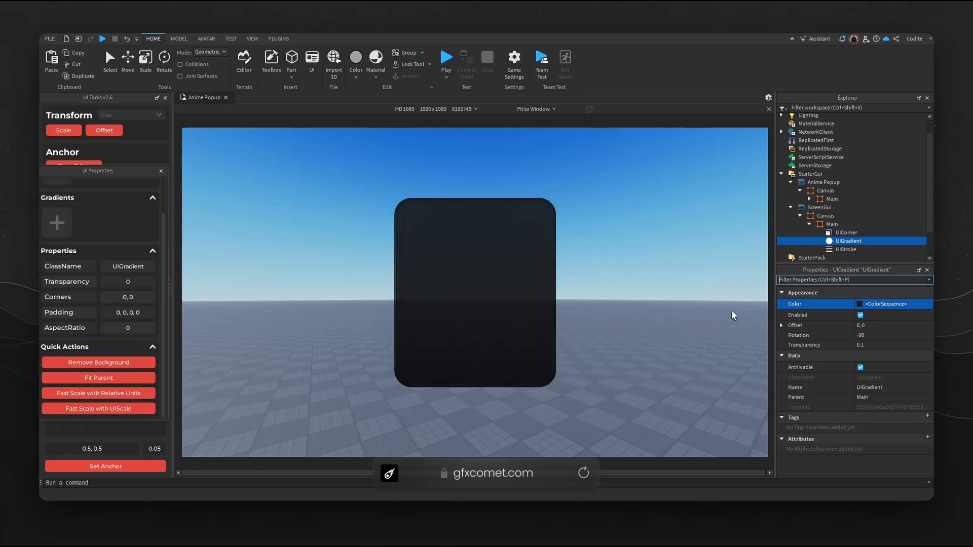
# Copy the Stroke frame from the Anime Popup's Main into the new ScreenGui's Main frame.
pyautogui.click(810, 199)
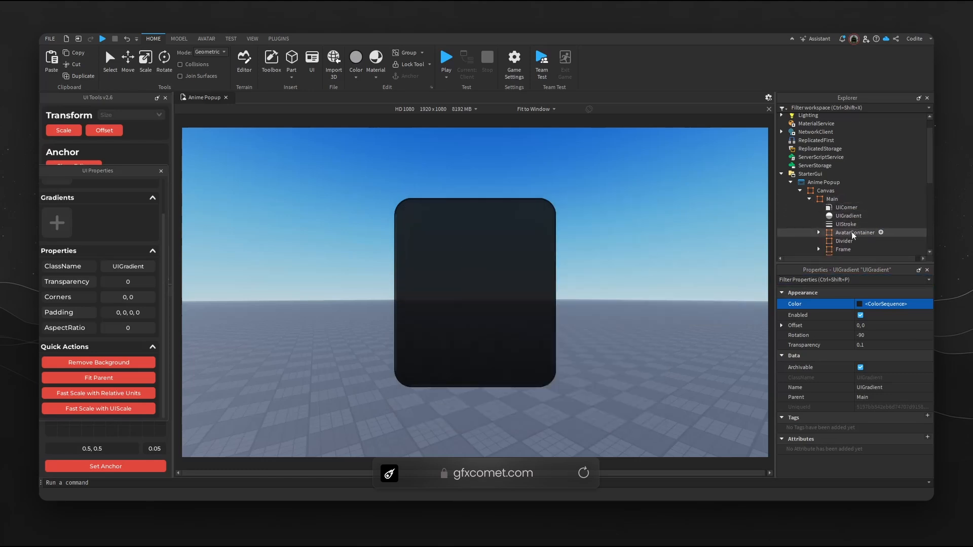
pyautogui.scroll(-3, 832, 203)
pyautogui.click(832, 195)
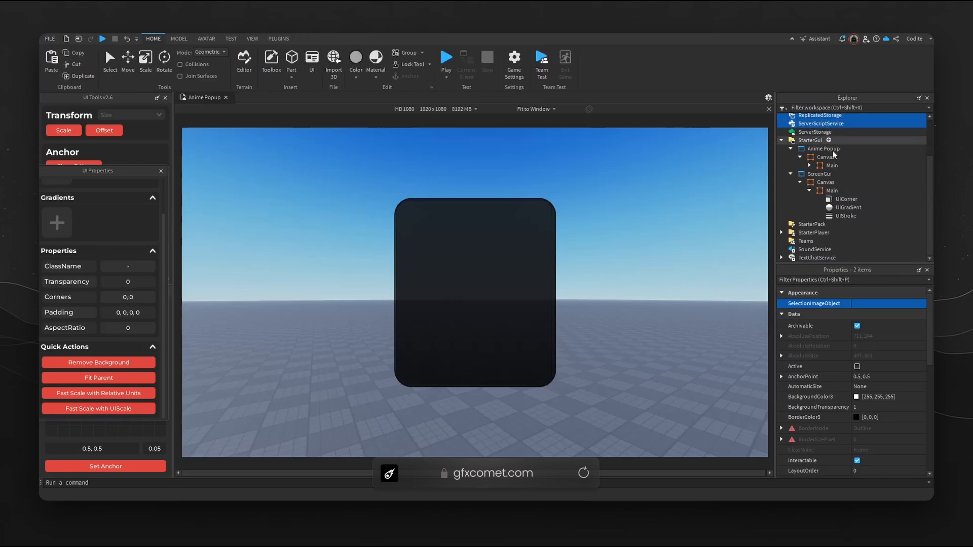
pyautogui.click(697, 226)
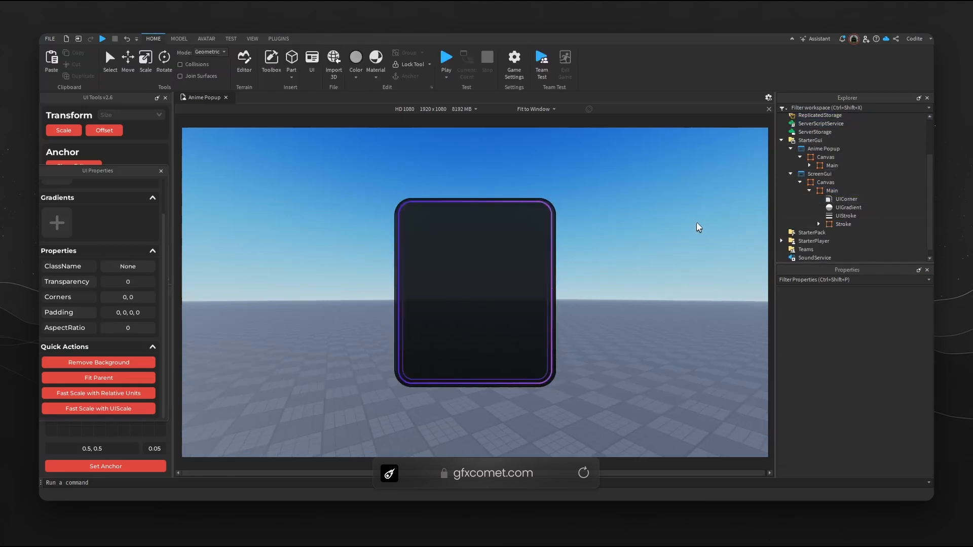
# Inspect the nested strokes inside the copied Stroke frame and turn off the frame's visibility.
pyautogui.click(843, 224)
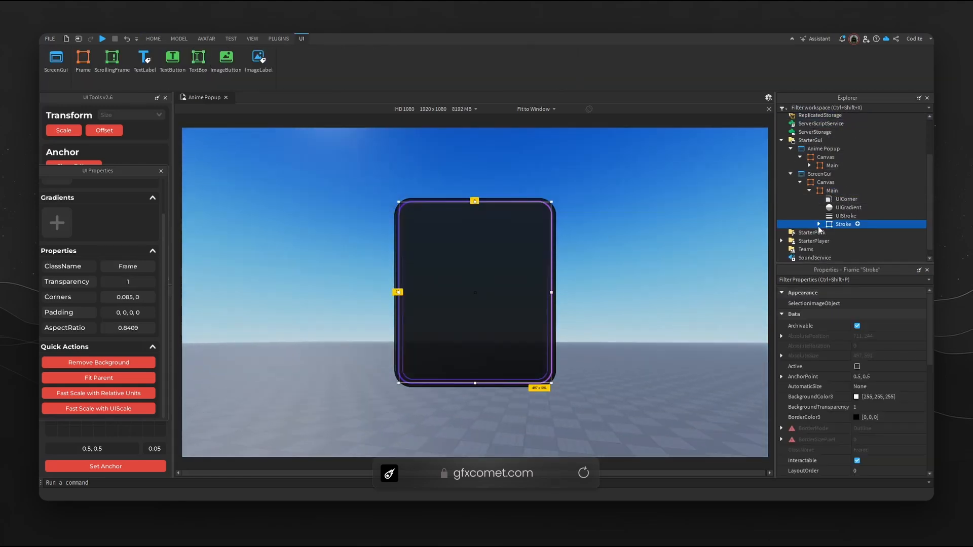
pyautogui.click(819, 224)
pyautogui.click(854, 241)
pyautogui.click(849, 247)
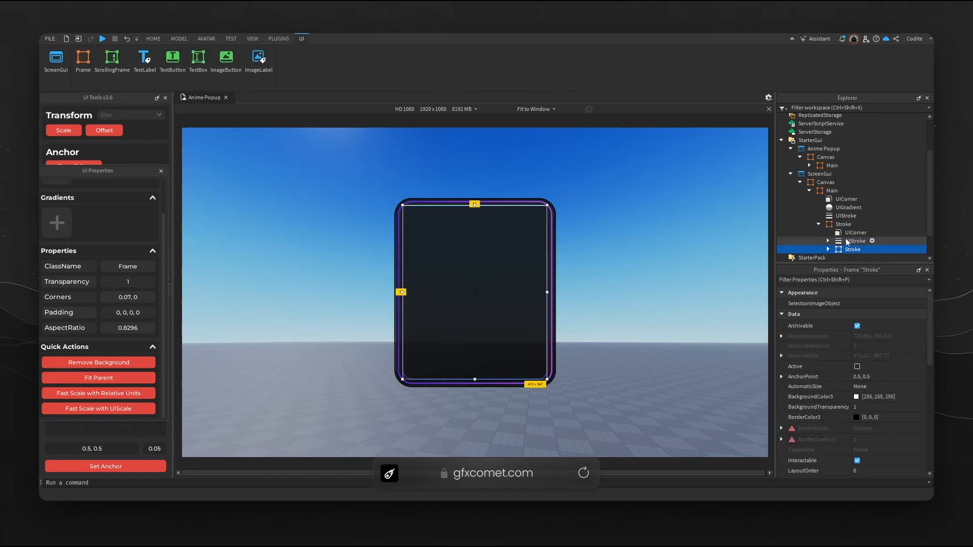
pyautogui.click(829, 250)
pyautogui.scroll(-3, 830, 250)
pyautogui.click(839, 166)
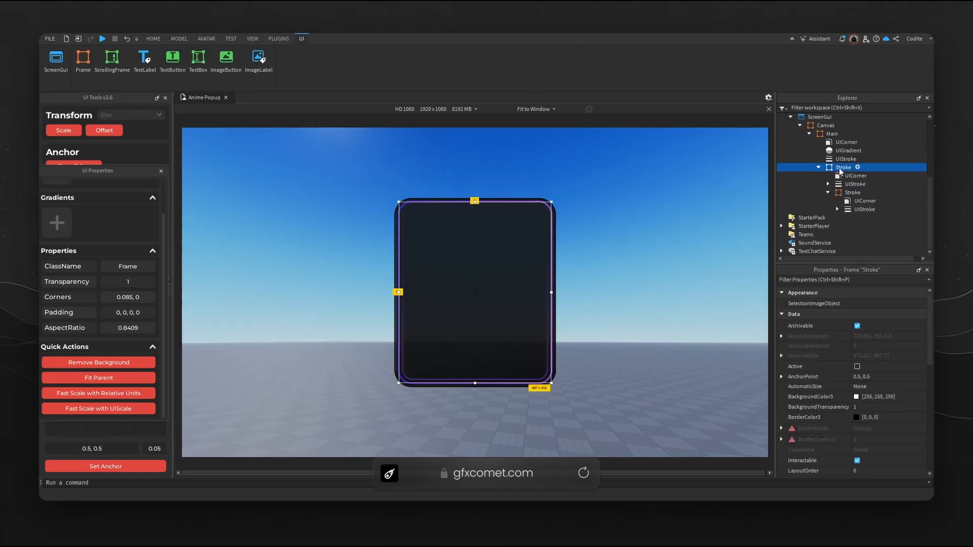
pyautogui.click(818, 166)
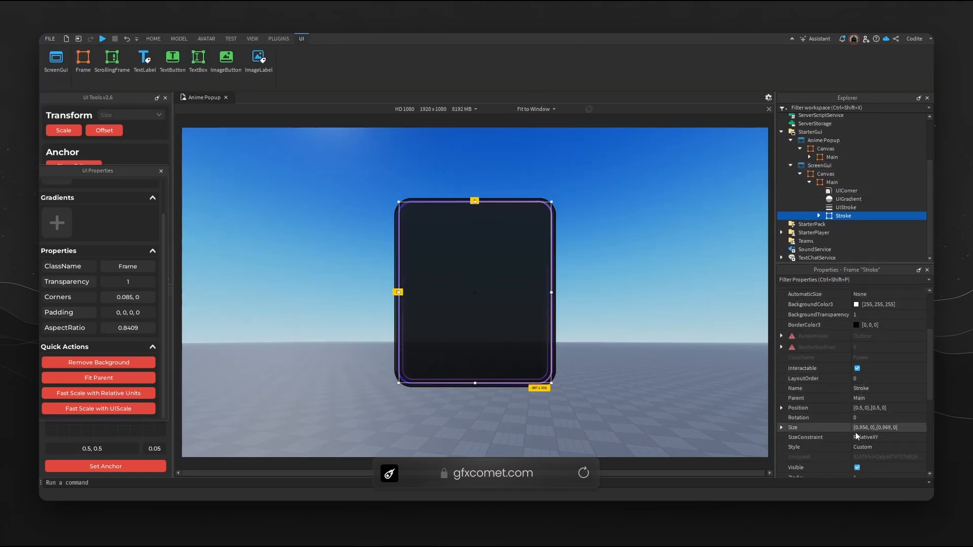
pyautogui.click(857, 467)
# Paste a copy of the new Main frame inside itself and set the copy's background transparency to 1.
pyautogui.click(832, 184)
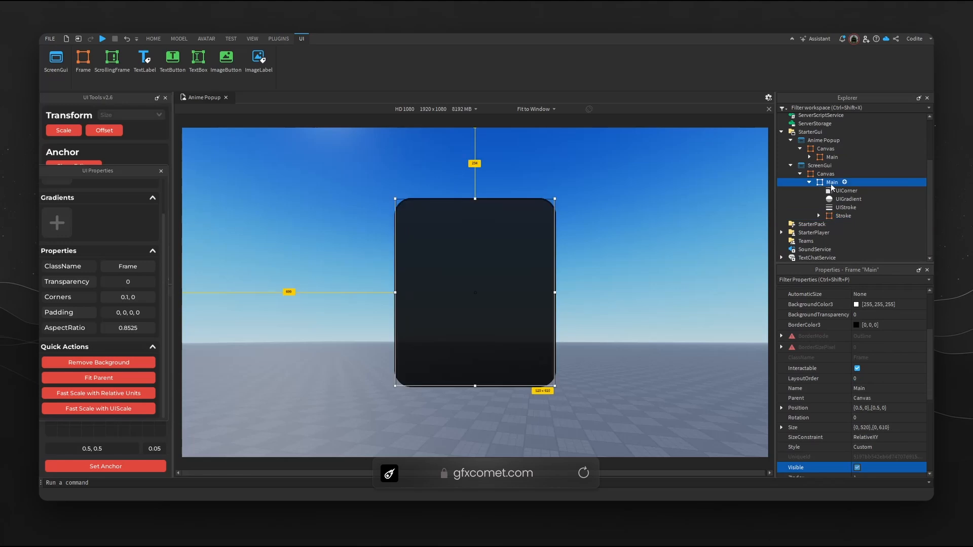
pyautogui.hotkey('ctrl', 'shift', 'v')
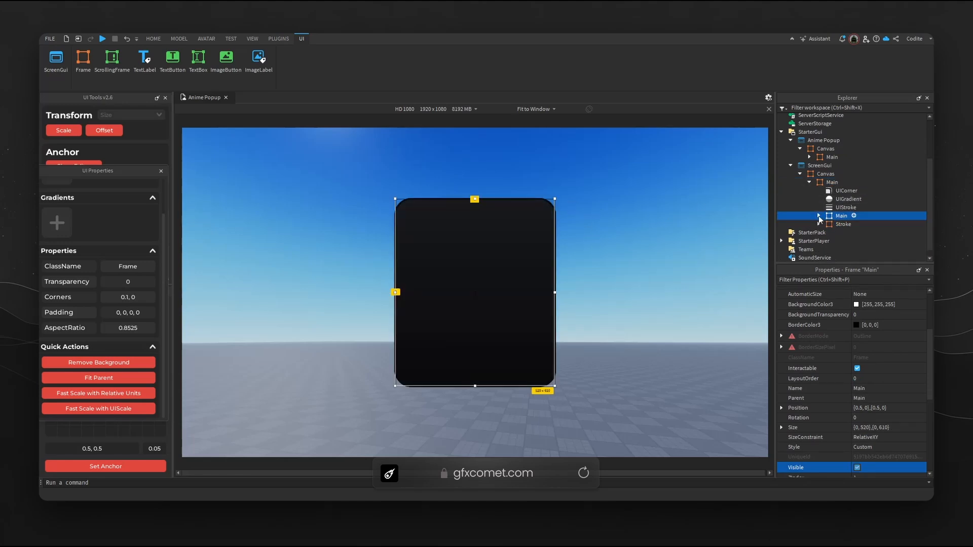
pyautogui.scroll(4, 881, 365)
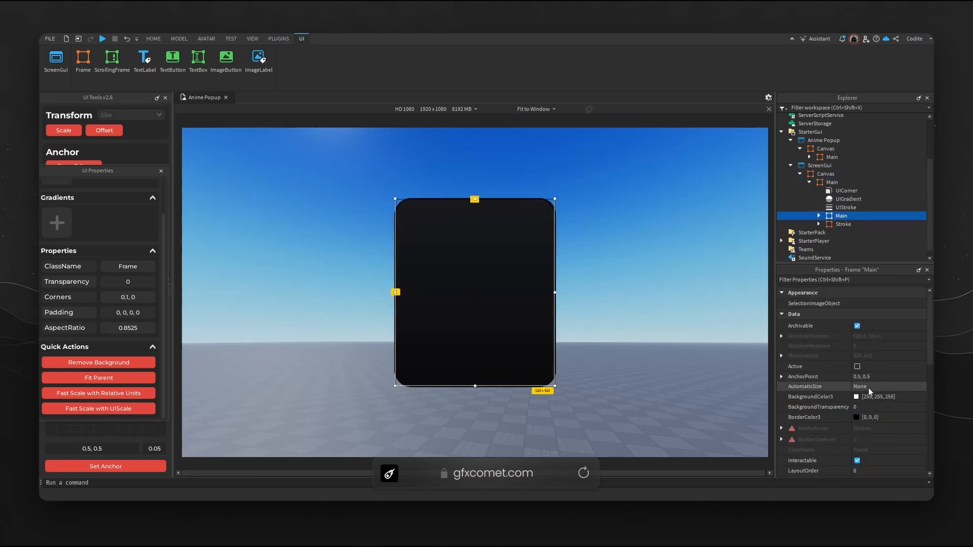
pyautogui.click(892, 407)
pyautogui.write('1')
pyautogui.press('Return')
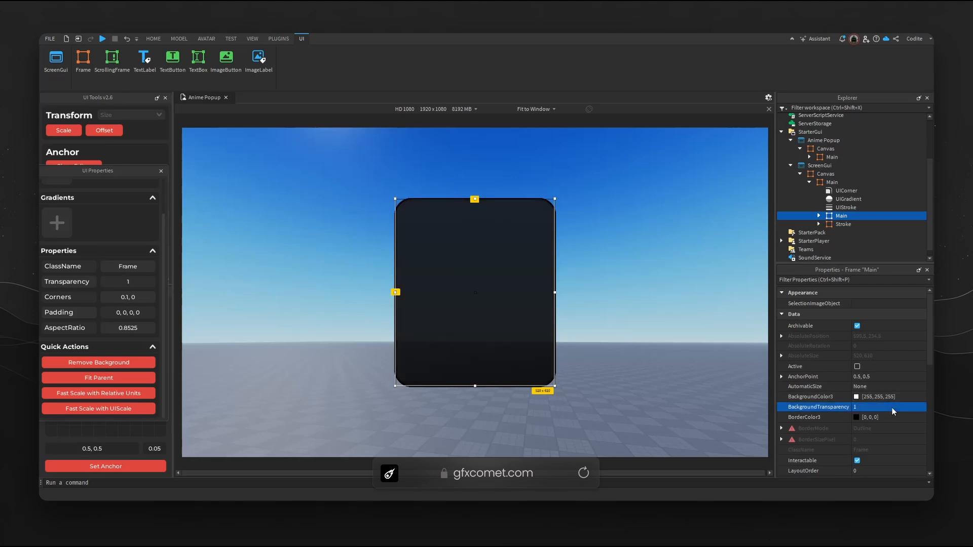
# Delete the UIGradient and UIStroke from the nested Main frame.
pyautogui.click(819, 217)
pyautogui.click(858, 234)
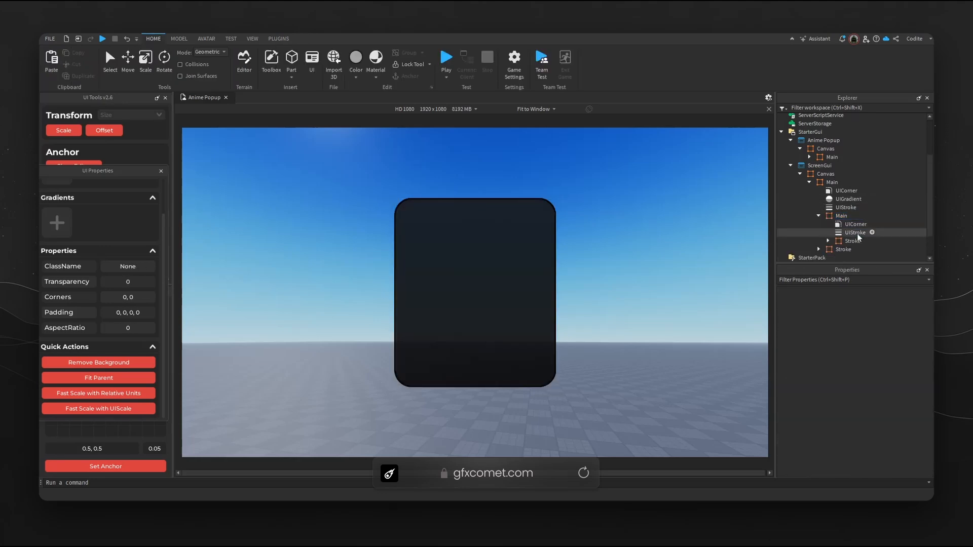
pyautogui.click(856, 233)
pyautogui.press('Delete')
# Shrink the nested Main frame to about 472 x 542 and center it with a 0.5, 0.5 anchor.
pyautogui.click(845, 216)
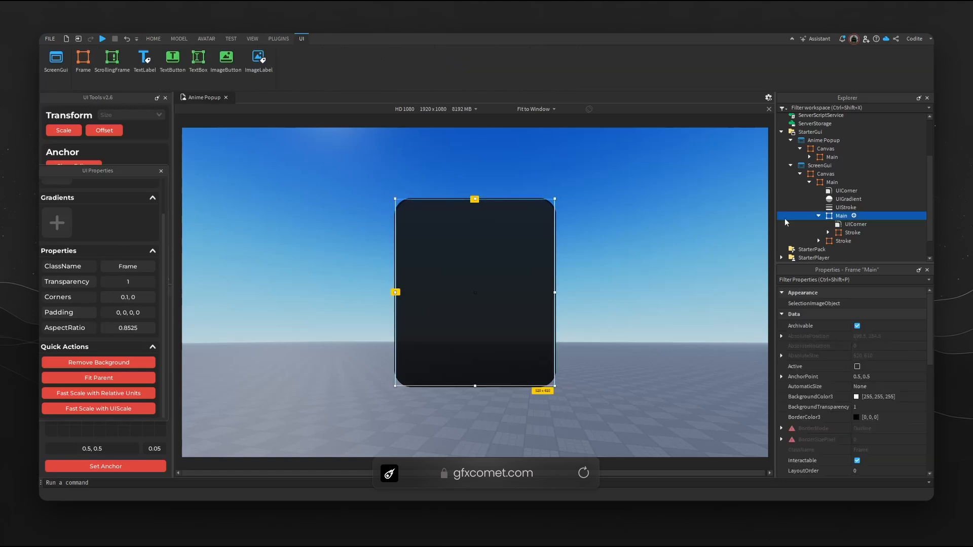
pyautogui.moveTo(556, 198); pyautogui.dragTo(540, 220)
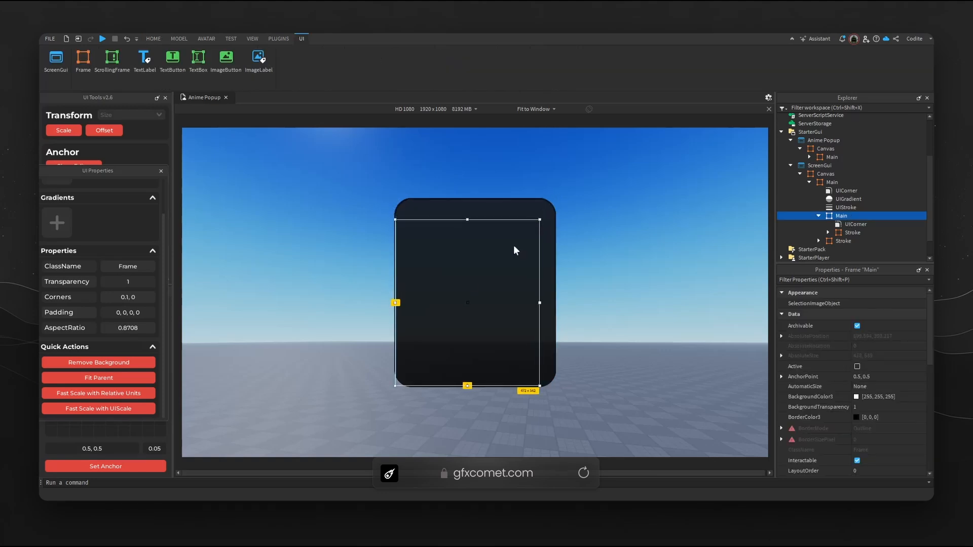
pyautogui.click(123, 467)
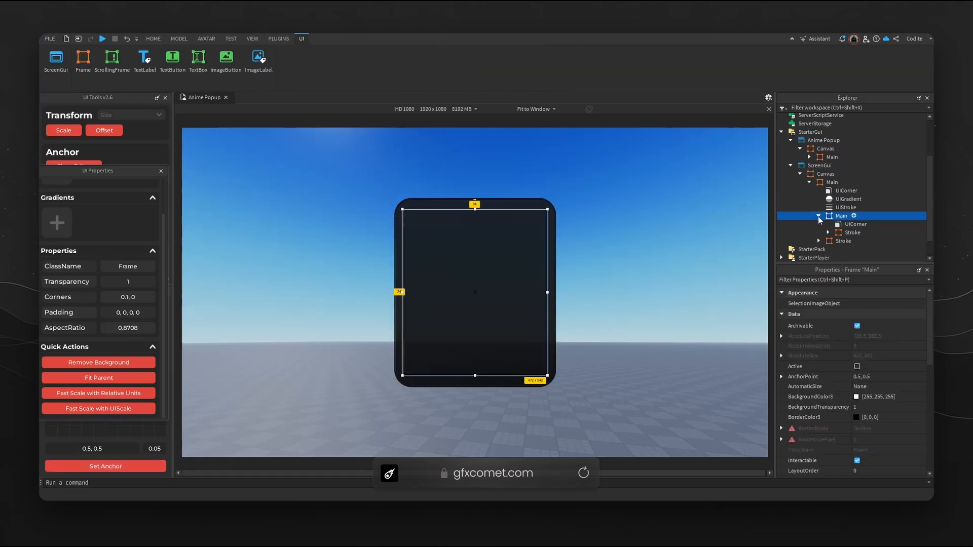
# Delete the Stroke frame contained in the nested Main frame.
pyautogui.click(849, 233)
pyautogui.click(841, 216)
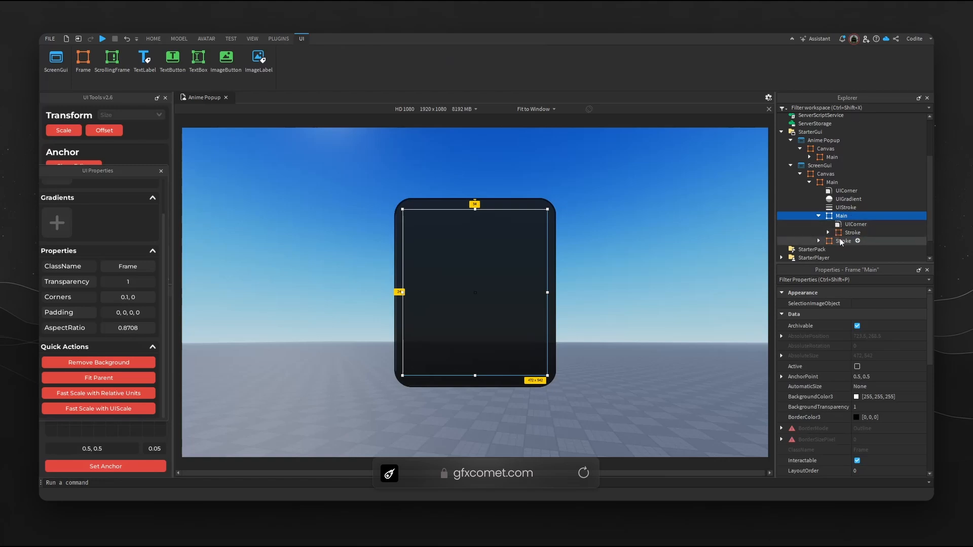
pyautogui.click(846, 234)
pyautogui.press('Delete')
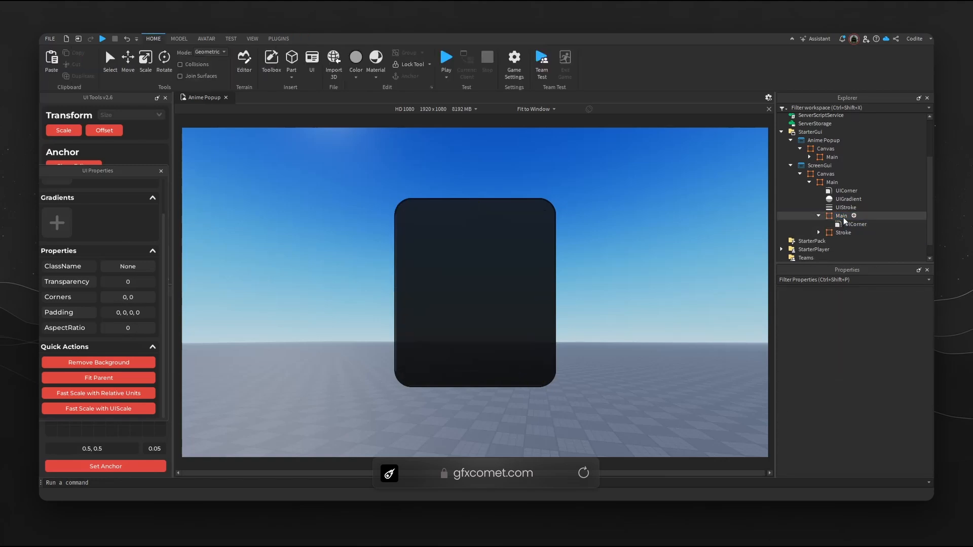
# Insert a UIStroke into the nested Main frame and set its thickness to 3.
pyautogui.click(844, 217)
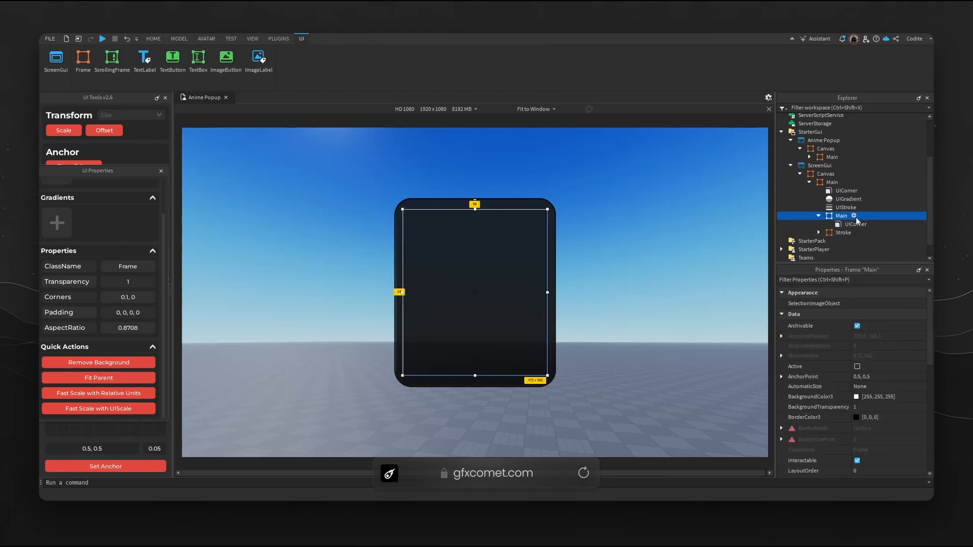
pyautogui.click(854, 216)
pyautogui.write('st')
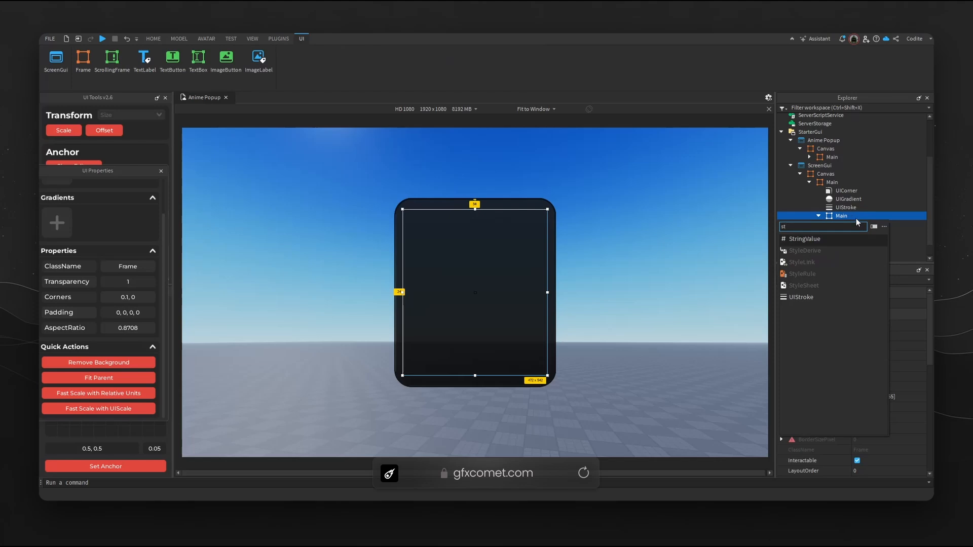
pyautogui.write('r')
pyautogui.click(842, 249)
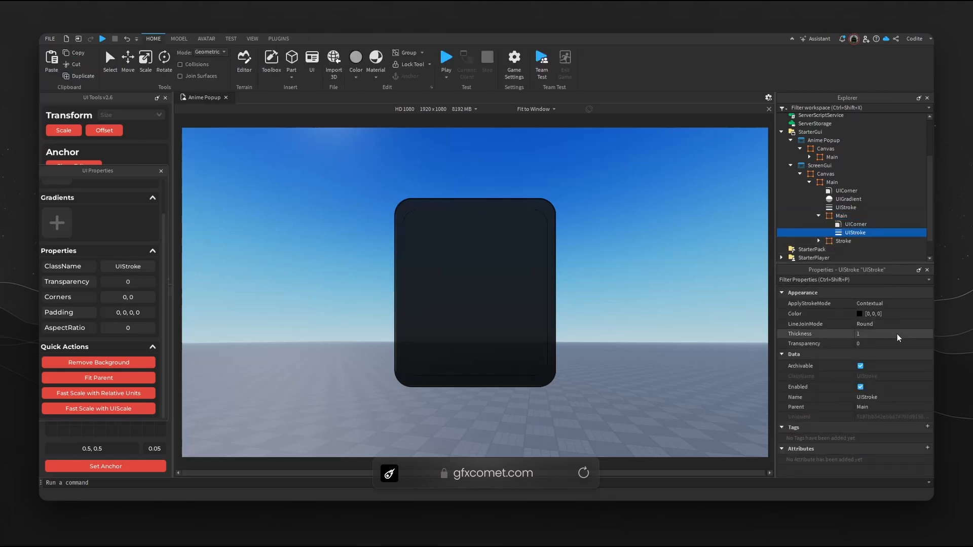
pyautogui.click(897, 334)
pyautogui.write('3')
pyautogui.press('Return')
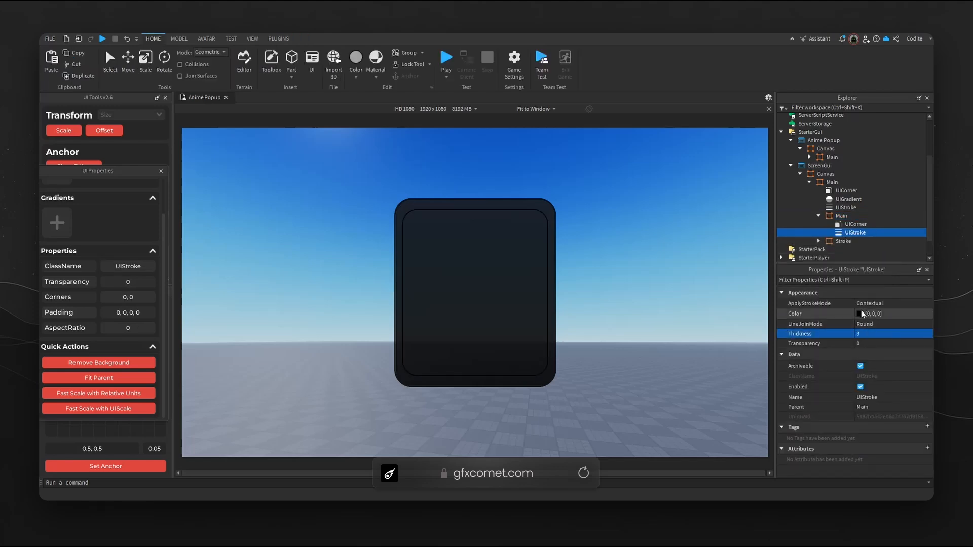
# Set the nested Main frame's UIStroke color to white (255, 255, 255) and insert a UIGradient into it.
pyautogui.click(862, 310)
pyautogui.click(512, 254)
pyautogui.click(540, 364)
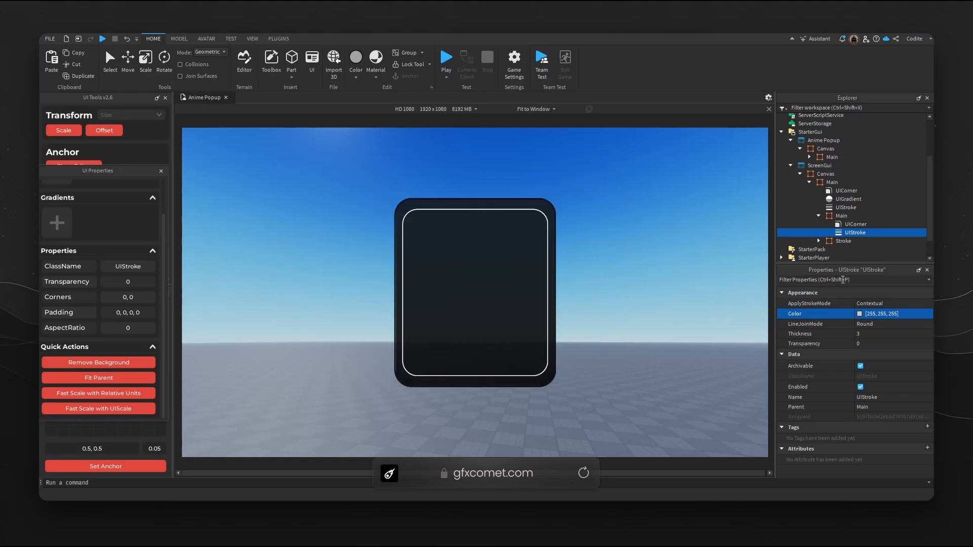
pyautogui.click(872, 233)
pyautogui.write('grad')
pyautogui.click(839, 267)
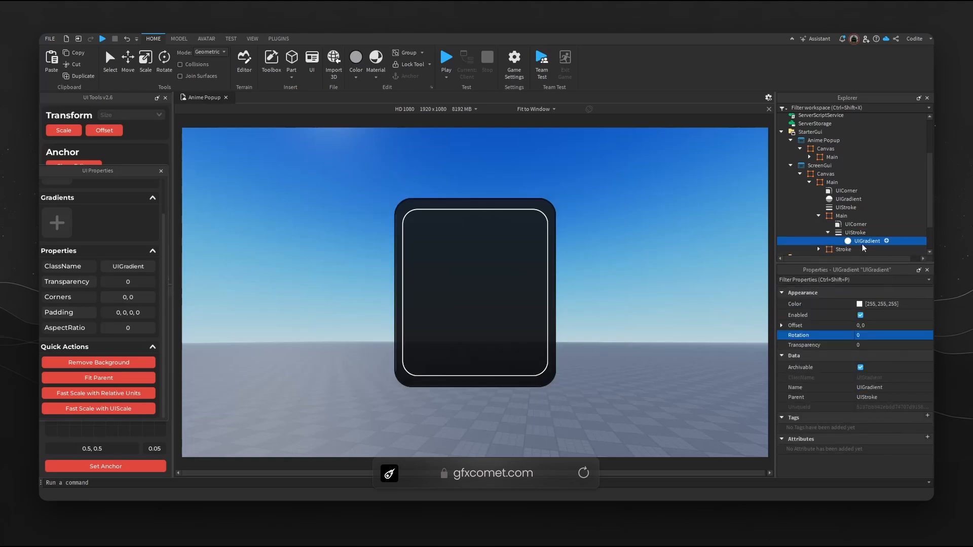
# Set the start color of the nested Main frame's stroke gradient to blue #082dff.
pyautogui.click(927, 305)
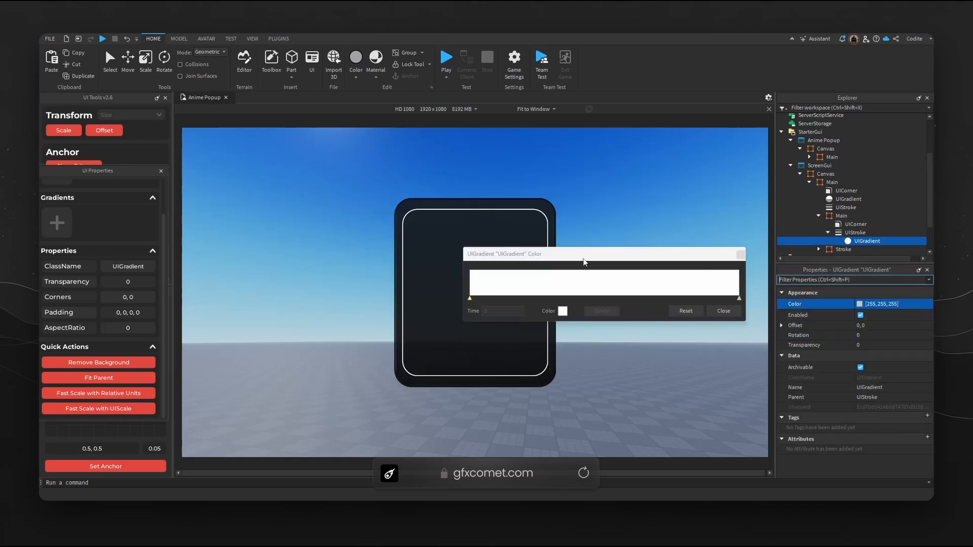
pyautogui.click(563, 310)
pyautogui.moveTo(516, 192); pyautogui.dragTo(684, 208)
pyautogui.click(679, 223)
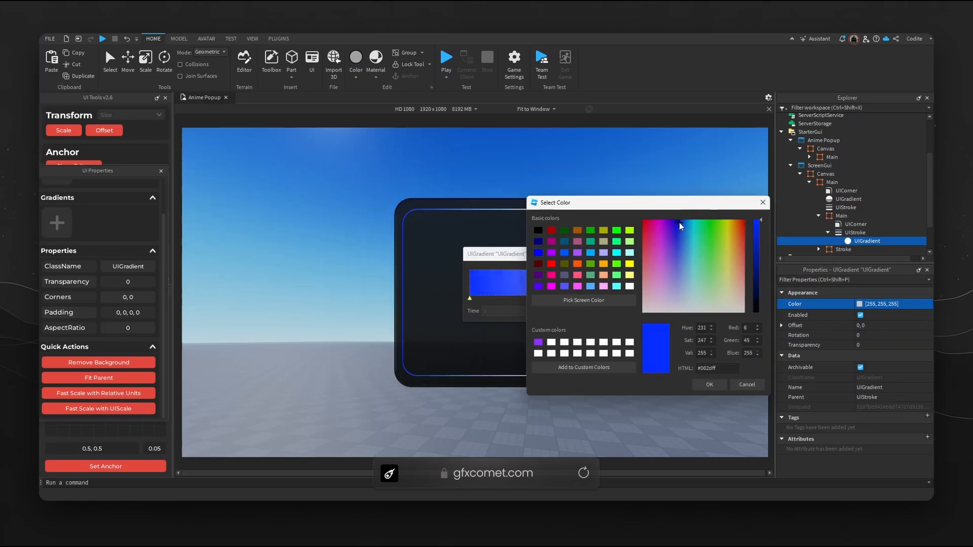
pyautogui.click(713, 385)
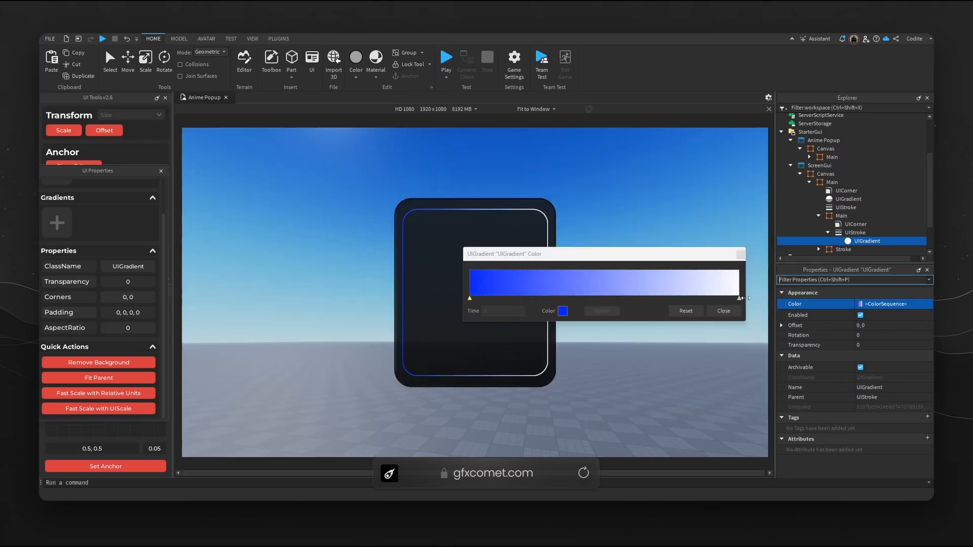
# Set the end color of the nested Main frame's stroke gradient to green #02ff89.
pyautogui.click(562, 311)
pyautogui.moveTo(531, 184); pyautogui.dragTo(683, 225)
pyautogui.click(684, 244)
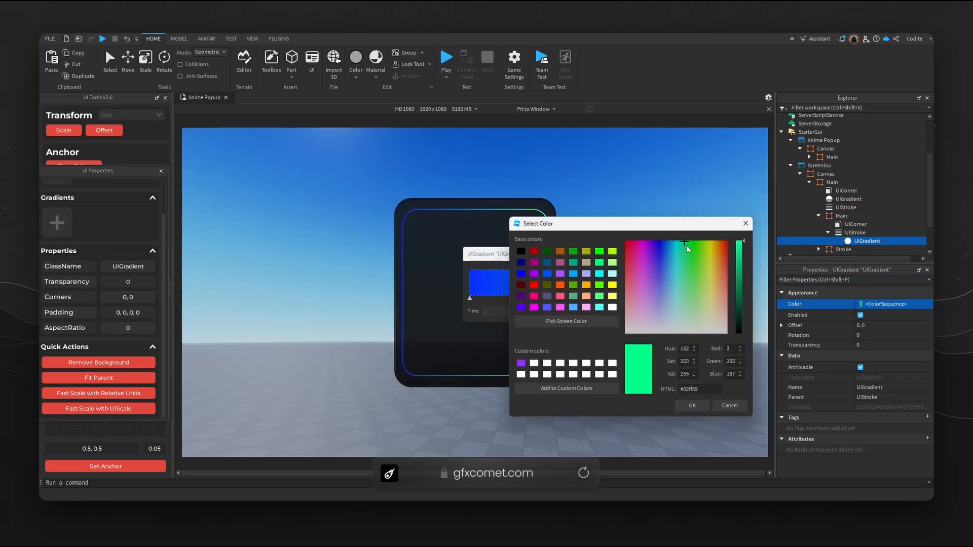
pyautogui.click(692, 406)
# Delete the nested Main frame and make the remaining Stroke frame in ScreenGui's Main visible.
pyautogui.click(831, 216)
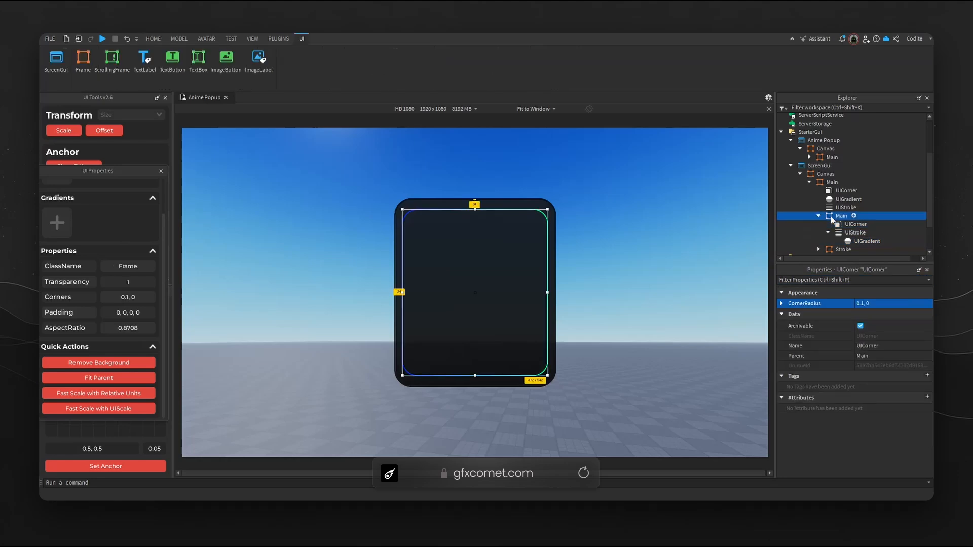
pyautogui.press('Delete')
pyautogui.click(831, 216)
pyautogui.click(820, 216)
pyautogui.click(857, 223)
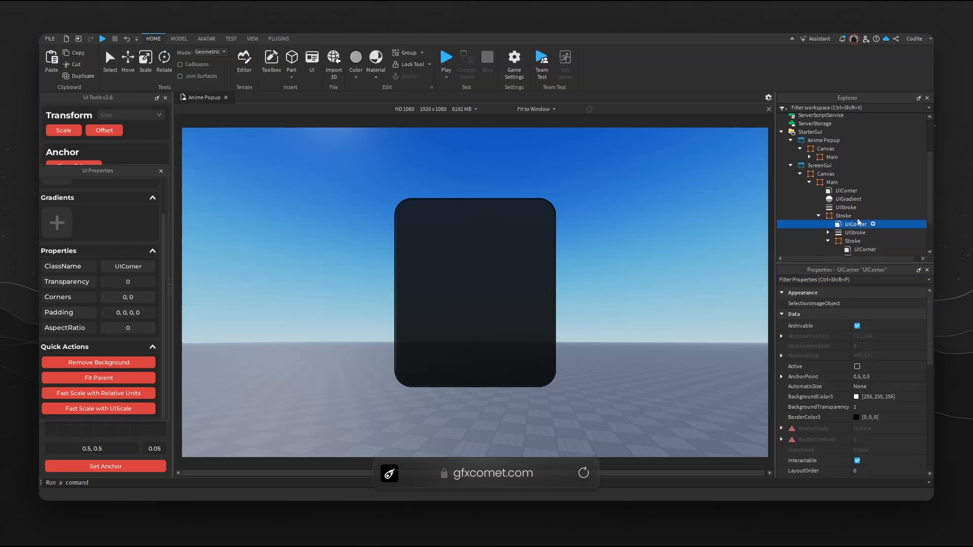
pyautogui.click(851, 216)
pyautogui.scroll(-3, 865, 433)
pyautogui.click(857, 437)
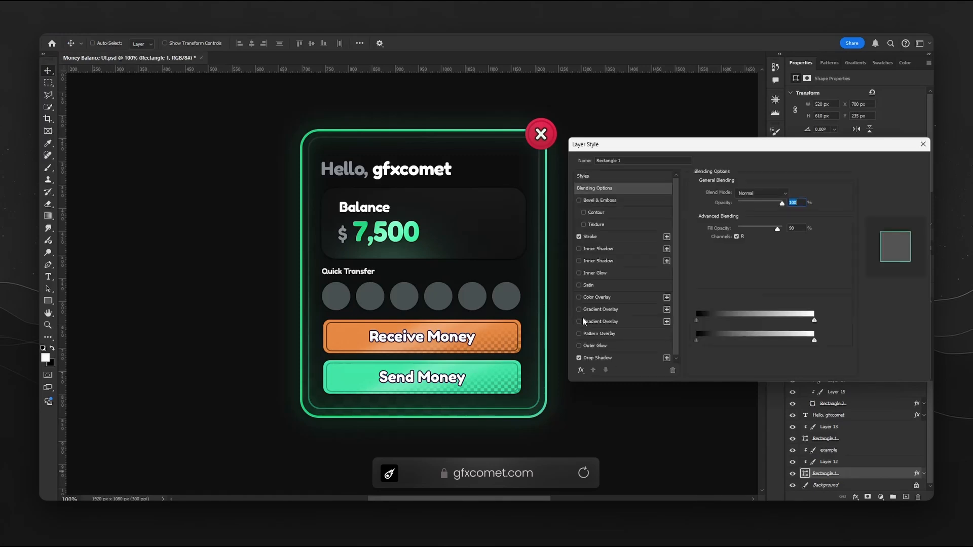
# In Photoshop, open the start stop color of Rectangle 1's gradient stroke and copy its hex code.
pyautogui.click(609, 241)
pyautogui.click(745, 259)
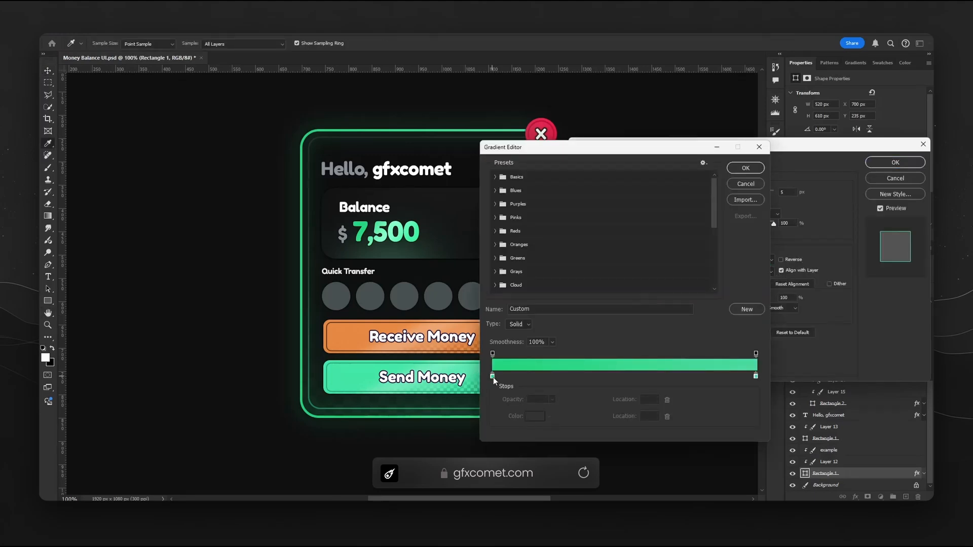
pyautogui.doubleClick(493, 376)
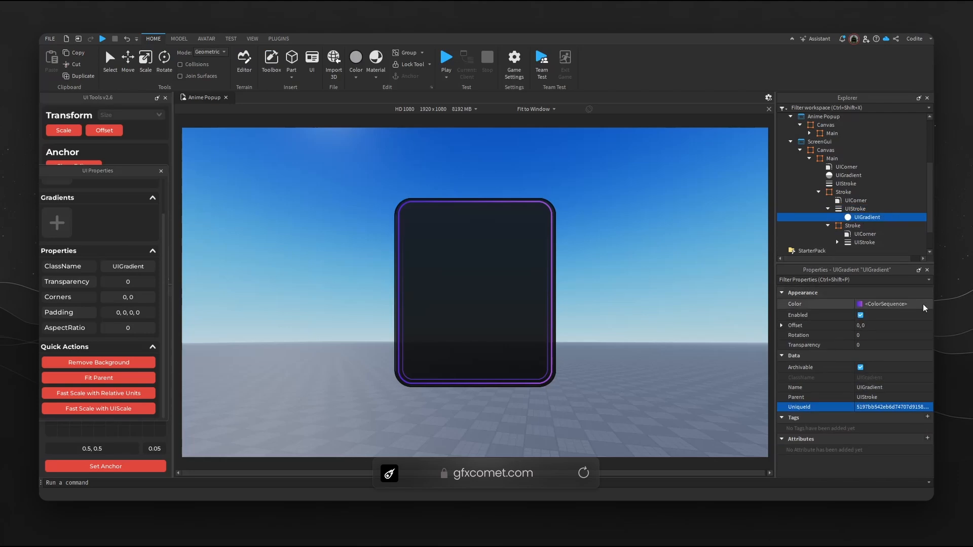
# In Roblox Studio, set the start color of the outer Stroke frame's UIGradient to the hex code copied from Photoshop.
pyautogui.click(923, 305)
pyautogui.click(470, 299)
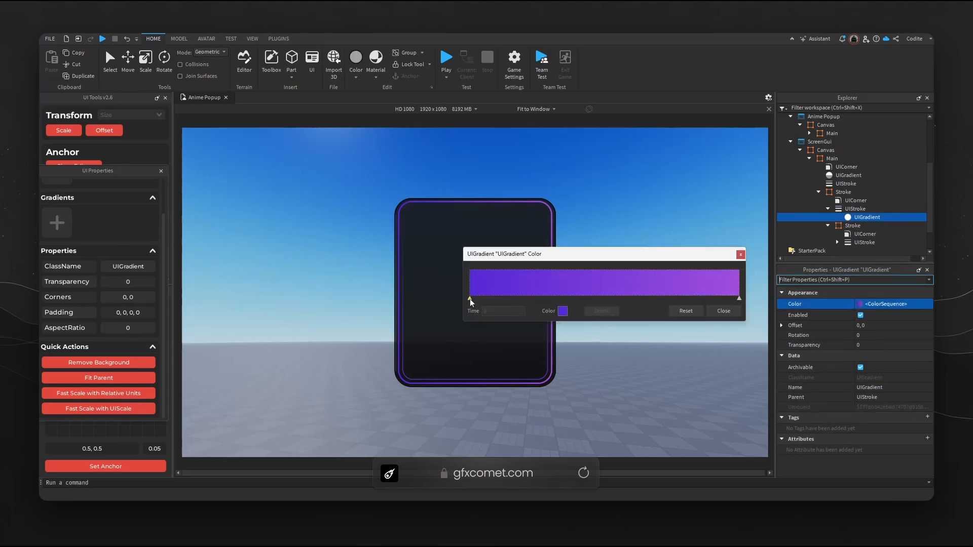
pyautogui.click(563, 311)
pyautogui.doubleClick(563, 353)
pyautogui.hotkey('ctrl', 'v')
pyautogui.click(578, 362)
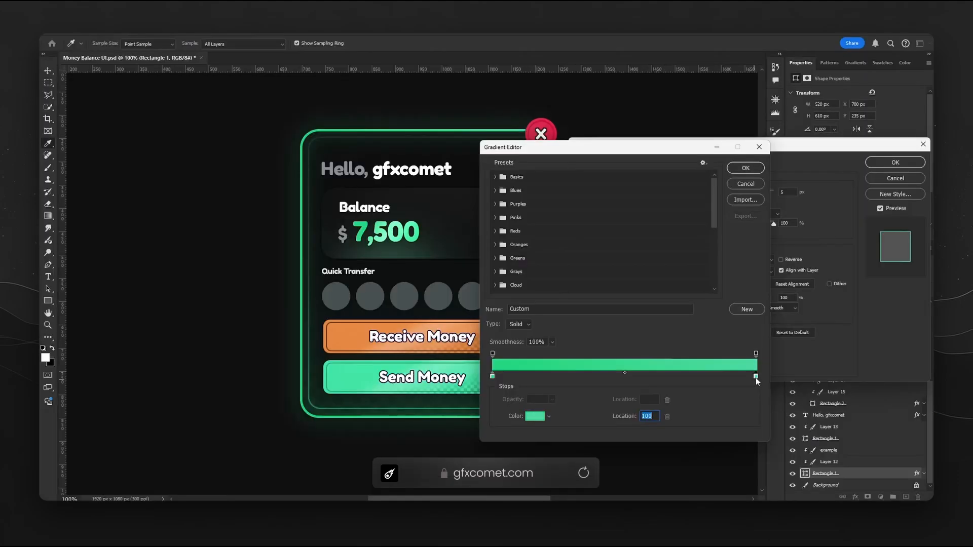
# Copy the end stop color 4fdaa4 from Photoshop's stroke gradient and apply it as the end color of the outer Stroke's UIGradient.
pyautogui.doubleClick(756, 376)
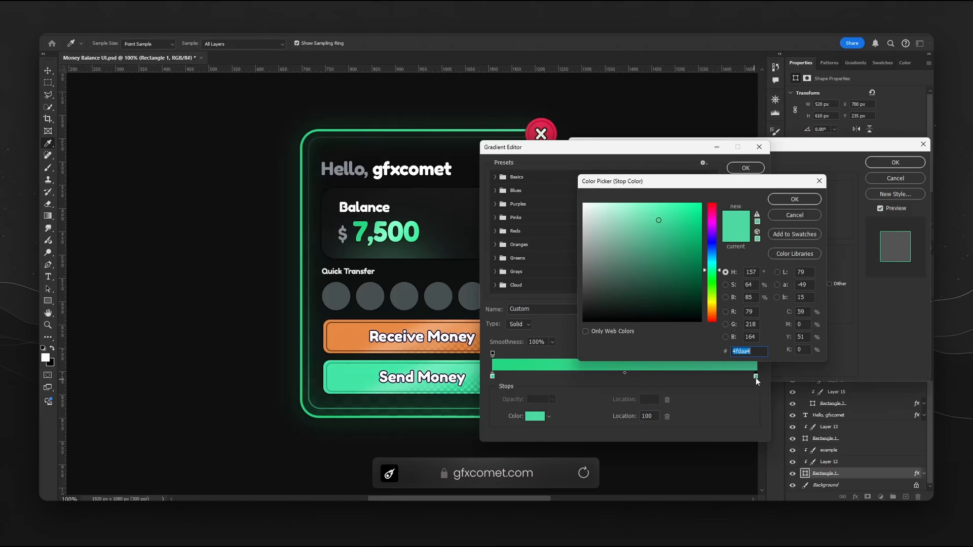
pyautogui.click(796, 216)
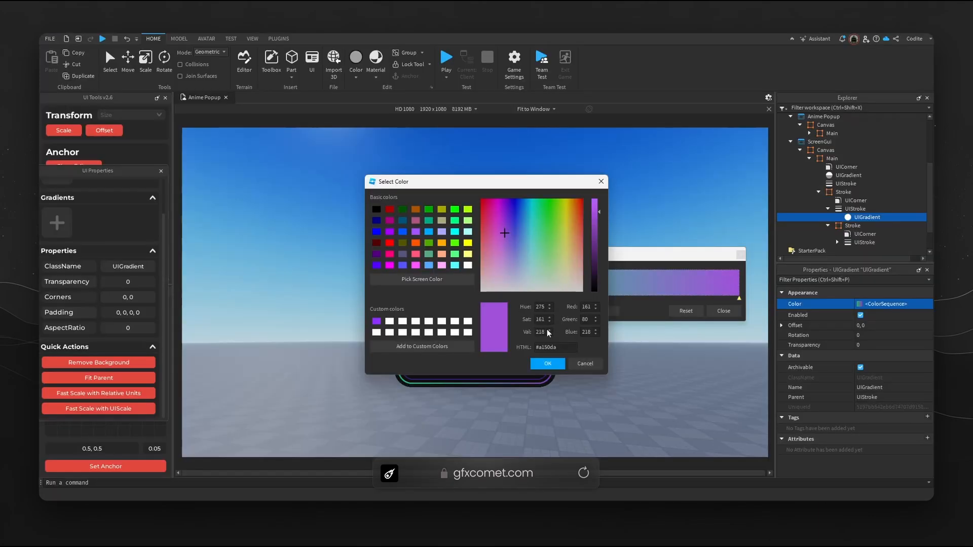
pyautogui.doubleClick(547, 349)
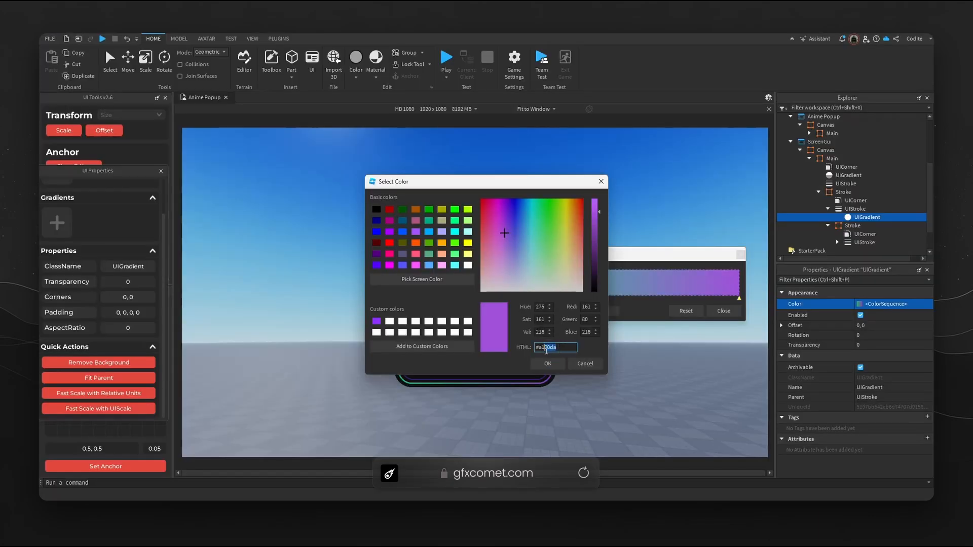
pyautogui.hotkey('ctrl', 'v')
pyautogui.click(548, 364)
pyautogui.click(740, 312)
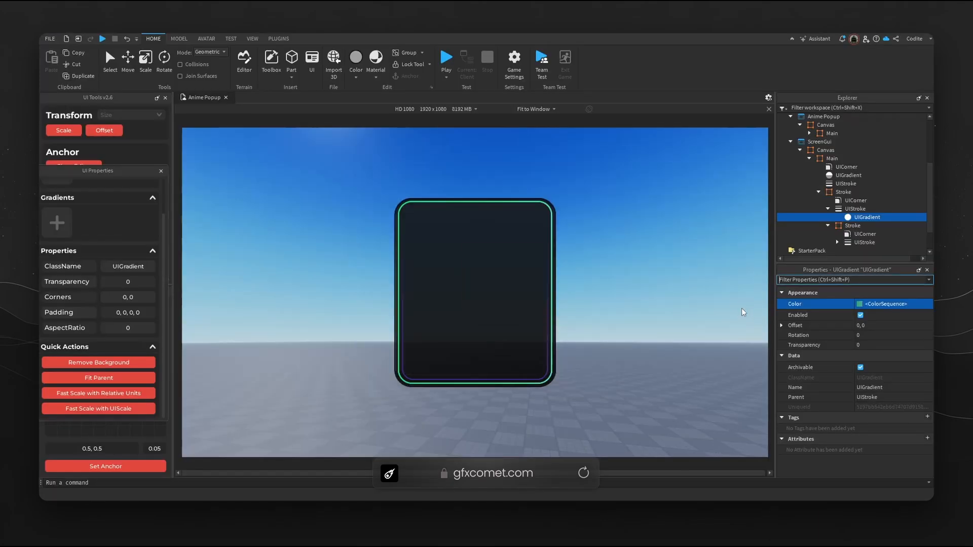
# Set the end color of the inner Stroke's UIGradient to #4fdaa4 darkened to #1f553f.
pyautogui.click(859, 241)
pyautogui.click(837, 242)
pyautogui.click(868, 250)
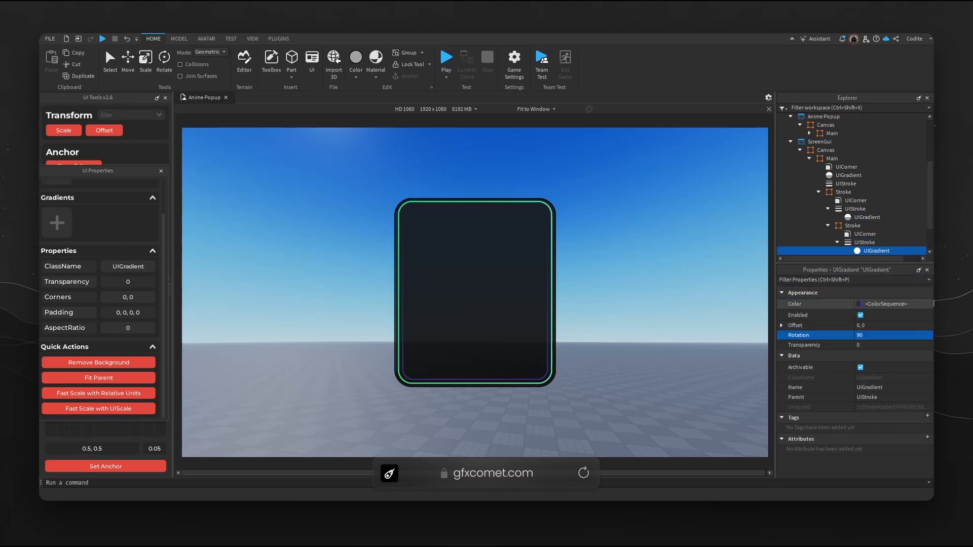
pyautogui.click(930, 304)
pyautogui.click(739, 299)
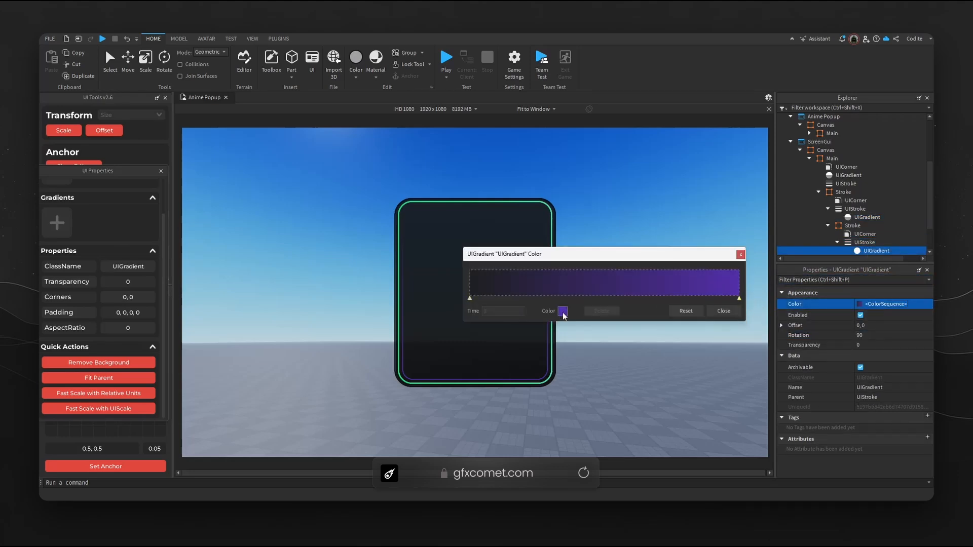
pyautogui.click(562, 311)
pyautogui.moveTo(530, 187); pyautogui.dragTo(702, 188)
pyautogui.tripleClick(698, 350)
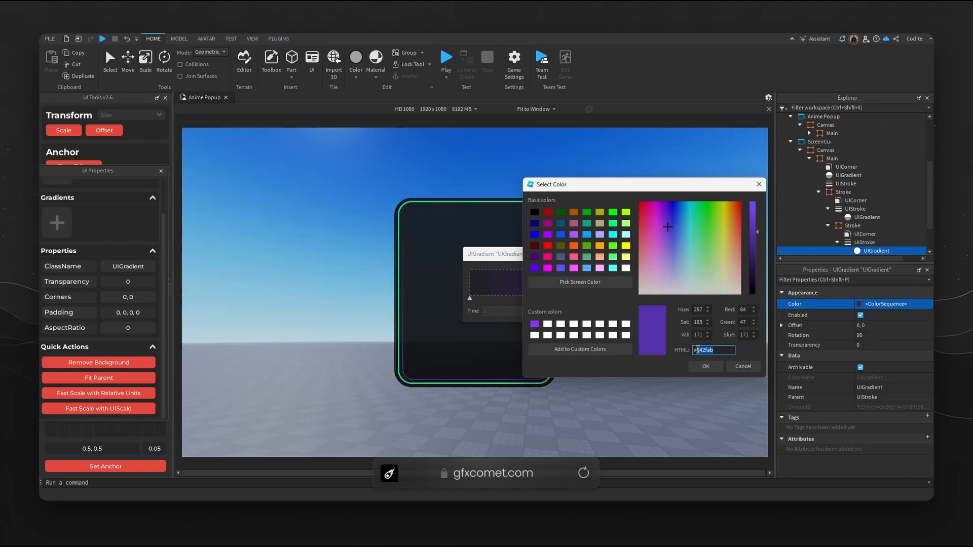
pyautogui.write('#4fdaa4')
pyautogui.moveTo(759, 226); pyautogui.dragTo(758, 264)
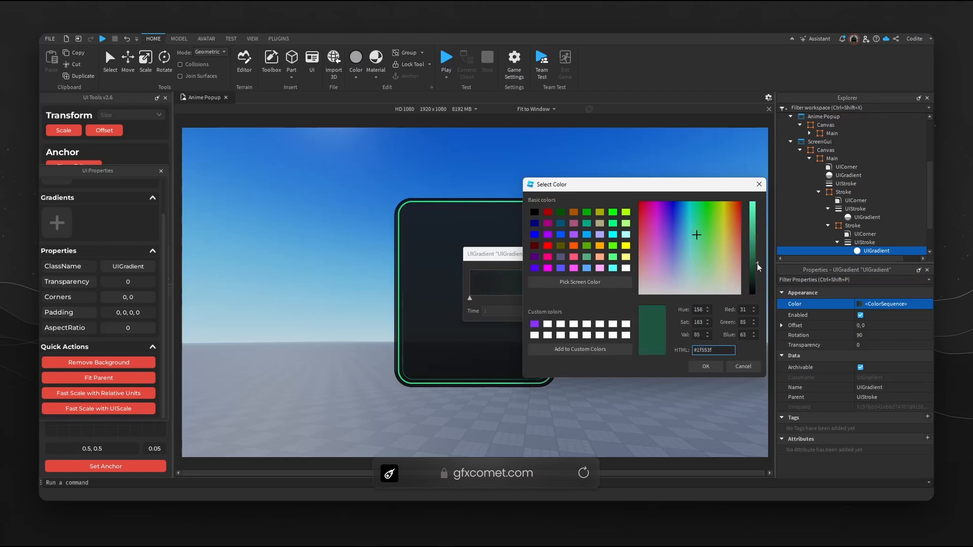
pyautogui.click(715, 370)
pyautogui.click(721, 311)
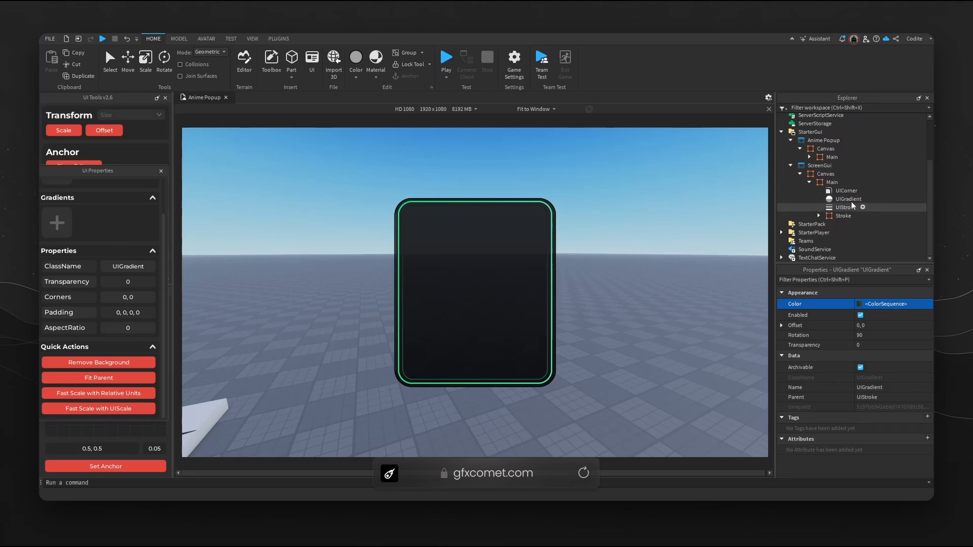
# Copy Glow, ImageLabel and Texture from the Anime Popup's Main frame into ScreenGui's Main frame.
pyautogui.click(833, 183)
pyautogui.click(810, 157)
pyautogui.scroll(-3, 841, 213)
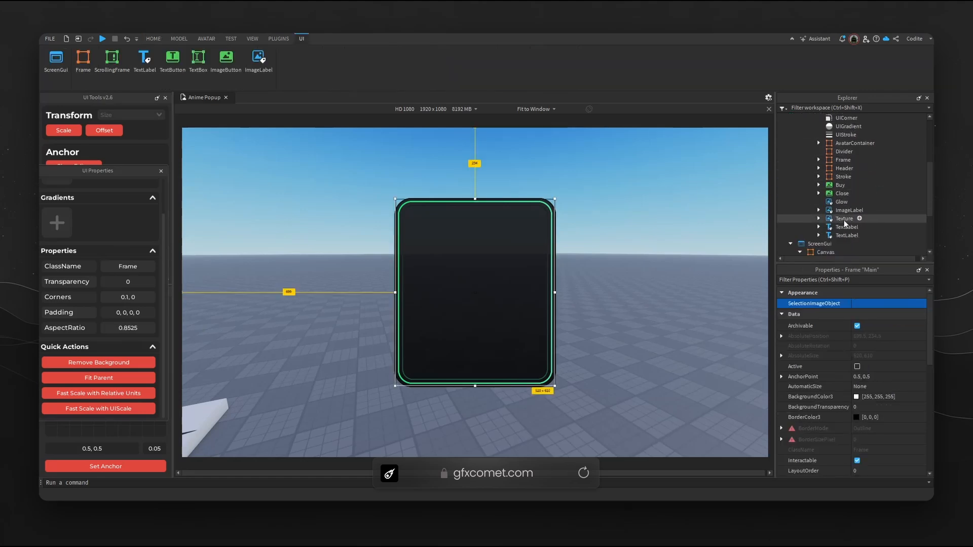
pyautogui.click(842, 195)
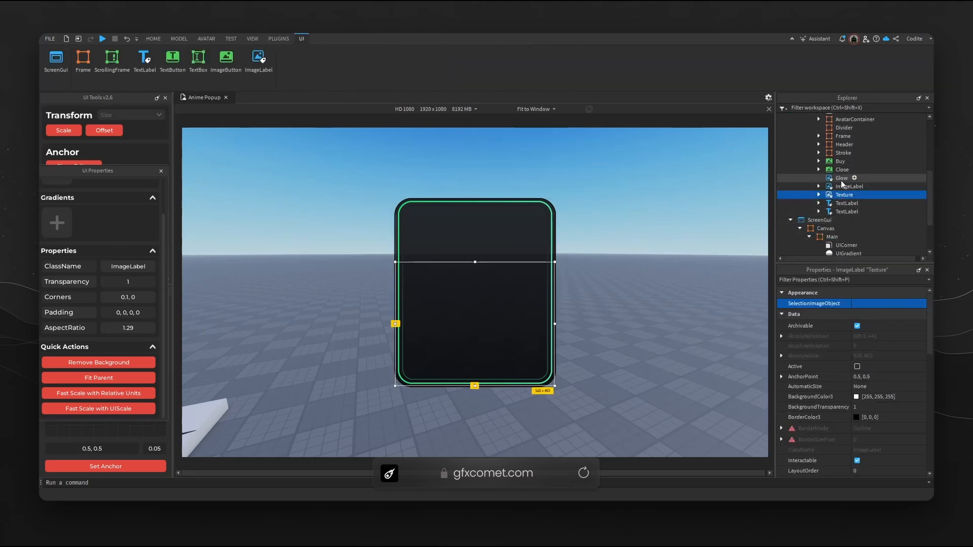
pyautogui.keyDown('ctrl'); pyautogui.click(841, 179); pyautogui.keyUp('ctrl')
pyautogui.keyDown('ctrl'); pyautogui.click(848, 186); pyautogui.keyUp('ctrl')
pyautogui.scroll(-3, 842, 187)
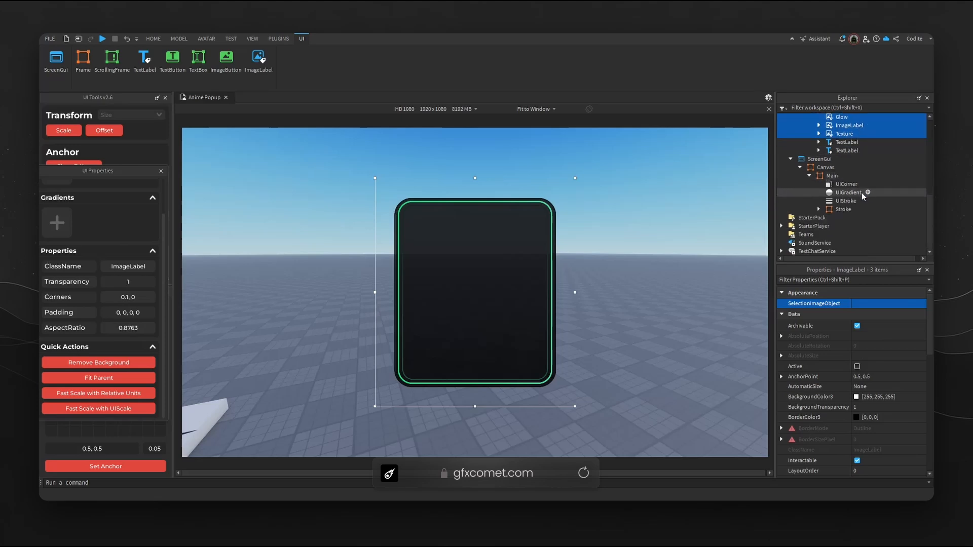
pyautogui.moveTo(837, 180); pyautogui.dragTo(835, 177)
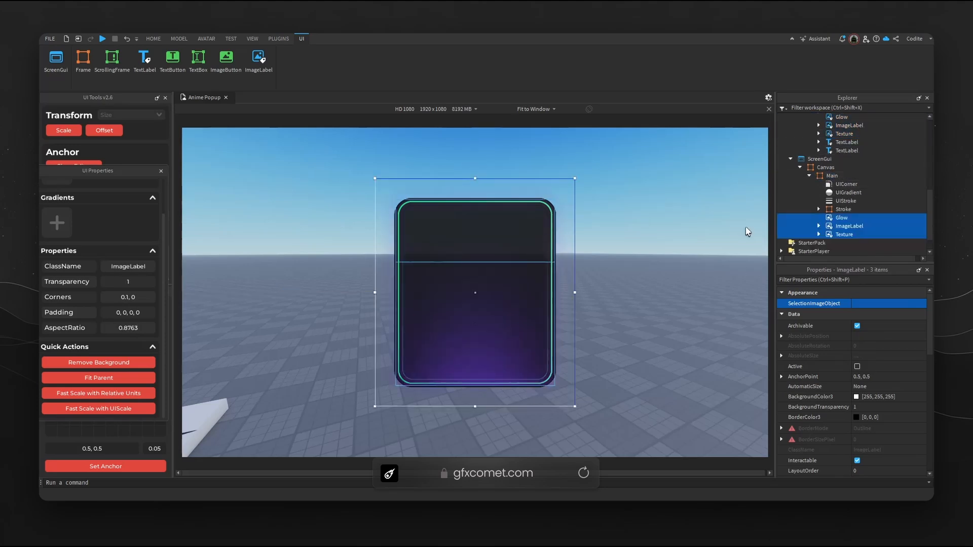
# Hide the copied Glow, ImageLabel and Texture in ScreenGui's Main frame.
pyautogui.click(836, 217)
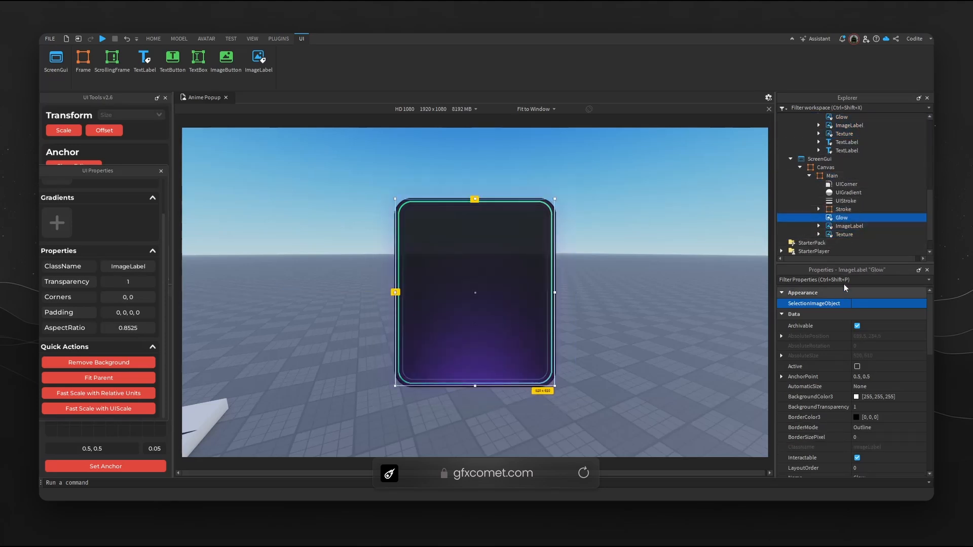
pyautogui.keyDown('shift'); pyautogui.click(846, 234); pyautogui.keyUp('shift')
pyautogui.click(857, 397)
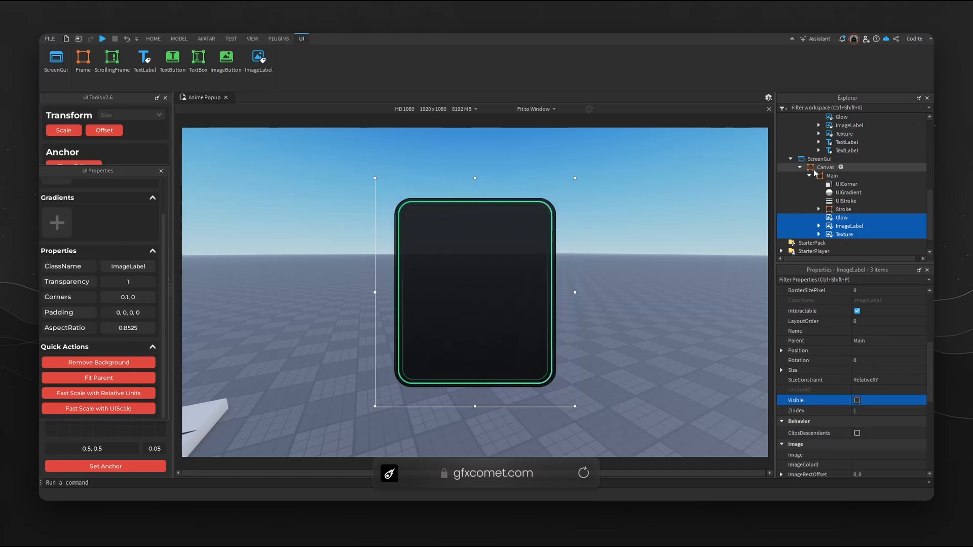
# Insert a new ImageLabel into ScreenGui's Main frame and center it with a 0.5, 0.5 anchor.
pyautogui.click(841, 175)
pyautogui.click(845, 176)
pyautogui.write('ima')
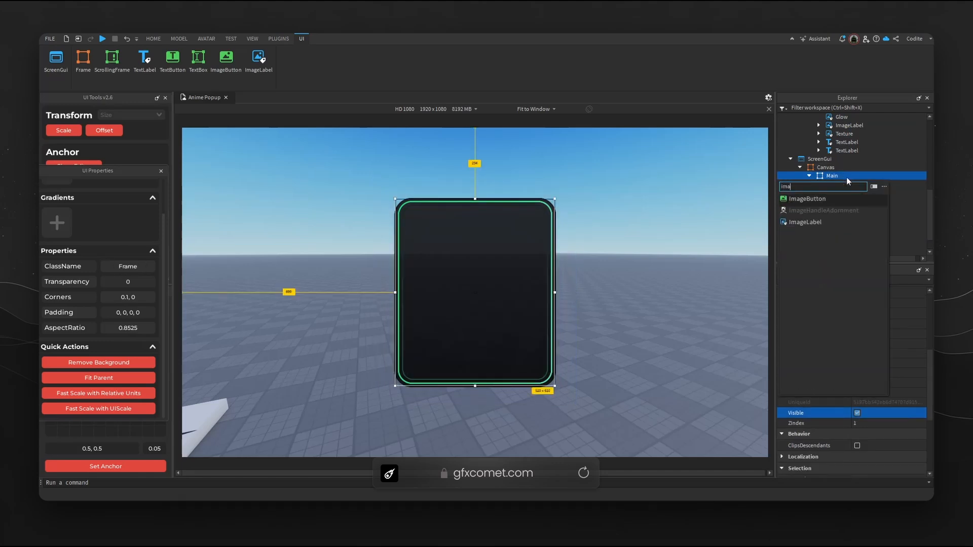
pyautogui.press('Down')
pyautogui.press('Return')
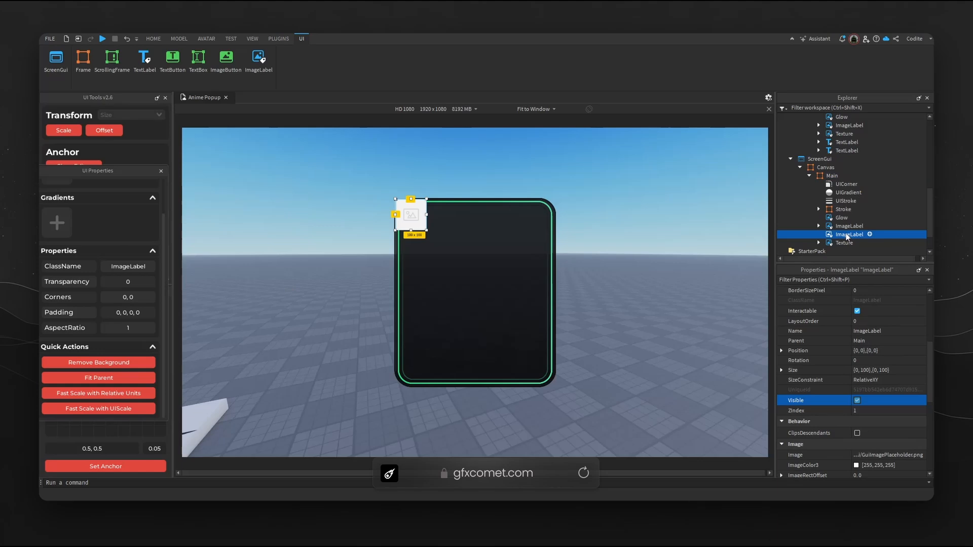
pyautogui.click(136, 464)
# Copy the main_texture asset's ID and fit the new ImageLabel to ScreenGui's Main frame.
pyautogui.scroll(-3, 885, 363)
pyautogui.scroll(2, 877, 355)
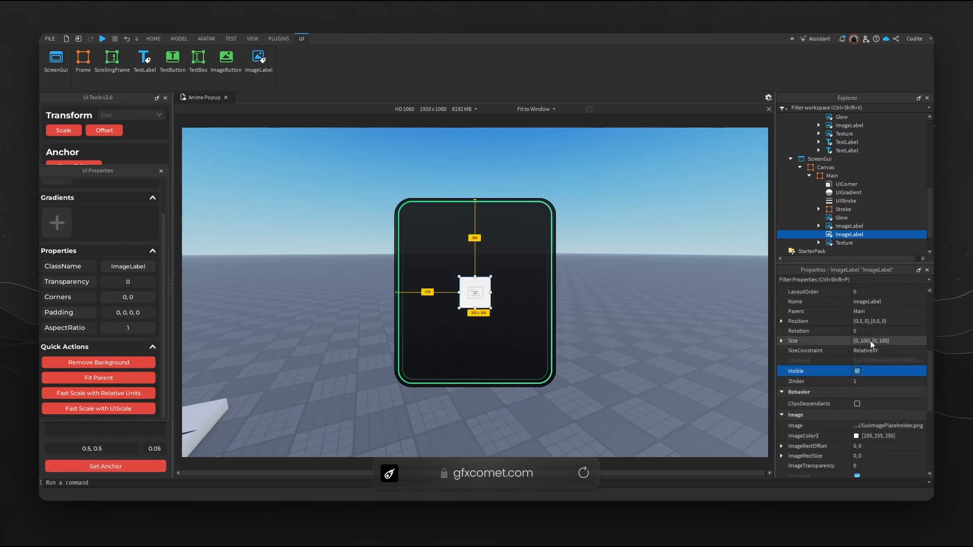
pyautogui.click(781, 341)
pyautogui.click(796, 351)
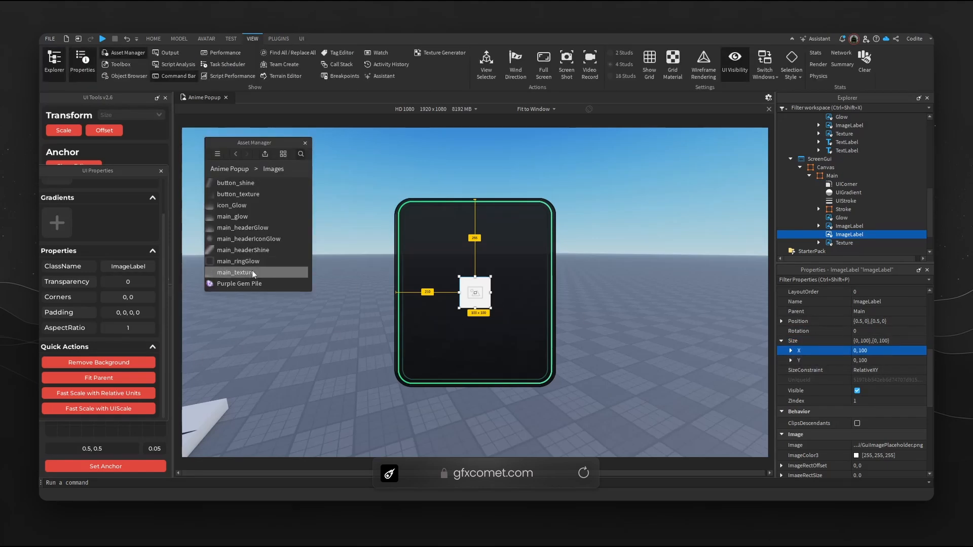
pyautogui.rightClick(250, 273)
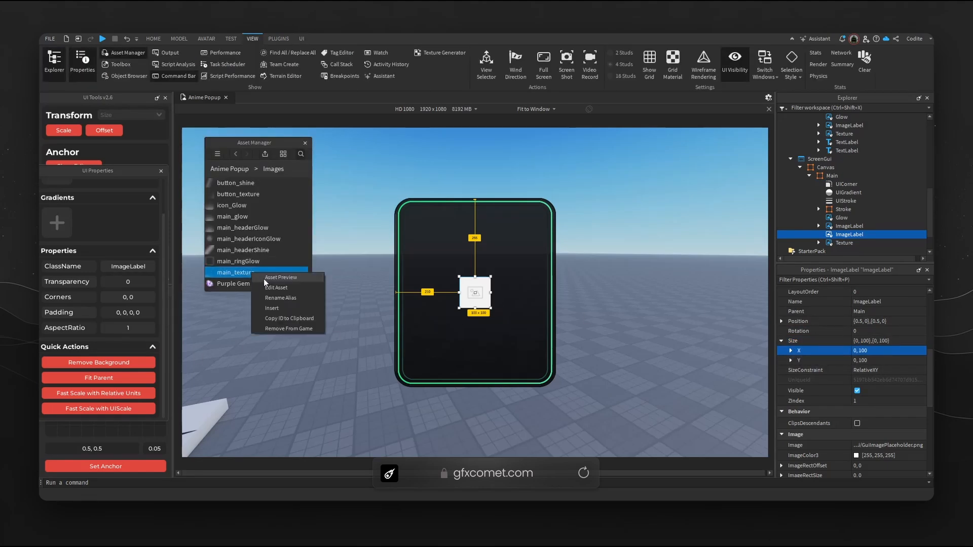
pyautogui.click(284, 319)
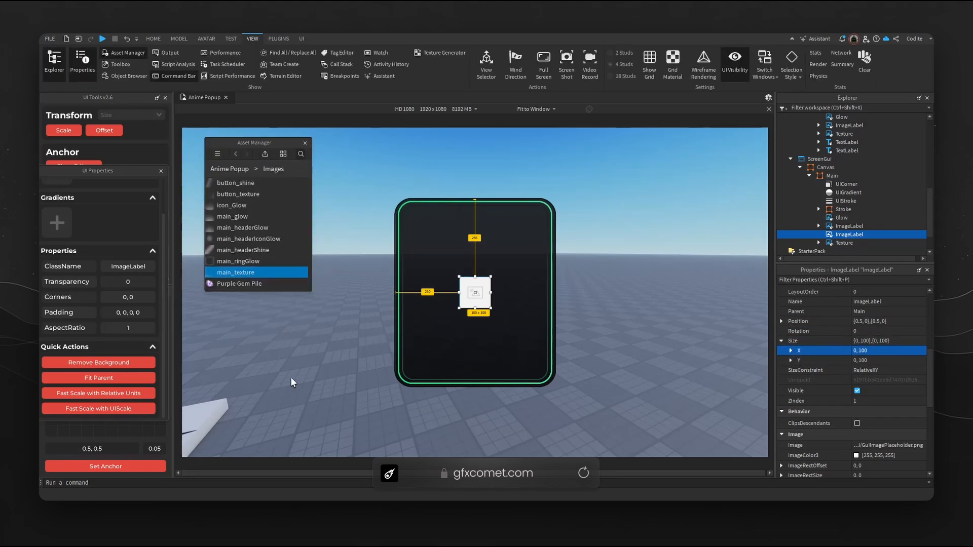
pyautogui.click(133, 380)
# Set the ImageLabel's Image to the copied main_texture ID and remove its background.
pyautogui.scroll(-5, 807, 420)
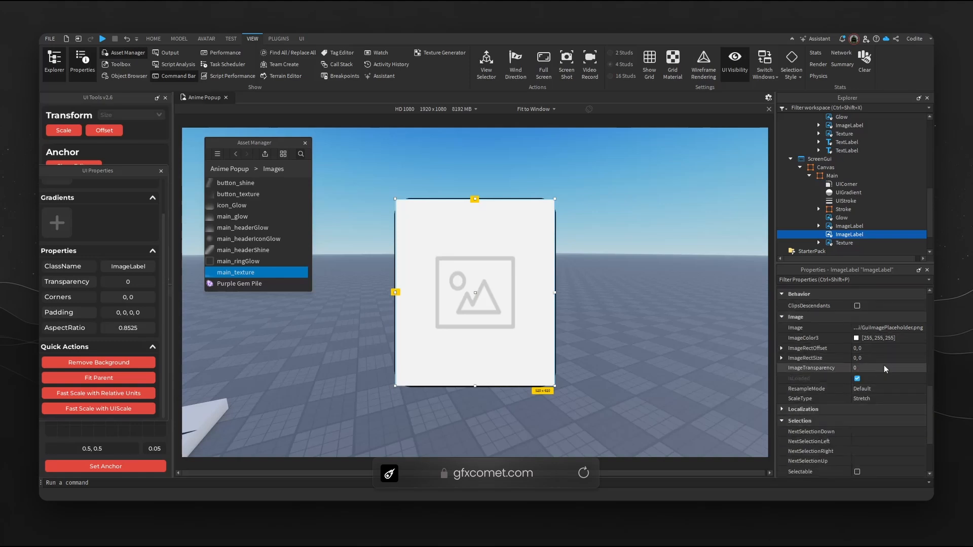
pyautogui.click(887, 328)
pyautogui.hotkey('ctrl', 'v')
pyautogui.press('Return')
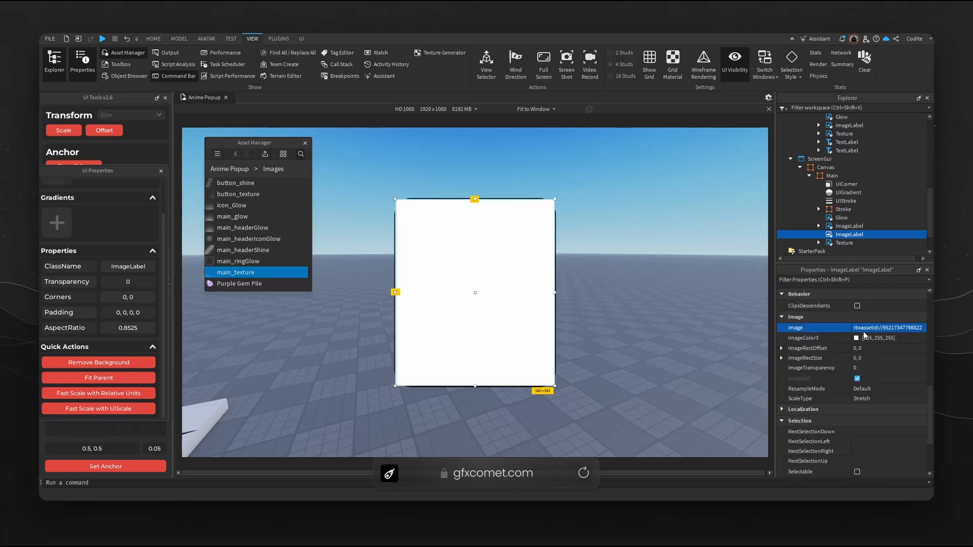
pyautogui.click(98, 365)
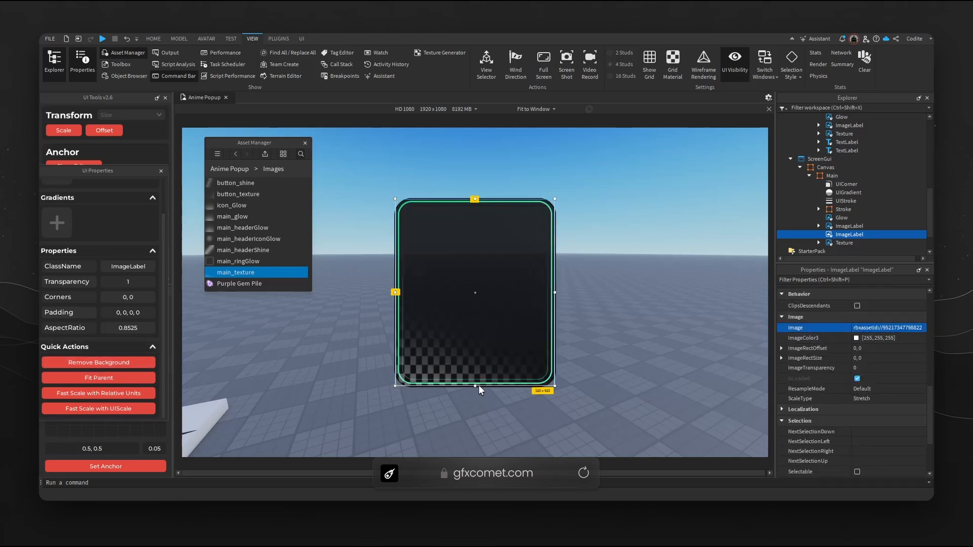
# Shorten the texture ImageLabel from its upper edge to about 424 px tall and set its ImageColor3 to black (#000000).
pyautogui.moveTo(475, 197); pyautogui.dragTo(484, 254)
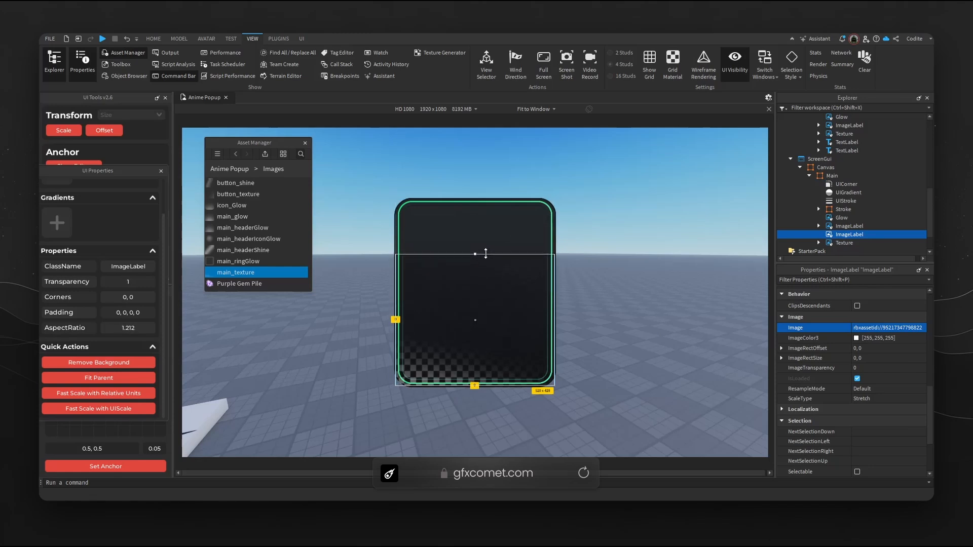
pyautogui.click(856, 338)
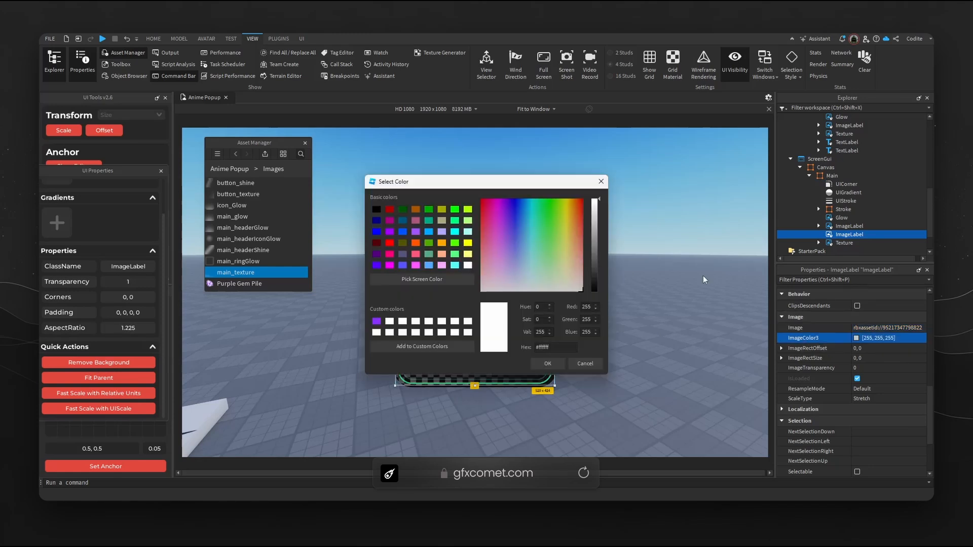
pyautogui.moveTo(531, 188); pyautogui.dragTo(752, 204)
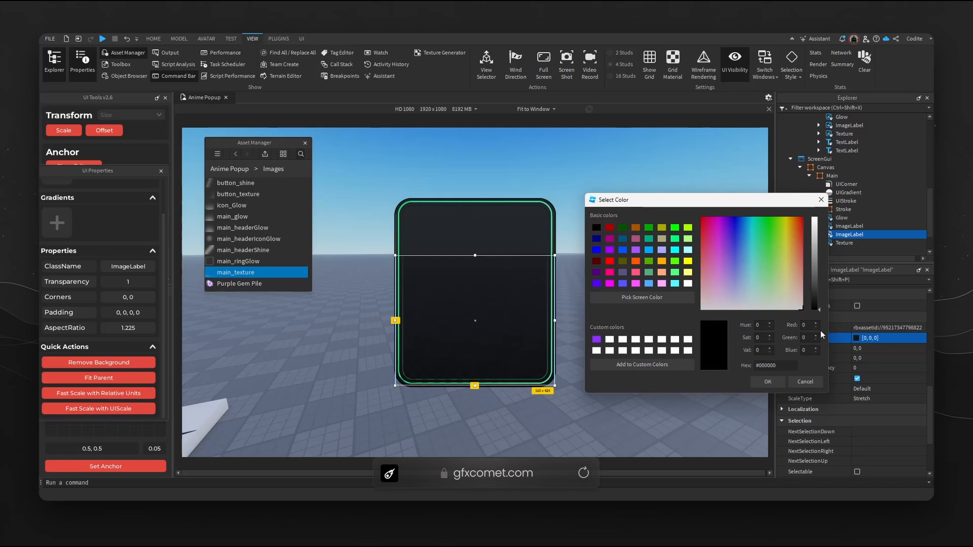
pyautogui.click(767, 382)
pyautogui.click(631, 338)
pyautogui.moveTo(631, 339); pyautogui.dragTo(628, 336)
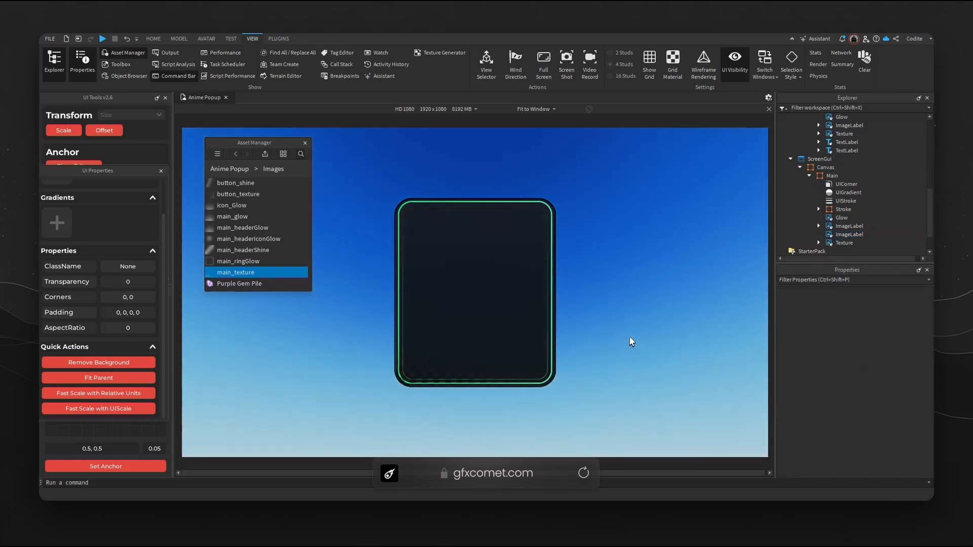
# Delete the extra ImageLabel and make the copied Glow, ImageLabel and Texture in ScreenGui's Main frame visible.
pyautogui.click(842, 217)
pyautogui.keyDown('shift'); pyautogui.click(844, 235); pyautogui.keyUp('shift')
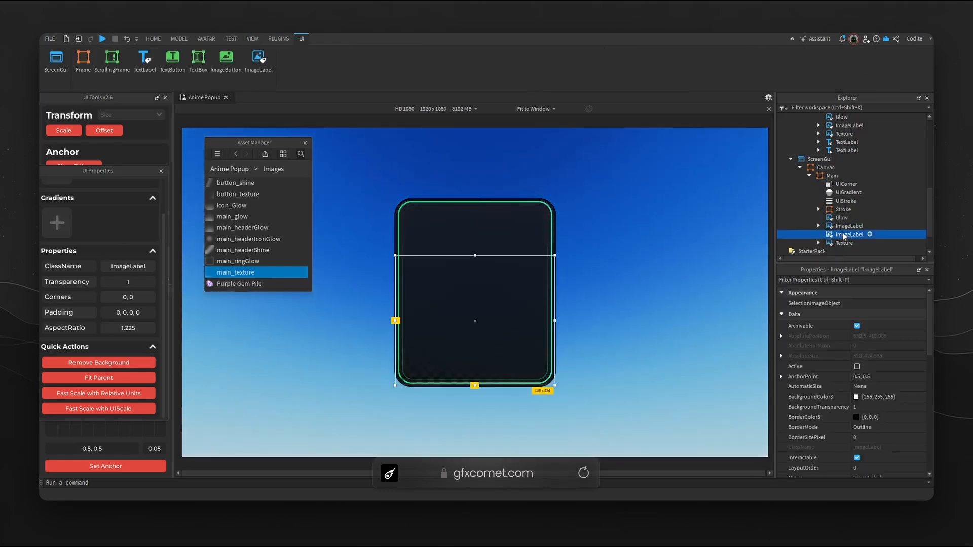
pyautogui.scroll(-3, 879, 420)
pyautogui.click(857, 371)
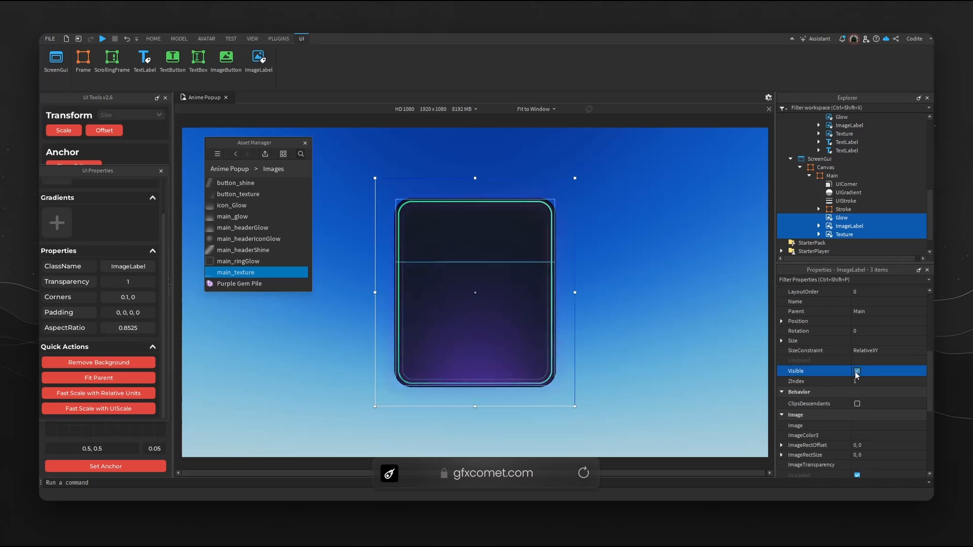
pyautogui.moveTo(657, 342); pyautogui.dragTo(635, 306)
# Set the ImageColor3 of Glow in ScreenGui's Main frame to the green sampled from the popup's inner stroke.
pyautogui.click(841, 218)
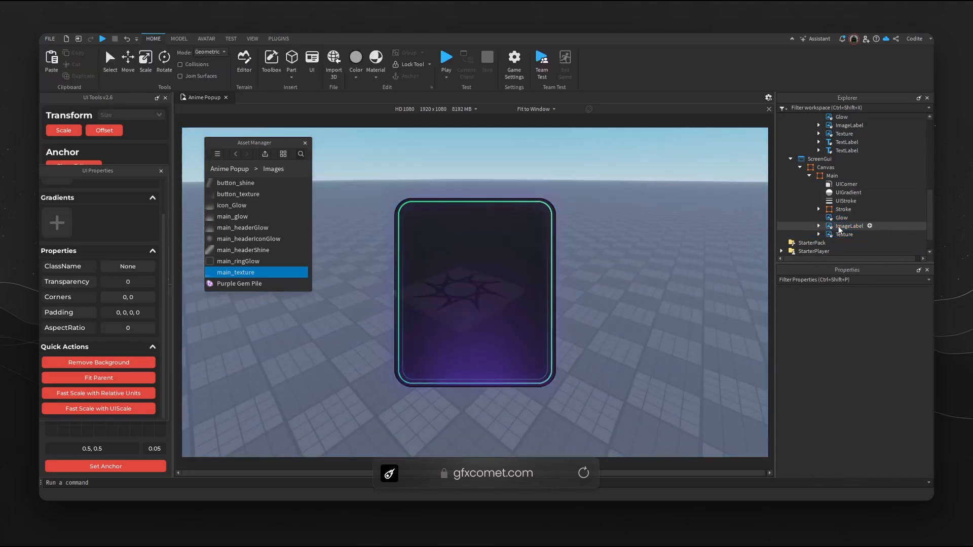
pyautogui.scroll(-5, 863, 406)
pyautogui.click(857, 377)
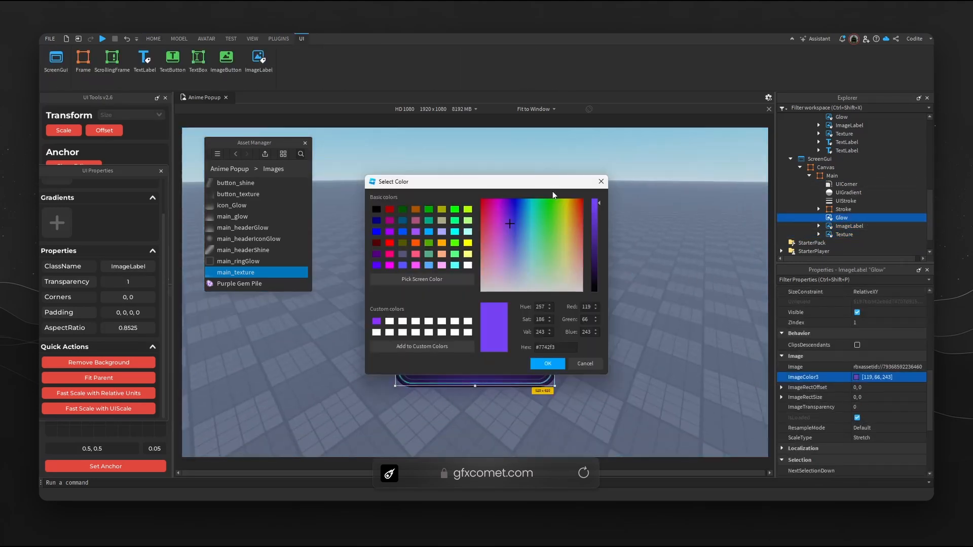
pyautogui.moveTo(553, 190); pyautogui.dragTo(731, 209)
pyautogui.click(595, 304)
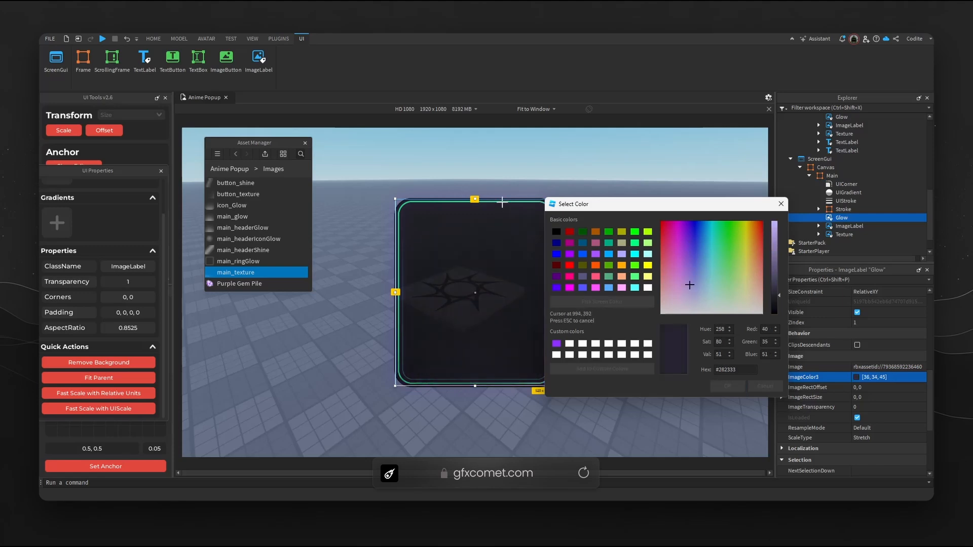
pyautogui.click(502, 202)
pyautogui.click(724, 384)
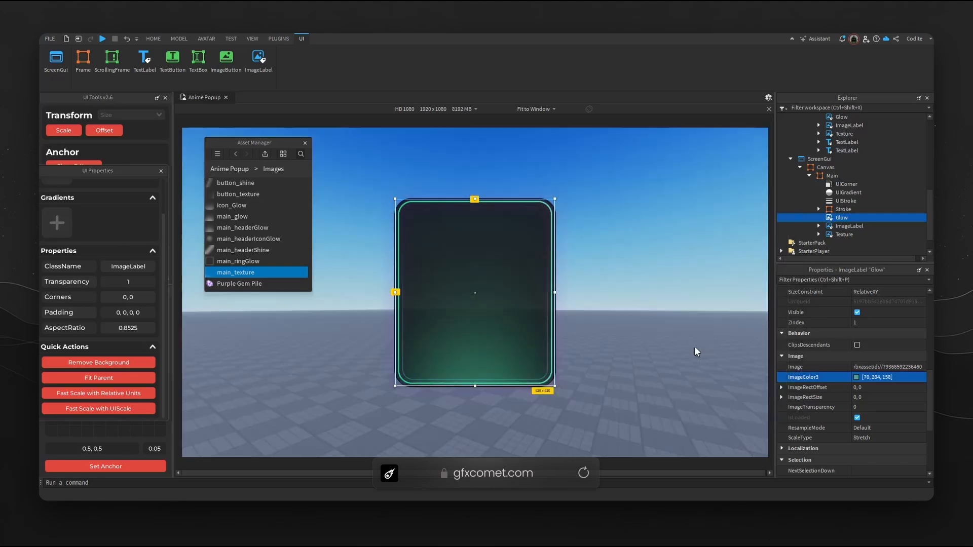
pyautogui.click(694, 347)
pyautogui.moveTo(688, 346); pyautogui.dragTo(689, 344)
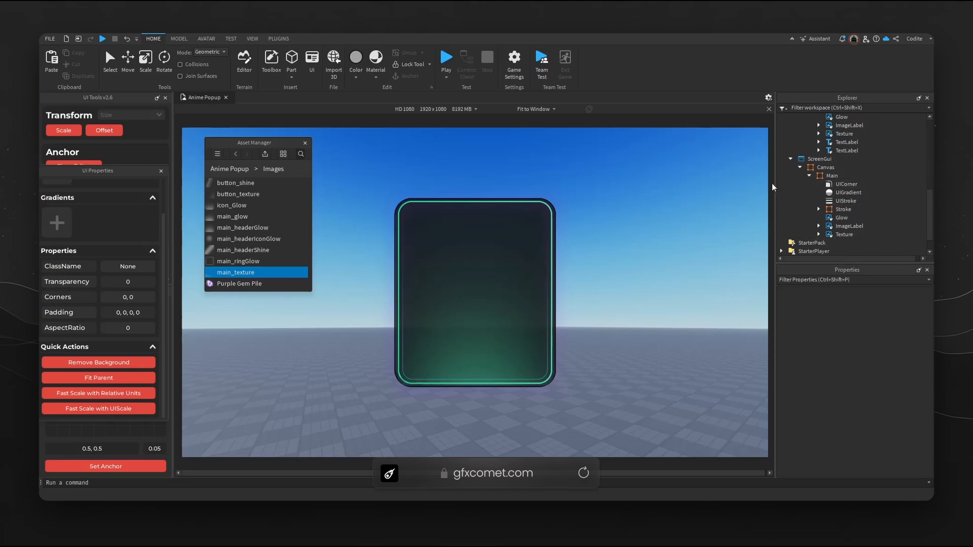
# Enable the Anime Popup and copy the Buy button, Close button and description TextLabel from its Main frame.
pyautogui.scroll(5, 841, 197)
pyautogui.click(833, 144)
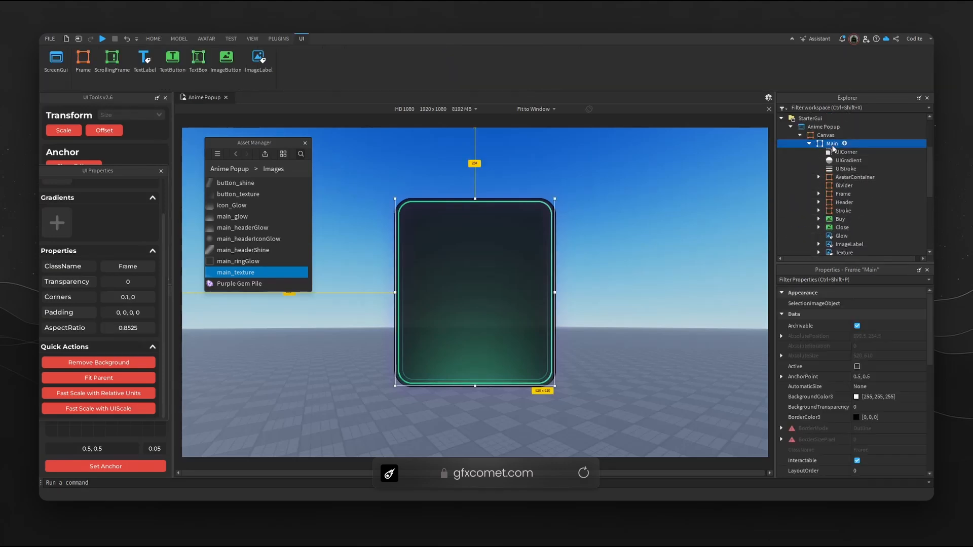
pyautogui.click(824, 126)
pyautogui.click(858, 407)
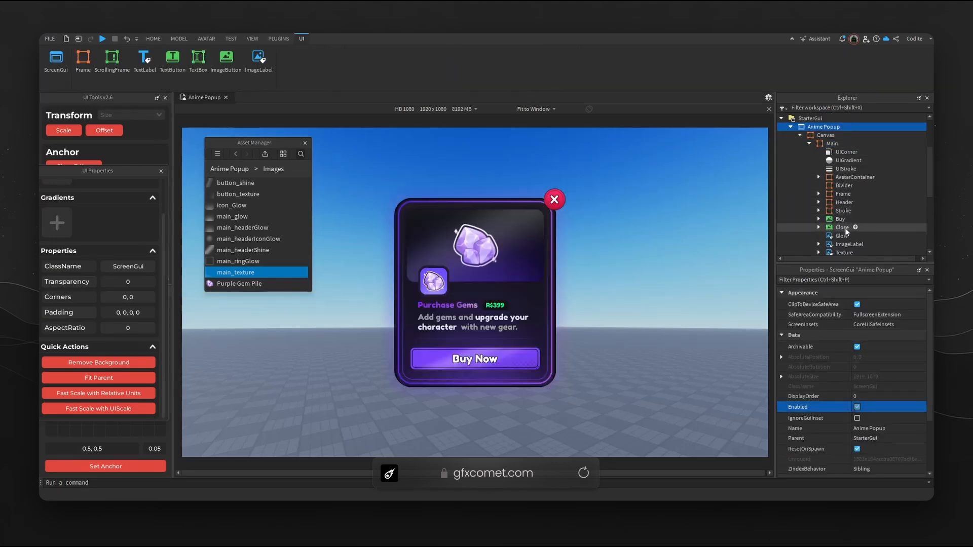
pyautogui.click(841, 219)
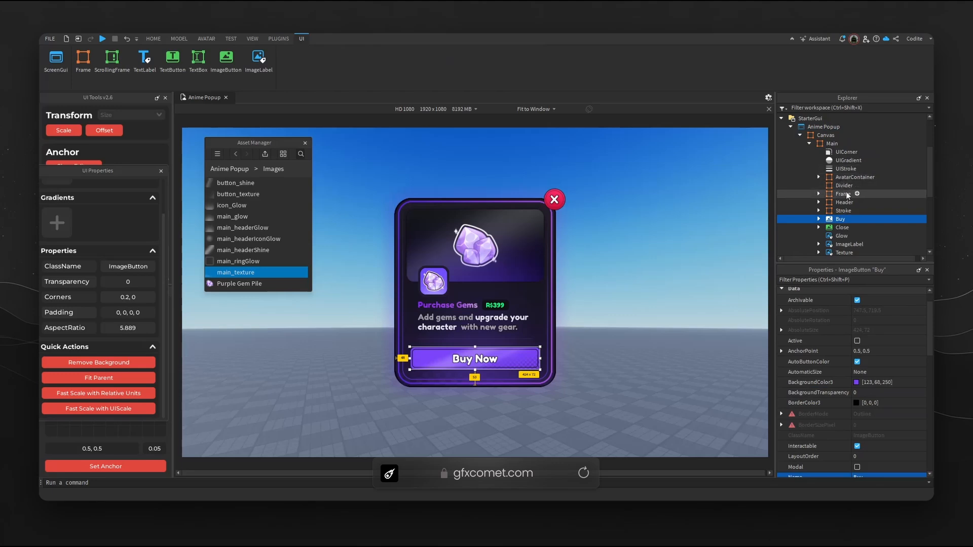
pyautogui.scroll(2, 849, 194)
pyautogui.scroll(-2, 849, 201)
pyautogui.scroll(-1, 847, 197)
pyautogui.keyDown('ctrl'); pyautogui.click(842, 204); pyautogui.keyUp('ctrl')
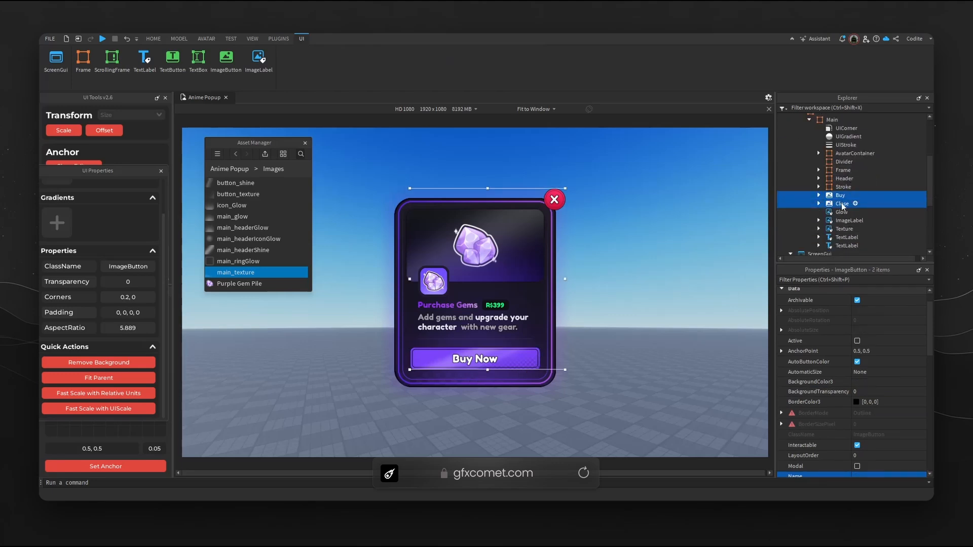
pyautogui.keyDown('ctrl'); pyautogui.click(849, 238); pyautogui.keyUp('ctrl')
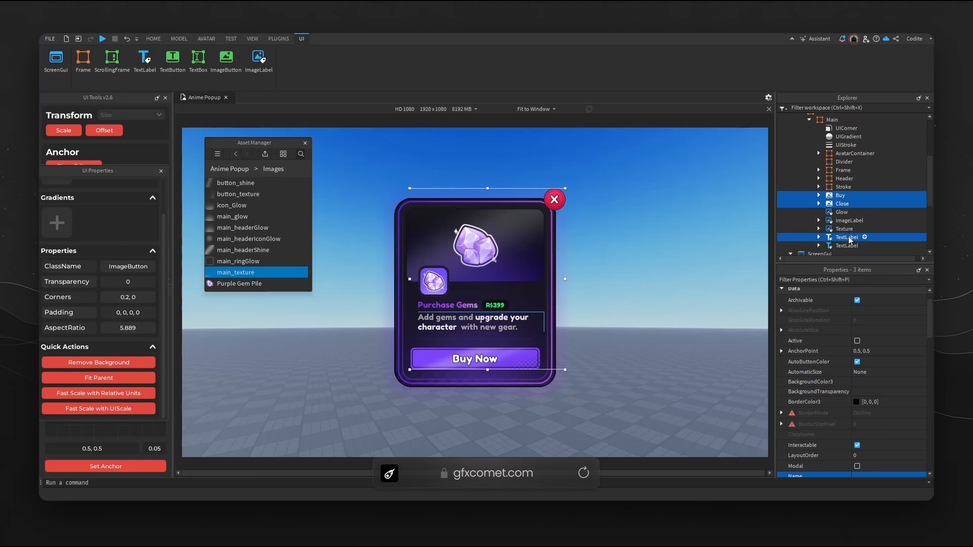
pyautogui.scroll(3, 849, 233)
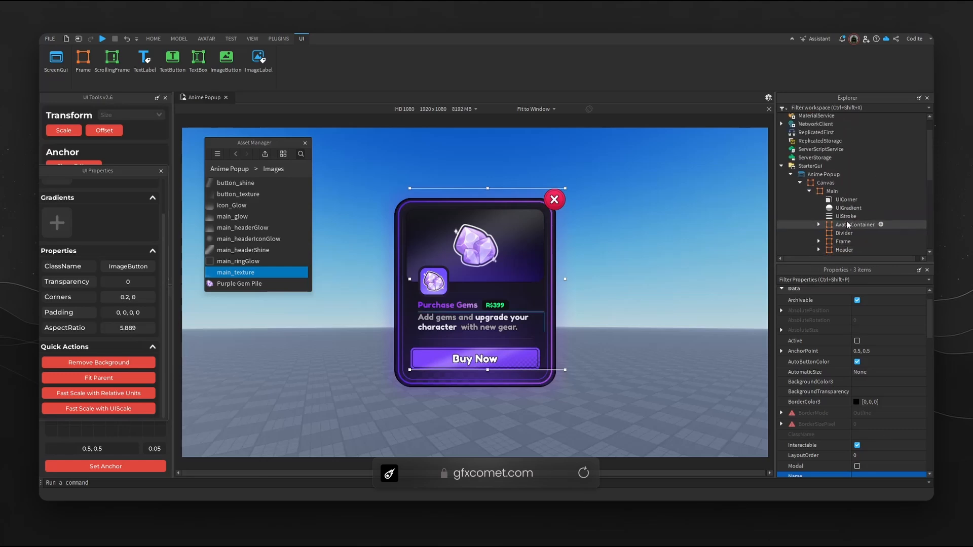
# Disable the Anime Popup and paste the copied Buy, Close and TextLabel into ScreenGui's Main frame.
pyautogui.click(824, 175)
pyautogui.click(857, 381)
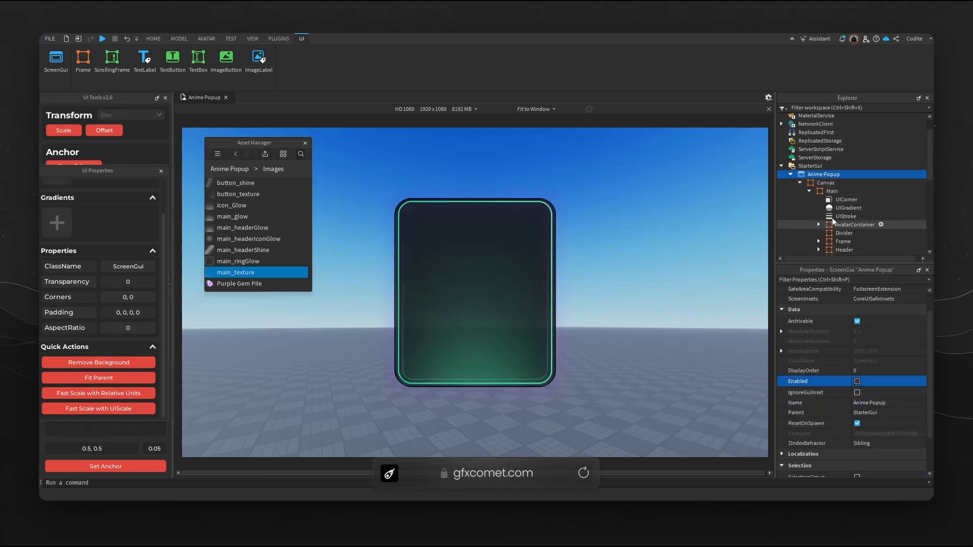
pyautogui.scroll(-2, 832, 218)
pyautogui.click(833, 144)
pyautogui.scroll(-5, 819, 177)
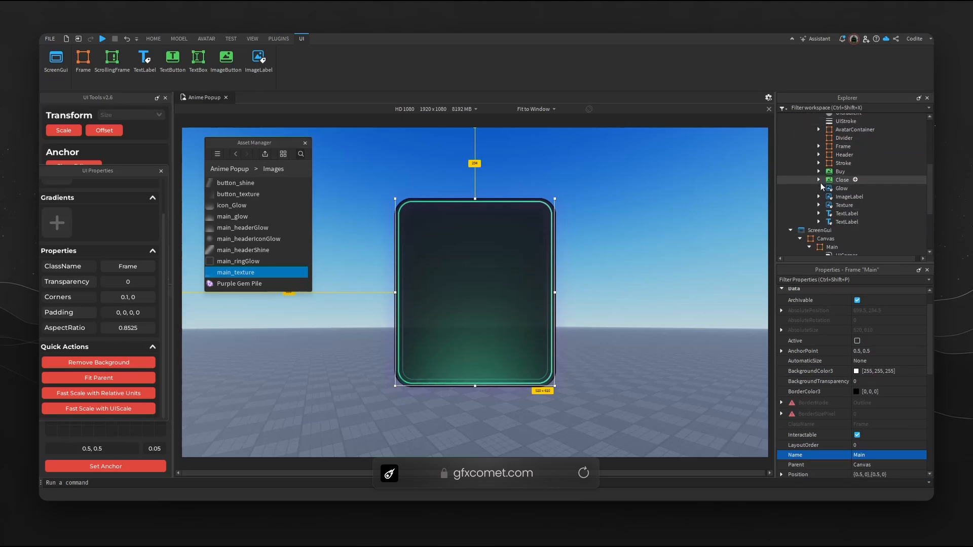
pyautogui.click(829, 176)
pyautogui.hotkey('ctrl', 'shift', 'v')
# Select the pasted Close button and display the canvas at actual resolution with the whole popup in view.
pyautogui.click(847, 195)
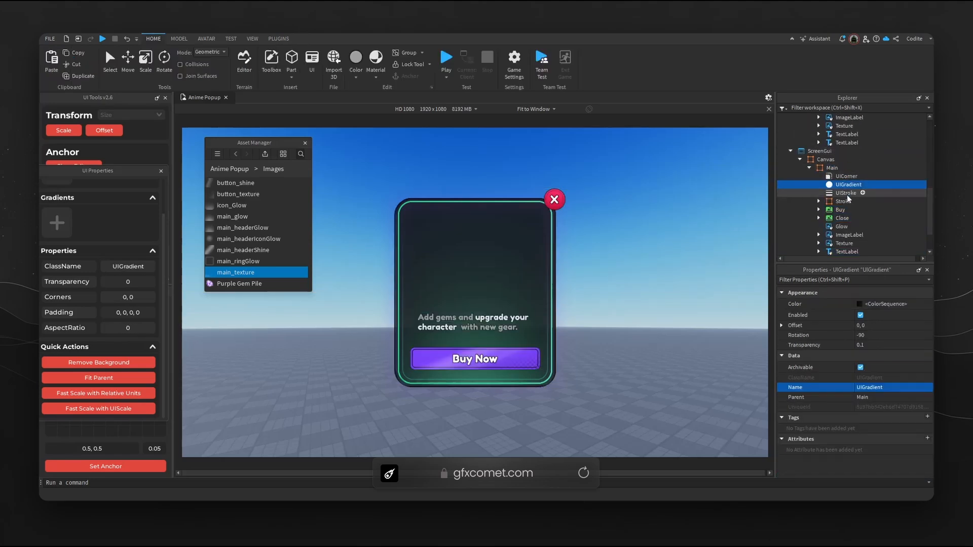
pyautogui.click(857, 202)
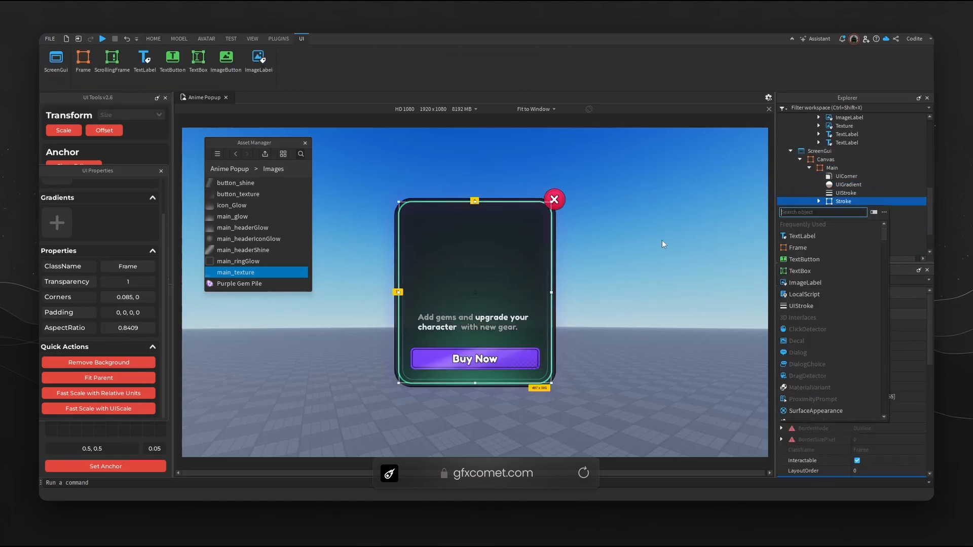
pyautogui.click(835, 194)
pyautogui.click(841, 217)
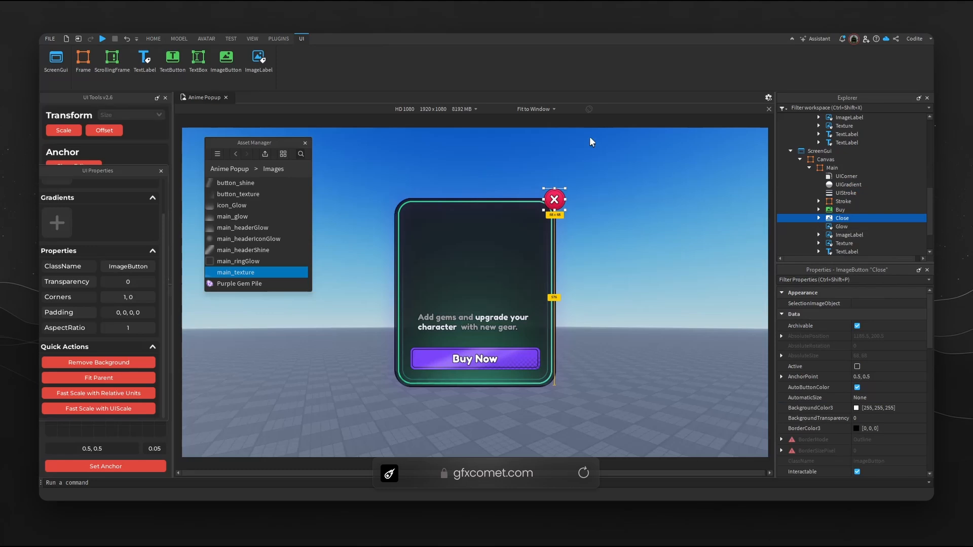
pyautogui.click(536, 109)
pyautogui.click(543, 132)
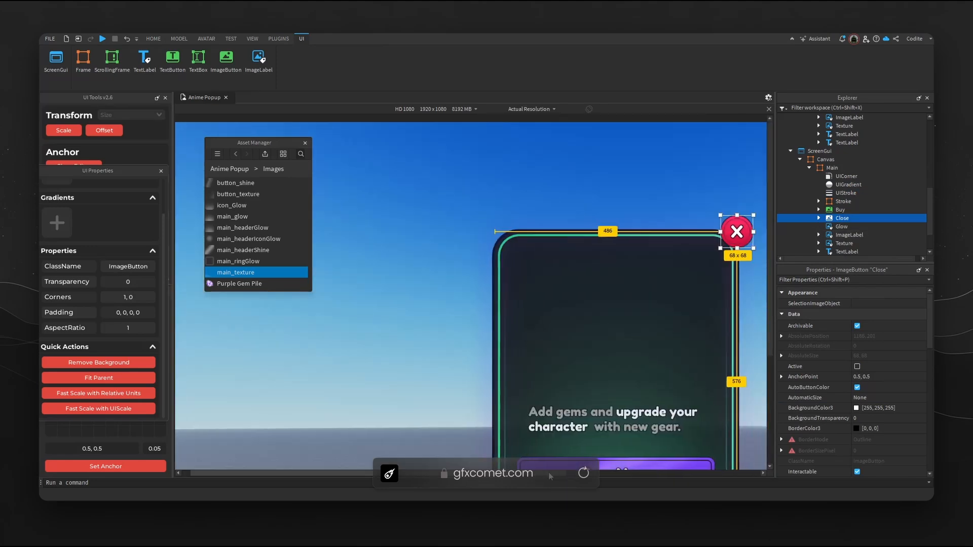
pyautogui.moveTo(548, 472); pyautogui.dragTo(631, 473)
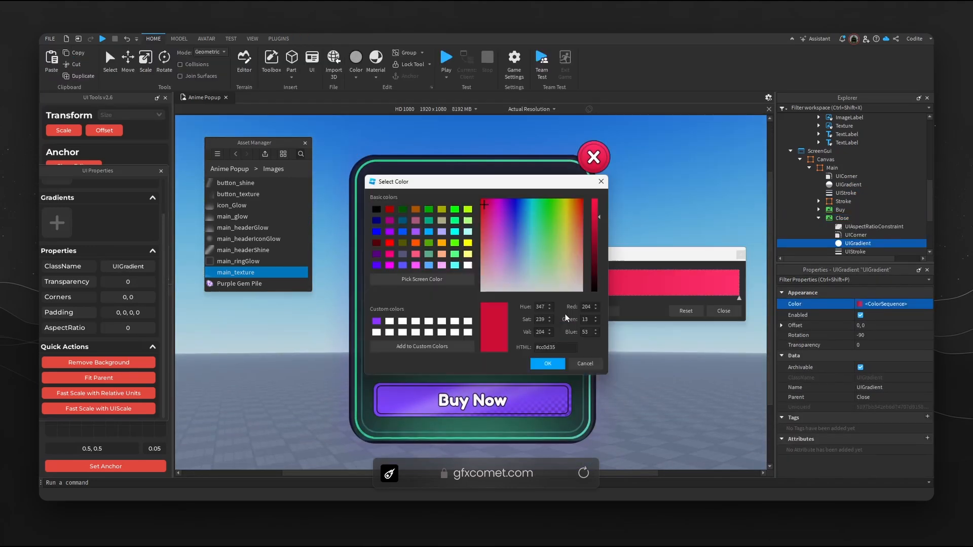
# Inspect the start and end colors of the Close button's UIGradient.
pyautogui.moveTo(551, 191); pyautogui.dragTo(508, 209)
pyautogui.moveTo(521, 368); pyautogui.dragTo(490, 366)
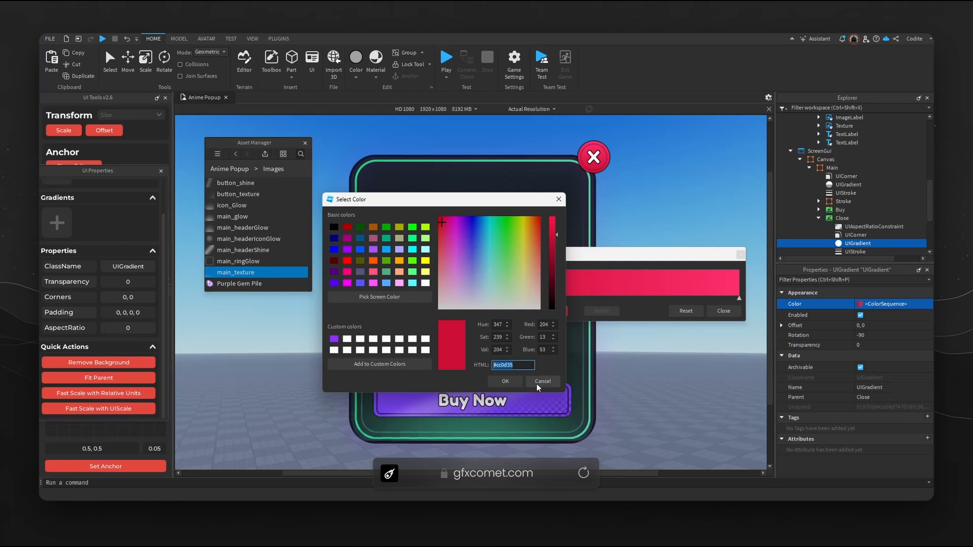
pyautogui.click(553, 381)
pyautogui.click(560, 310)
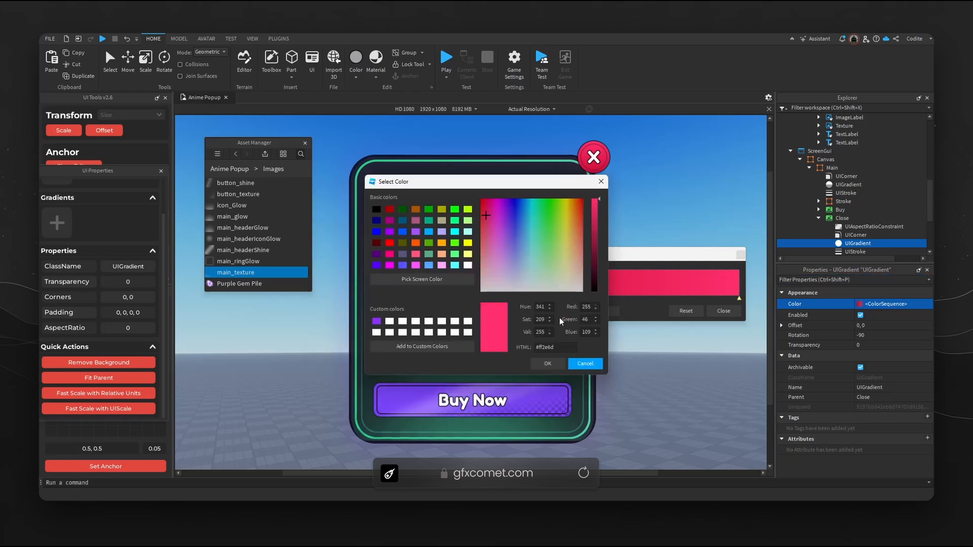
pyautogui.click(556, 349)
pyautogui.click(582, 363)
pyautogui.click(720, 311)
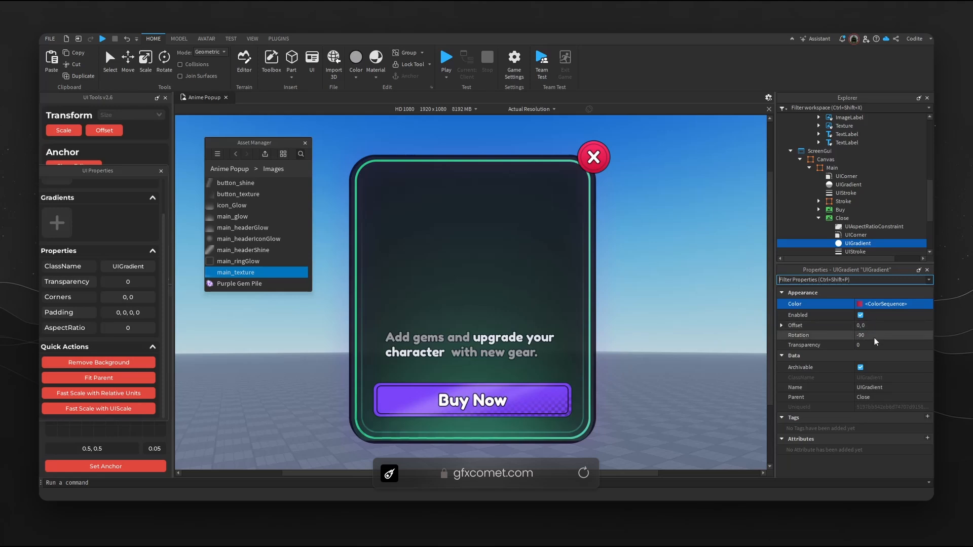
# Set the Buy button's background color to white (255, 255, 255).
pyautogui.click(543, 400)
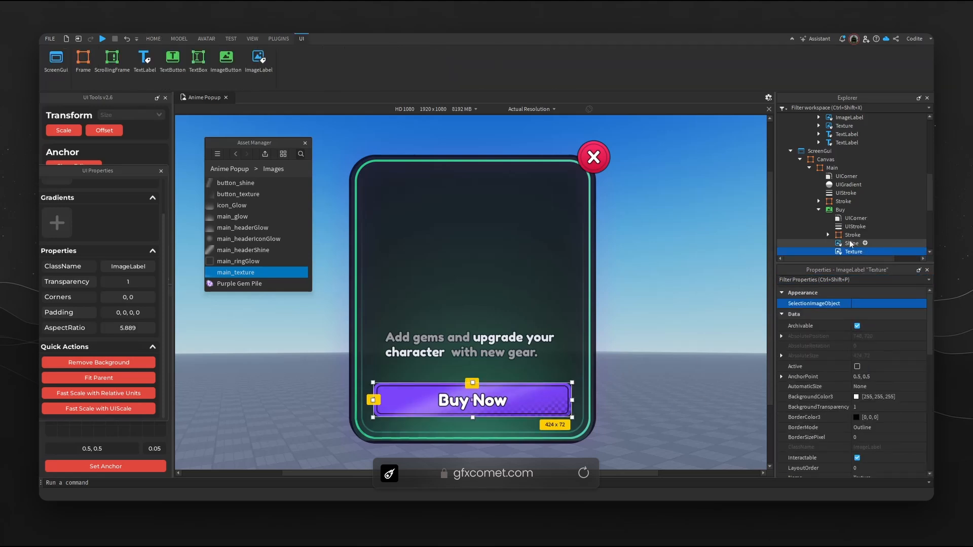
pyautogui.click(819, 197)
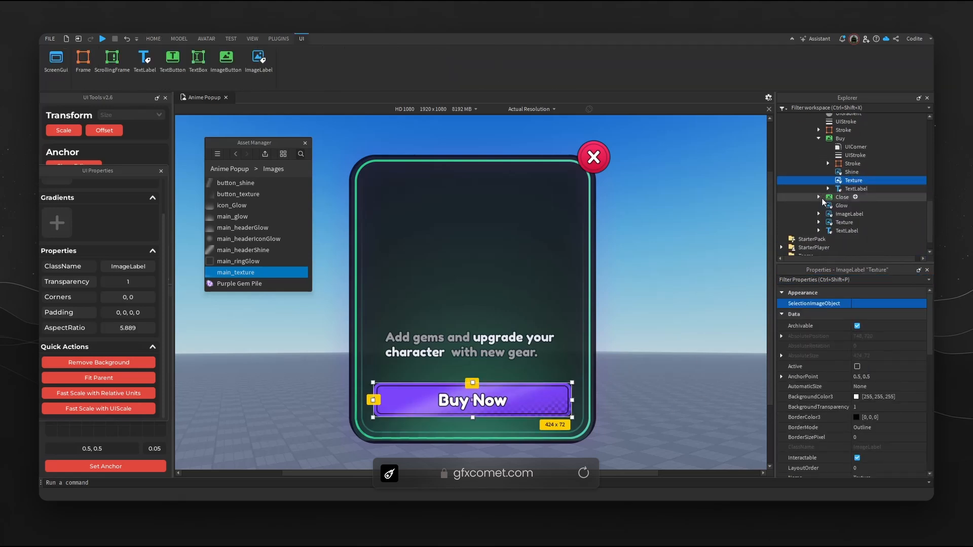
pyautogui.click(840, 138)
pyautogui.click(856, 408)
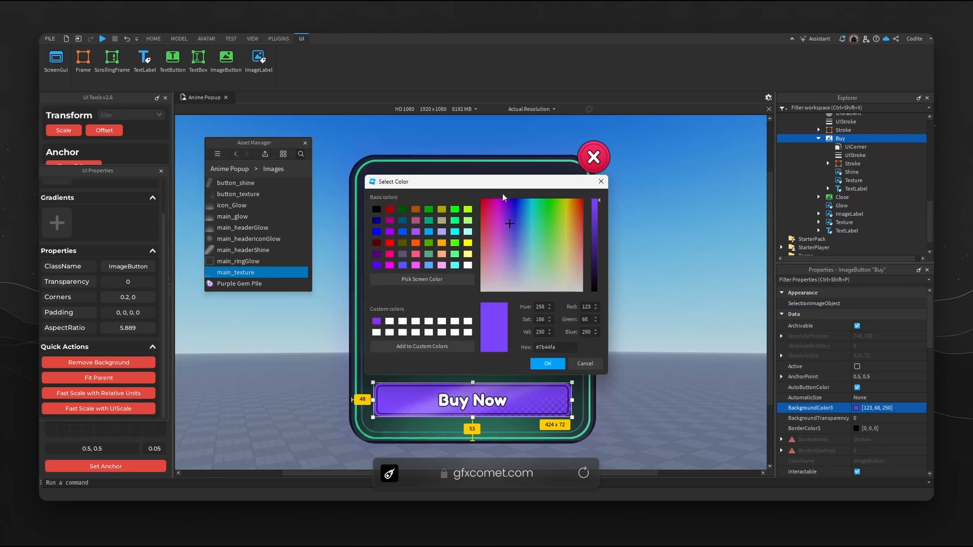
pyautogui.moveTo(505, 186); pyautogui.dragTo(593, 183)
pyautogui.click(674, 361)
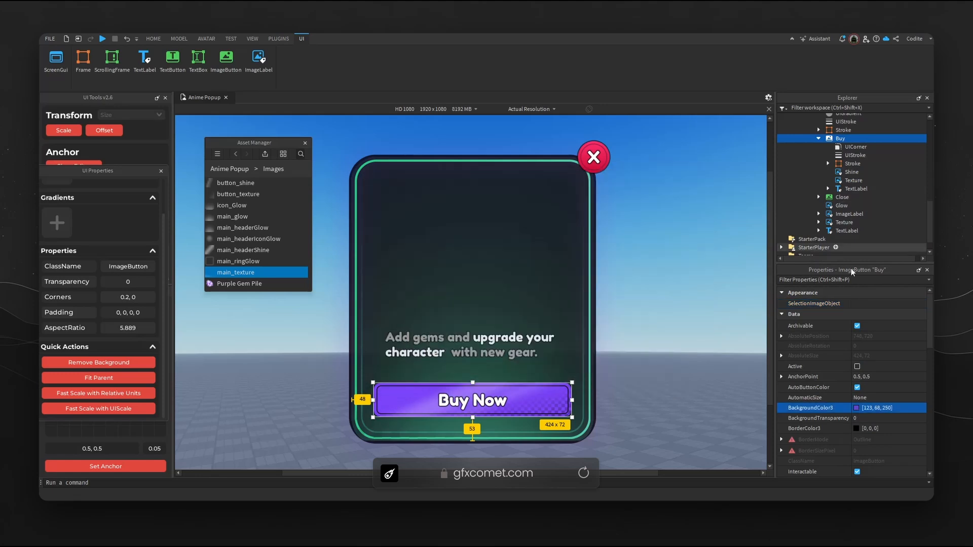
pyautogui.click(856, 408)
pyautogui.click(581, 276)
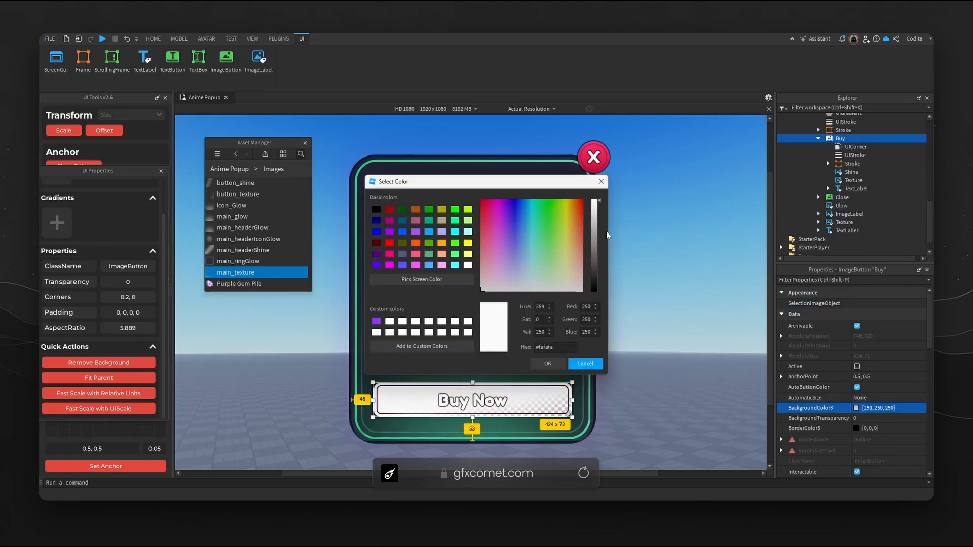
pyautogui.click(548, 363)
pyautogui.scroll(-1, 850, 168)
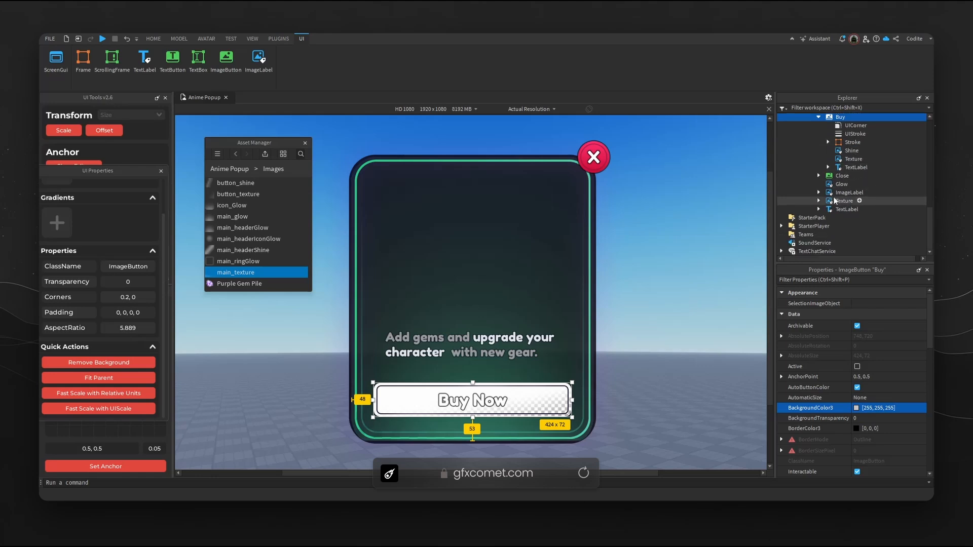
# Copy the green UIGradient from the Main frame's Stroke outline into the Buy button.
pyautogui.scroll(1, 833, 175)
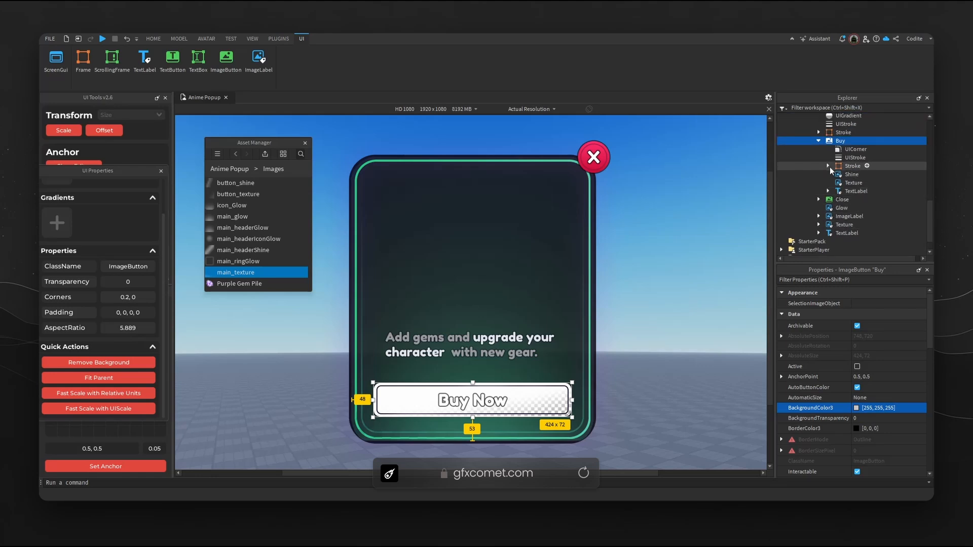
pyautogui.scroll(2, 829, 167)
pyautogui.click(819, 180)
pyautogui.click(861, 205)
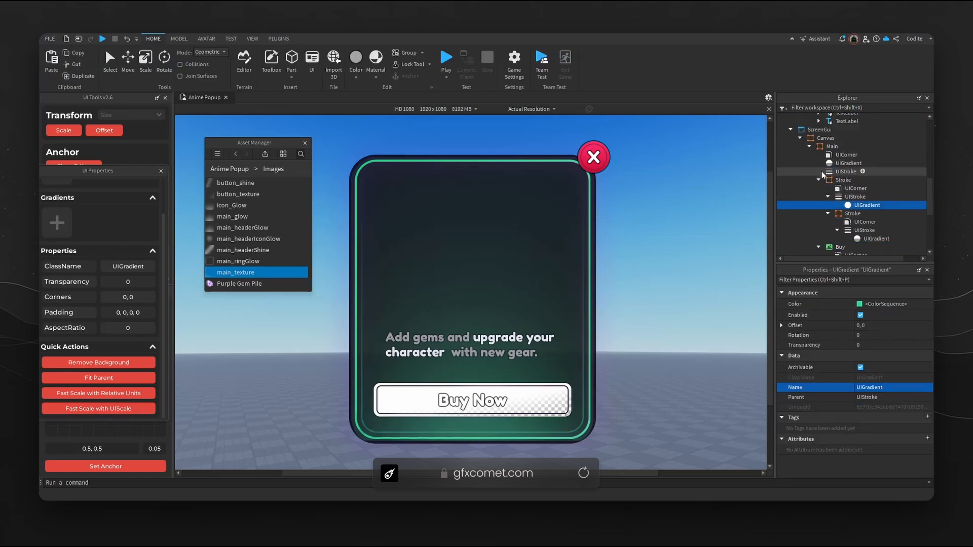
pyautogui.click(819, 180)
pyautogui.click(840, 189)
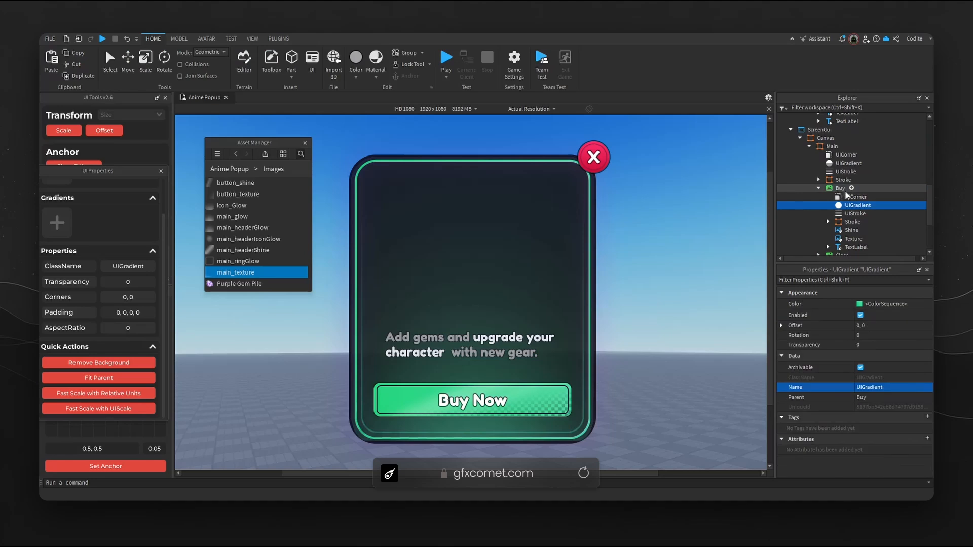
# Change the Buy button's label text to "Send Money".
pyautogui.click(488, 412)
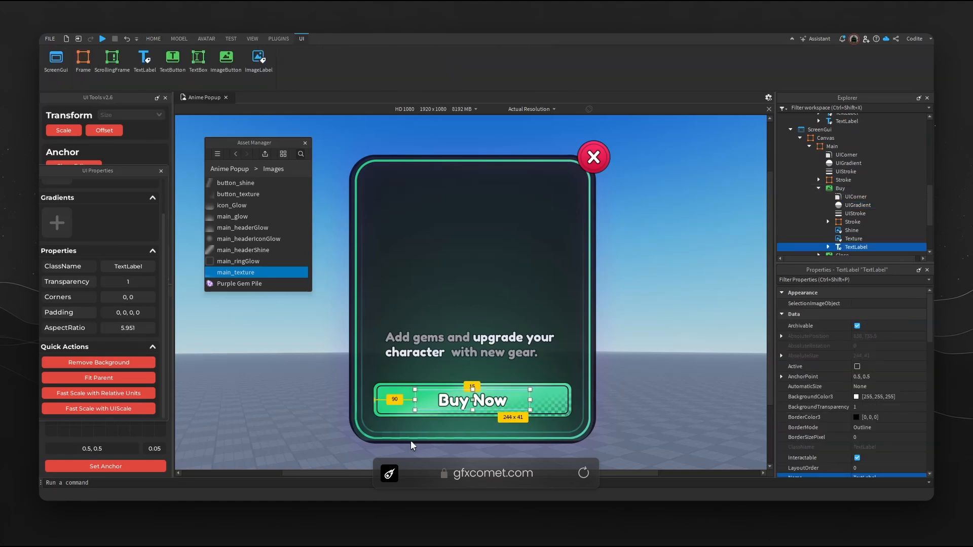
pyautogui.doubleClick(522, 400)
pyautogui.write('Send Mo')
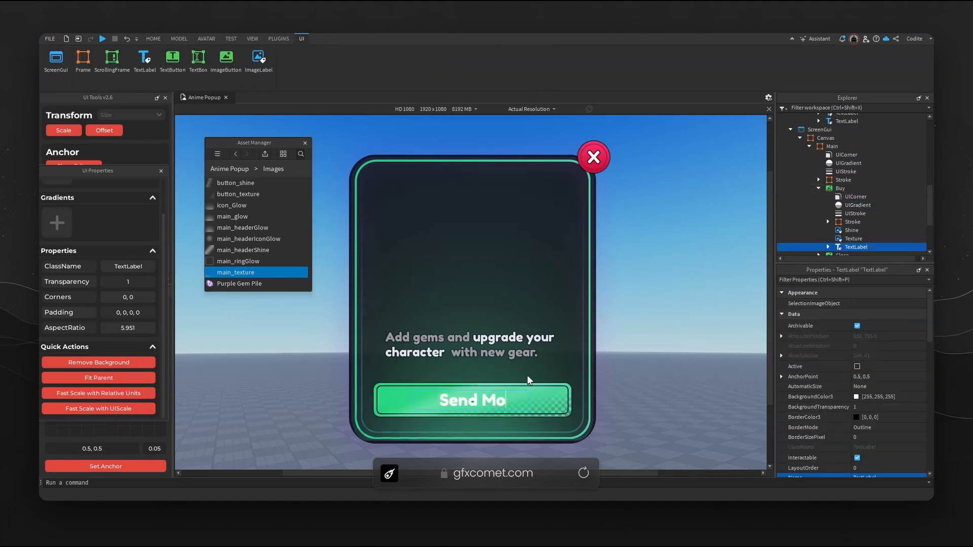
pyautogui.write('ney')
pyautogui.press('Return')
# Rename the Buy button in the Main frame to "Send".
pyautogui.click(819, 188)
pyautogui.click(837, 188)
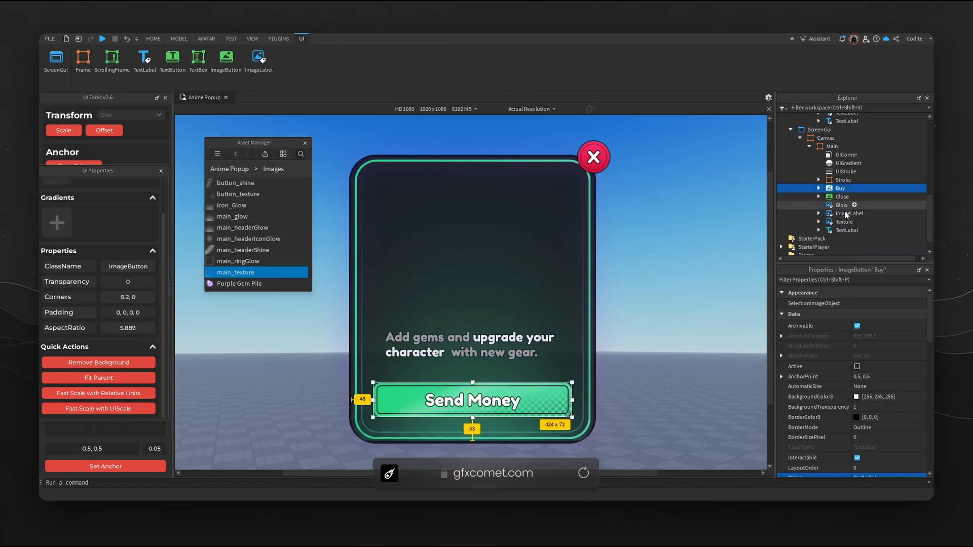
pyautogui.write('Send')
pyautogui.press('Return')
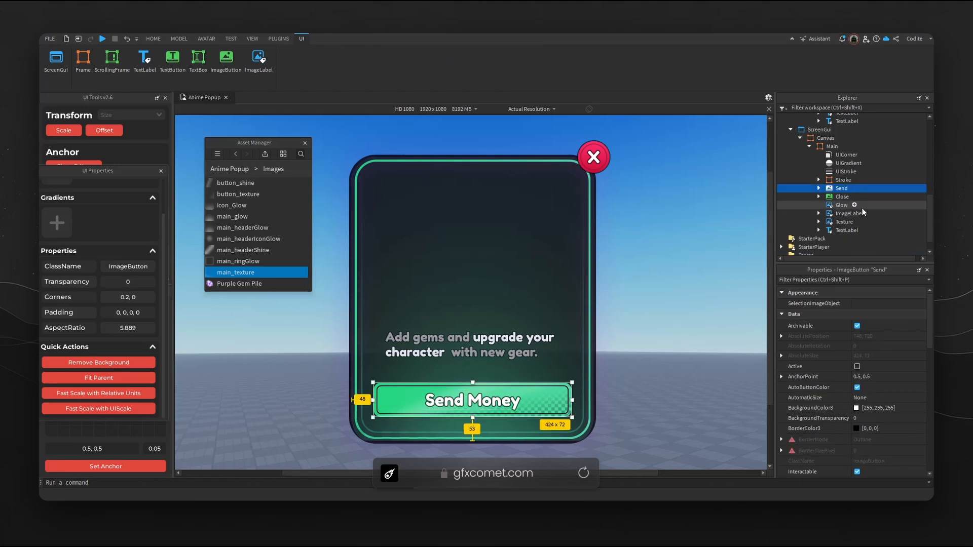
# Duplicate the Send button and rename one of the two copies to "Receive".
pyautogui.hotkey('ctrl', 'd')
pyautogui.click(553, 390)
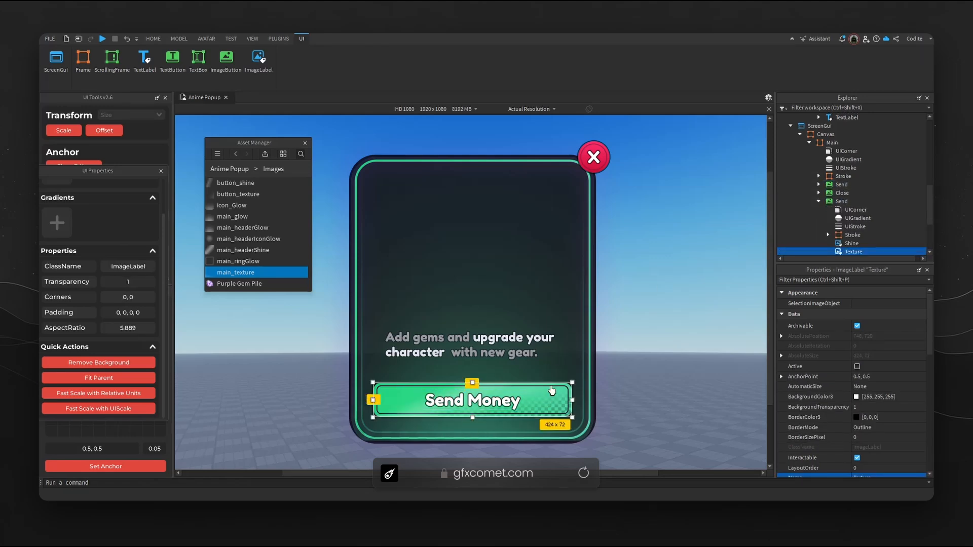
pyautogui.click(819, 201)
pyautogui.click(842, 192)
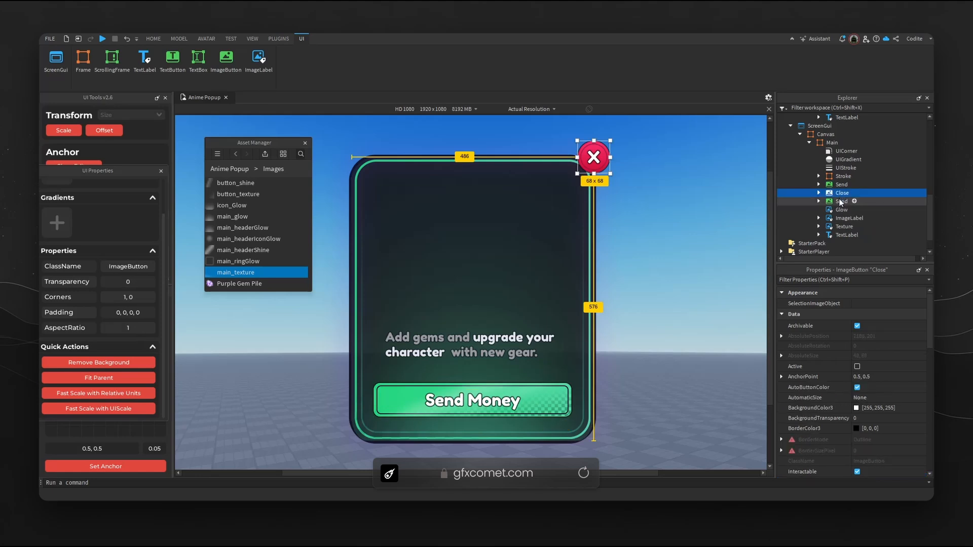
pyautogui.click(842, 184)
pyautogui.press('F2')
pyautogui.write('R')
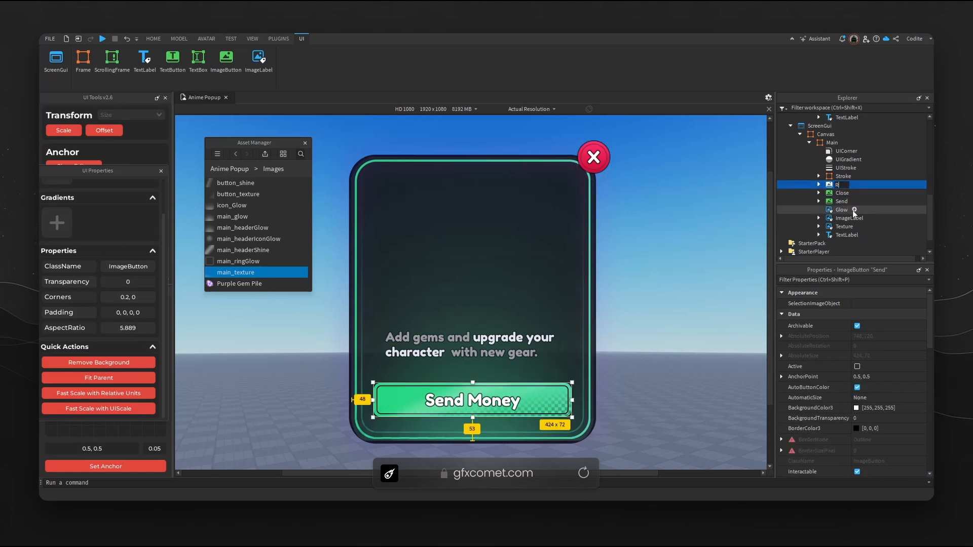
pyautogui.write('eceive')
pyautogui.press('Return')
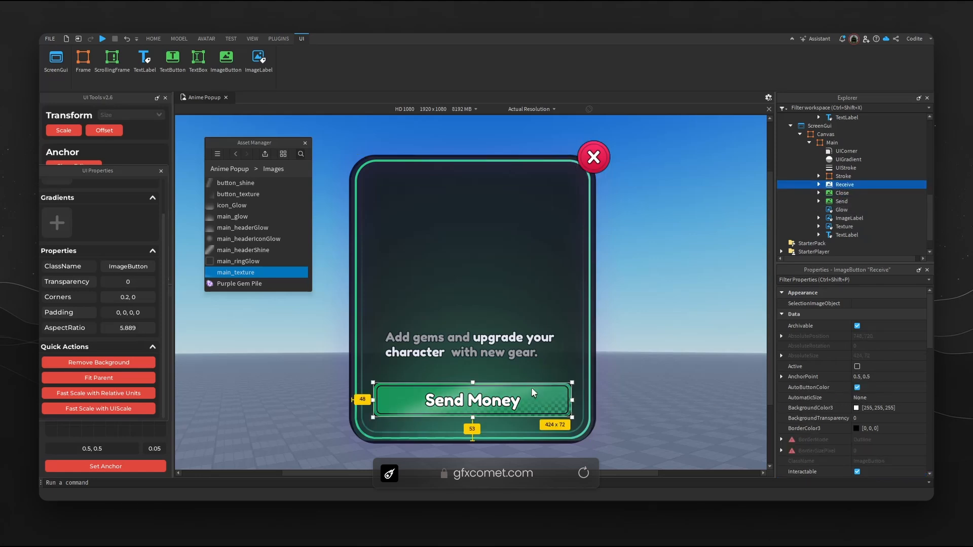
# Place the Receive button just above the Send button by setting its vertical position scale to 0.715.
pyautogui.scroll(-8, 845, 411)
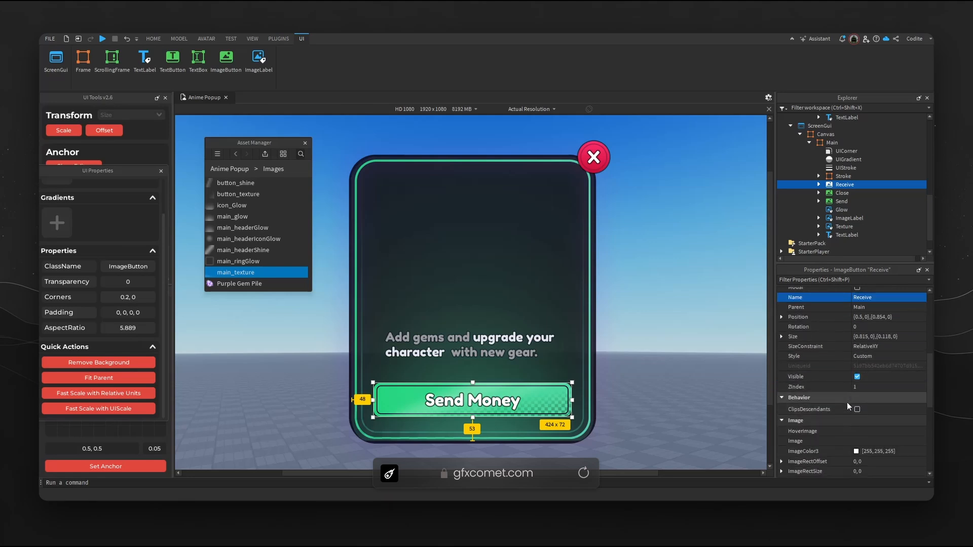
pyautogui.click(781, 316)
pyautogui.click(790, 337)
pyautogui.doubleClick(887, 346)
pyautogui.write('0.75')
pyautogui.press('Return')
pyautogui.click(916, 347)
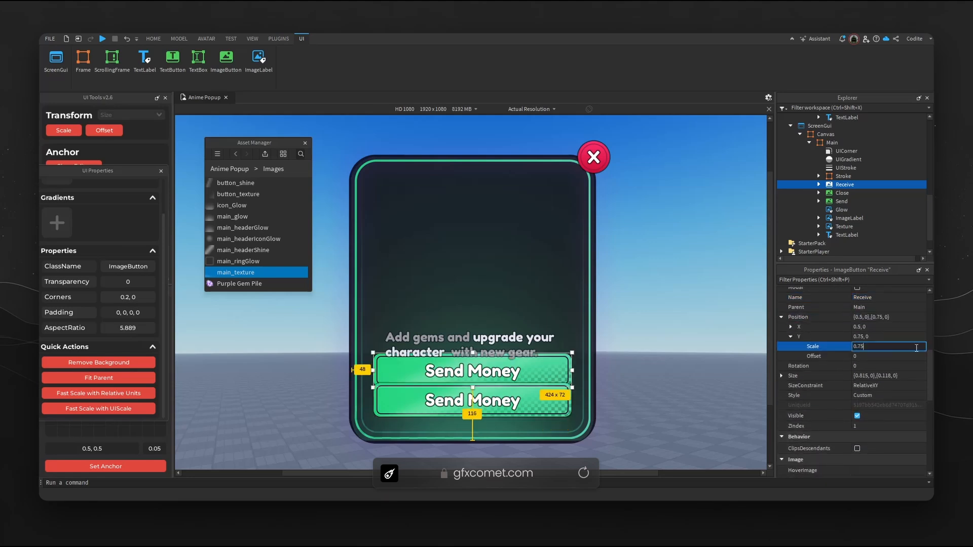
pyautogui.press('Return')
pyautogui.click(916, 348)
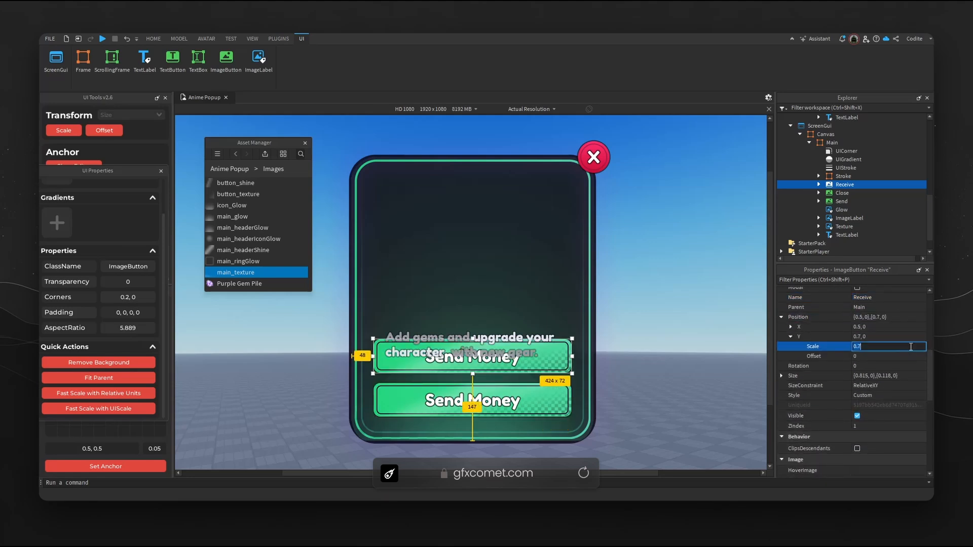
pyautogui.write('25')
pyautogui.press('Return')
pyautogui.click(899, 346)
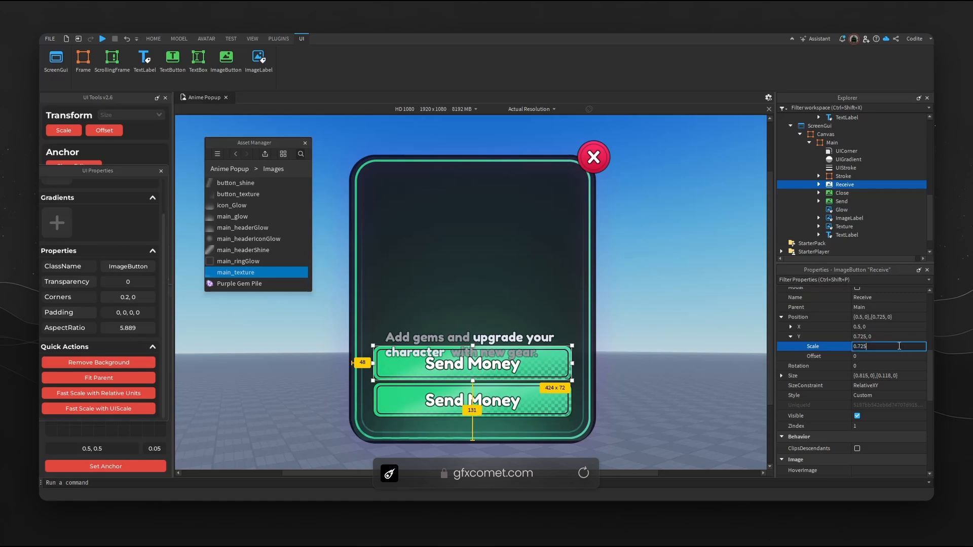
pyautogui.press('BackSpace')
pyautogui.press('BackSpace')
pyautogui.write('15')
pyautogui.press('Return')
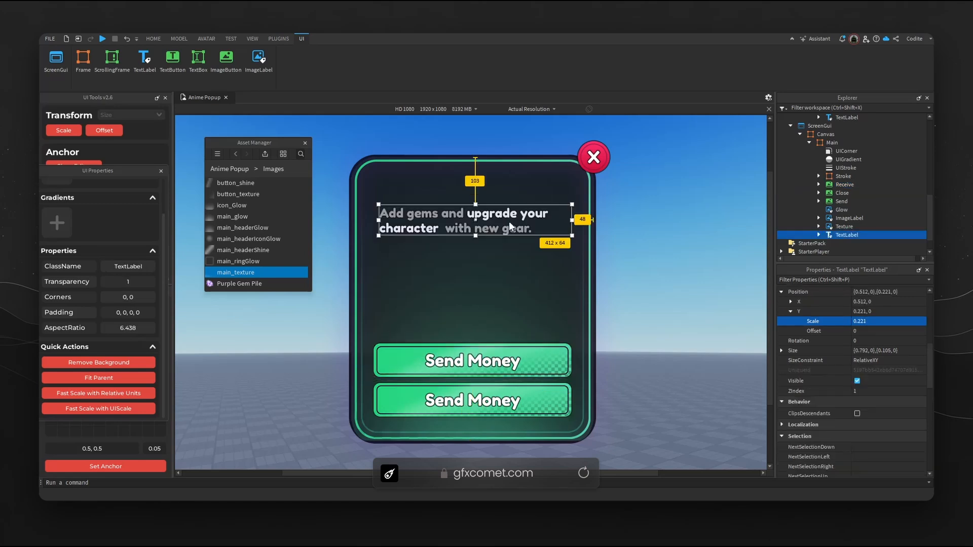
# Change the description label's text to "Hello, gfxcomet", keeping the #e4e4f2 font color tag around "gfxcomet".
pyautogui.doubleClick(481, 219)
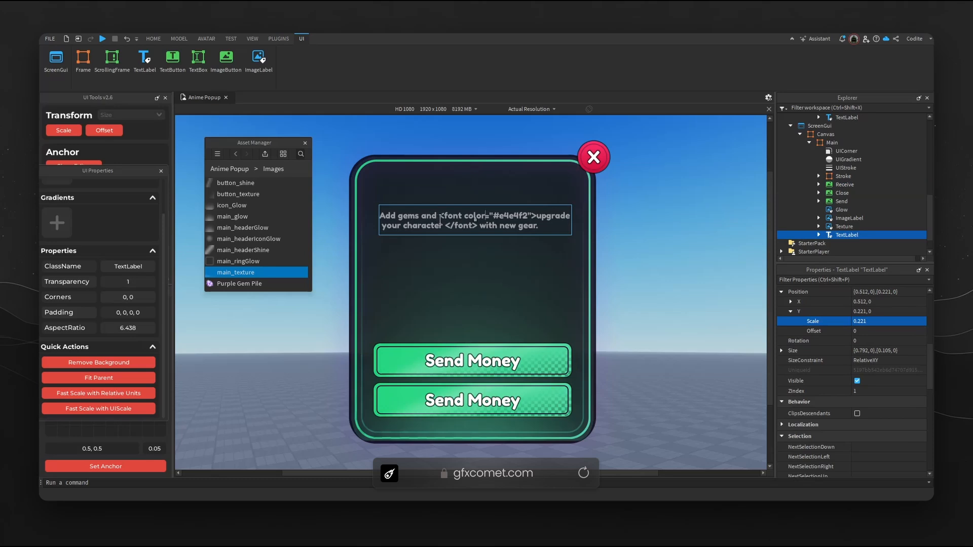
pyautogui.moveTo(437, 217); pyautogui.dragTo(378, 217)
pyautogui.write('Hello,')
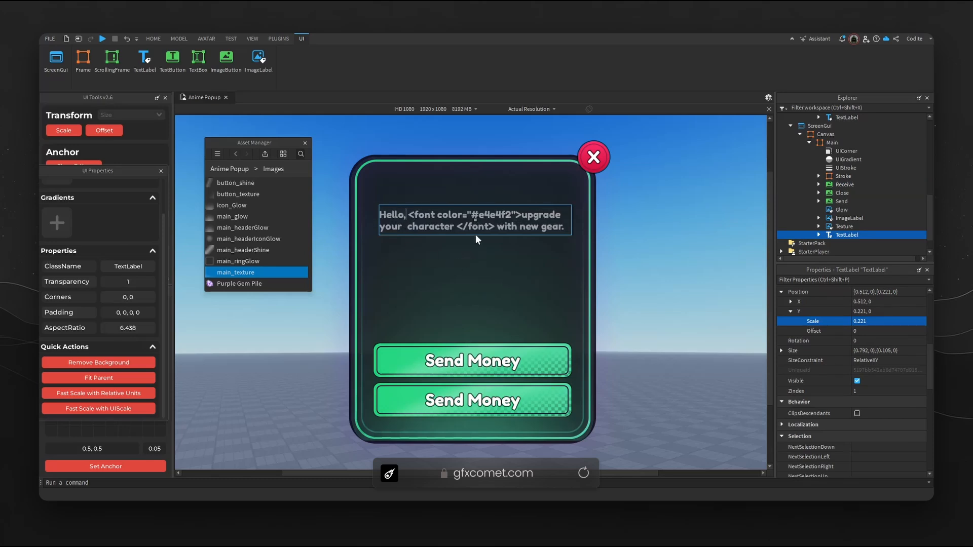
pyautogui.moveTo(497, 226); pyautogui.dragTo(445, 240)
pyautogui.press('BackSpace')
pyautogui.write('gfxcomet')
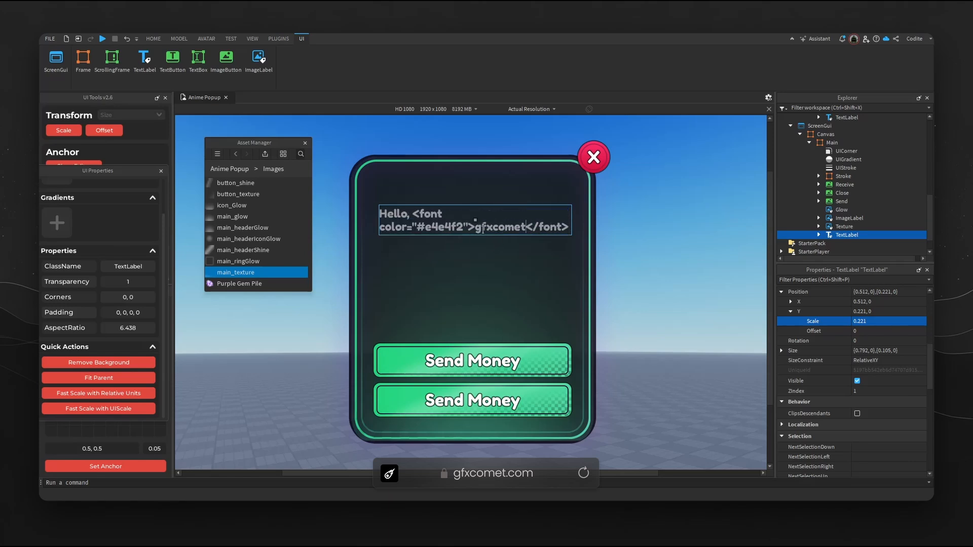
pyautogui.click(509, 281)
# Shrink the greeting label to about 234 x 36 px and place it in the popup's upper-left corner.
pyautogui.click(562, 213)
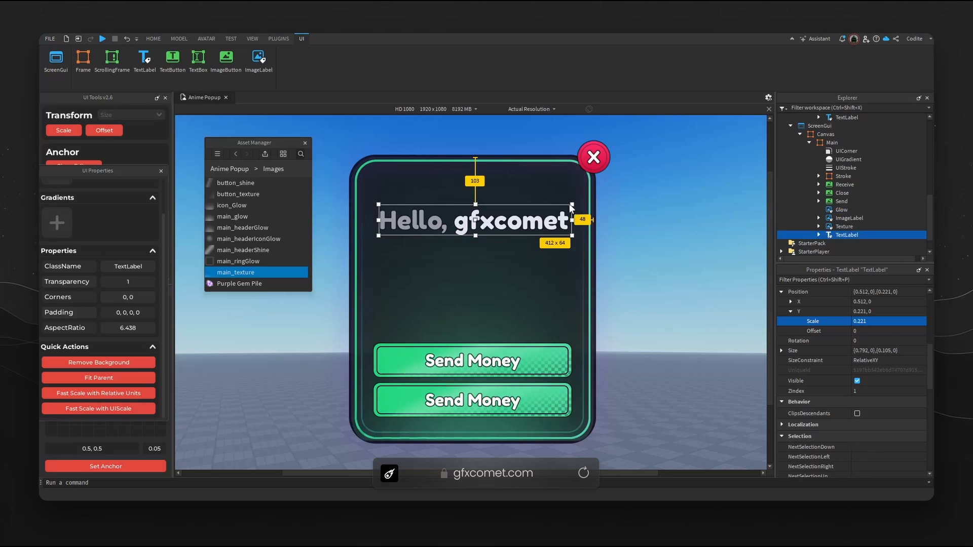
pyautogui.moveTo(571, 205); pyautogui.dragTo(461, 189)
pyautogui.click(500, 208)
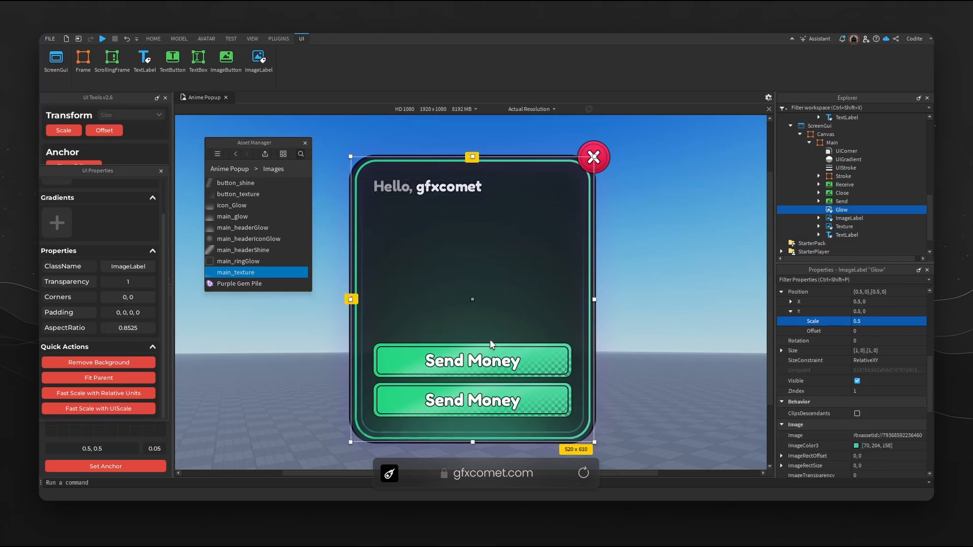
pyautogui.click(447, 188)
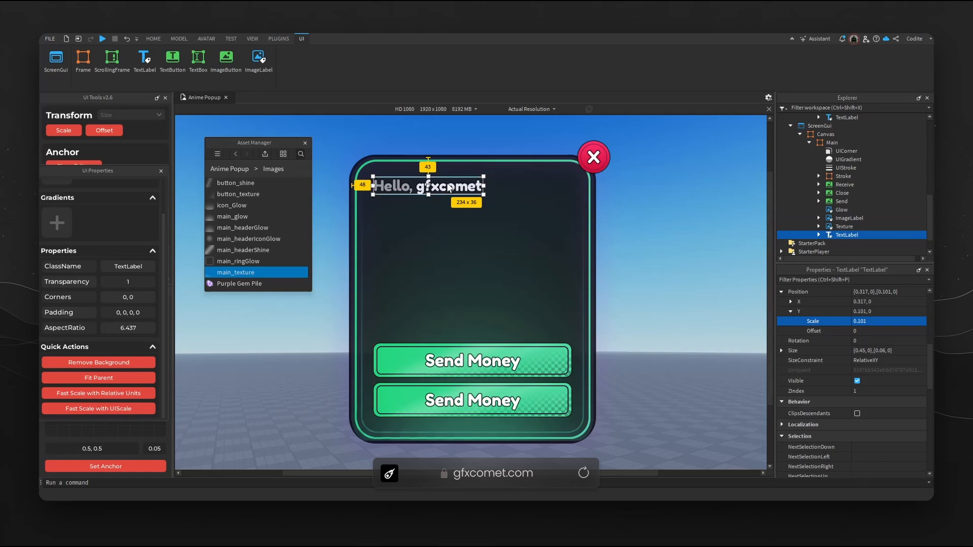
# Set the start color of the Receive button's UIGradient to orange #d67f05.
pyautogui.click(548, 357)
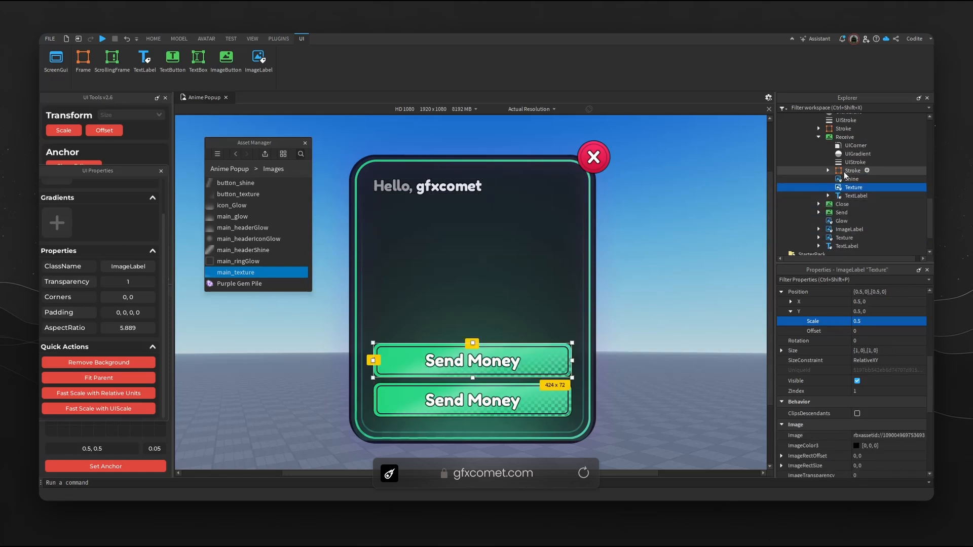
pyautogui.click(858, 154)
pyautogui.click(886, 303)
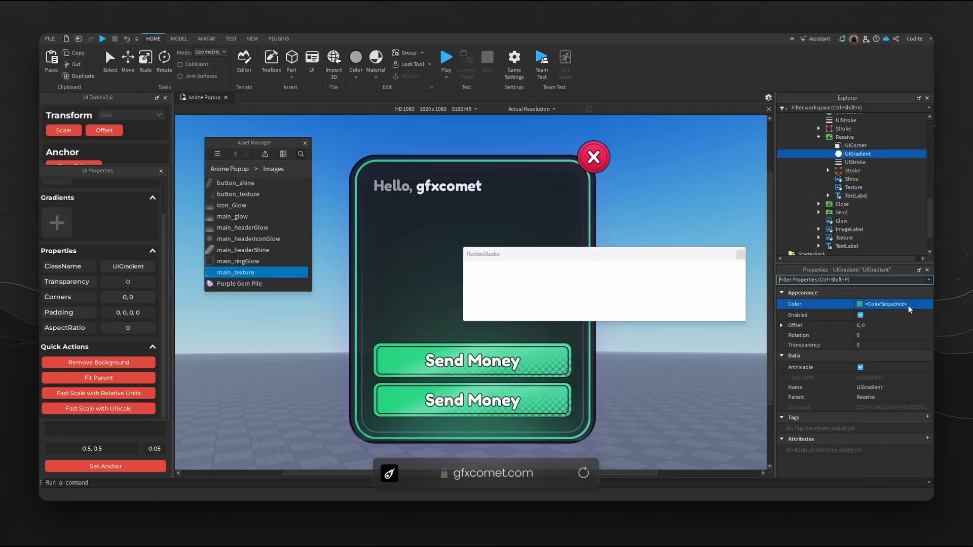
pyautogui.click(563, 310)
pyautogui.moveTo(510, 184); pyautogui.dragTo(659, 205)
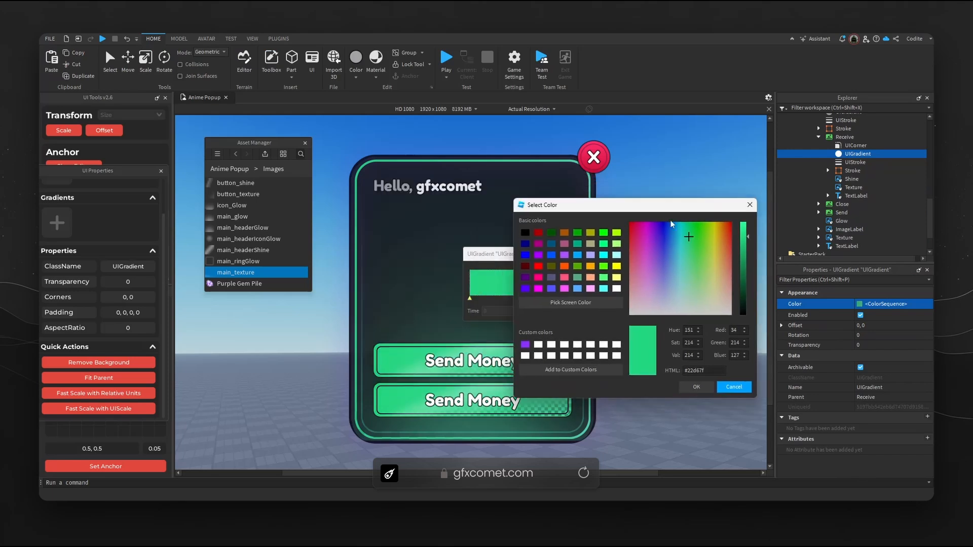
pyautogui.moveTo(710, 239); pyautogui.dragTo(722, 226)
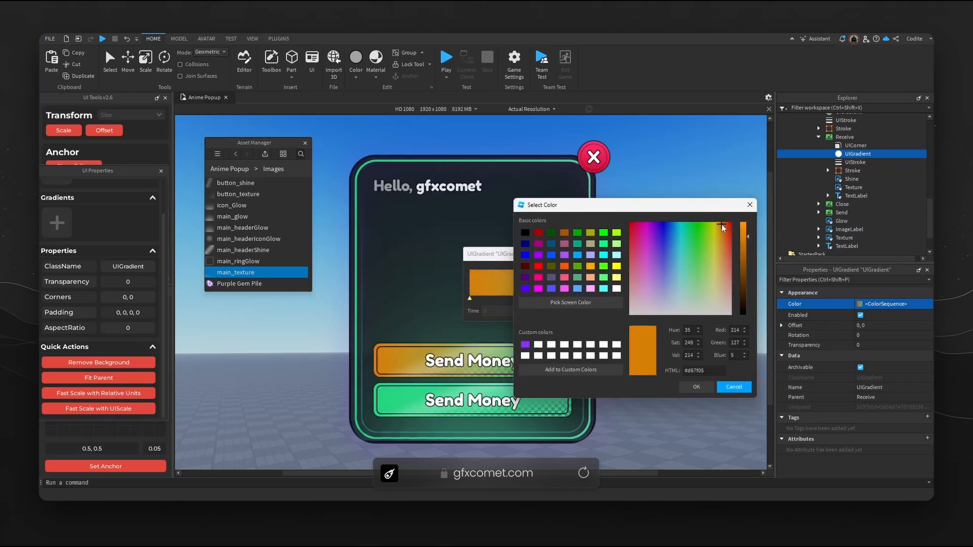
pyautogui.click(701, 386)
# Set the end color of the Receive button's UIGradient to orange #da8c04.
pyautogui.click(741, 299)
pyautogui.click(562, 311)
pyautogui.moveTo(405, 181); pyautogui.dragTo(617, 224)
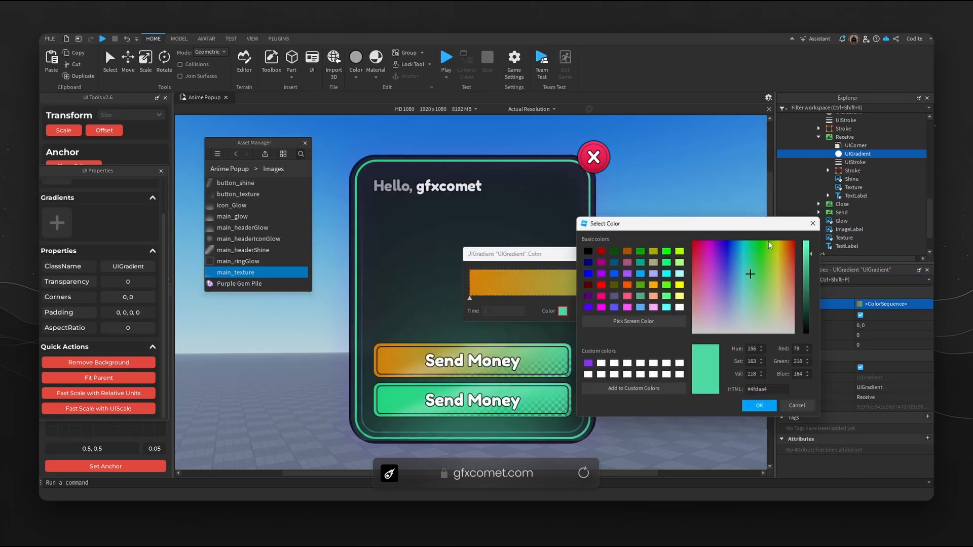
pyautogui.moveTo(770, 246); pyautogui.dragTo(784, 246)
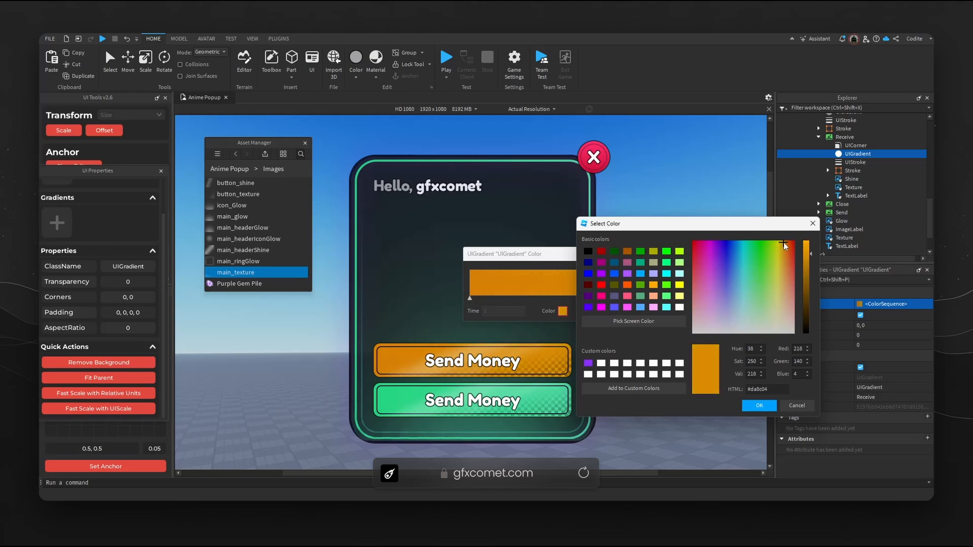
pyautogui.click(759, 405)
pyautogui.click(739, 317)
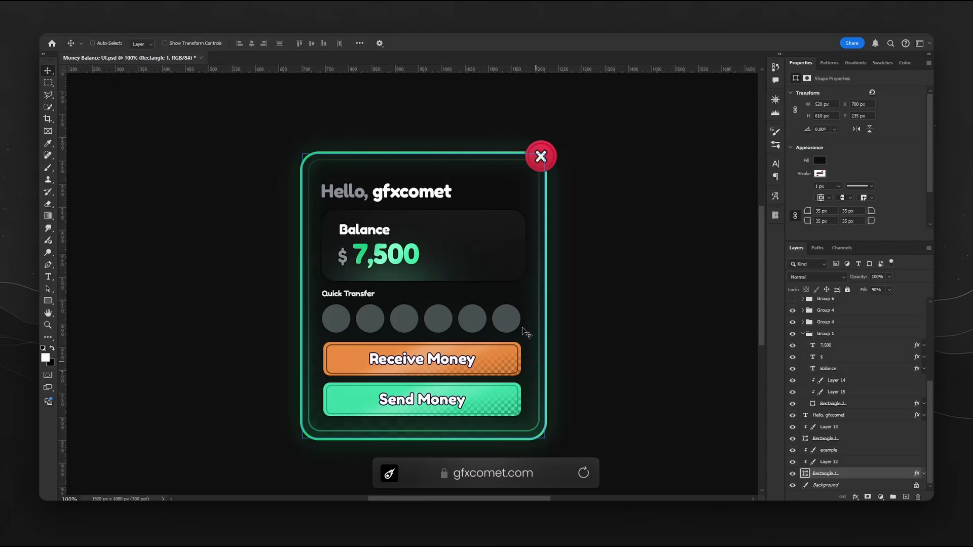
# Inspect the balance card's layers in the Photoshop mockup, and add a Frame inside Main in Roblox Studio.
pyautogui.keyDown('ctrl'); pyautogui.click(429, 281); pyautogui.keyUp('ctrl')
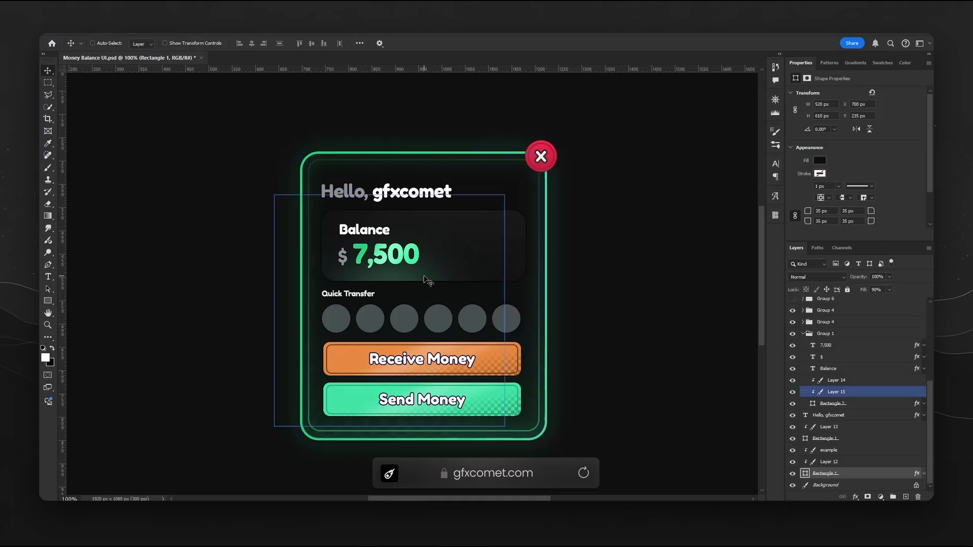
pyautogui.keyDown('ctrl'); pyautogui.click(334, 215); pyautogui.keyUp('ctrl')
pyautogui.keyDown('ctrl'); pyautogui.click(506, 236); pyautogui.keyUp('ctrl')
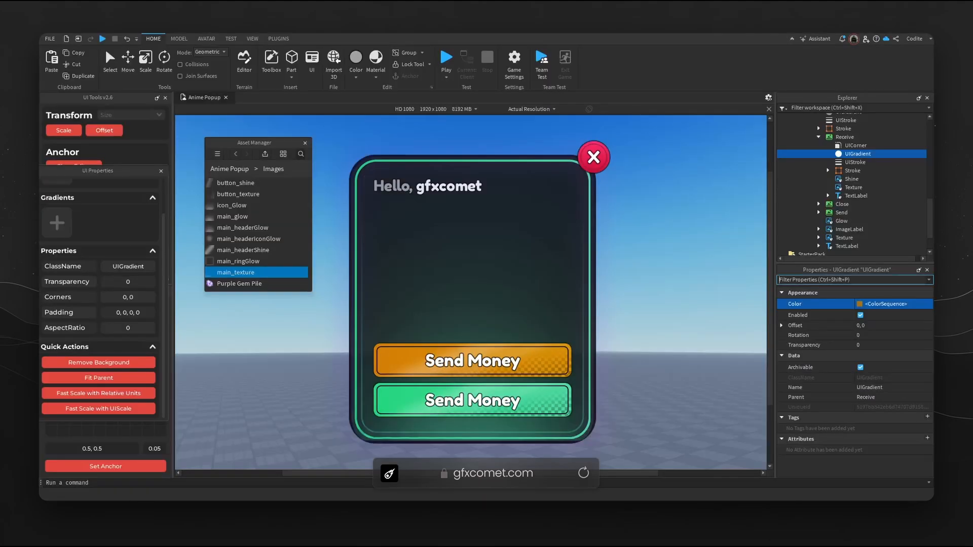
pyautogui.click(842, 159)
pyautogui.scroll(2, 845, 169)
pyautogui.click(844, 165)
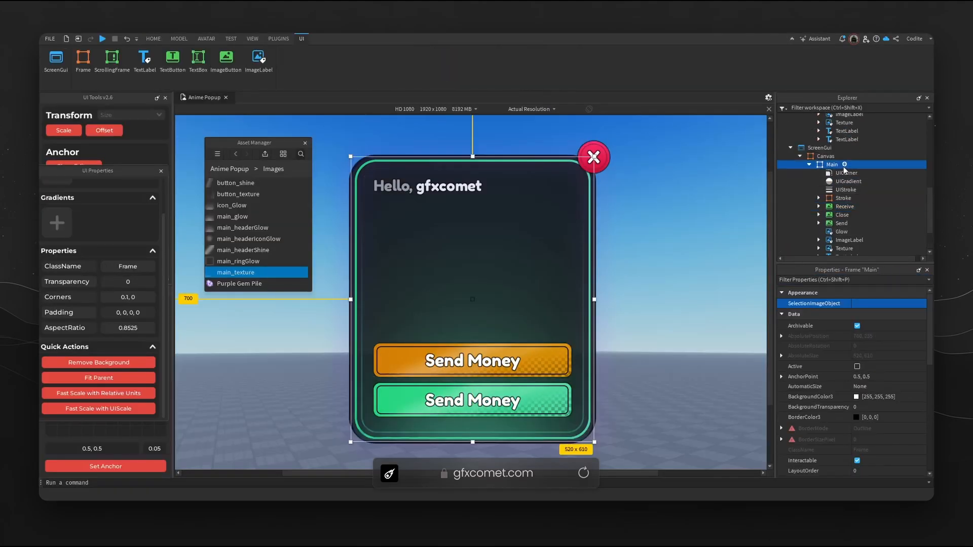
pyautogui.write('fra')
pyautogui.click(831, 185)
pyautogui.scroll(-3, 836, 350)
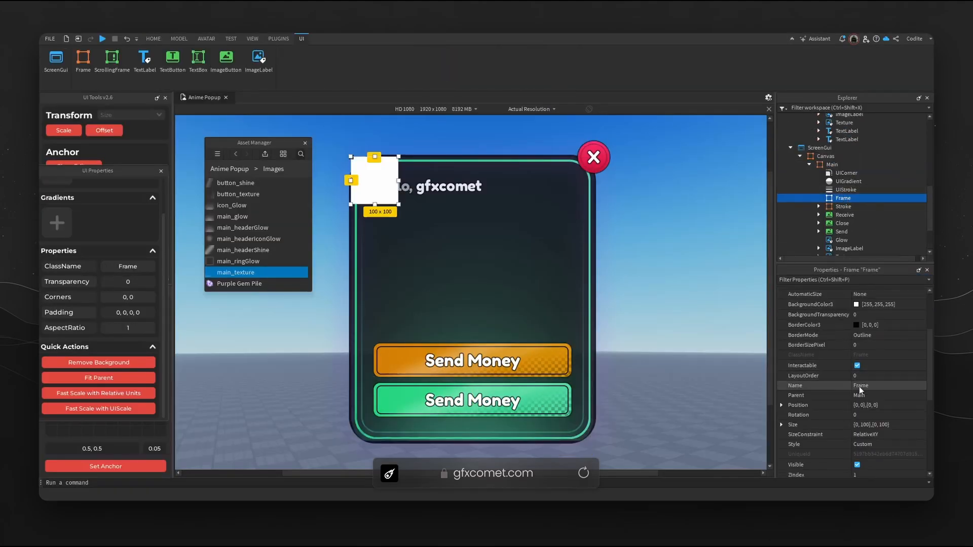
# Set the new frame's size to 438 px on X and 151 px on Y, with zero scale.
pyautogui.click(781, 425)
pyautogui.click(887, 434)
pyautogui.write('0, 438')
pyautogui.press('Tab')
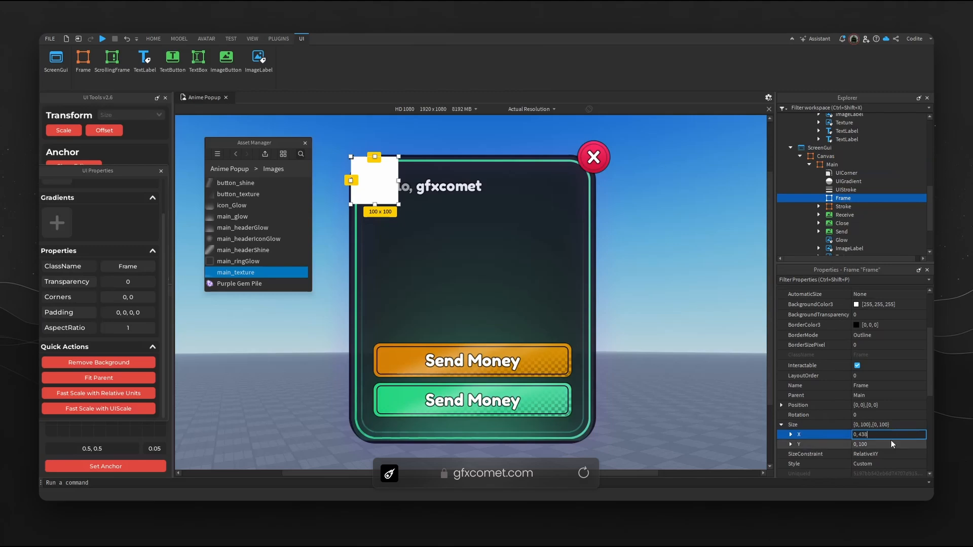
pyautogui.write('0, 151')
pyautogui.press('Return')
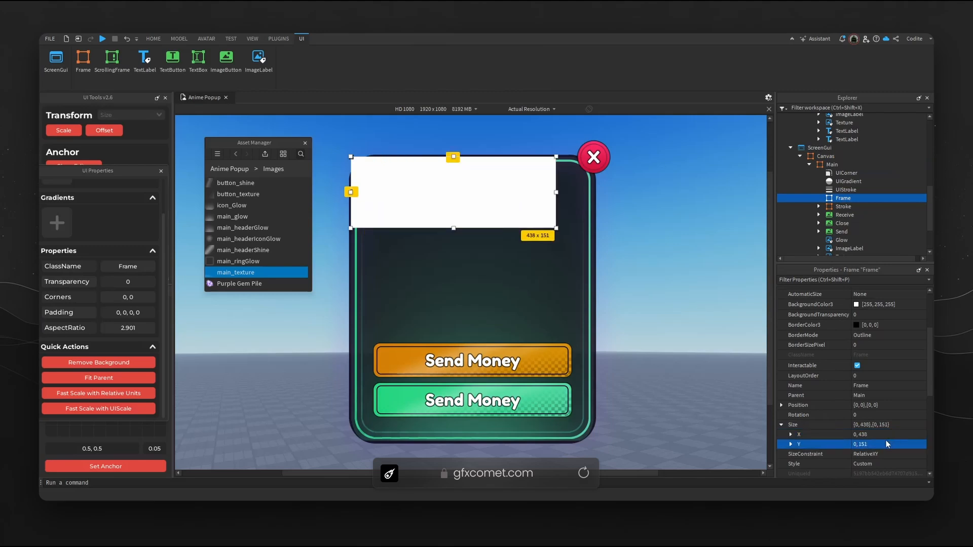
# Centre the frame's anchor, place it horizontally centred below the greeting label, and rename it Balance.
pyautogui.click(151, 467)
pyautogui.moveTo(528, 311); pyautogui.dragTo(531, 258)
pyautogui.click(456, 187)
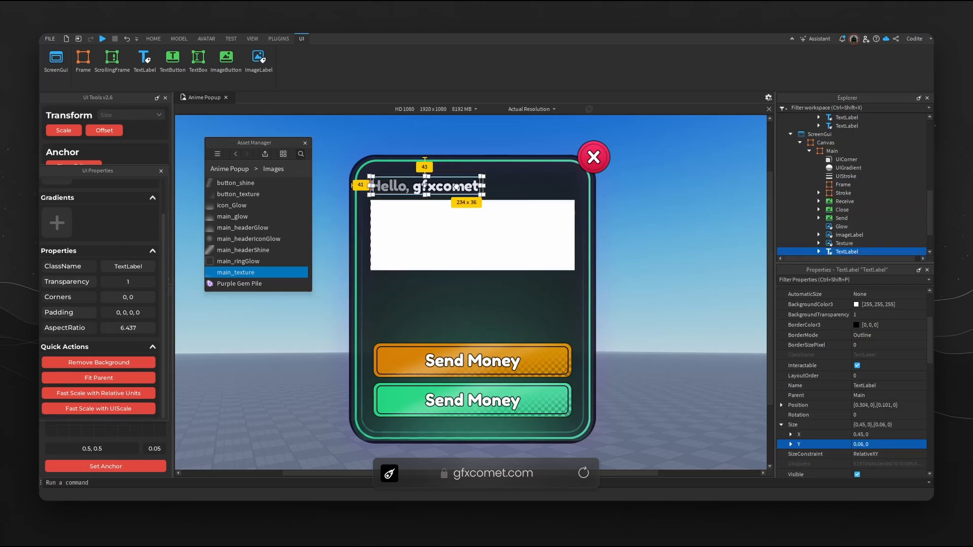
pyautogui.write('Balance')
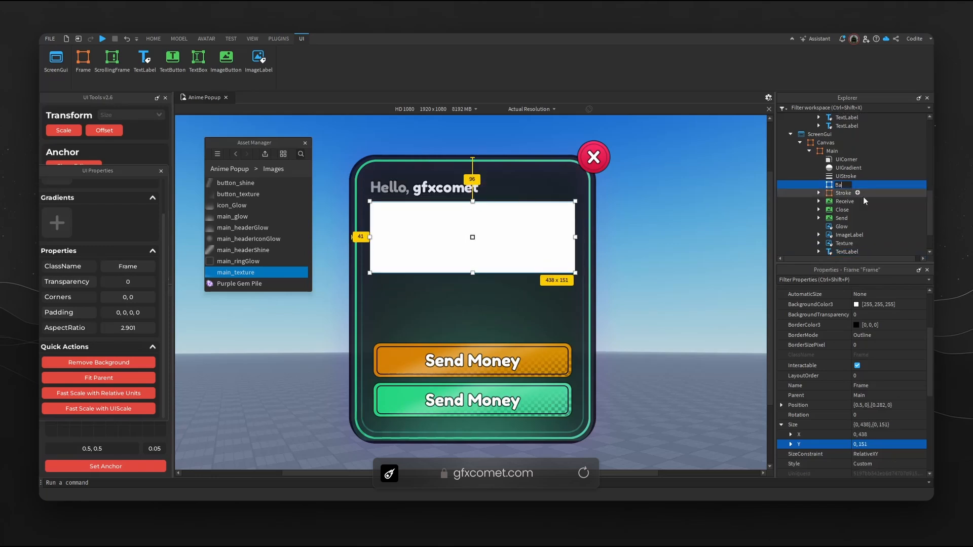
pyautogui.press('Return')
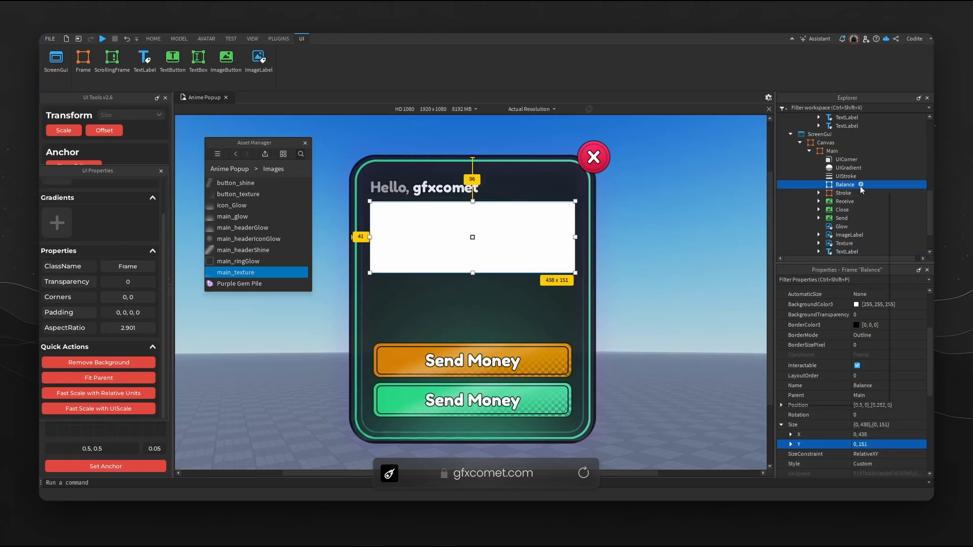
# Add a UICorner to the Balance frame with a corner radius of 0.2 scale and 0 offset.
pyautogui.click(861, 185)
pyautogui.write('UICorner')
pyautogui.press('Return')
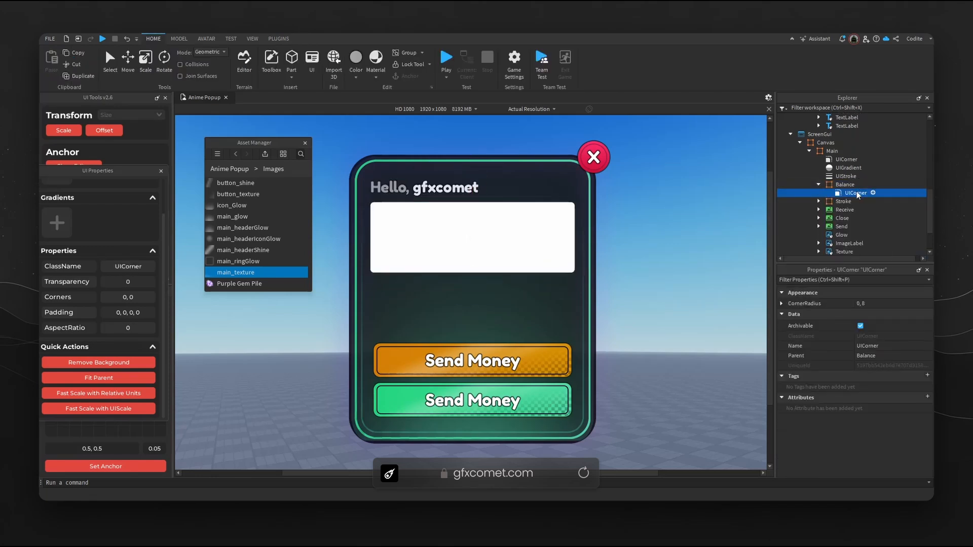
pyautogui.click(785, 304)
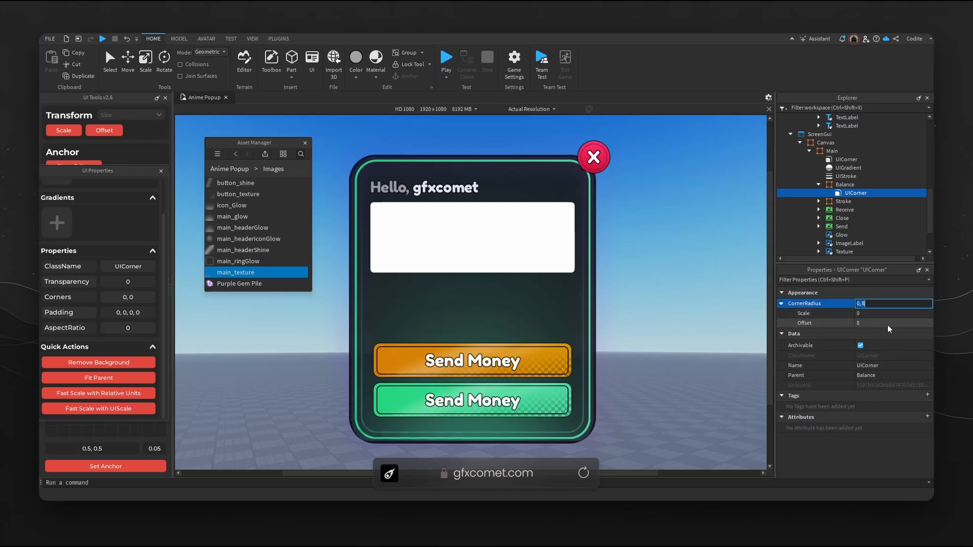
pyautogui.click(895, 314)
pyautogui.write('0.2')
pyautogui.press('Return')
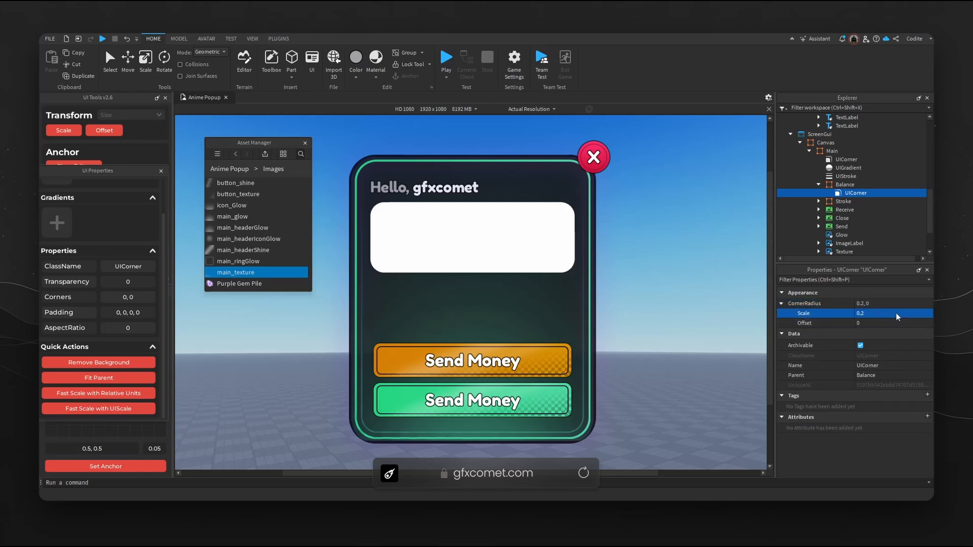
# Try corner radius scales of 0.1 and 0.15 on the Balance frame's UICorner.
pyautogui.click(896, 312)
pyautogui.write('0.1')
pyautogui.press('Return')
pyautogui.click(897, 313)
pyautogui.write('0.15')
pyautogui.press('Return')
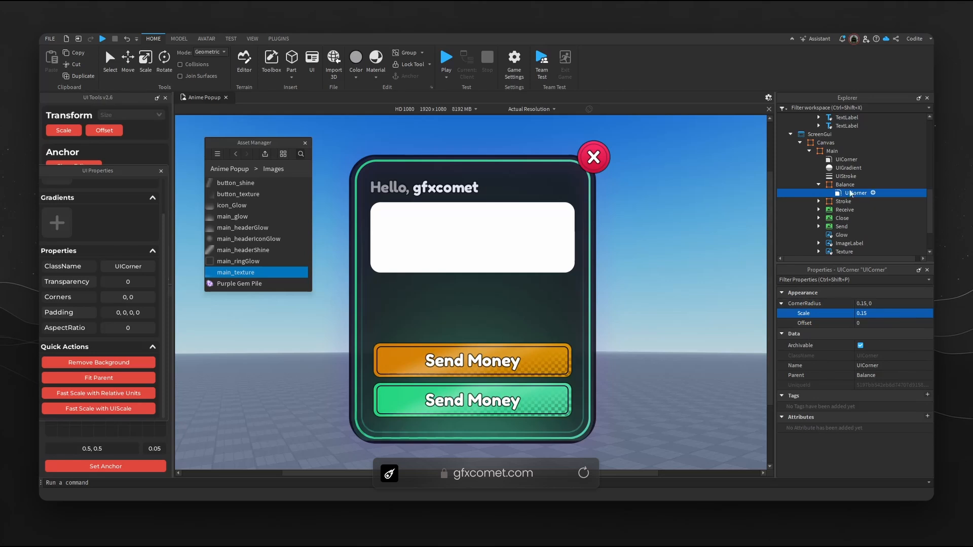
# Set the Balance frame's background color to dark grey [21, 21, 21].
pyautogui.click(845, 185)
pyautogui.click(858, 397)
pyautogui.tripleClick(541, 348)
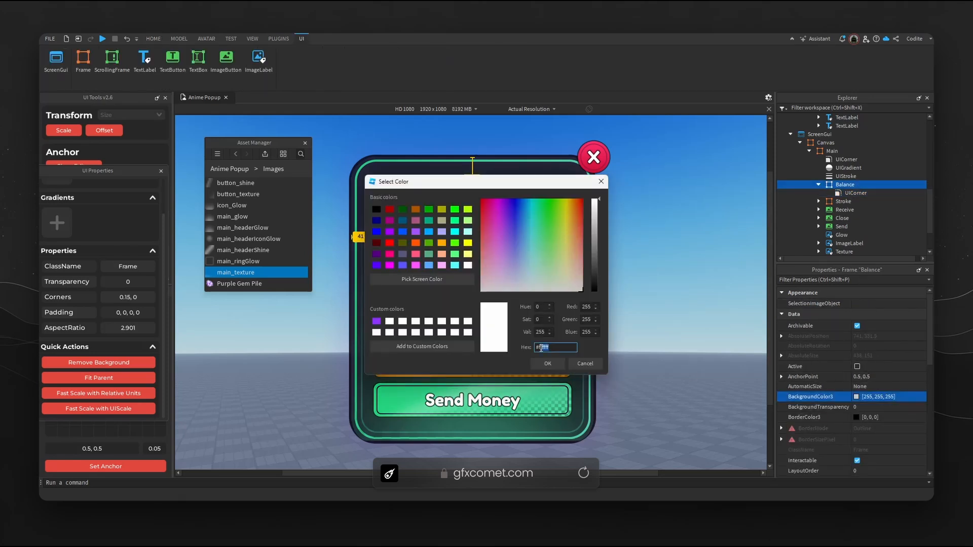
pyautogui.hotkey('ctrl', 'v')
pyautogui.click(548, 363)
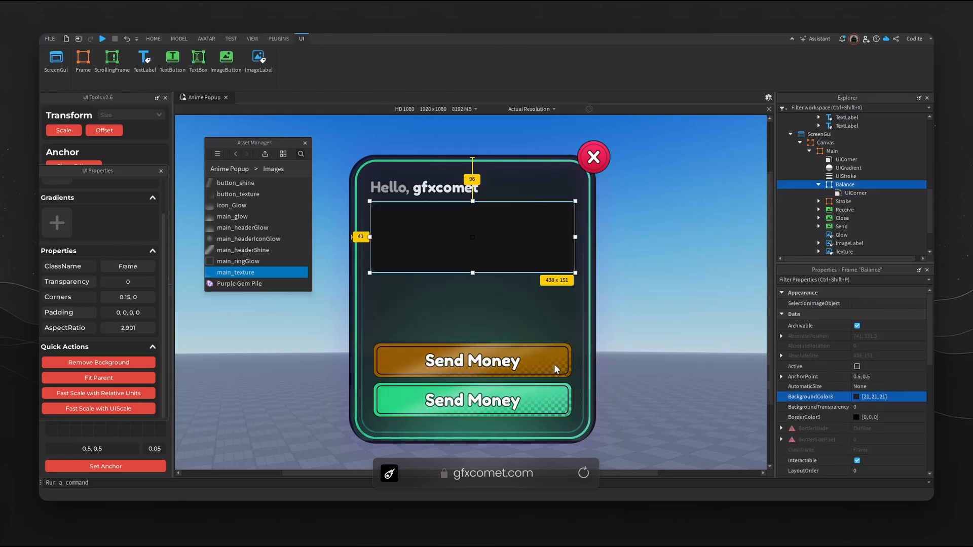
# Add a UIStroke to the Balance frame with a thickness of 2 and a transparency of 0.35.
pyautogui.click(863, 184)
pyautogui.write('str')
pyautogui.click(843, 218)
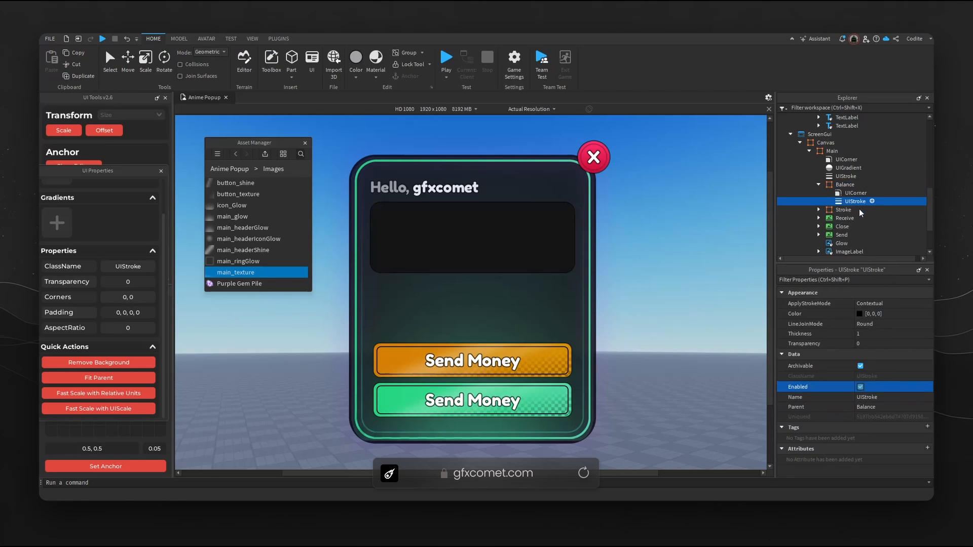
pyautogui.click(885, 334)
pyautogui.write('2')
pyautogui.click(886, 340)
pyautogui.write('35')
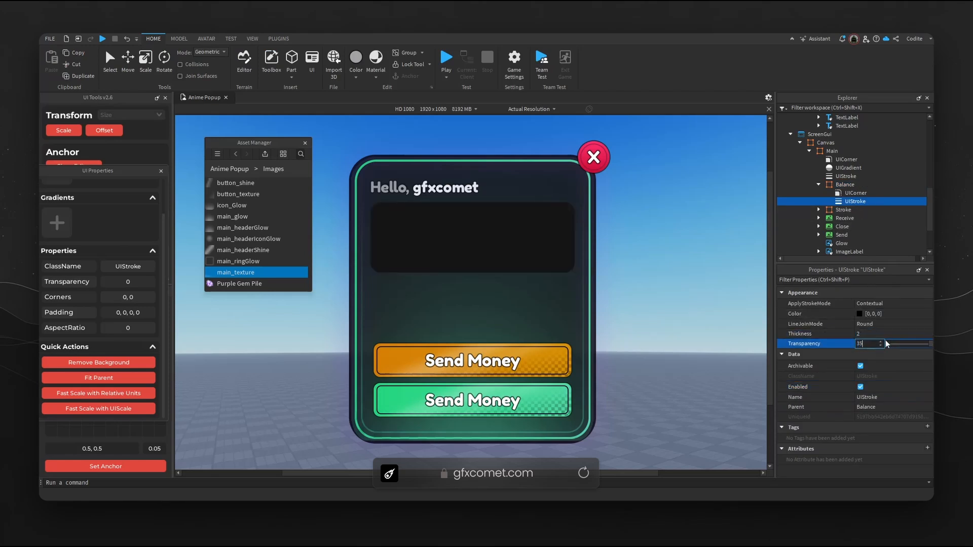
pyautogui.press('Return')
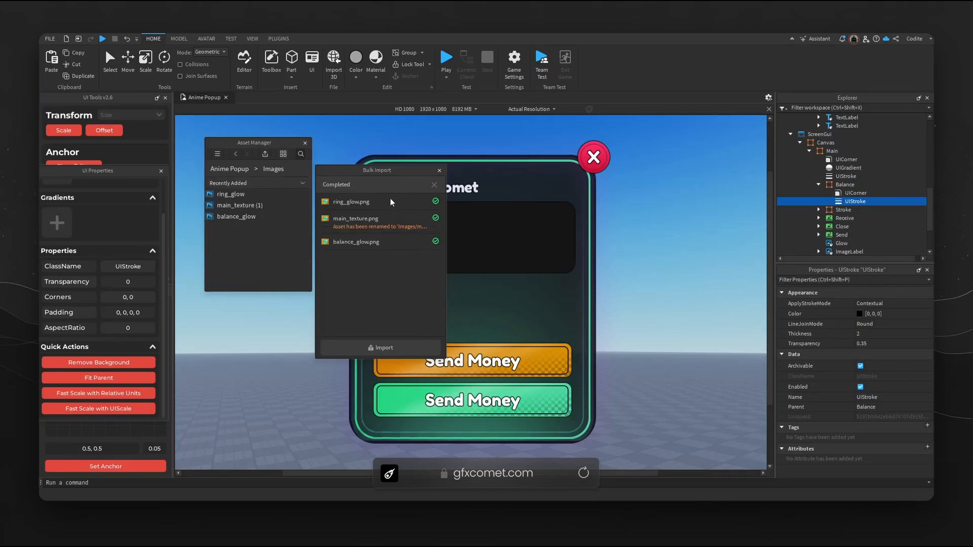
# Add an ImageLabel inside the Balance frame and assign it the imported balance_glow image by its asset ID.
pyautogui.click(440, 171)
pyautogui.rightClick(236, 217)
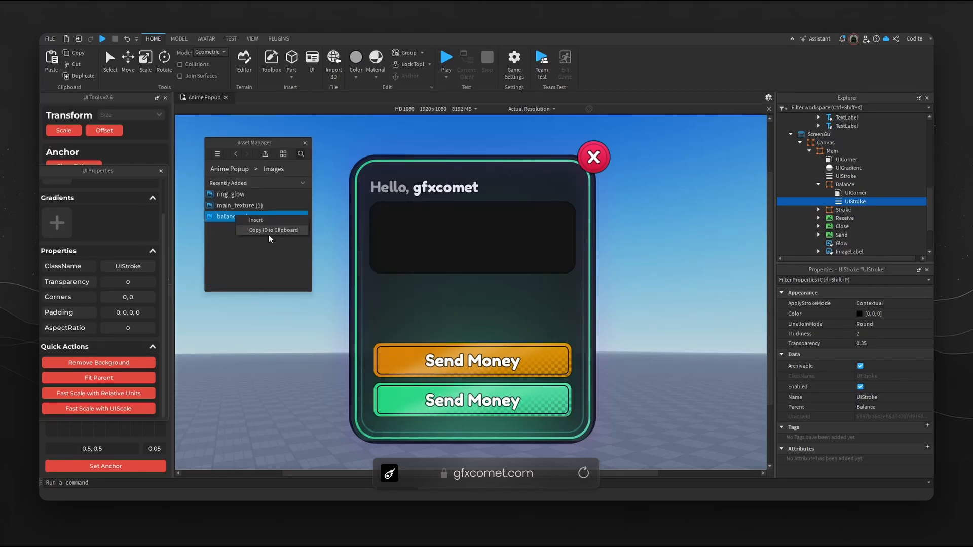
pyautogui.click(461, 247)
pyautogui.click(861, 184)
pyautogui.write('ima')
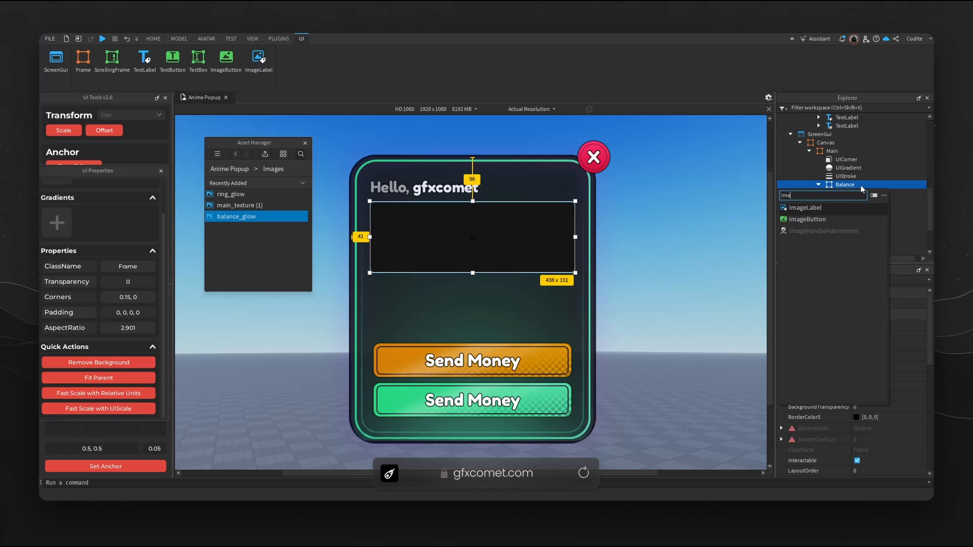
pyautogui.press('Return')
pyautogui.scroll(-5, 865, 361)
pyautogui.click(889, 367)
pyautogui.hotkey('ctrl', 'v')
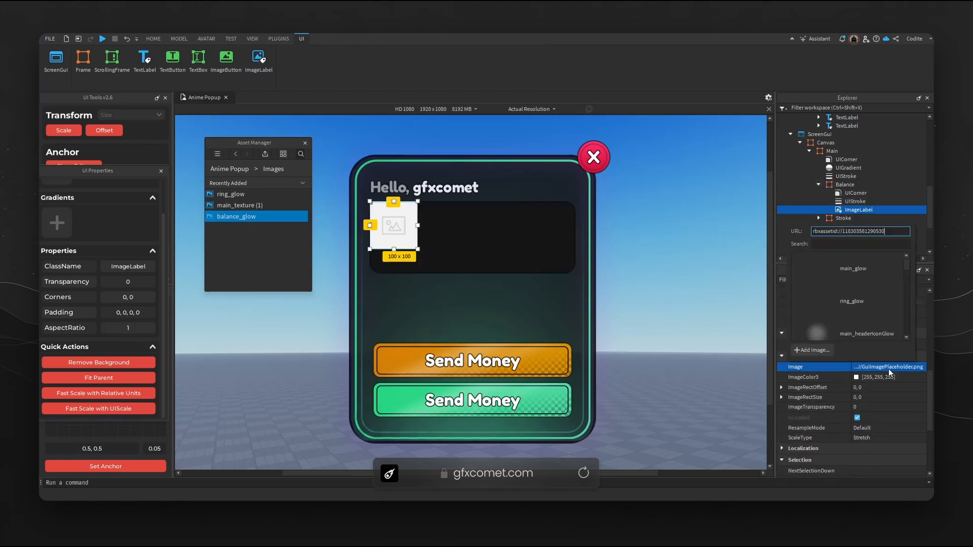
pyautogui.press('Return')
# Fit the glow image to the Balance frame with a centred anchor, and remove its background.
pyautogui.click(129, 377)
pyautogui.click(105, 466)
pyautogui.click(136, 363)
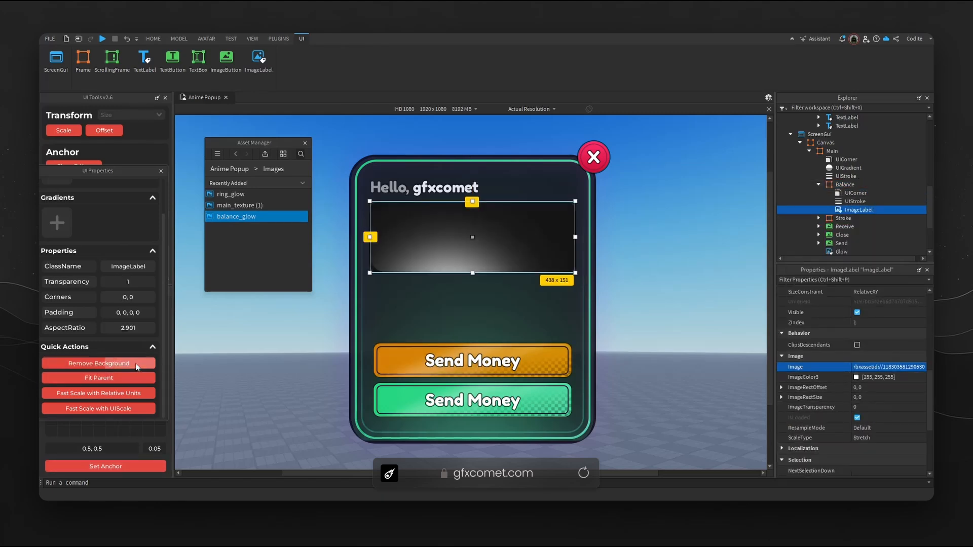
# Tint the balance glow image with the popup border's green, darkened to about [48, 132, 103].
pyautogui.click(856, 378)
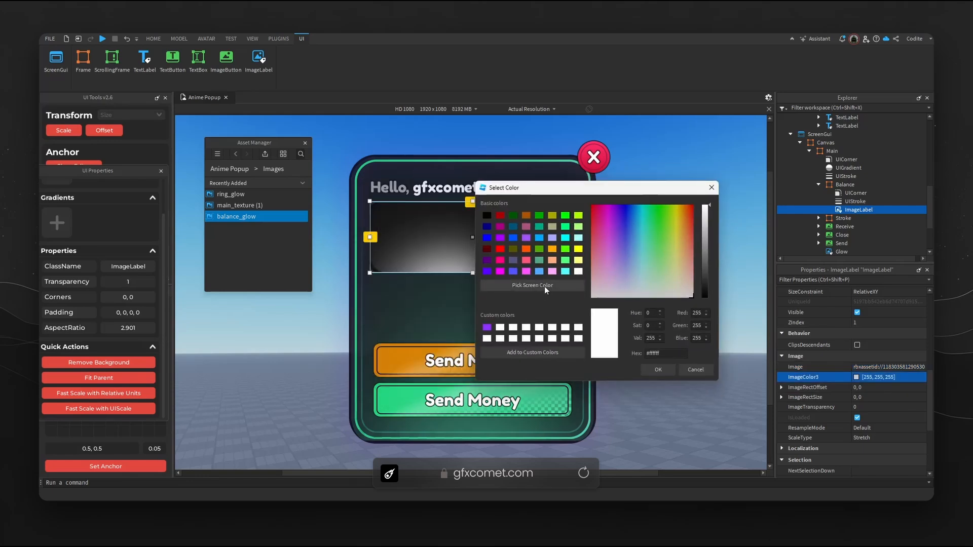
pyautogui.click(545, 287)
pyautogui.click(547, 167)
pyautogui.moveTo(707, 229); pyautogui.dragTo(707, 254)
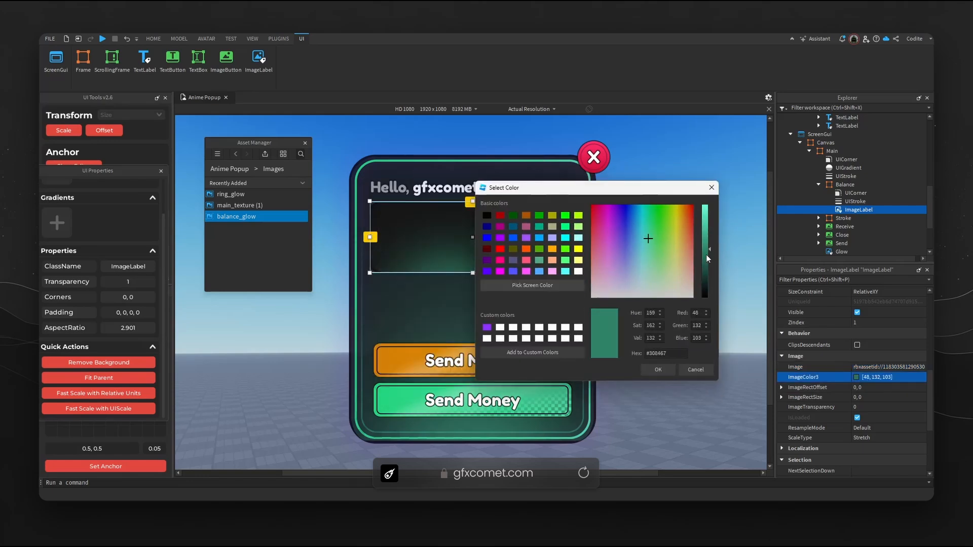
pyautogui.click(658, 370)
pyautogui.click(488, 315)
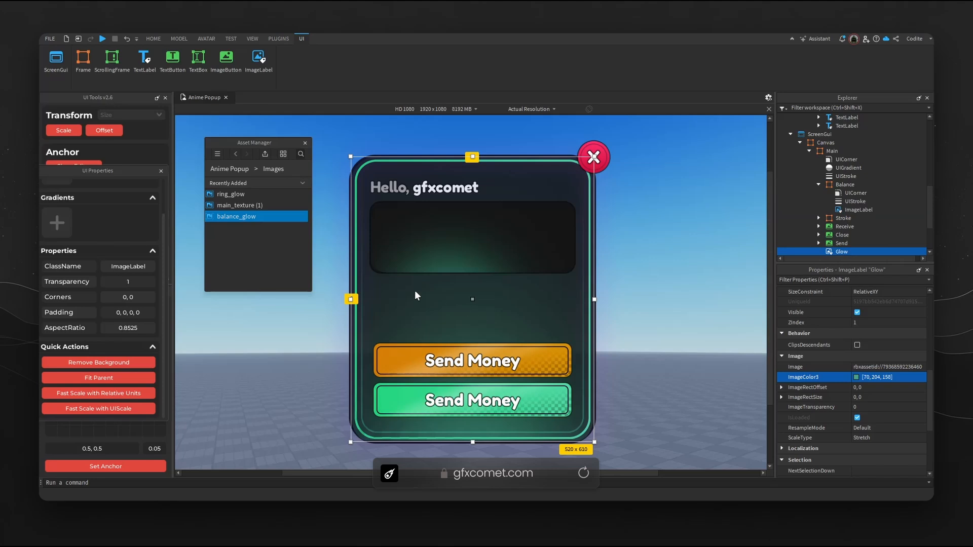
# Set the corner radius scale of the Balance frame's UICorner to 0.2.
pyautogui.click(852, 197)
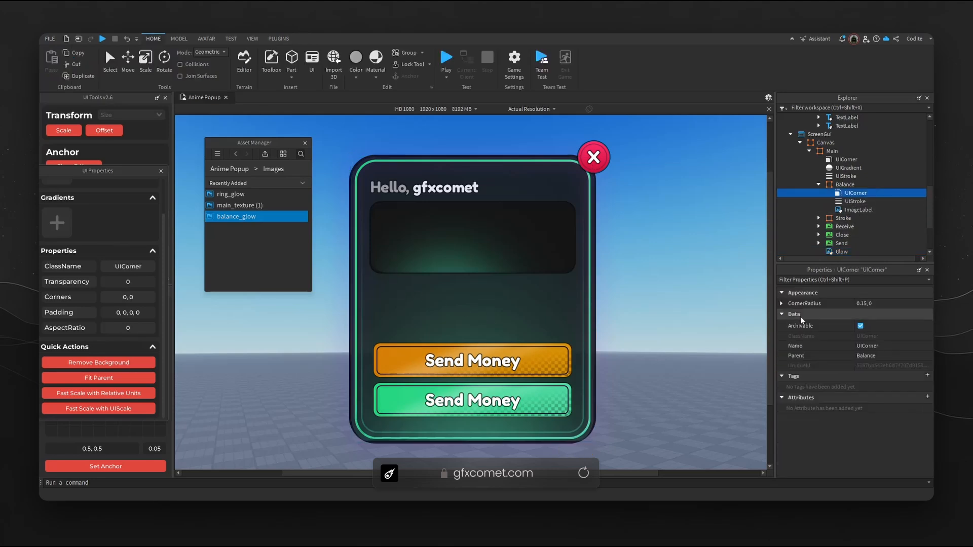
pyautogui.click(782, 303)
pyautogui.click(897, 313)
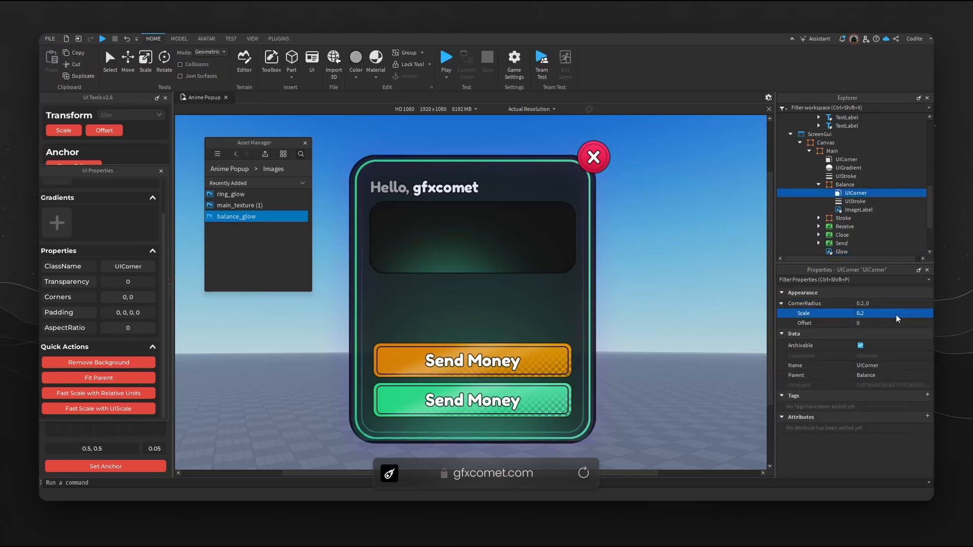
pyautogui.press('Return')
# Copy the greeting label into the Balance frame's upper-left corner, reword it to "Balance" and size it about 101 x 38 px.
pyautogui.click(450, 186)
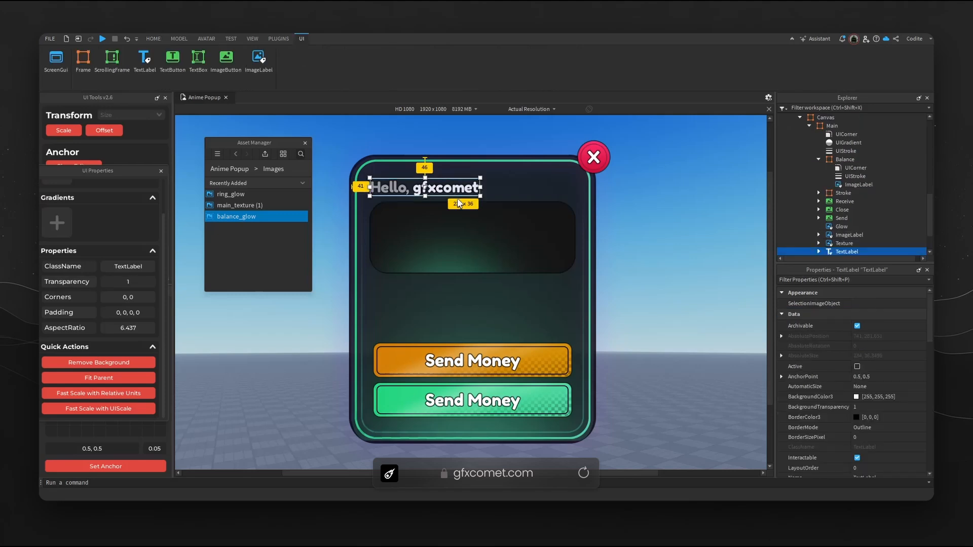
pyautogui.click(512, 217)
pyautogui.click(845, 159)
pyautogui.hotkey('ctrl', 'shift', 'v')
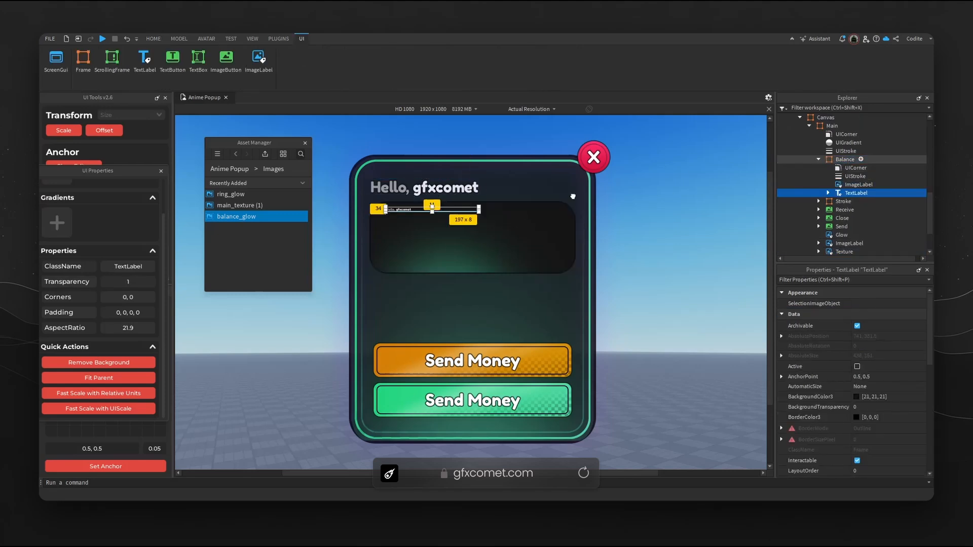
pyautogui.moveTo(478, 212); pyautogui.dragTo(484, 216)
# Duplicate the "Balance" label directly below the original and turn off rich text on the copy.
pyautogui.hotkey('ctrl', 'd')
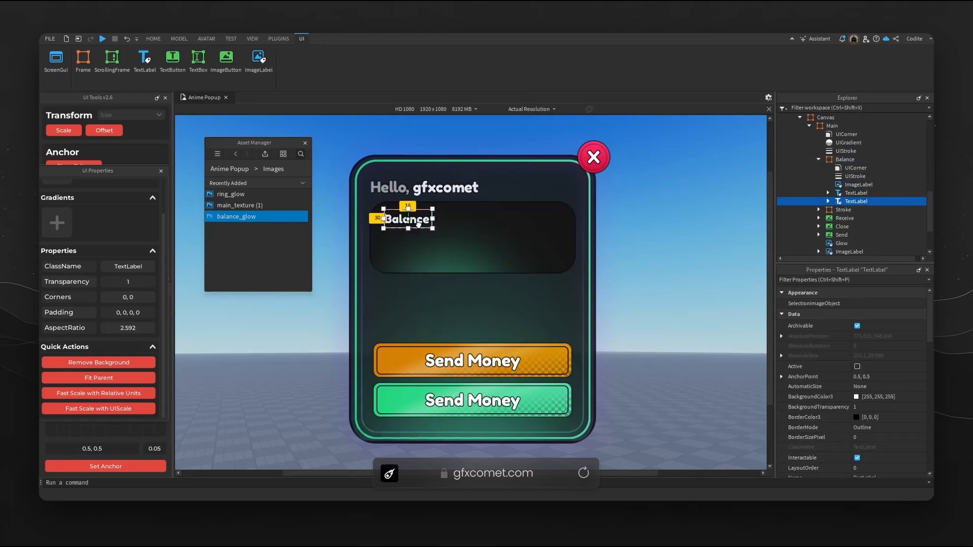
pyautogui.moveTo(419, 219); pyautogui.dragTo(419, 238)
pyautogui.scroll(-10, 850, 417)
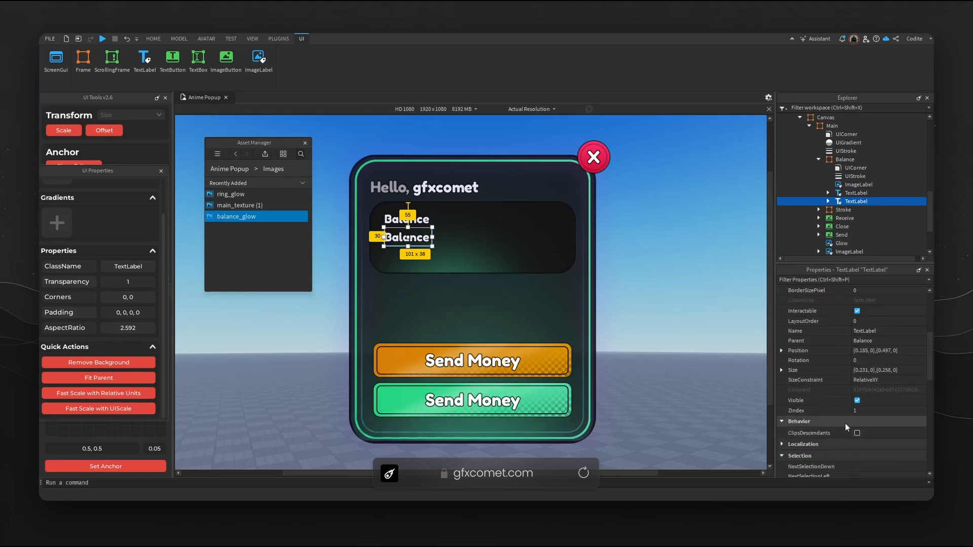
pyautogui.click(857, 406)
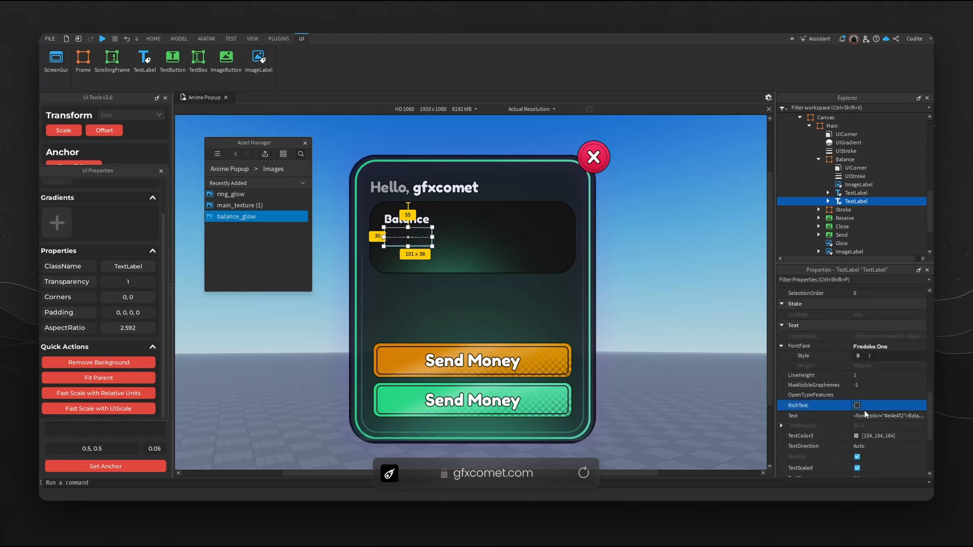
# Set the duplicate label's text color to grey #9a9aa4, sampled from "Hello," in the greeting.
pyautogui.click(855, 436)
pyautogui.click(452, 282)
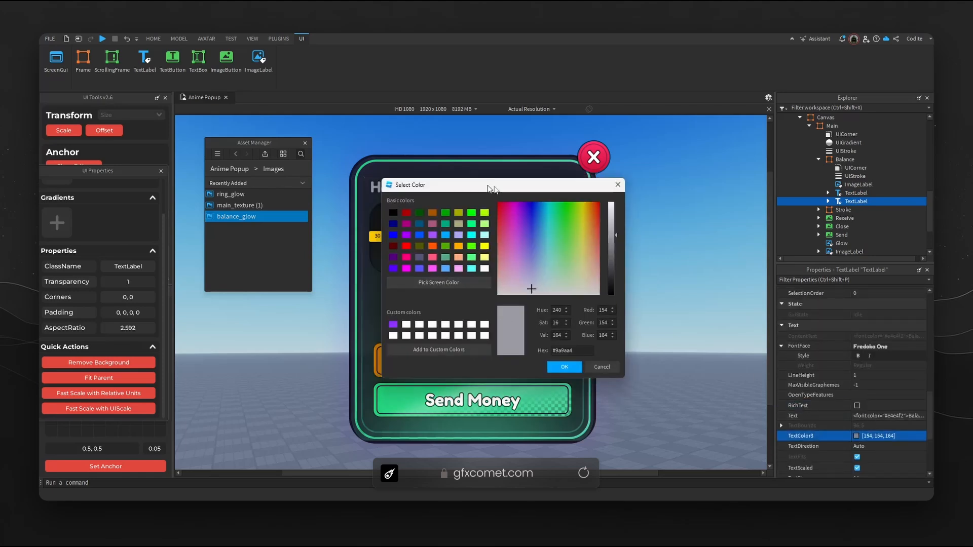
pyautogui.click(402, 187)
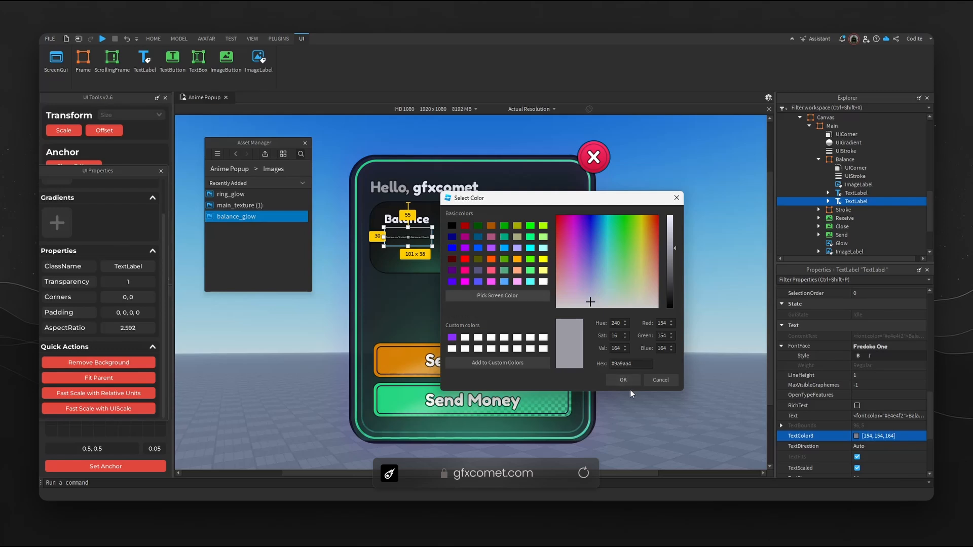
pyautogui.click(624, 380)
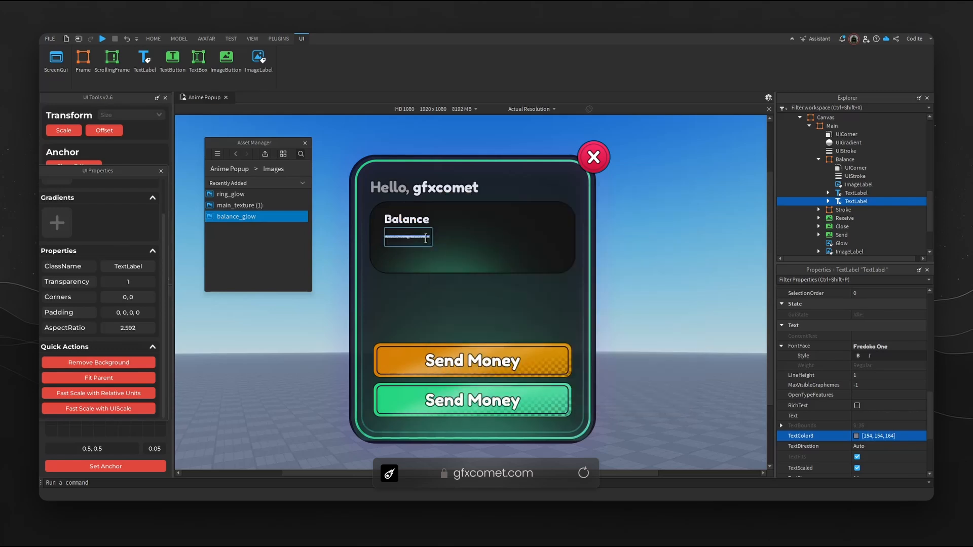
# Narrow the grey "$" label under "Balance" to about 17 x 38 px and place a duplicate directly beside it.
pyautogui.moveTo(433, 239); pyautogui.dragTo(400, 241)
pyautogui.click(391, 241)
pyautogui.click(389, 242)
pyautogui.hotkey('ctrl', 'd')
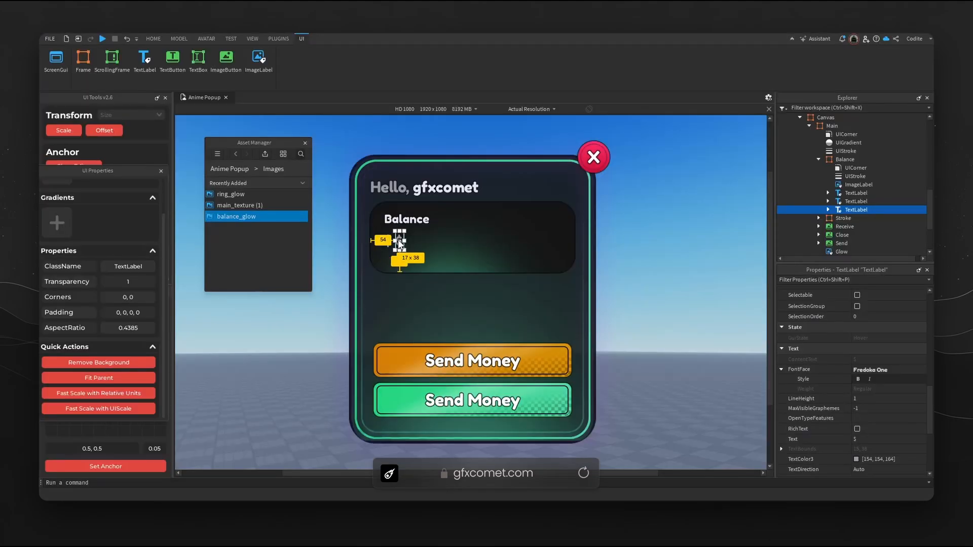
# Reword the duplicated dollar label to "7,500" and enlarge it beside the dollar sign.
pyautogui.doubleClick(399, 242)
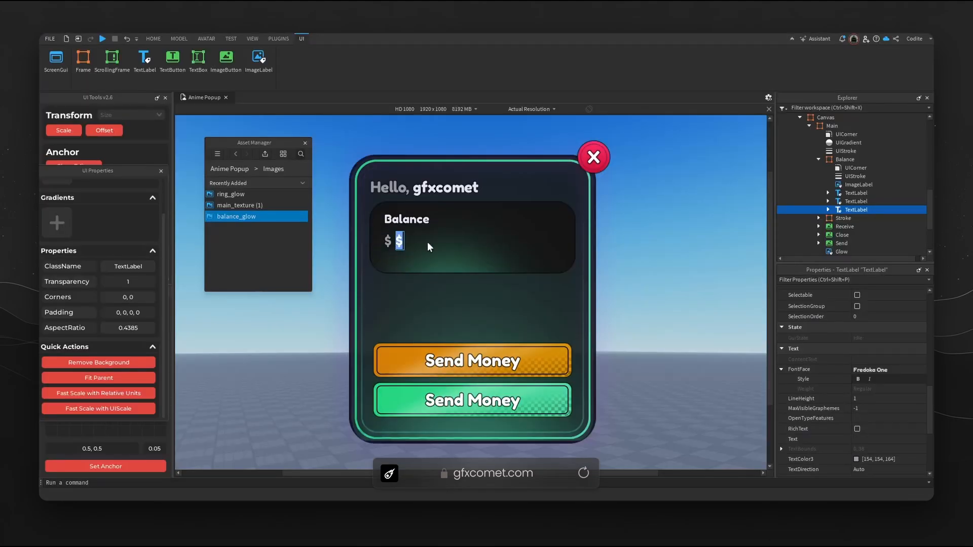
pyautogui.write('7,500')
pyautogui.press('Return')
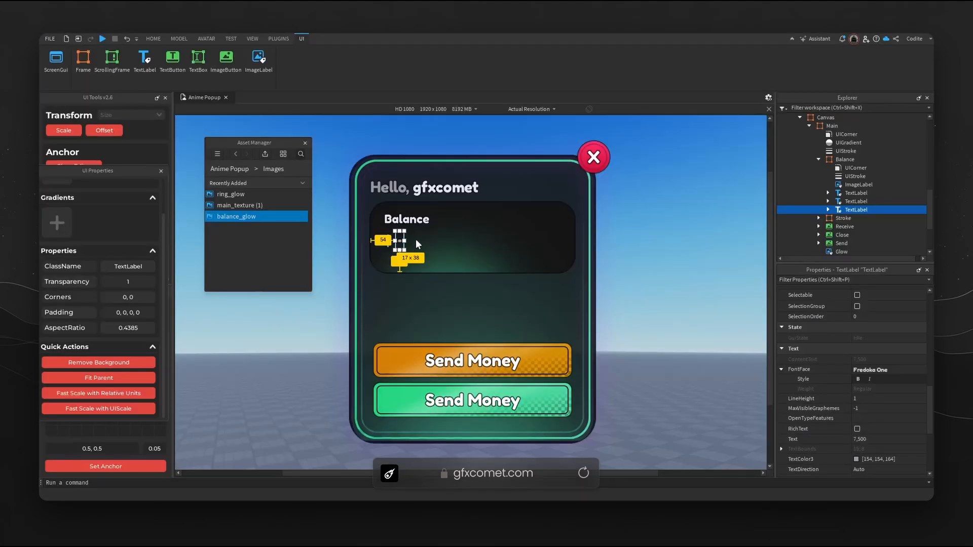
pyautogui.moveTo(404, 241); pyautogui.dragTo(431, 225)
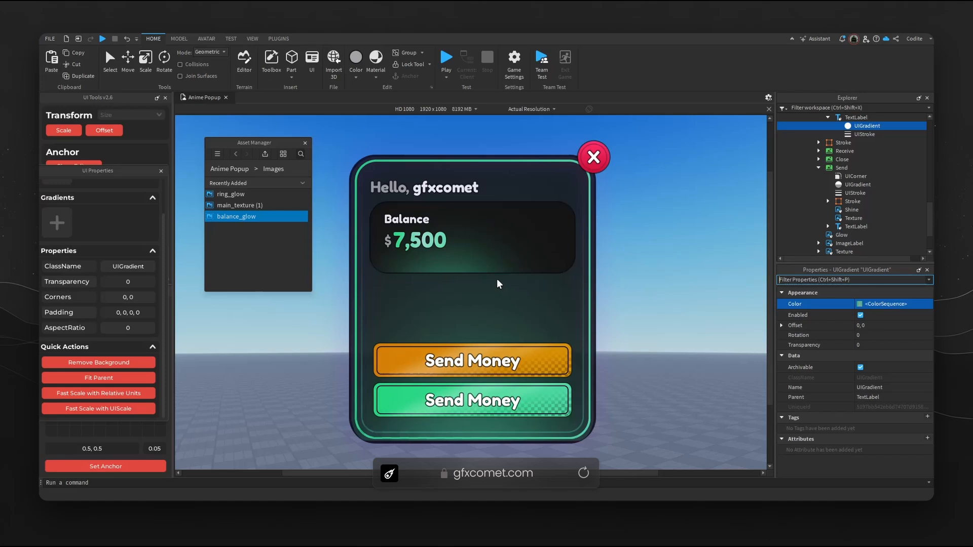
# Copy the "Balance" label into the Main frame below the card, reword it "Quick Transfer" and size it about 132 x 23 px.
pyautogui.click(421, 223)
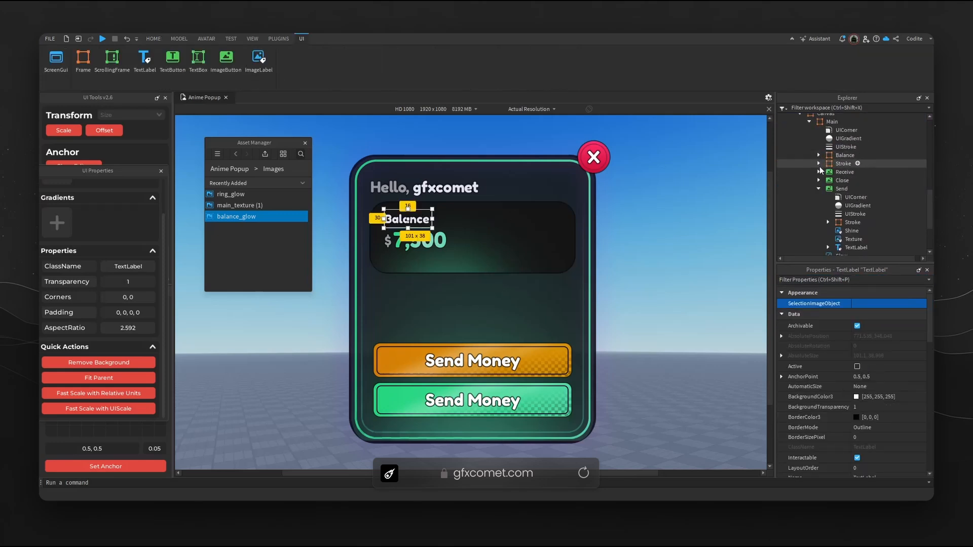
pyautogui.click(825, 122)
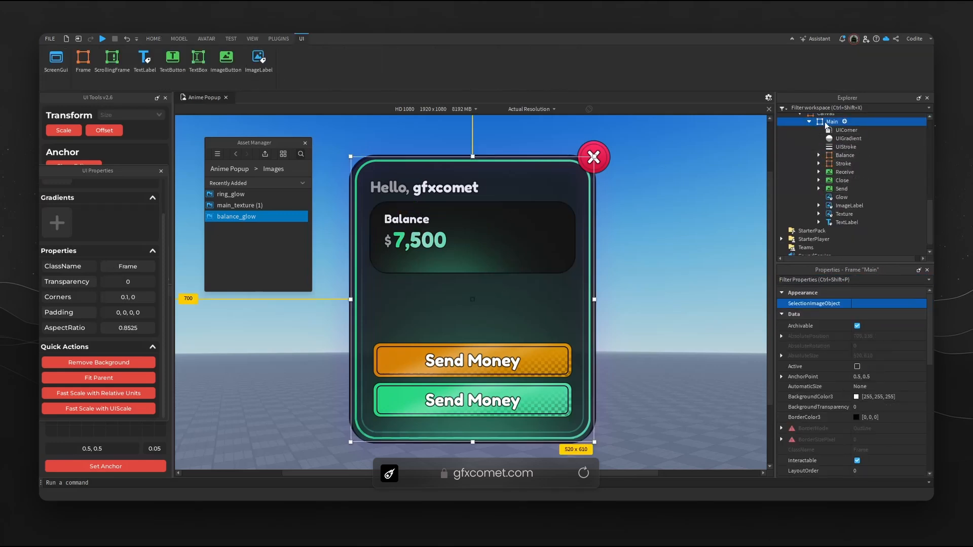
pyautogui.hotkey('ctrl', 'v')
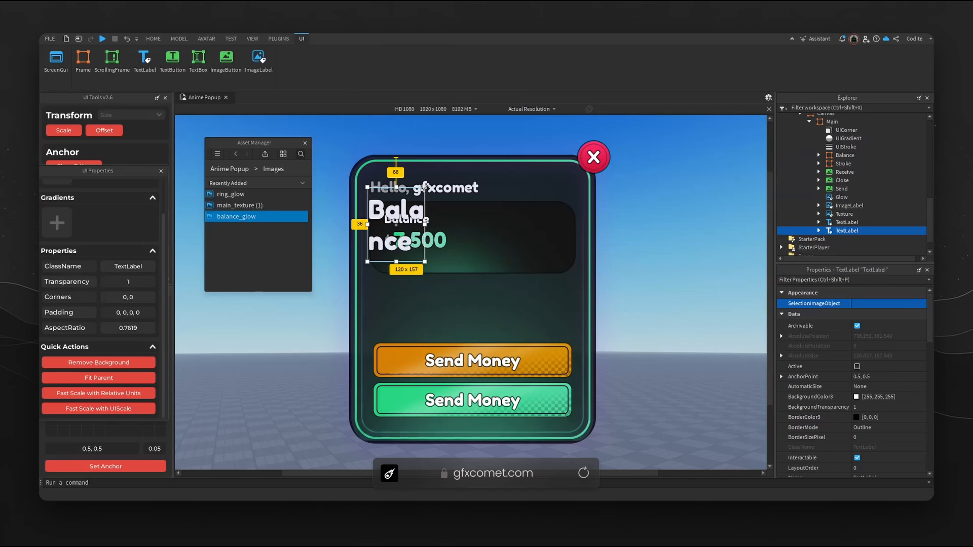
pyautogui.moveTo(425, 188); pyautogui.dragTo(394, 287)
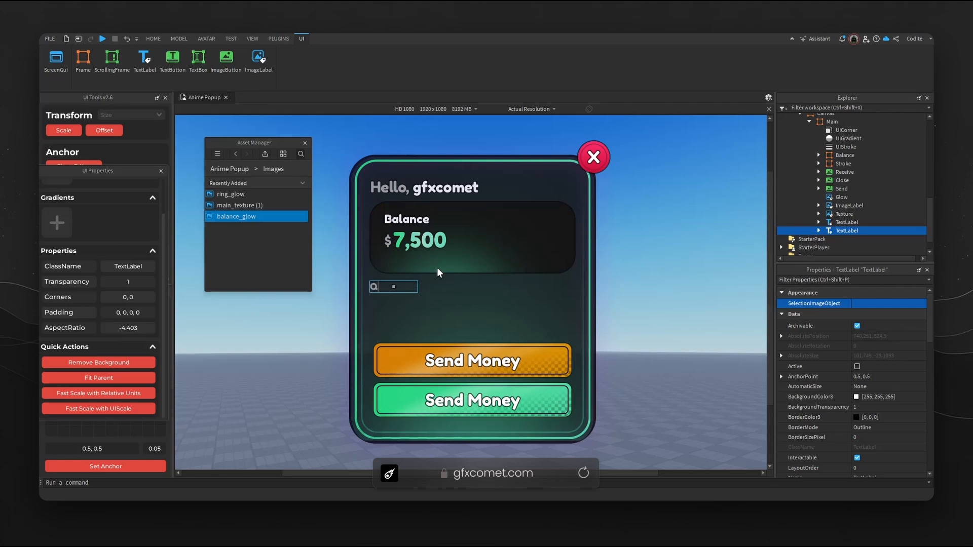
pyautogui.write('Quick Transfer')
pyautogui.press('Return')
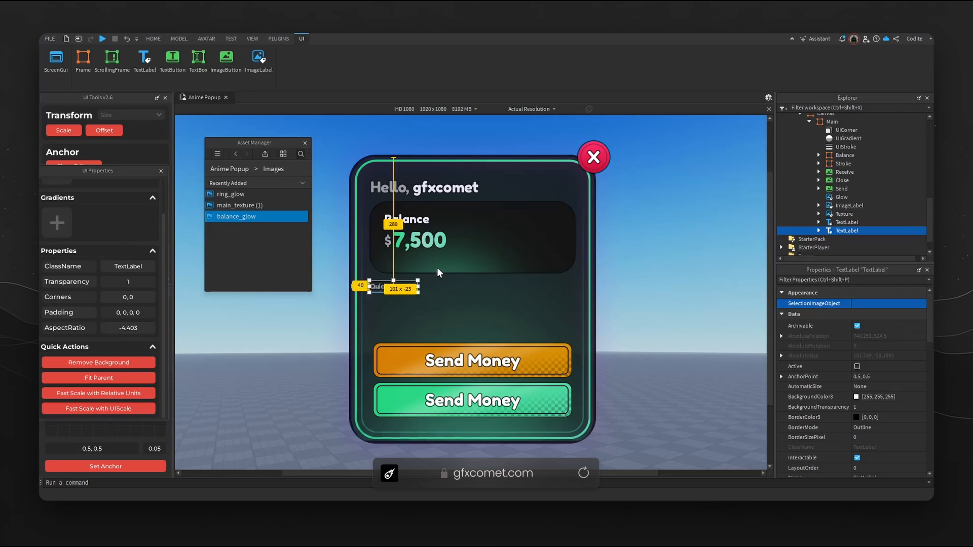
pyautogui.click(493, 282)
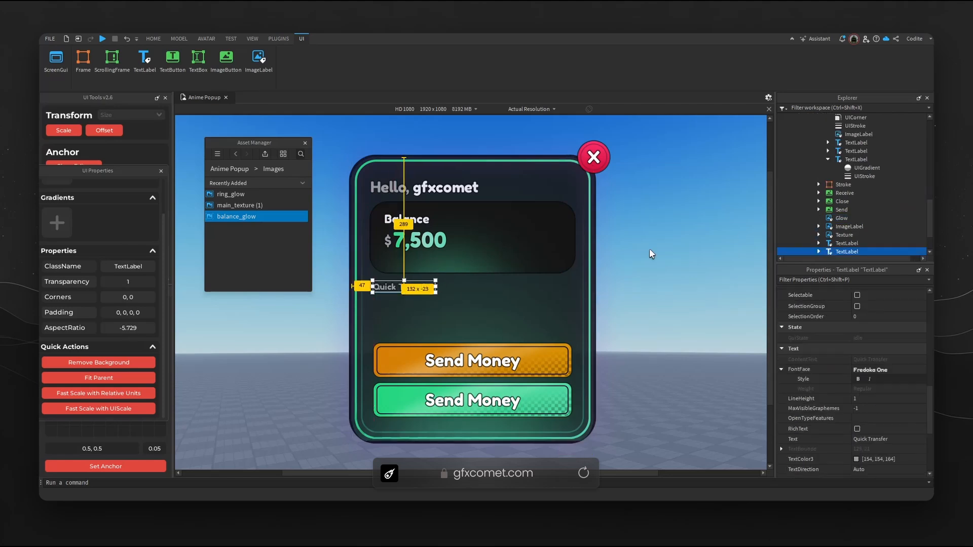
# Add a new frame inside Main and center it in the popup with a 0.5, 0.5 anchor.
pyautogui.scroll(-5, 863, 192)
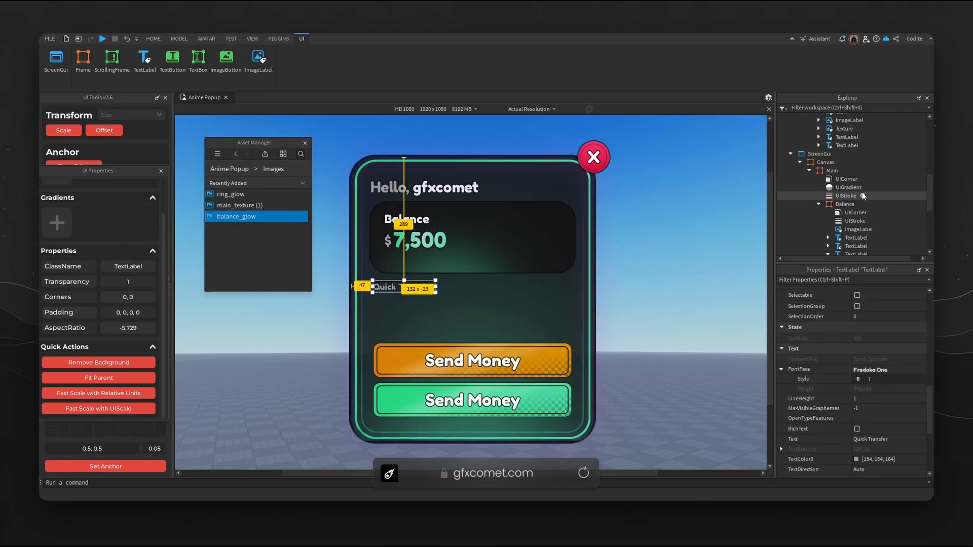
pyautogui.click(831, 171)
pyautogui.click(844, 173)
pyautogui.write('f')
pyautogui.click(822, 194)
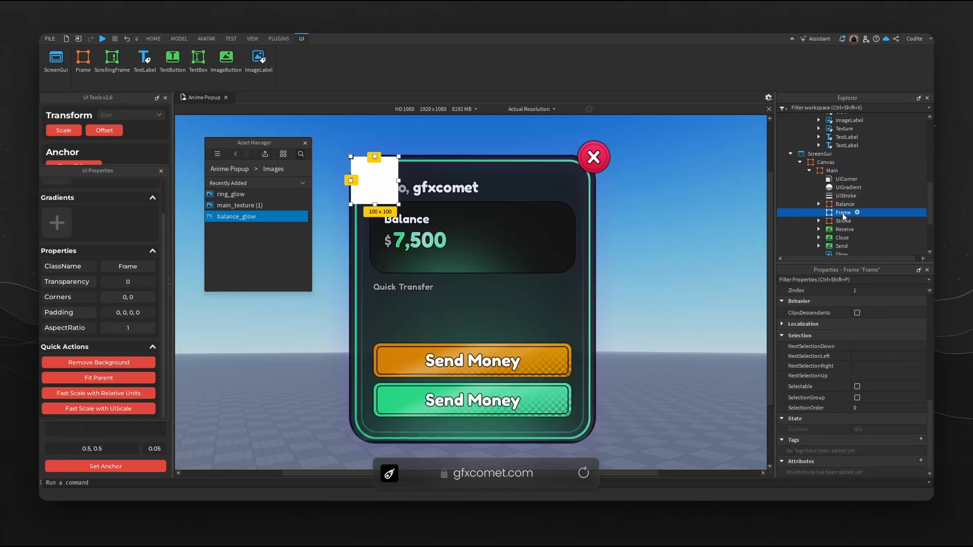
pyautogui.click(148, 461)
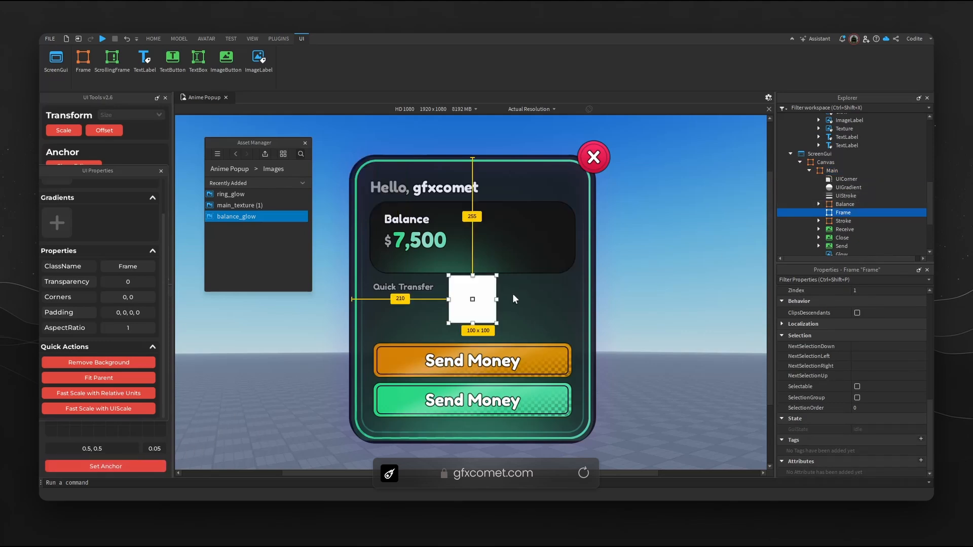
# Fit the new frame between "Quick Transfer" and the orange button at about 423 x 77 px and remove its background.
pyautogui.moveTo(465, 311); pyautogui.dragTo(572, 319)
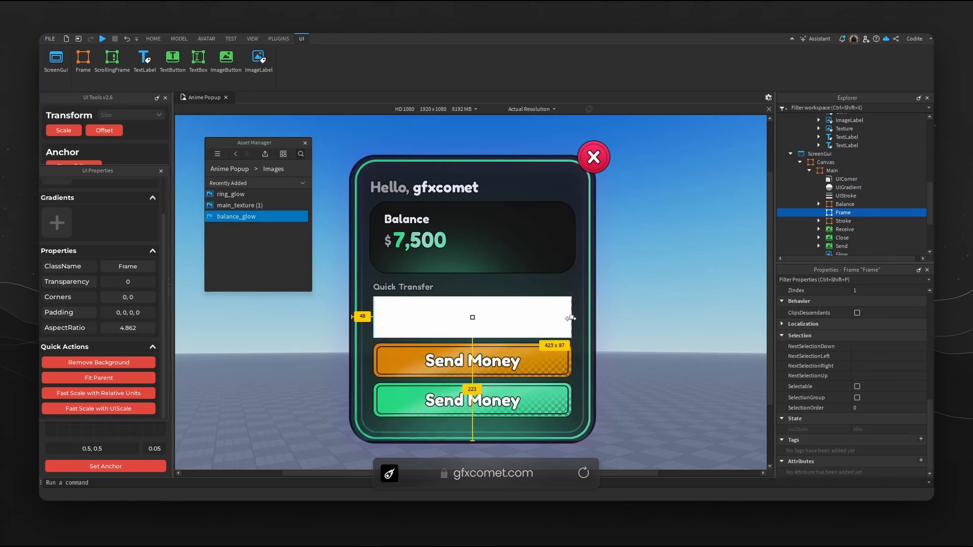
pyautogui.moveTo(474, 339); pyautogui.dragTo(474, 334)
pyautogui.moveTo(472, 297); pyautogui.dragTo(472, 299)
pyautogui.click(122, 363)
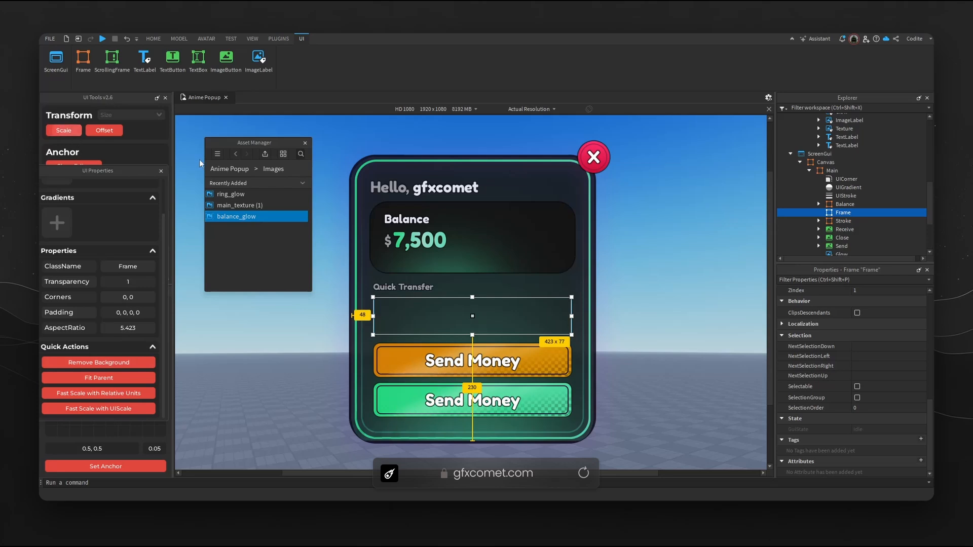
# Add a UIListLayout to the Quick Transfer row frame and set its vertical alignment to Center.
pyautogui.click(860, 214)
pyautogui.write('list')
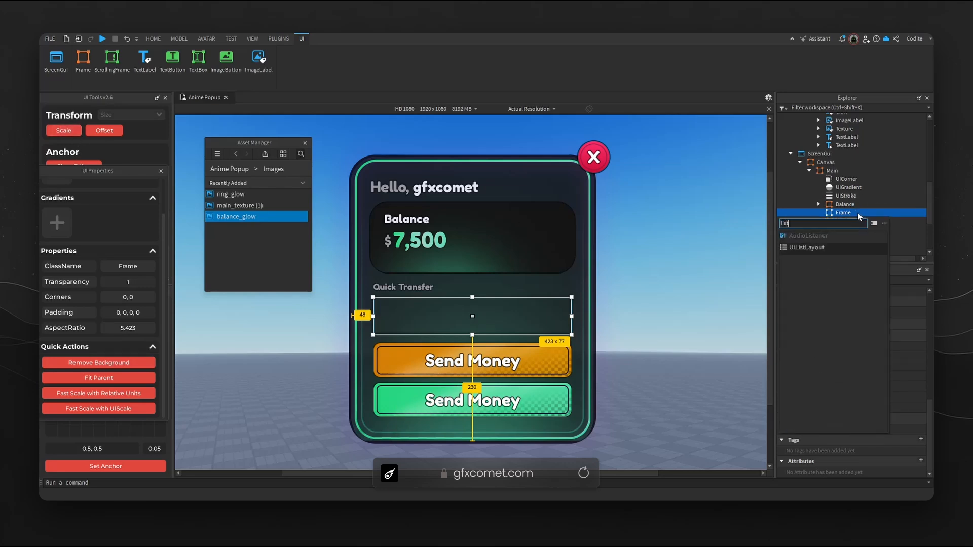
pyautogui.press('Return')
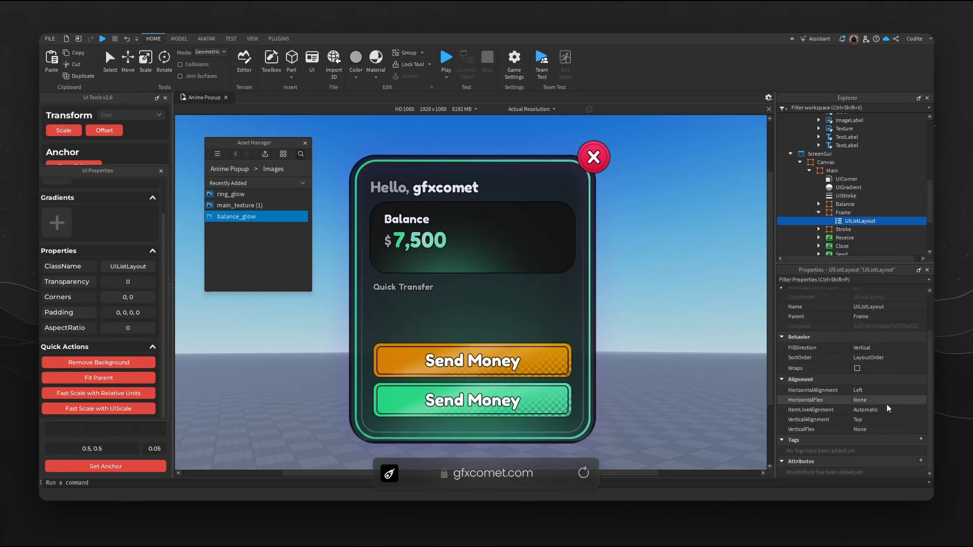
pyautogui.click(874, 420)
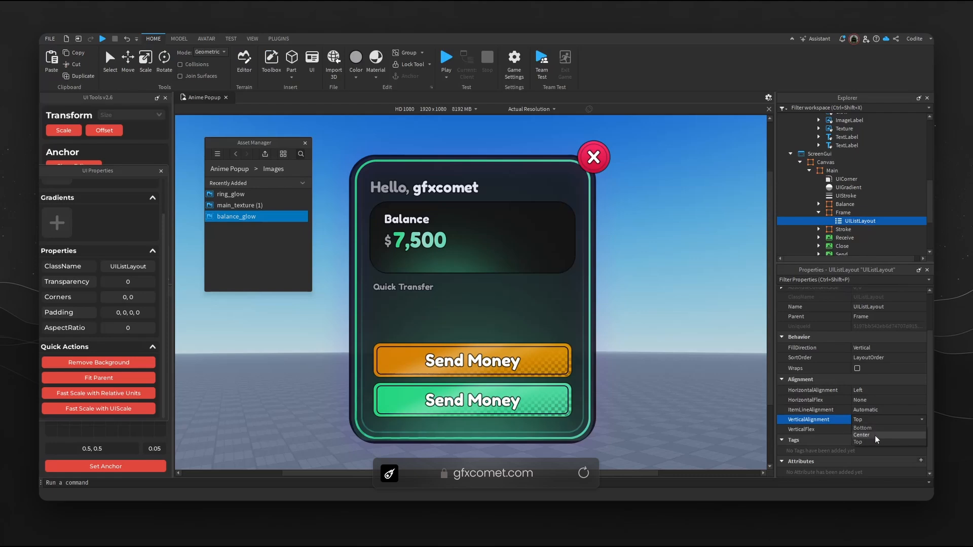
pyautogui.click(874, 435)
# Insert a child frame inside the Quick Transfer row frame.
pyautogui.click(857, 213)
pyautogui.hotkey('ctrl', 'i')
pyautogui.write('fra')
pyautogui.press('Return')
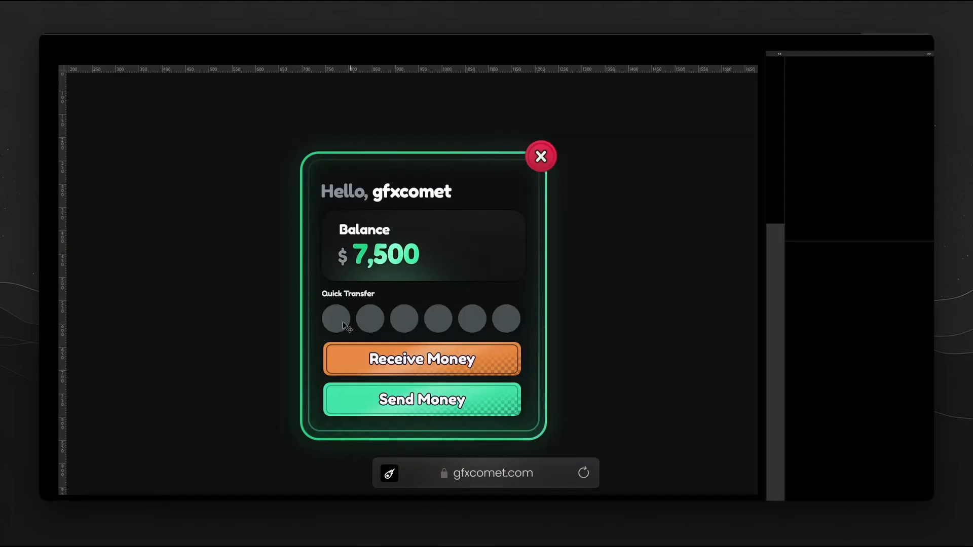
# Switch to Photoshop and check the size and fill color of the first grey Quick Transfer circle.
pyautogui.keyDown('ctrl'); pyautogui.click(336, 318); pyautogui.keyUp('ctrl')
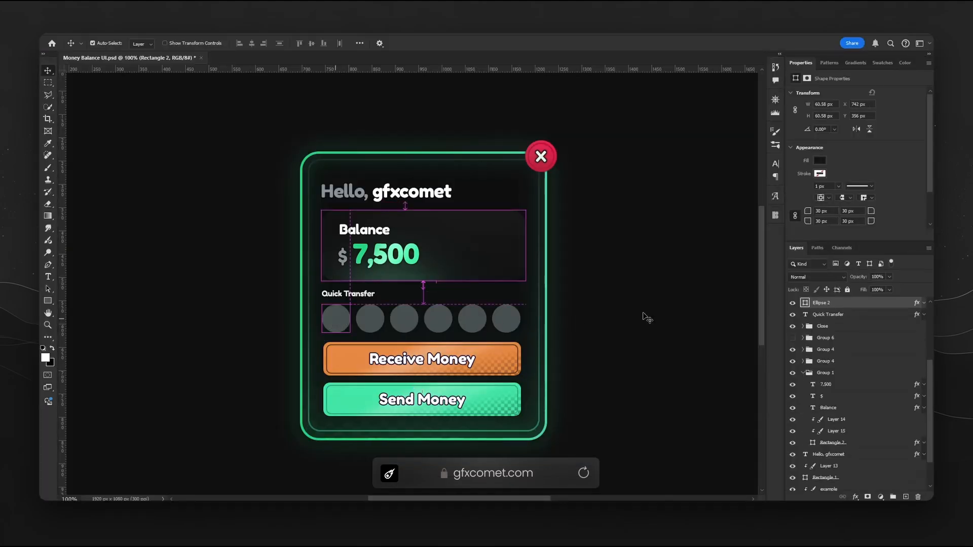
pyautogui.doubleClick(806, 304)
pyautogui.click(808, 217)
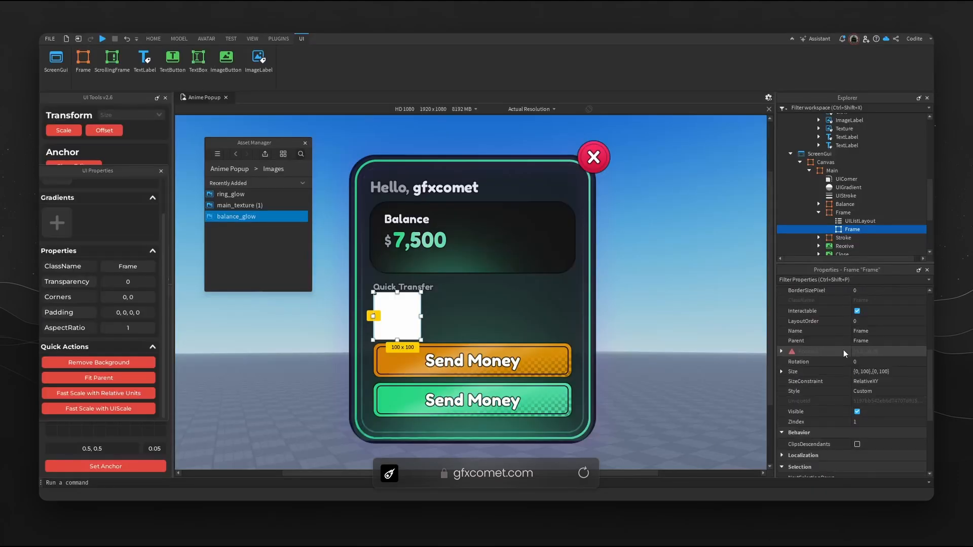
# In Roblox Studio, set the child frame's X and Y size offsets to 60 px.
pyautogui.click(781, 372)
pyautogui.doubleClick(914, 383)
pyautogui.write('60')
pyautogui.press('Return')
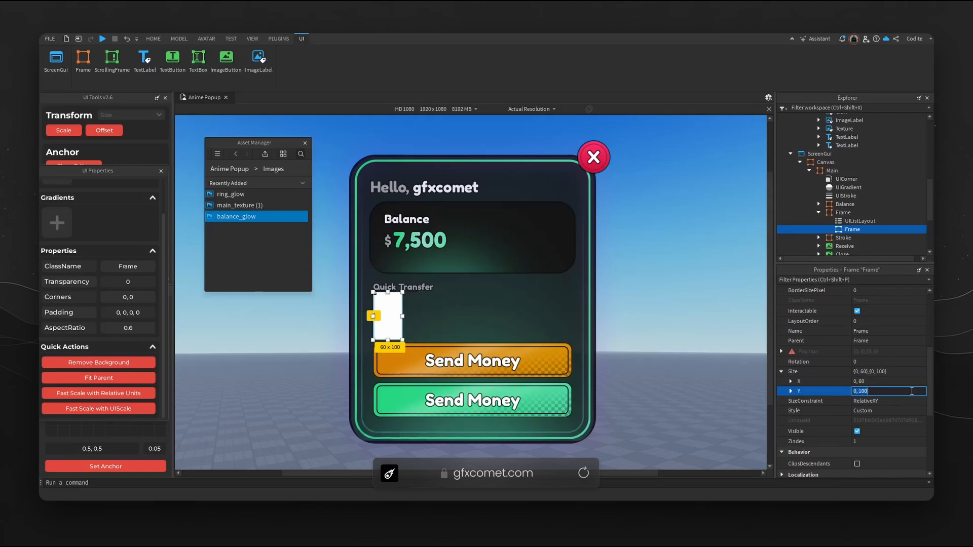
pyautogui.doubleClick(911, 391)
pyautogui.write('60')
pyautogui.press('Return')
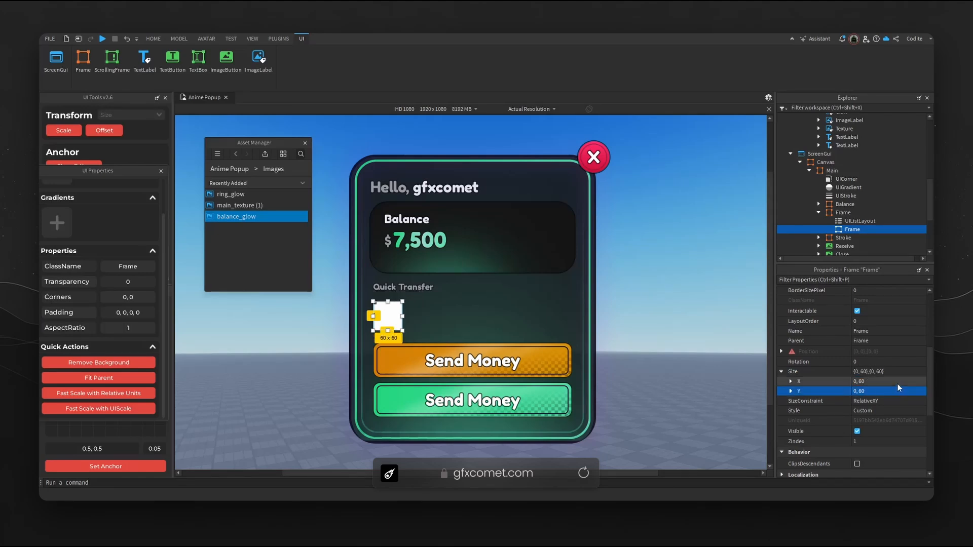
# Set the child frame's background color to #475050.
pyautogui.scroll(3, 898, 384)
pyautogui.click(857, 342)
pyautogui.tripleClick(545, 348)
pyautogui.write('#475050')
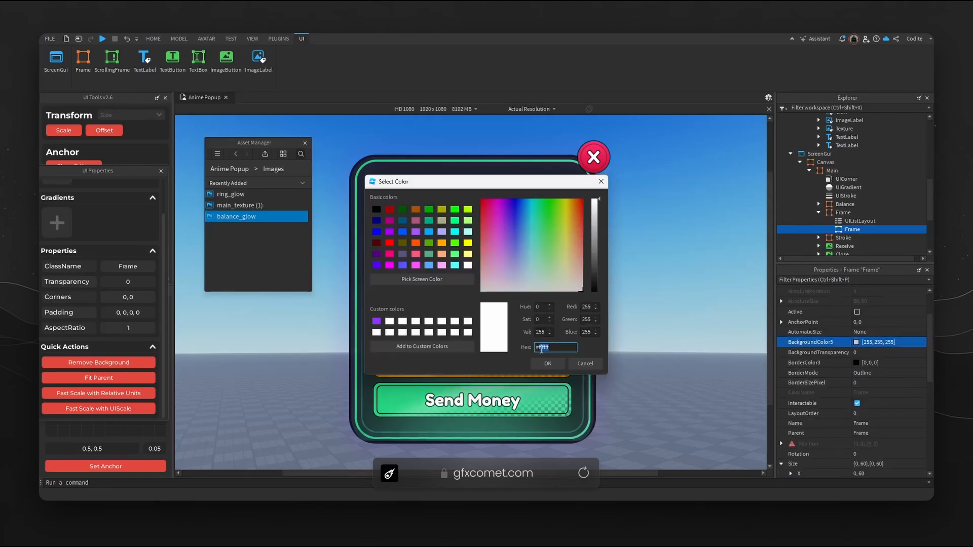
pyautogui.click(548, 363)
# Add a UICorner to the child frame with a corner radius scale of 1 and an offset of 0.
pyautogui.click(868, 230)
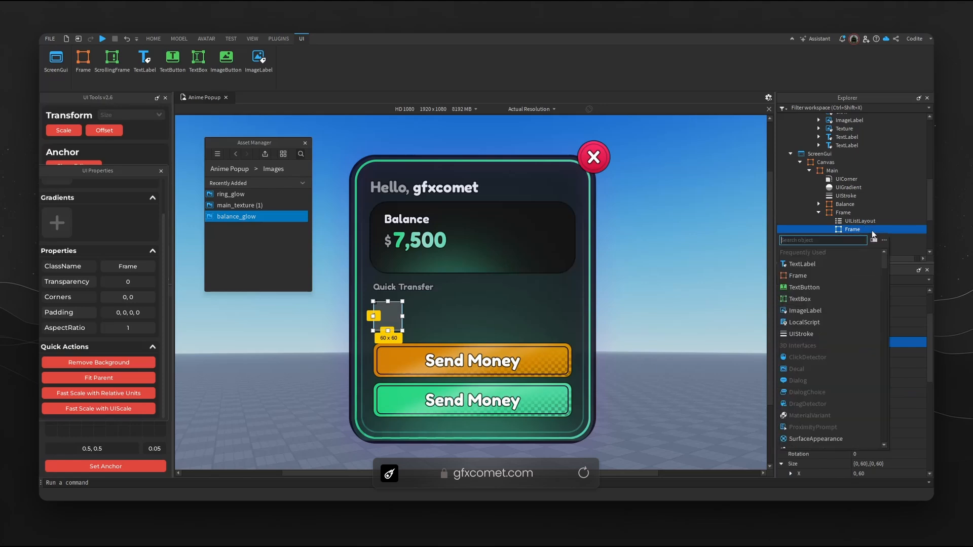
pyautogui.write('UICorner')
pyautogui.press('Return')
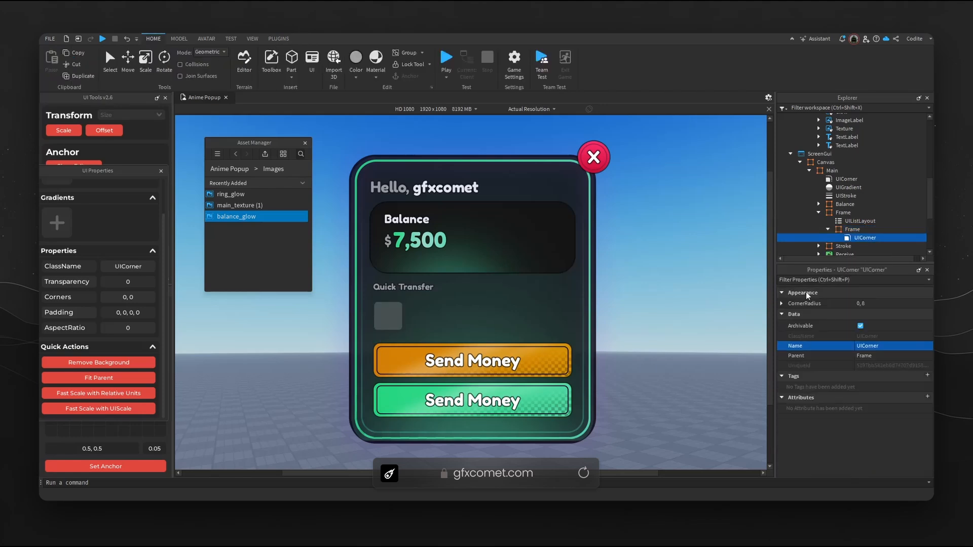
pyautogui.click(862, 304)
pyautogui.click(863, 314)
pyautogui.write('1')
pyautogui.click(896, 323)
pyautogui.write('0')
pyautogui.press('Return')
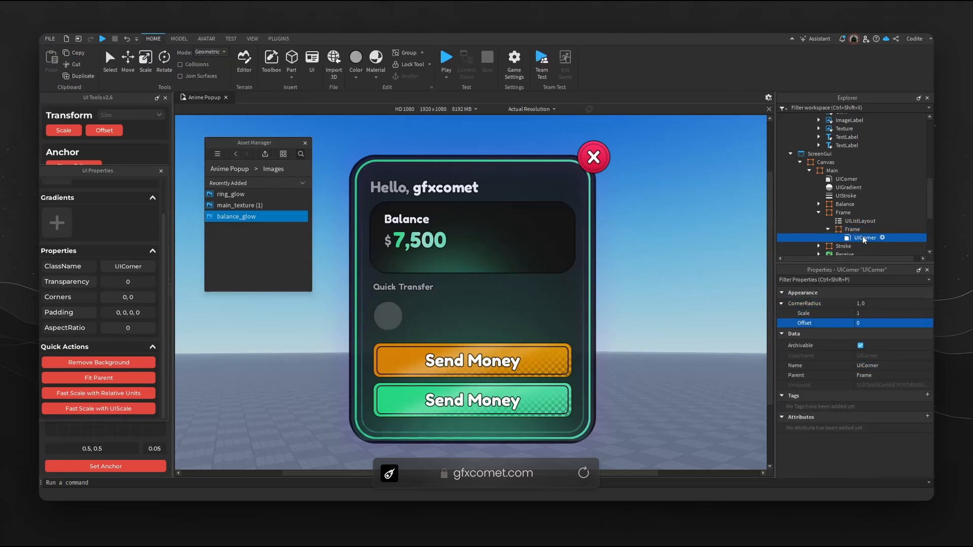
# Add a UIStroke to the circular frame with thickness 2 and transparency 0.35.
pyautogui.click(870, 229)
pyautogui.write('str')
pyautogui.click(814, 264)
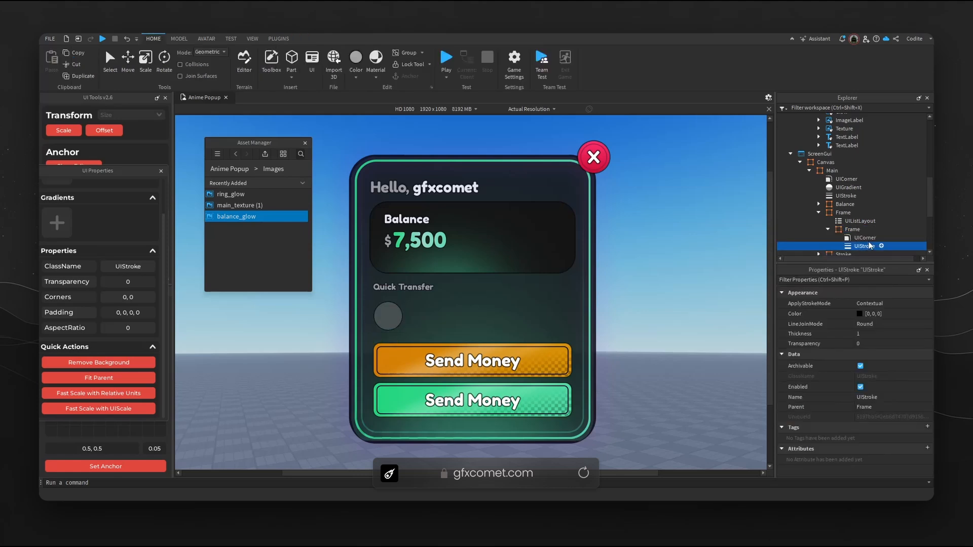
pyautogui.click(884, 344)
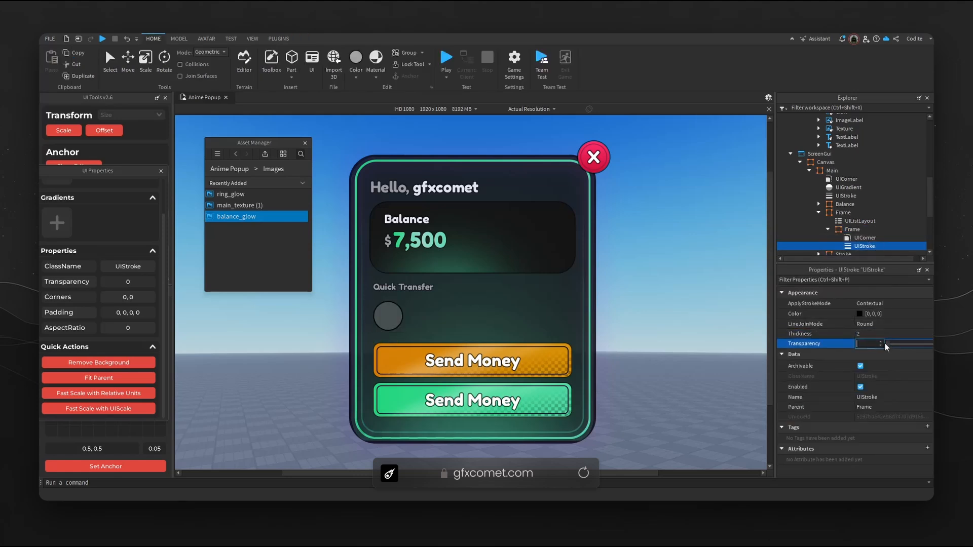
pyautogui.write('0.35')
pyautogui.press('Return')
# Duplicate the circular frame five times within the Quick Transfer row.
pyautogui.click(860, 229)
pyautogui.click(828, 229)
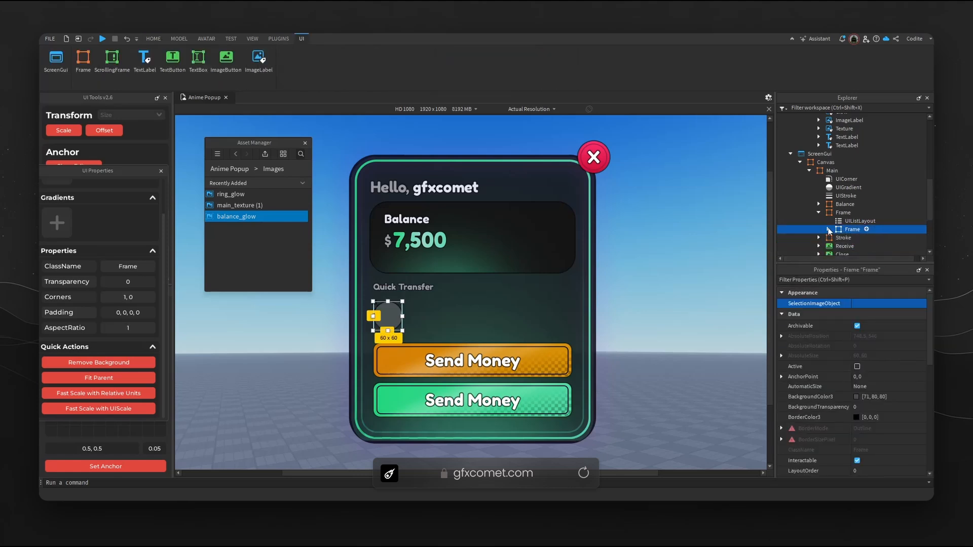
pyautogui.hotkey('ctrl', 'd')
pyautogui.hotkey('ctrl', 'd')
pyautogui.hotkey('ctrl', 'd')
pyautogui.hotkey('ctrl', 'd')
pyautogui.hotkey('ctrl', 'd')
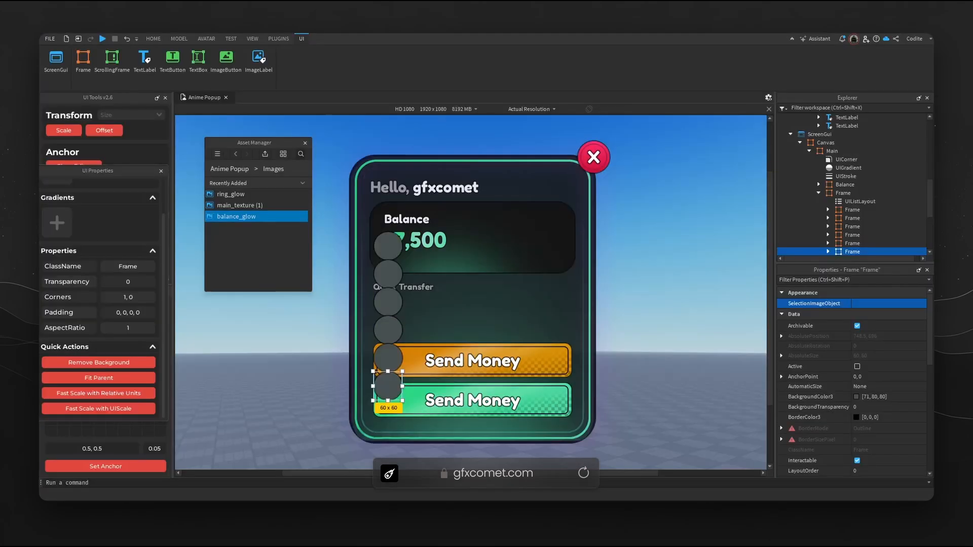
# Set the UIListLayout's fill direction to Horizontal.
pyautogui.click(860, 201)
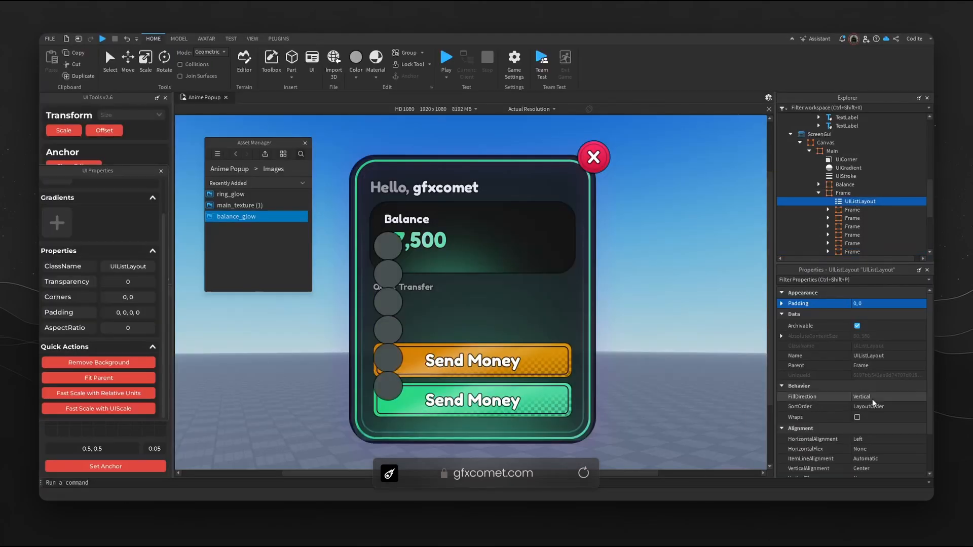
pyautogui.click(879, 397)
pyautogui.click(880, 406)
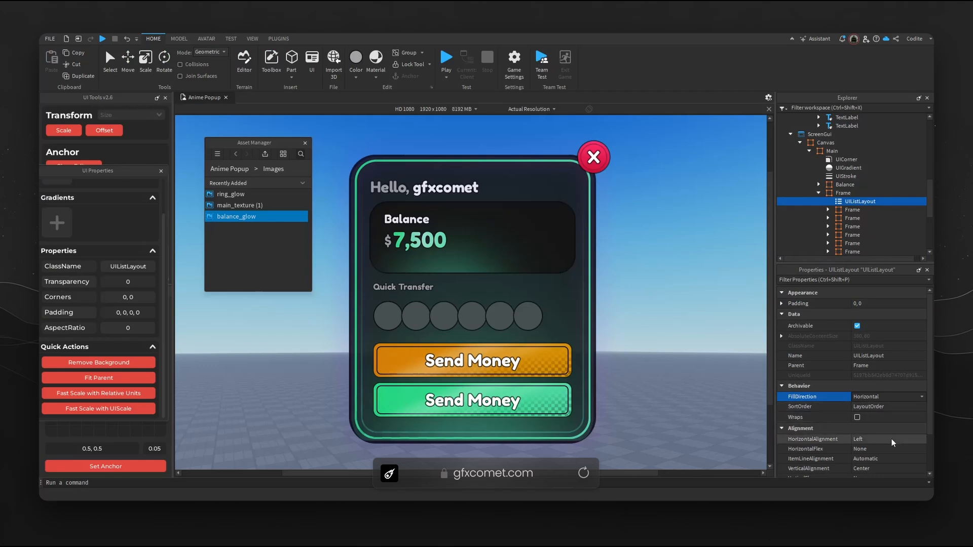
# Try SpaceEvenly as the UIListLayout's horizontal flex.
pyautogui.scroll(-2, 881, 409)
pyautogui.click(881, 403)
pyautogui.click(882, 406)
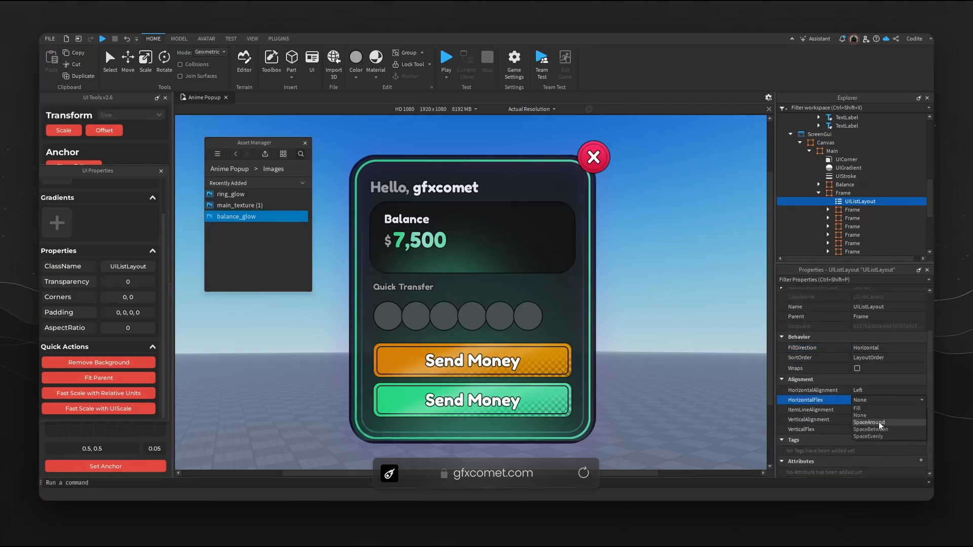
pyautogui.click(881, 437)
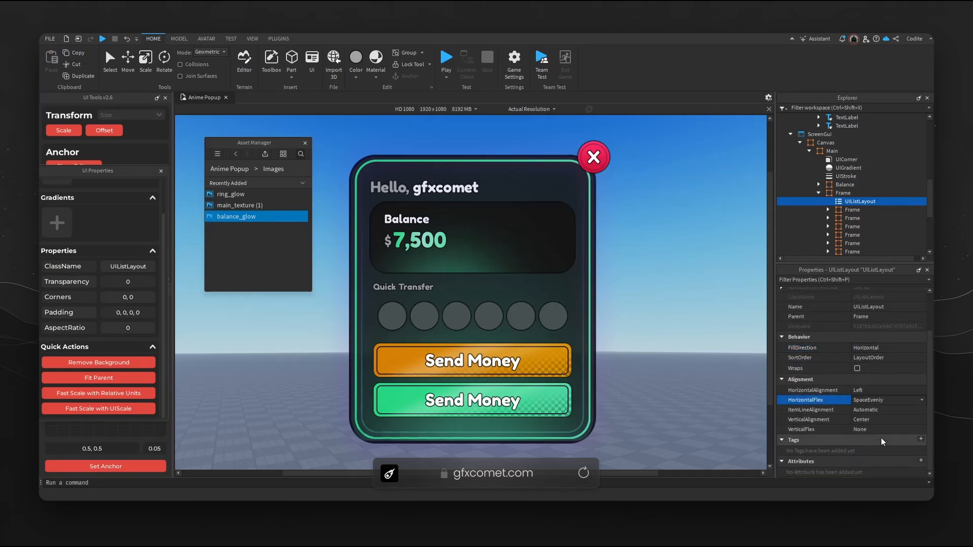
# Set the UIListLayout's horizontal flex to SpaceBetween.
pyautogui.click(888, 400)
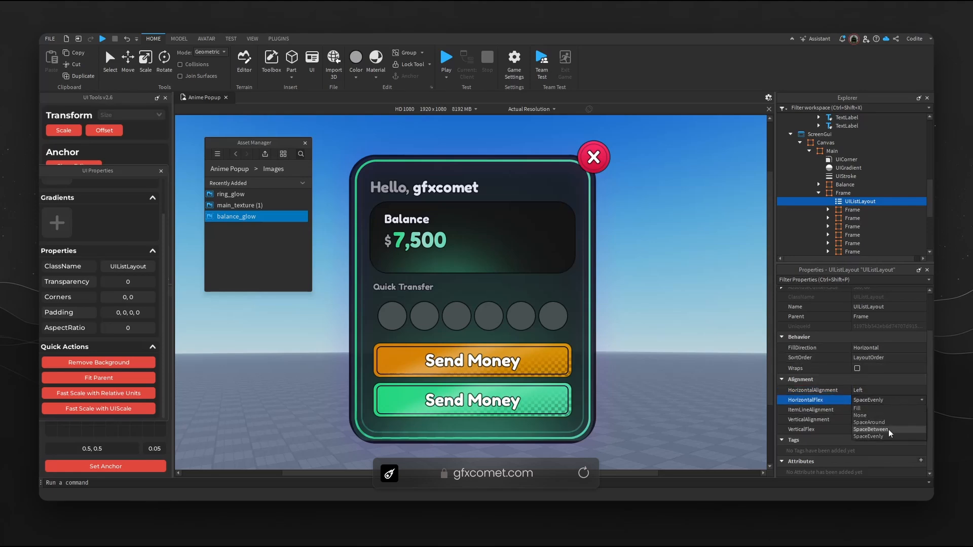
pyautogui.click(889, 433)
pyautogui.click(546, 282)
# Display the emulated screen as Fit to Window and clear the selection.
pyautogui.click(530, 109)
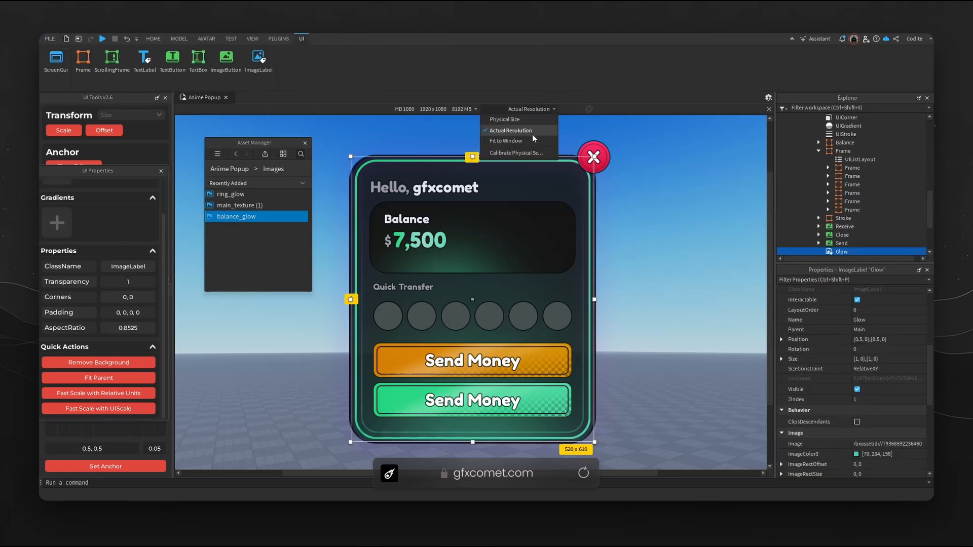
pyautogui.click(531, 140)
pyautogui.click(641, 232)
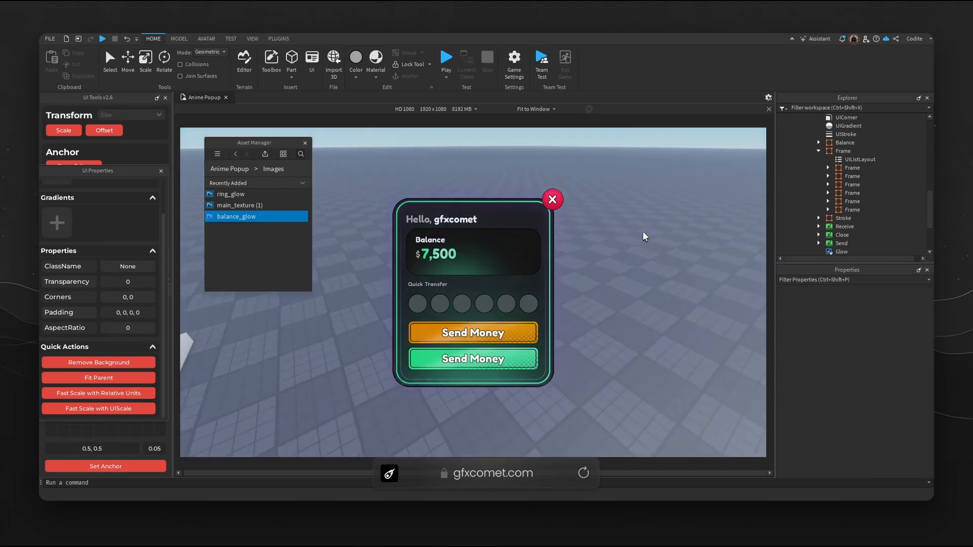
# Cut the large image label surrounding the popup out of Main and paste it back into the Main frame.
pyautogui.click(819, 151)
pyautogui.click(850, 202)
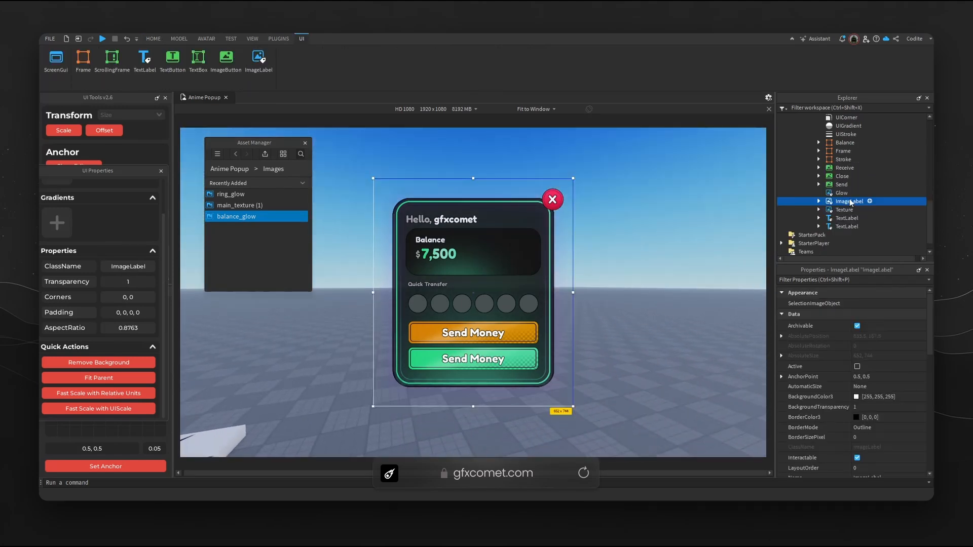
pyautogui.hotkey('ctrl', 'x')
pyautogui.scroll(3, 850, 201)
pyautogui.click(834, 183)
pyautogui.hotkey('ctrl', 'shift', 'v')
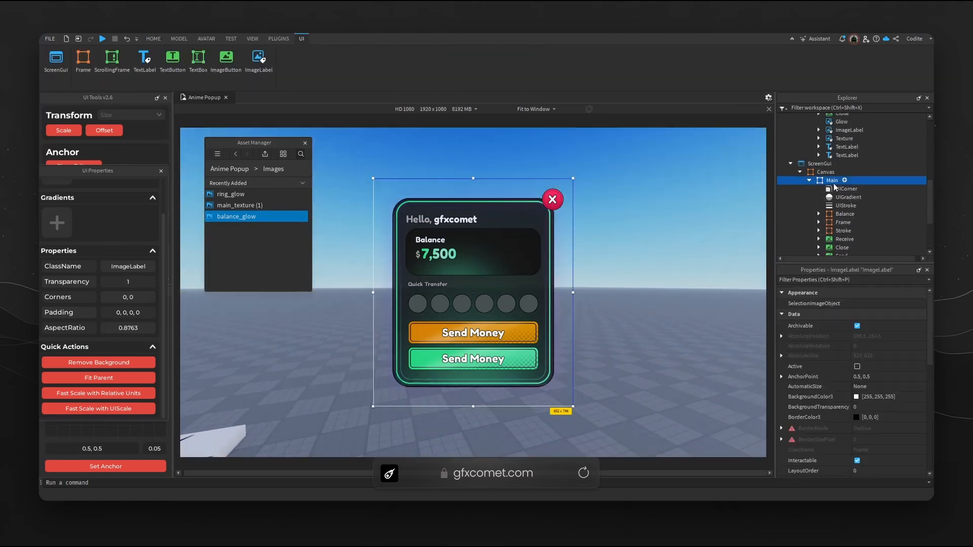